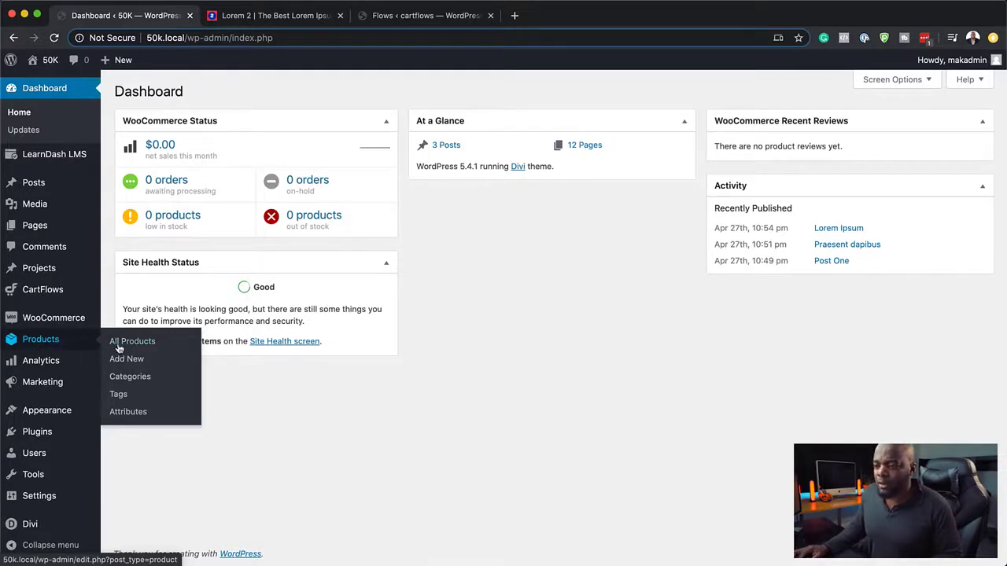
Step: Create and publish a virtual WooCommerce product named '30 Mins' with a $97 regular price
click(140, 361)
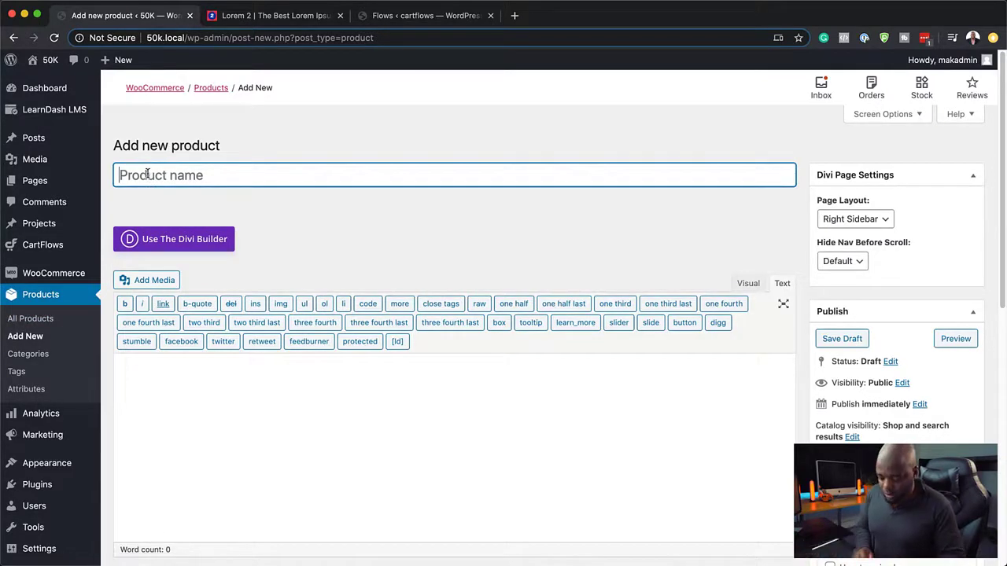
text(30 Mi)
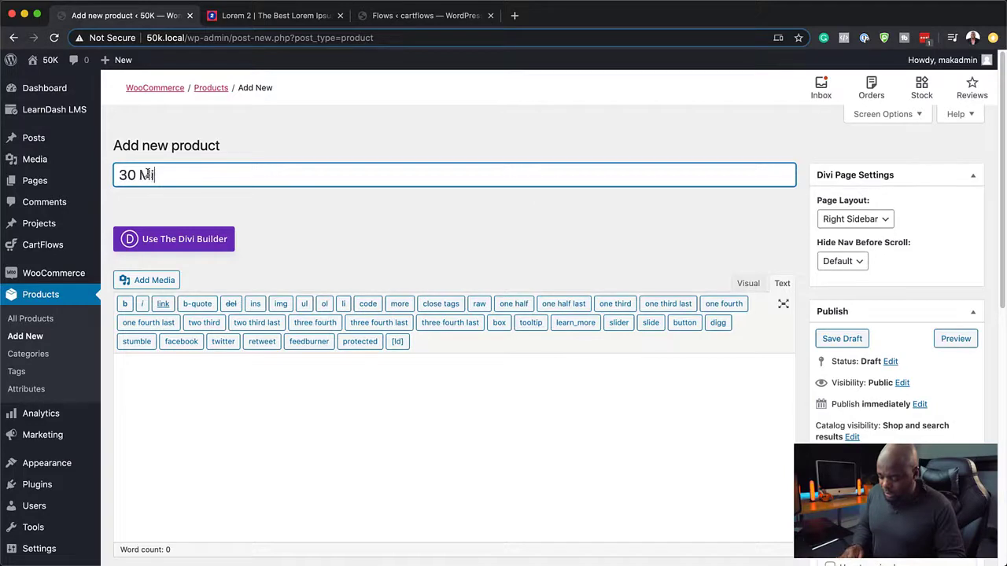
text(ns)
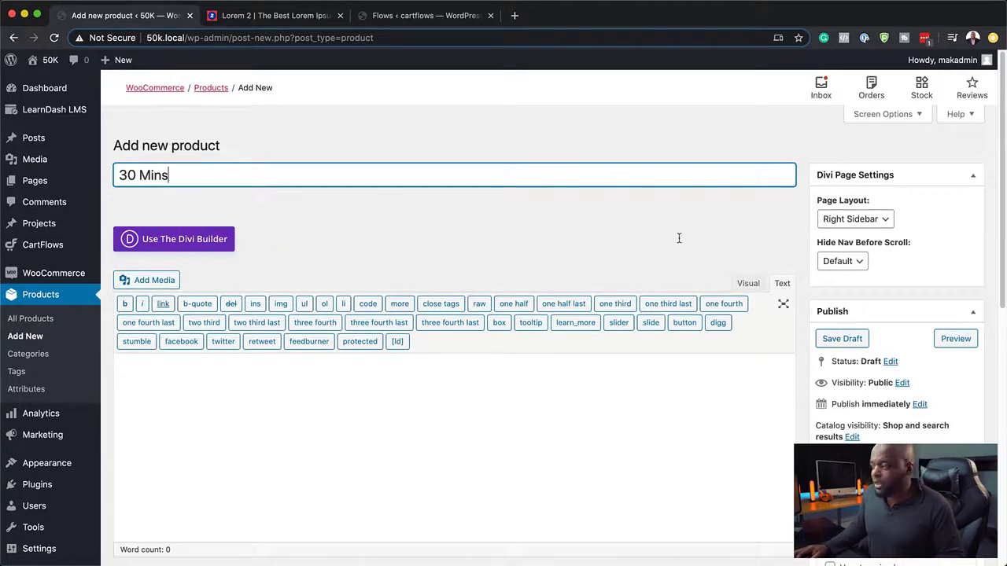
scroll(627, 414, down, 5)
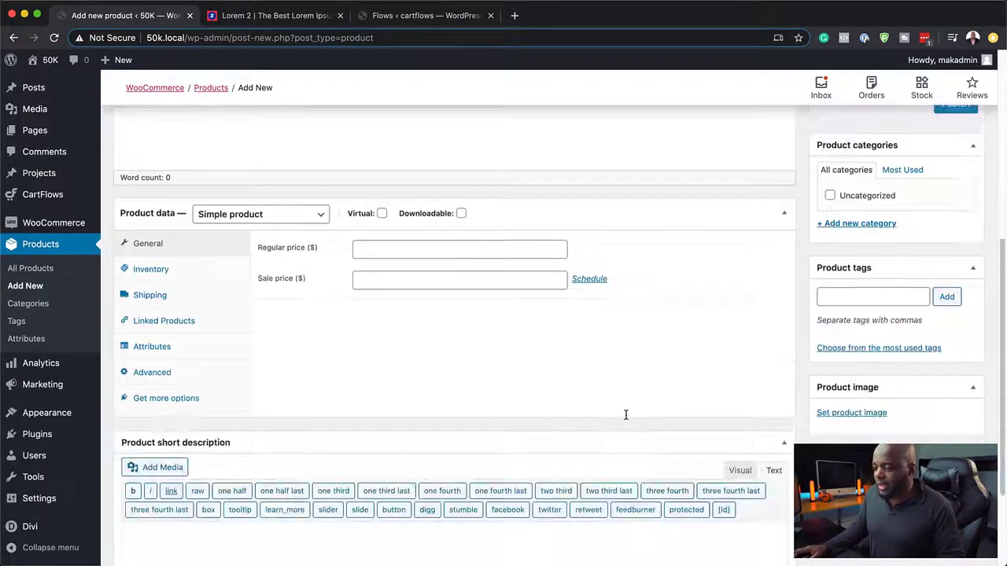
click(413, 251)
text(97)
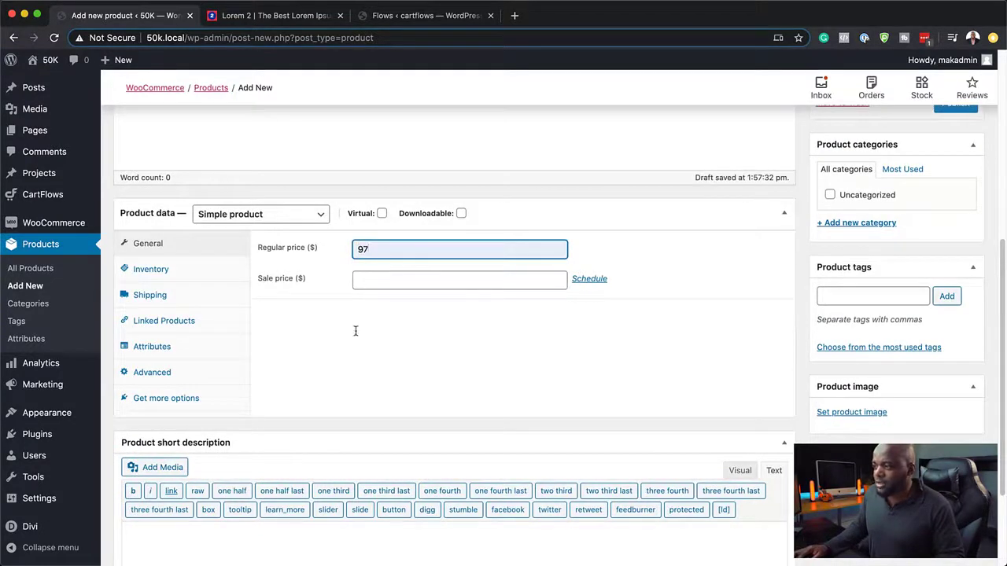
click(382, 214)
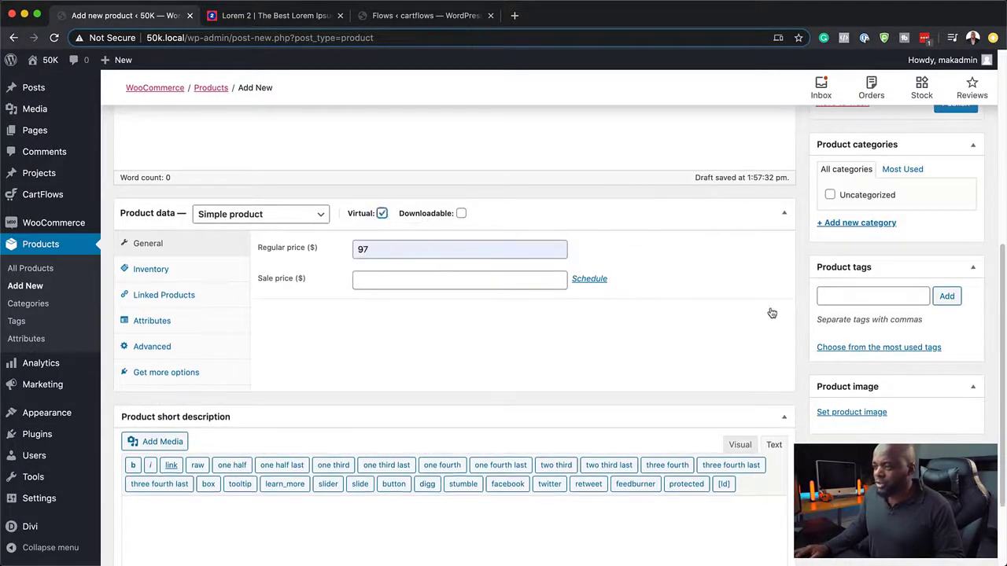
scroll(670, 416, up, 5)
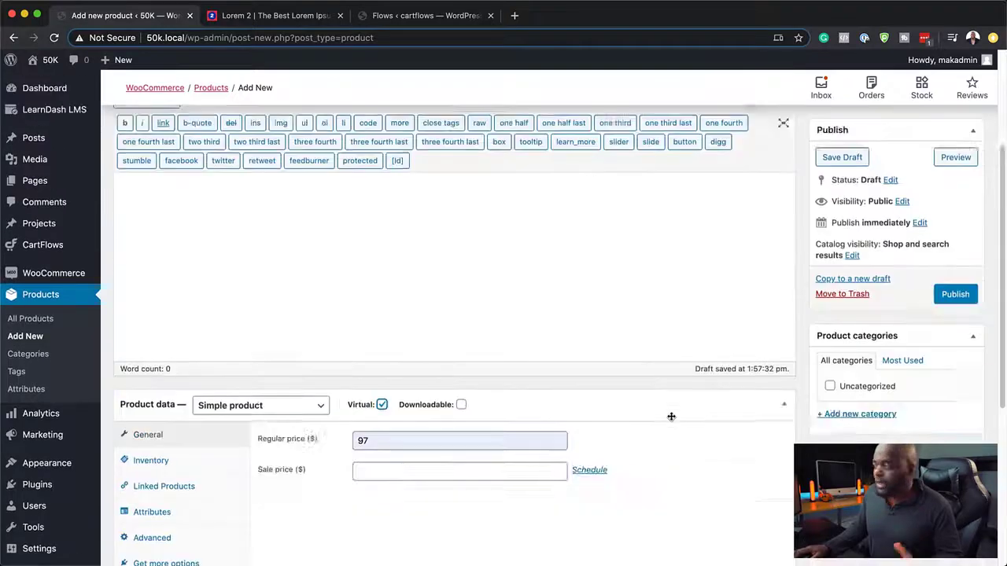
click(954, 431)
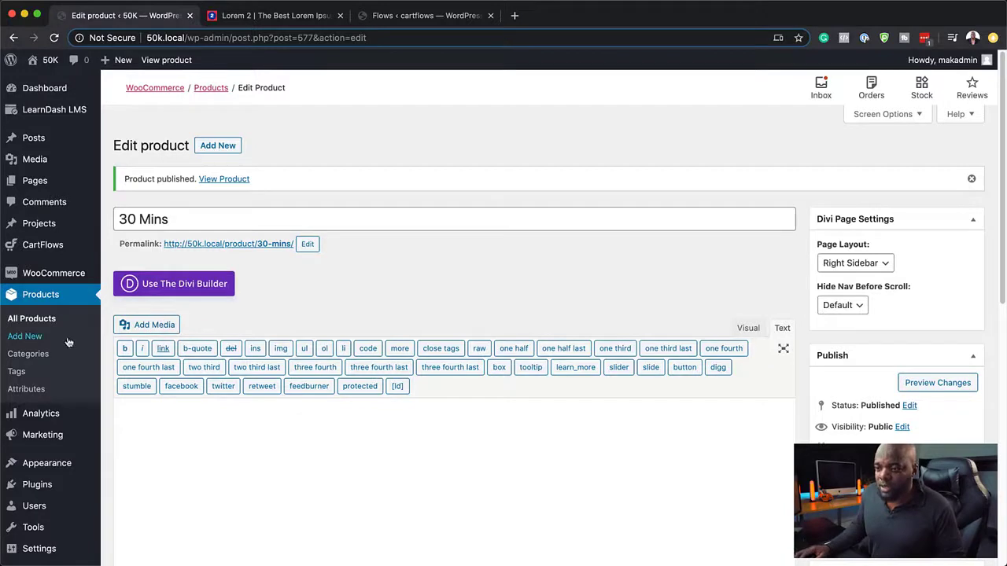
Step: Add a new product named 'Six Sessions' and publish it
click(24, 336)
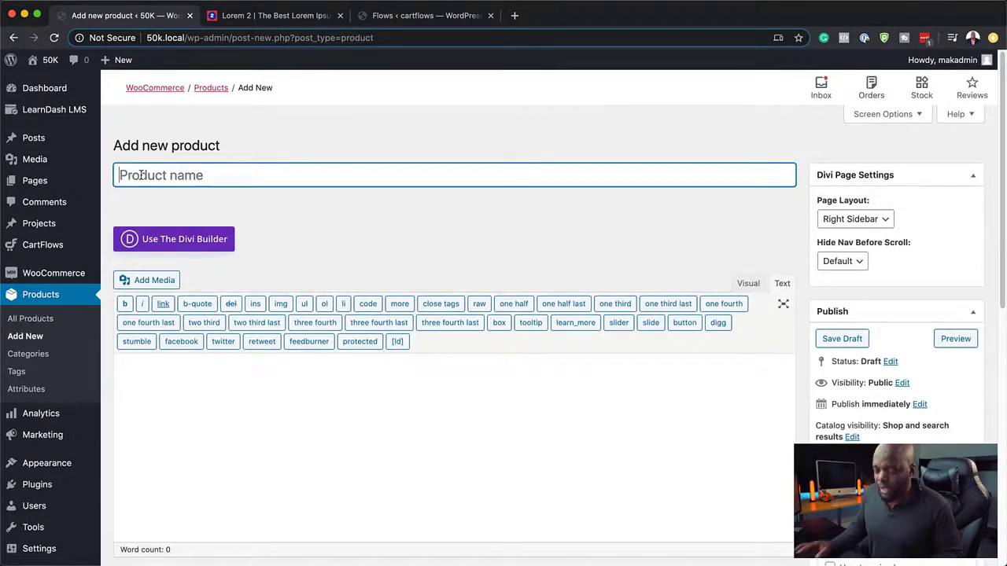
text(Six Se)
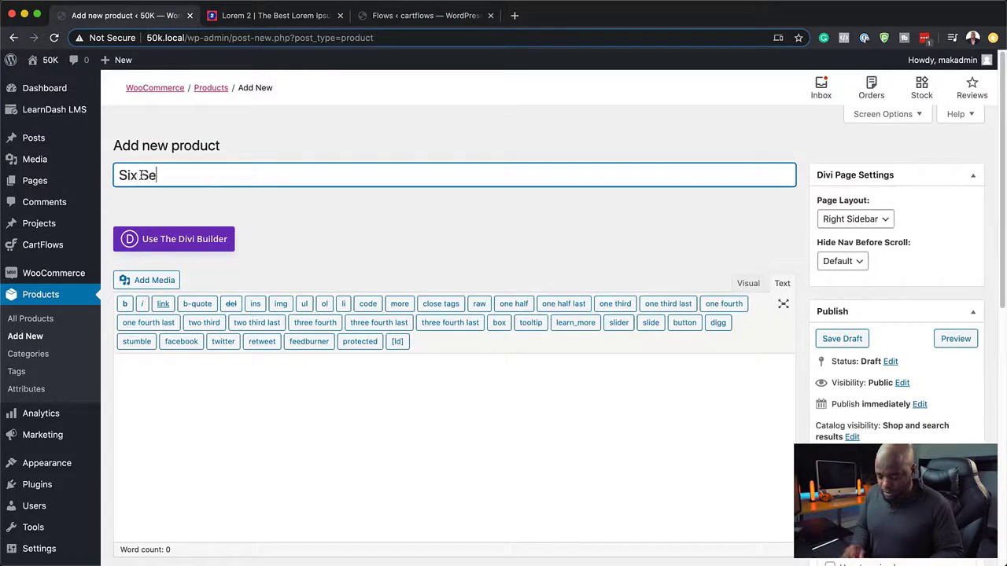
text(ssions)
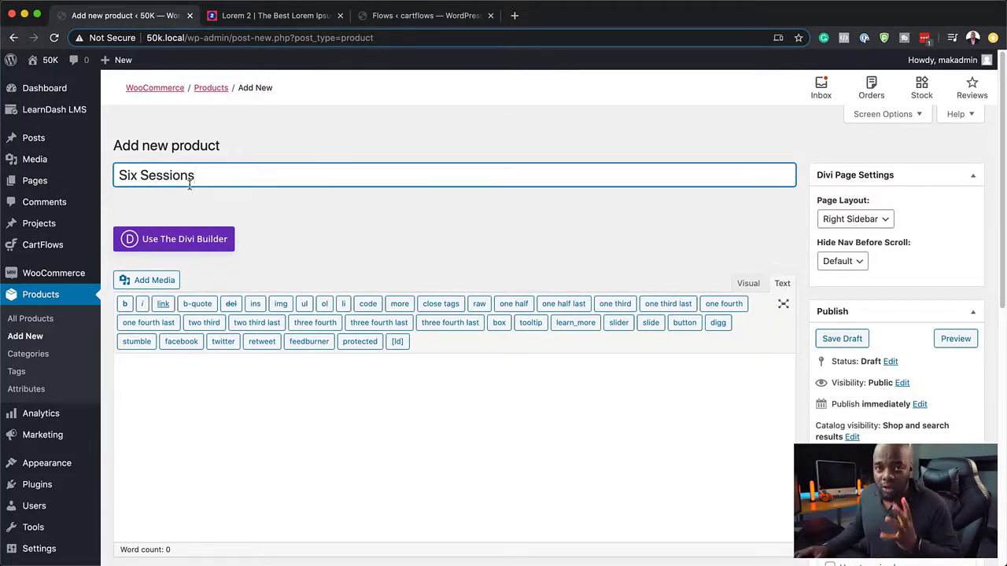
click(956, 470)
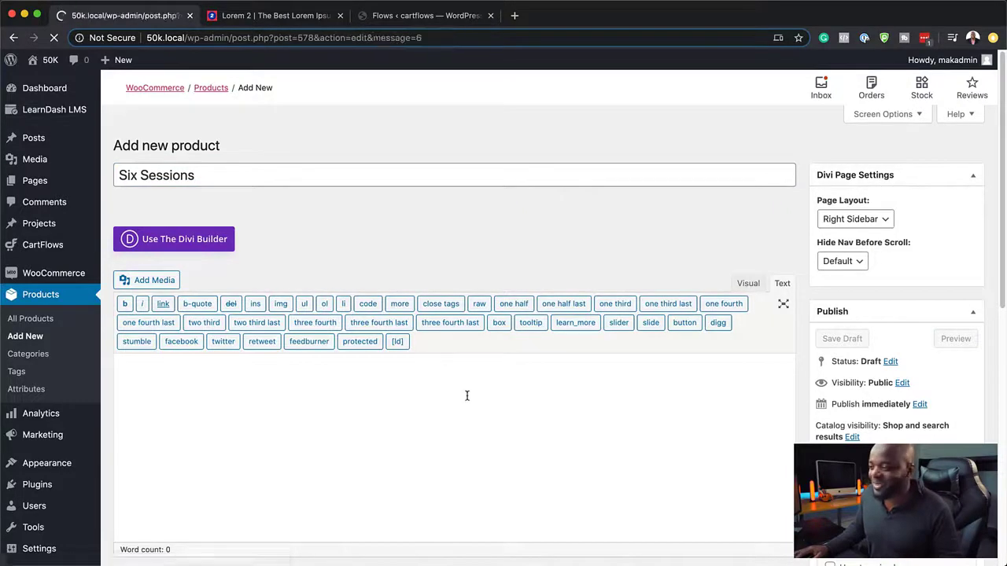
Step: Give Six Sessions a $247 regular price, mark it virtual, update it, and view all products
scroll(467, 396, down, 2)
scroll(468, 396, down, 3)
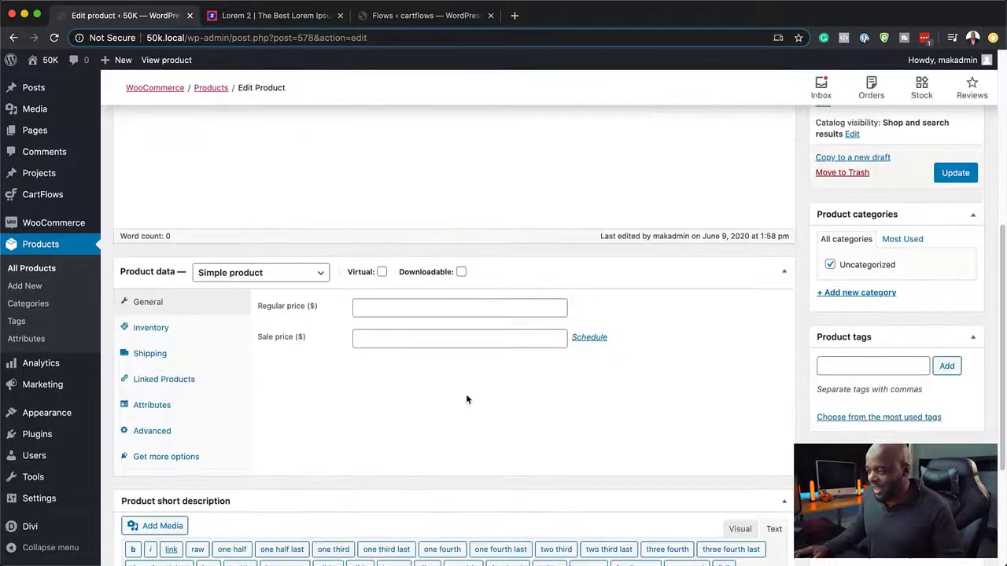
click(389, 307)
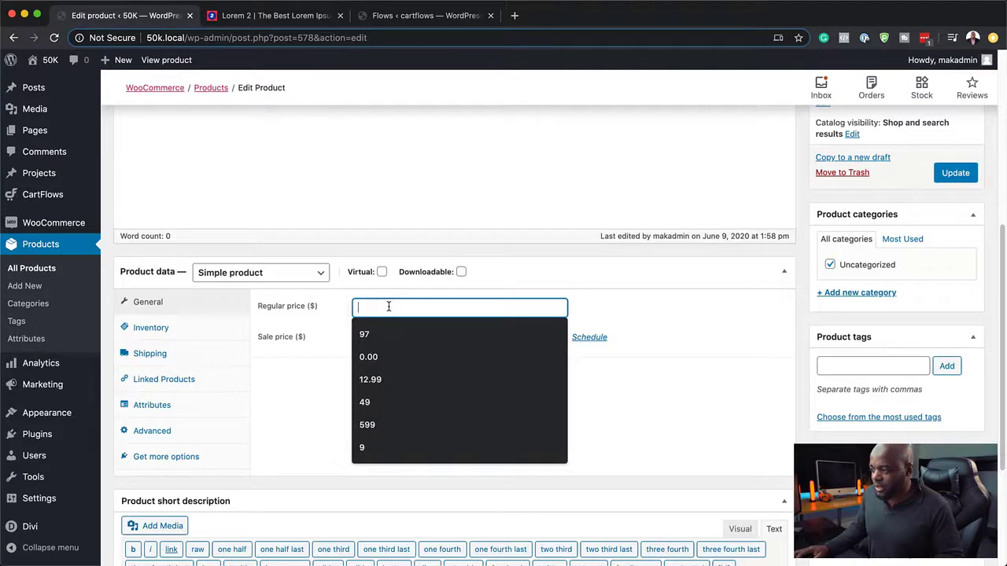
text(247)
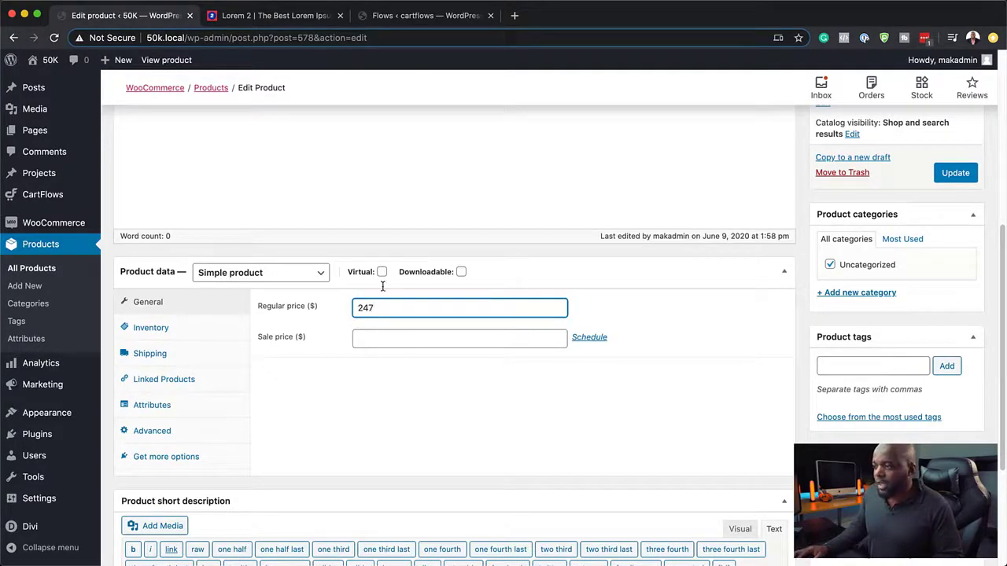
click(382, 272)
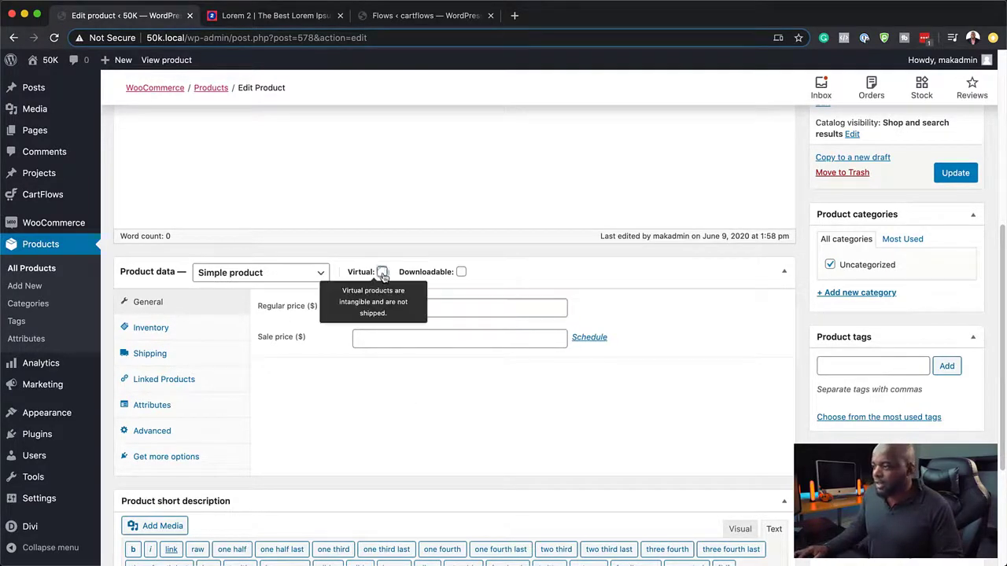
click(955, 174)
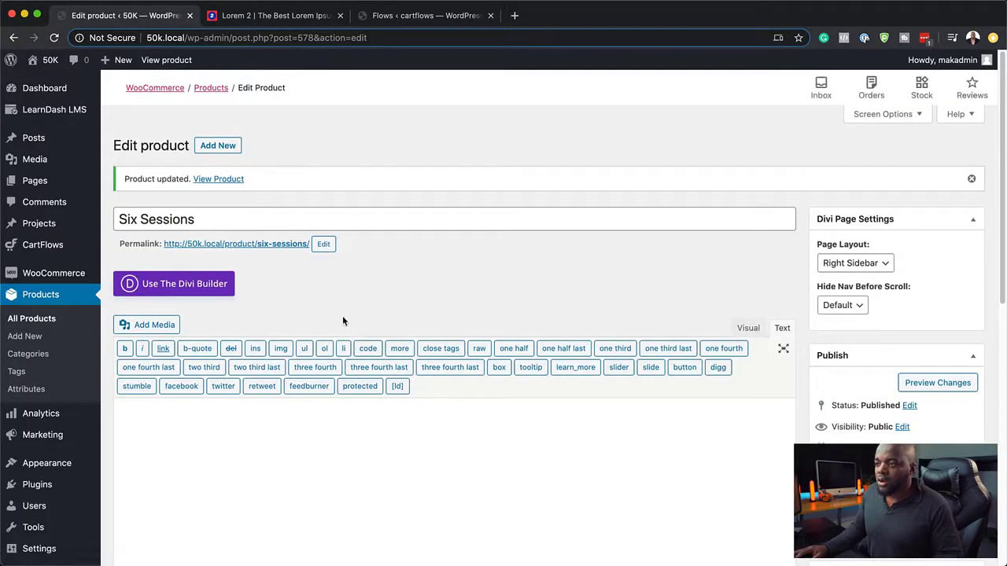
click(43, 321)
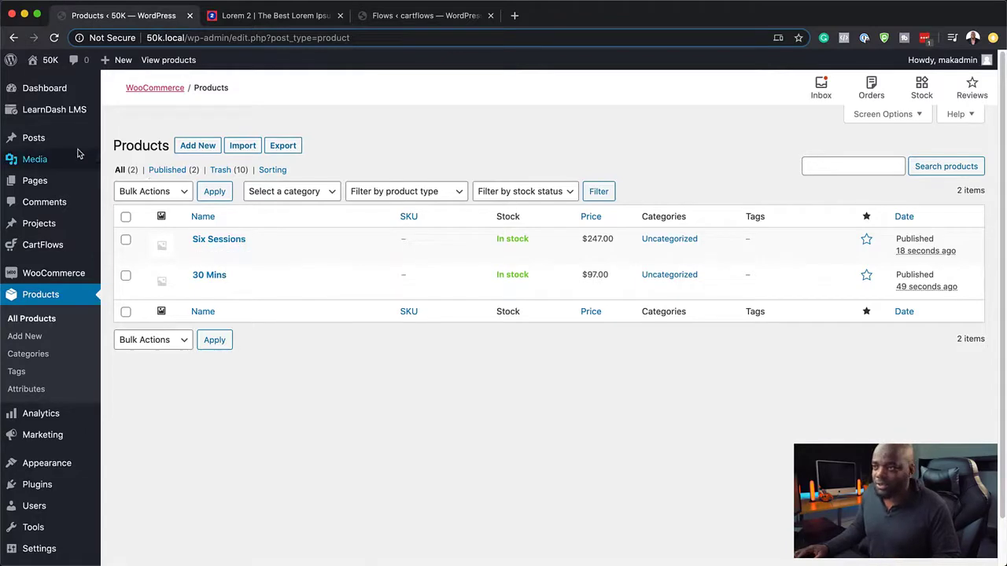
Step: Open the CartFlows Flows list in a new browser tab and switch to it
mouse_move(77, 154)
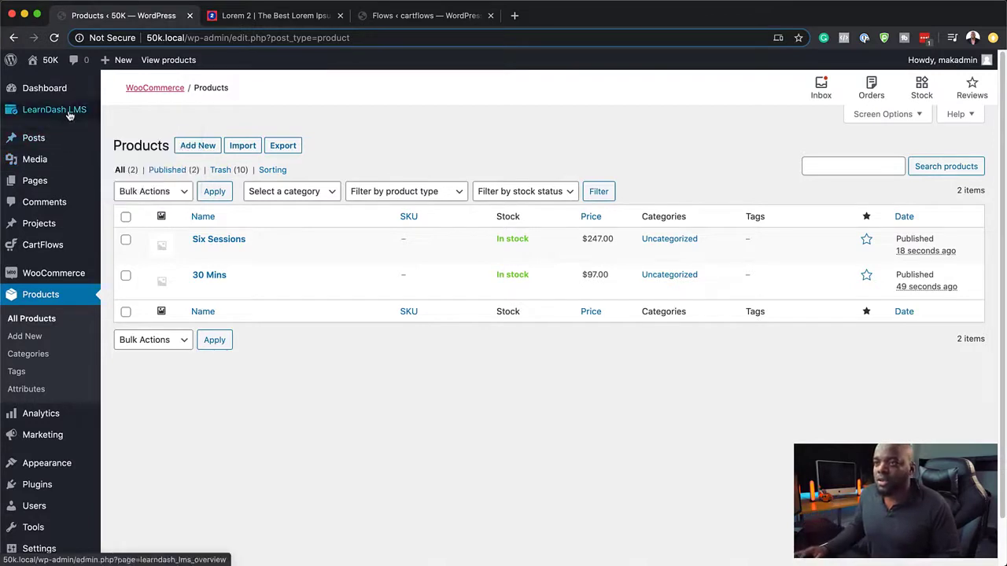
mouse_move(60, 249)
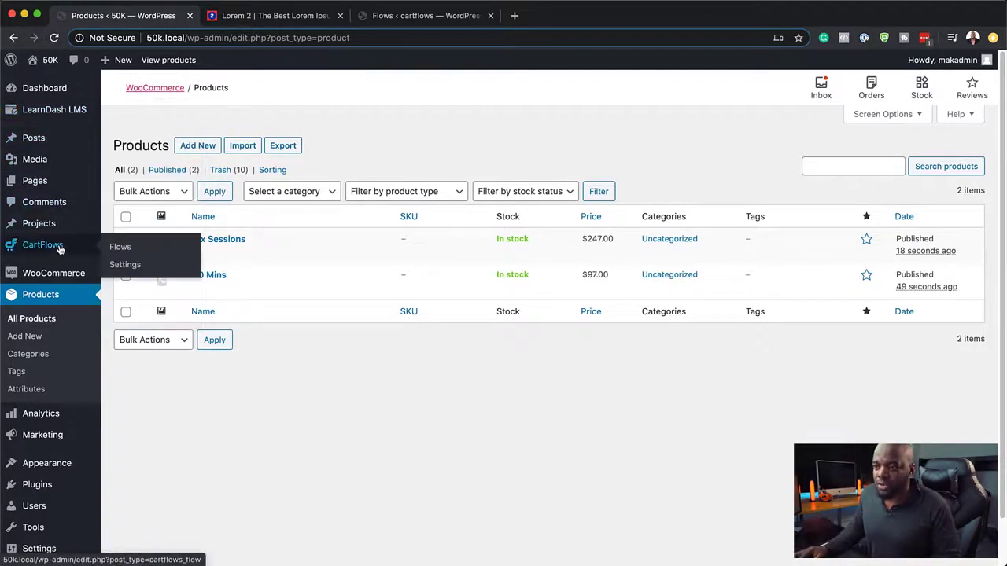
super+click(122, 249)
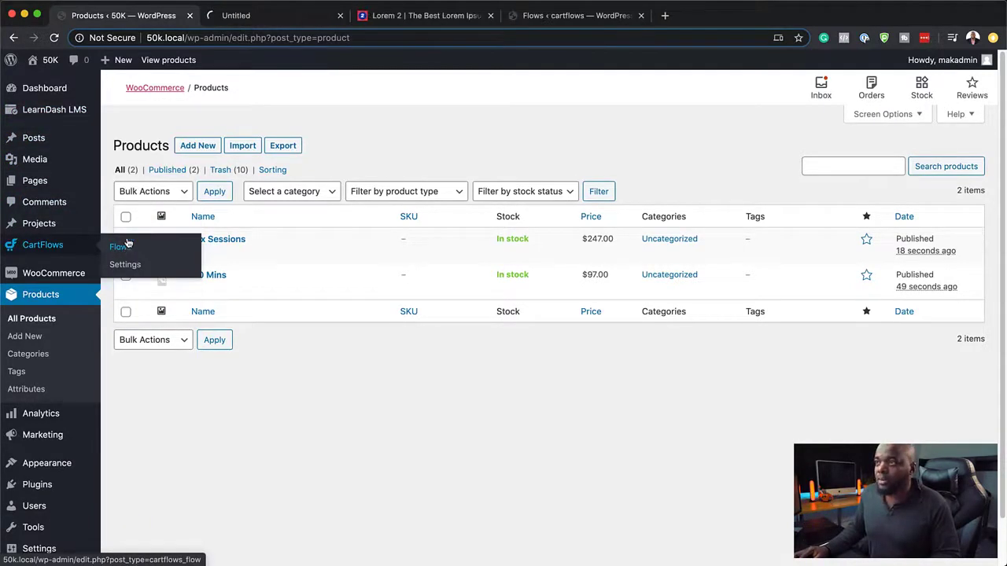
click(260, 16)
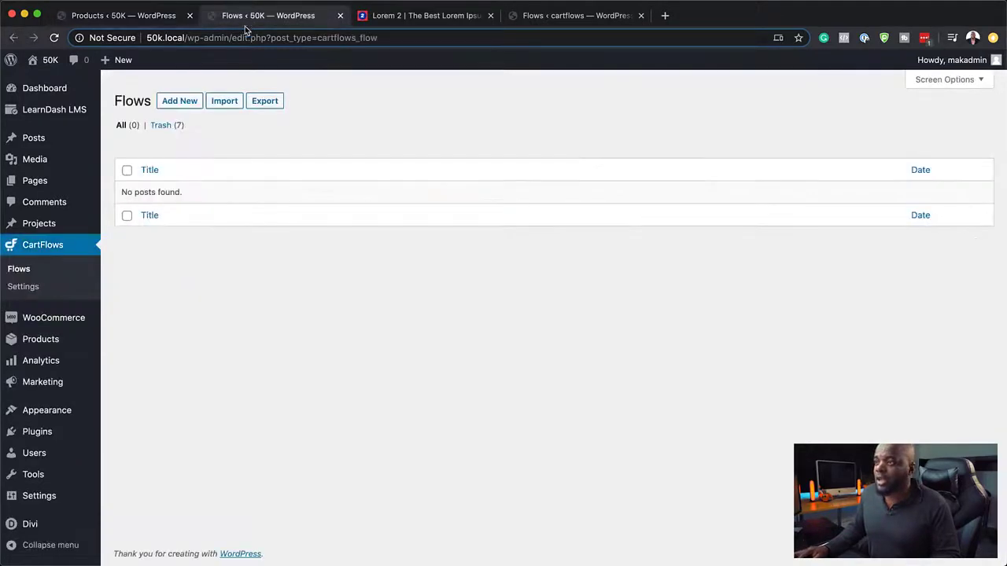
click(114, 16)
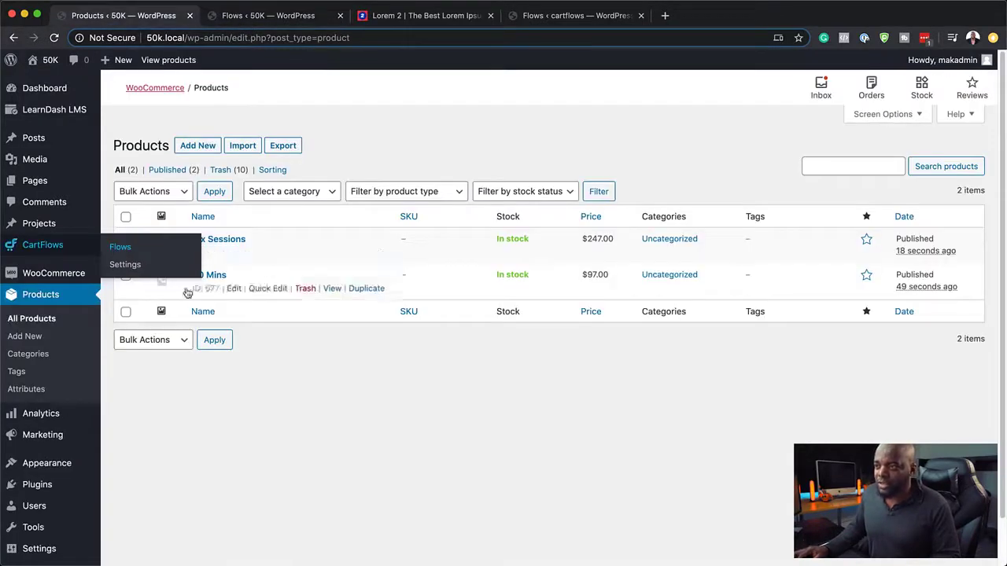
click(258, 17)
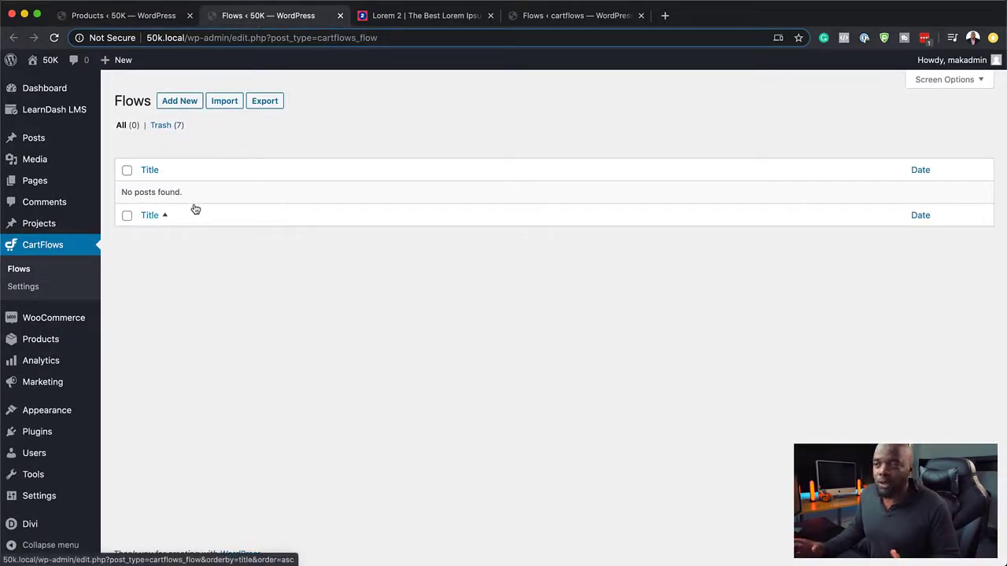
Step: Add a new CartFlows flow from scratch using Create Your Own and Design Your Flow
click(181, 101)
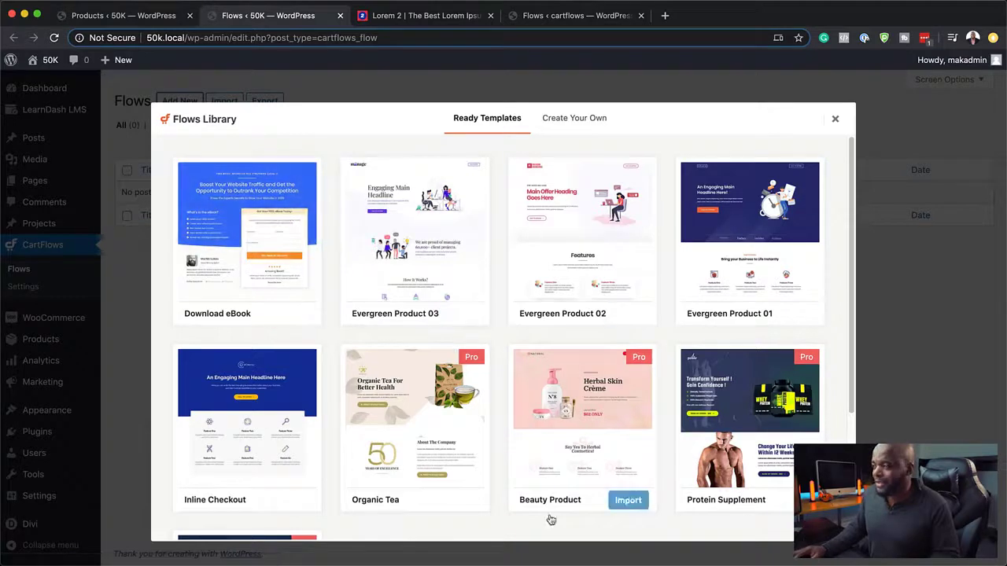
click(570, 122)
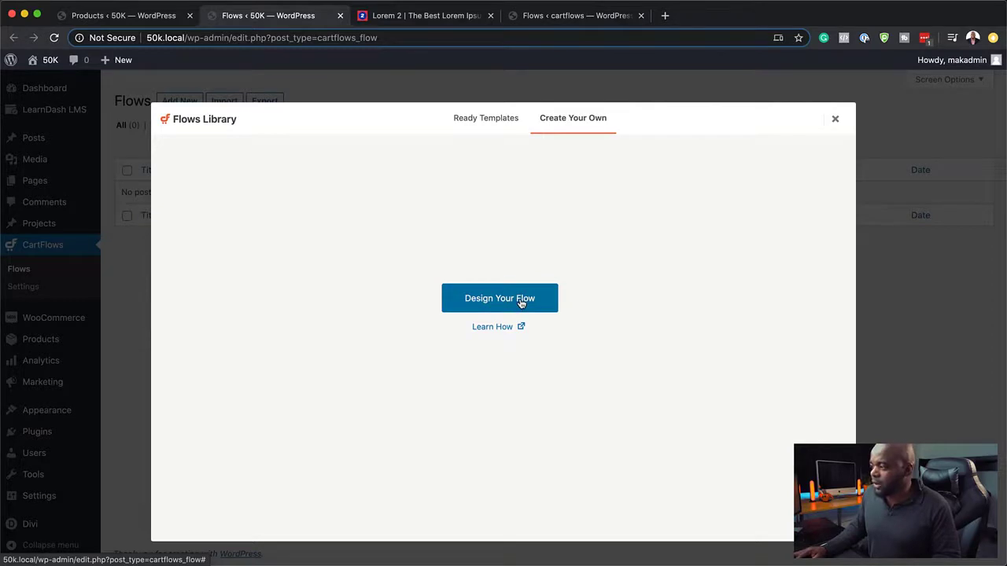
click(521, 304)
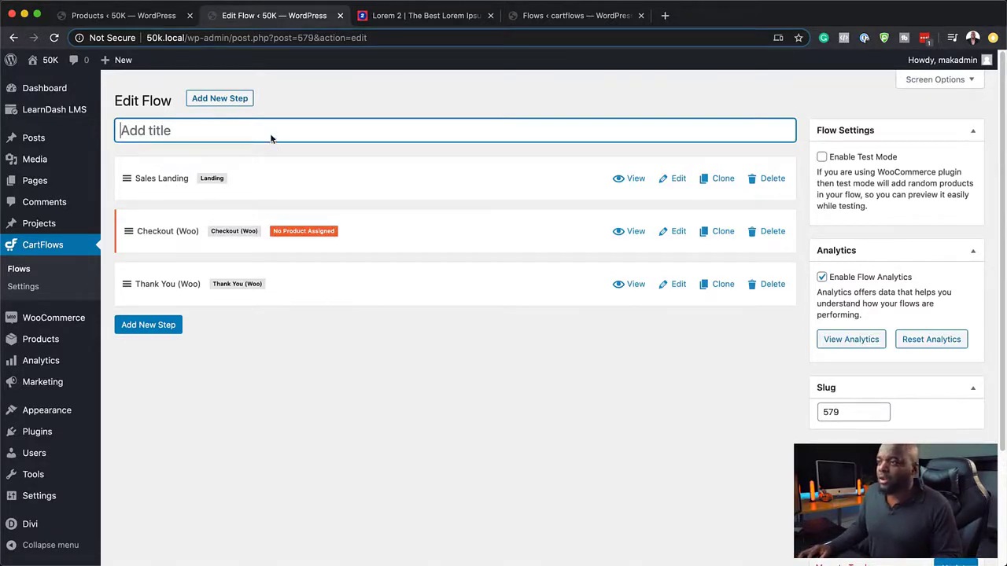
Step: Title the flow 'Business Consultation' and save it
text(Busine)
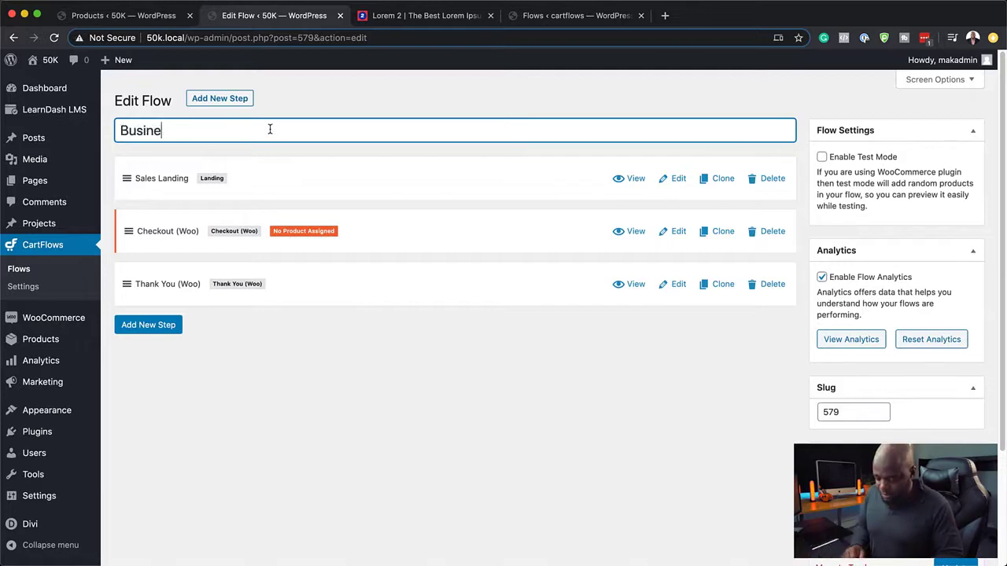
text(ss Consultation)
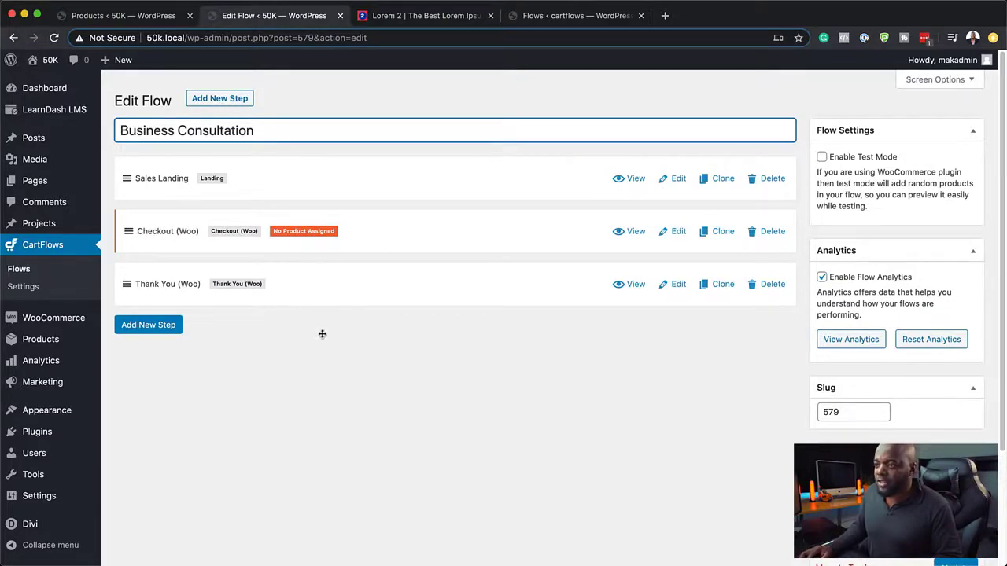
scroll(944, 415, down, 4)
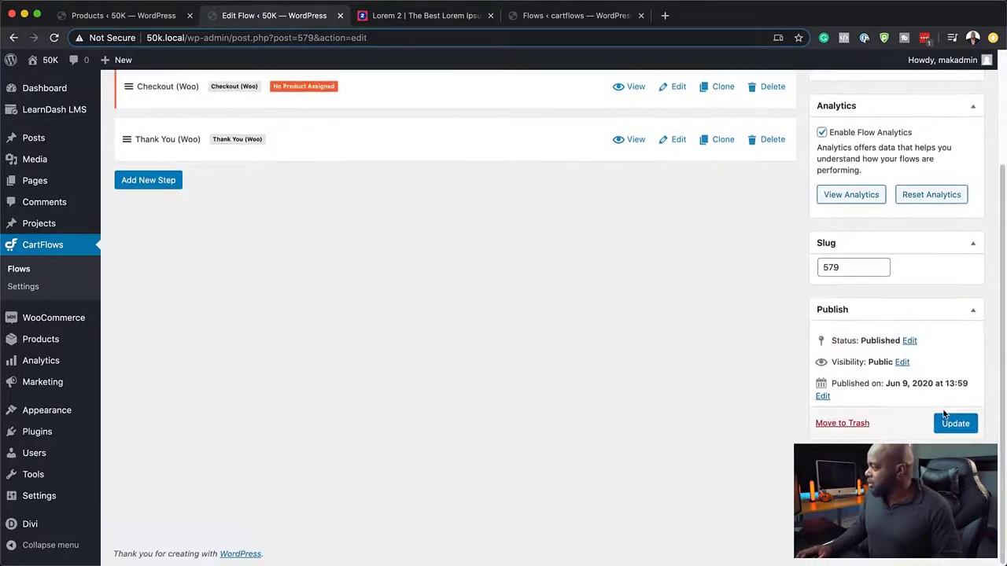
click(969, 430)
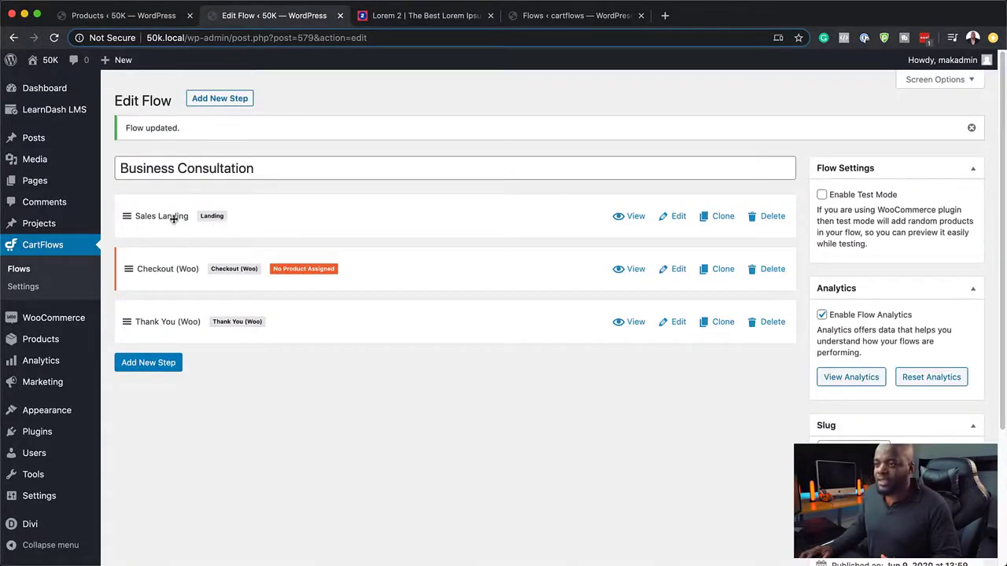
Step: Copy the Sales Landing step's Next Step Link URL, then switch the page to Divi Builder
click(679, 217)
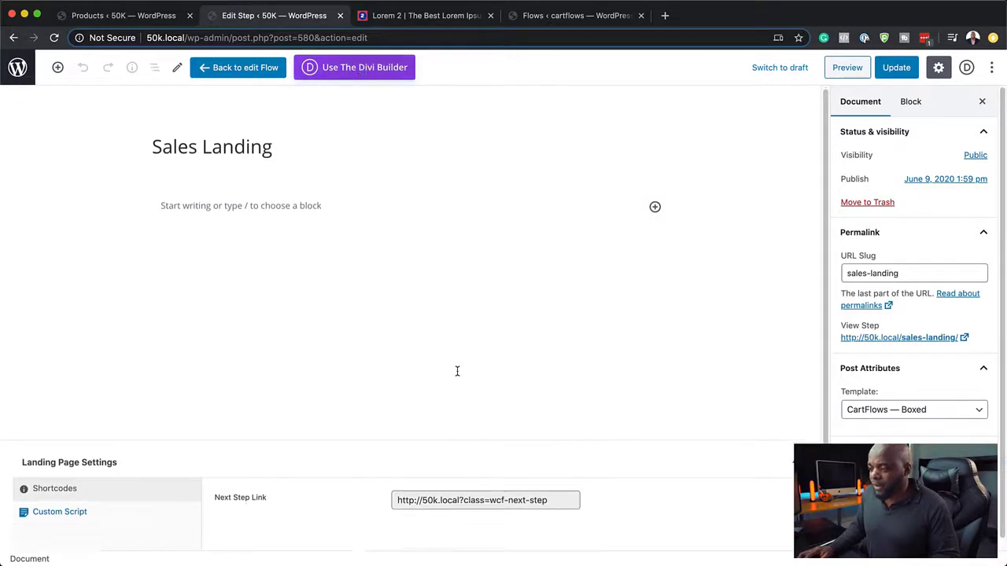
scroll(458, 369, down, 2)
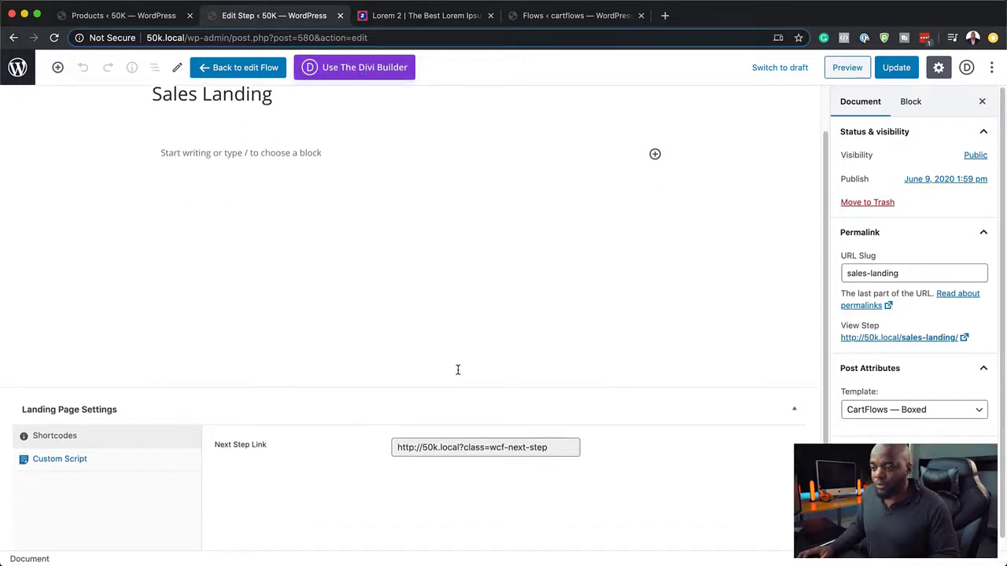
click(551, 448)
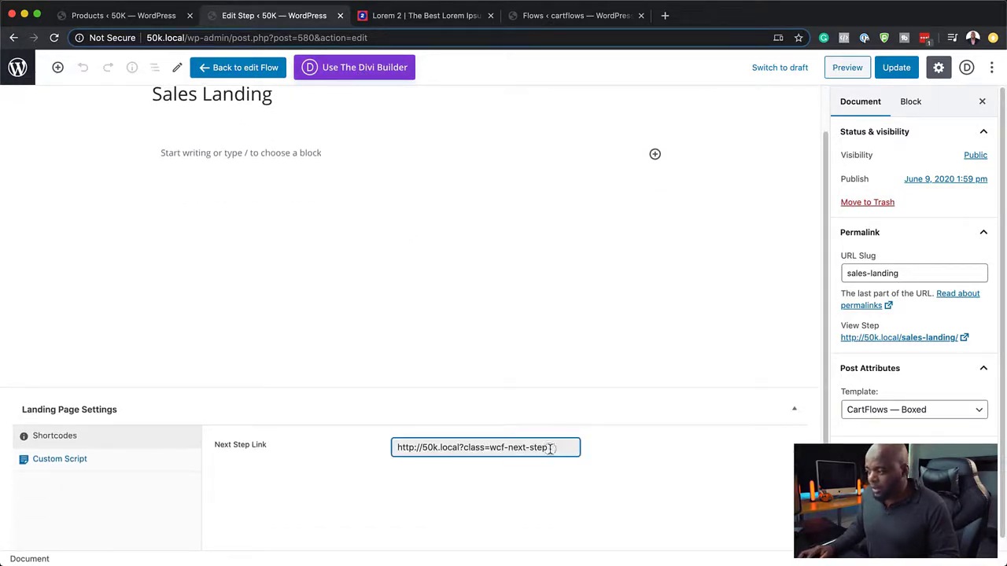
drag(552, 447, 380, 446)
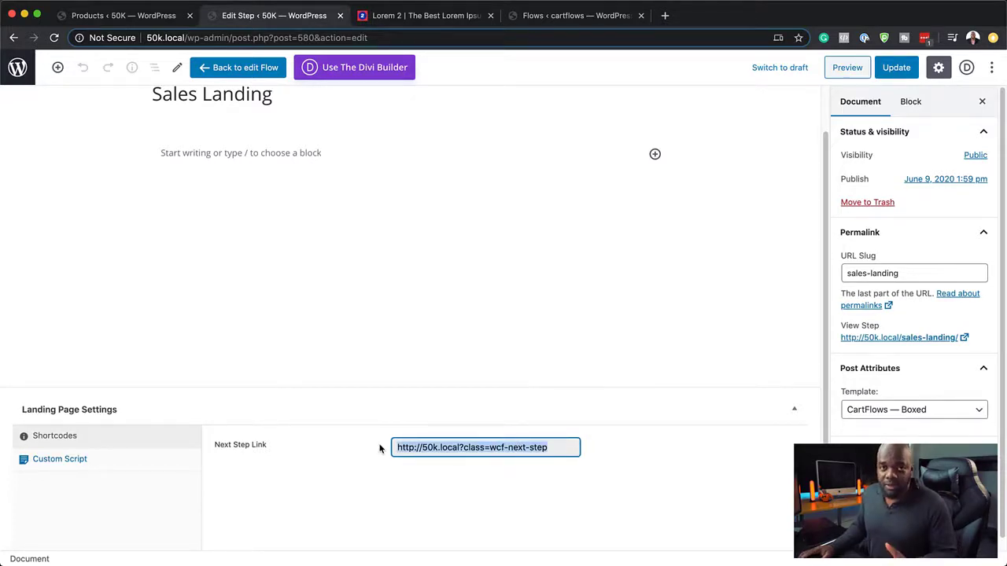
right_click(504, 465)
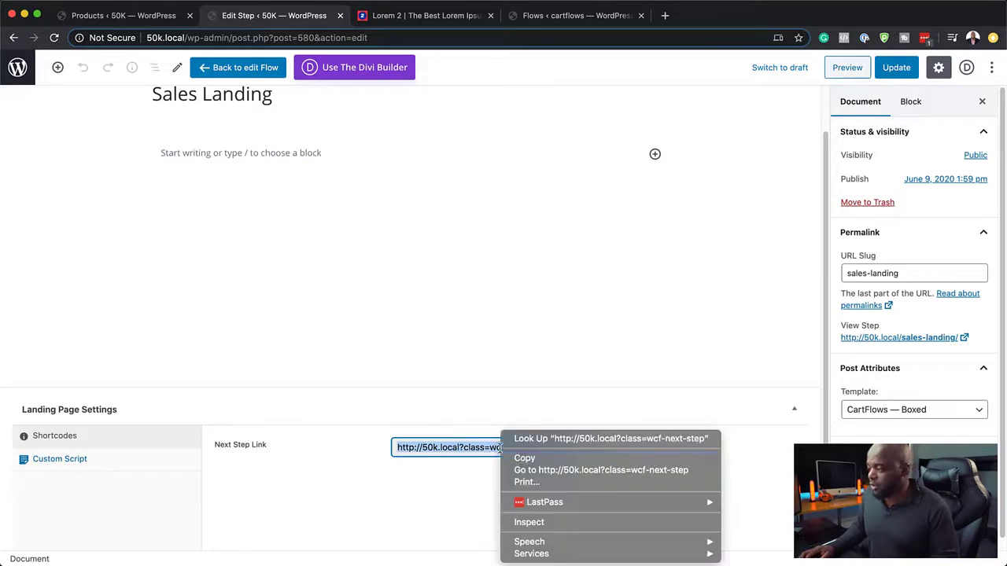
click(526, 455)
scroll(387, 142, up, 2)
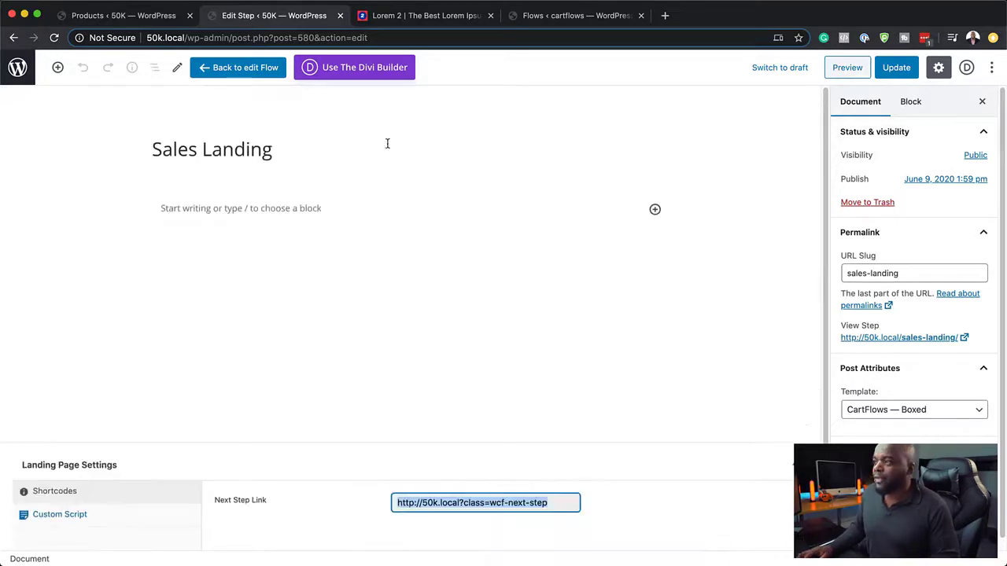
click(355, 69)
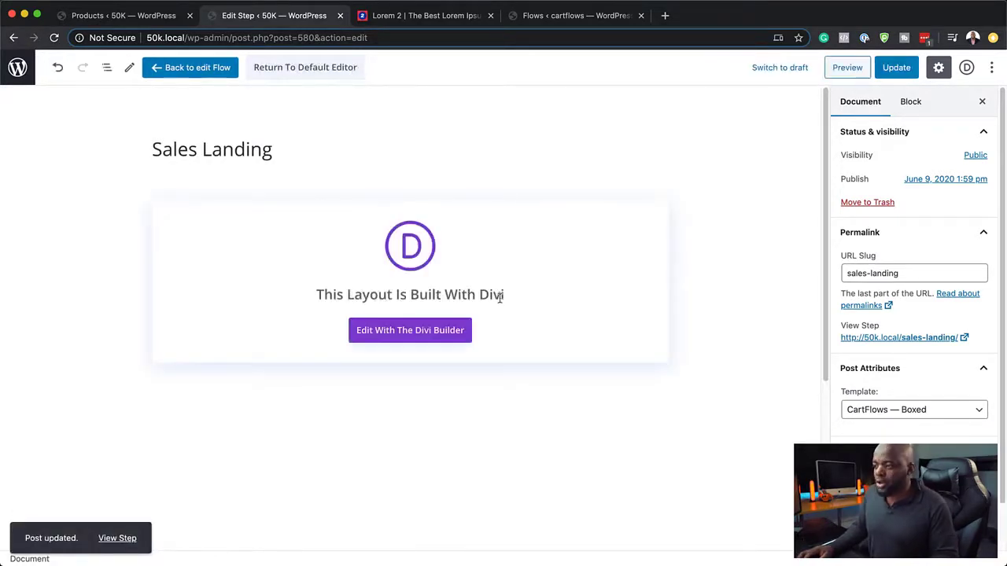
Step: Build the Sales Landing page from scratch in Divi with a one-column row containing a Text module
click(429, 336)
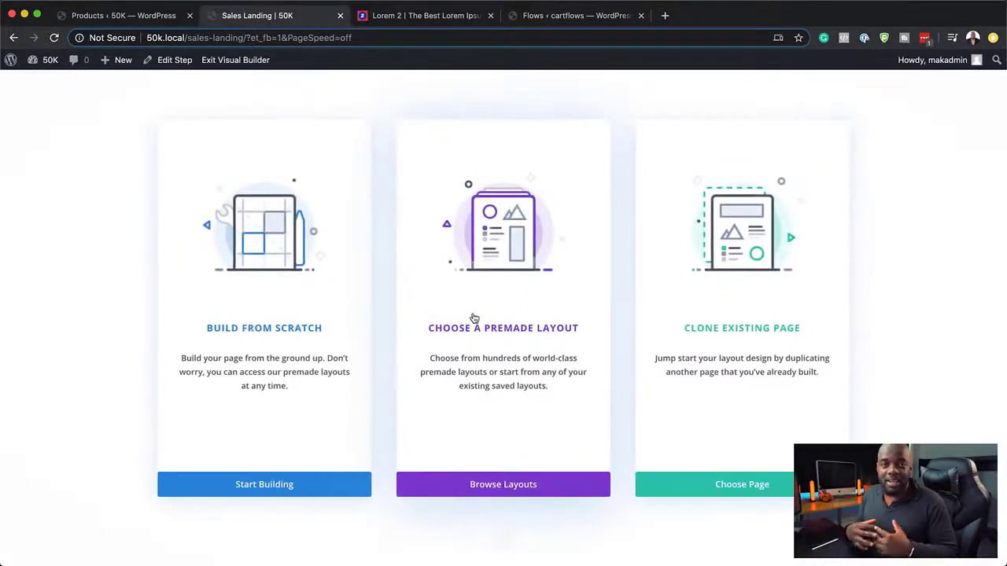
click(279, 327)
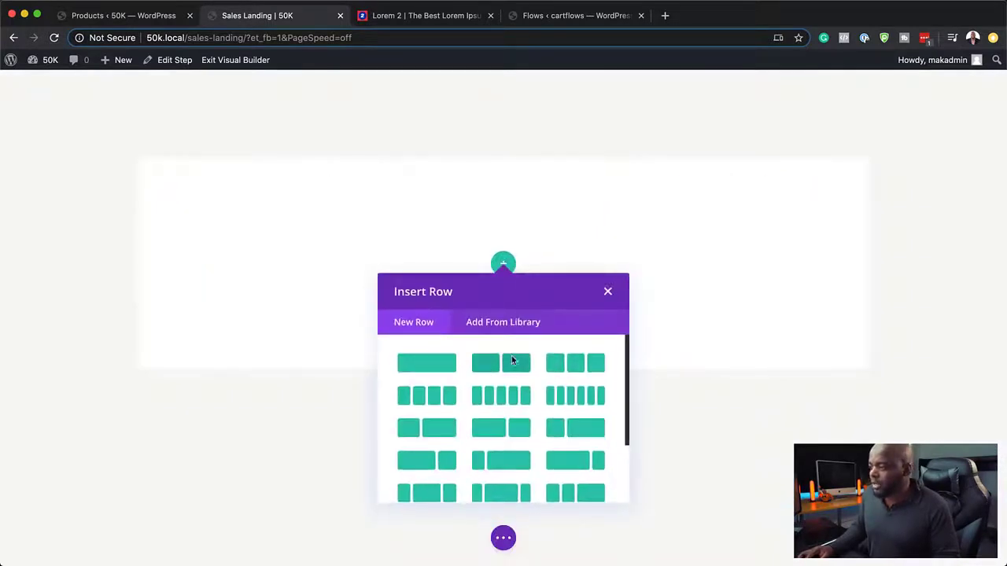
click(427, 369)
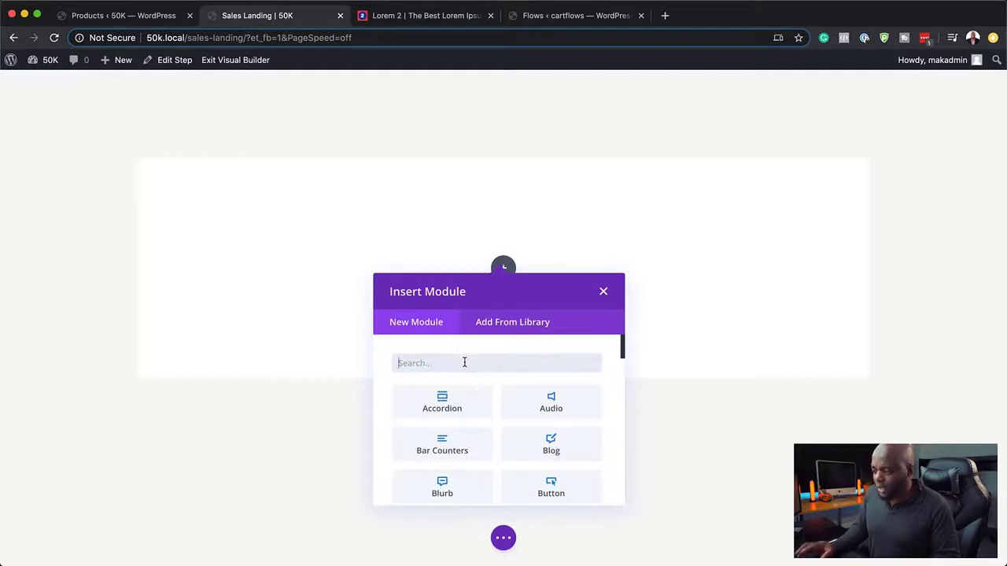
text(text)
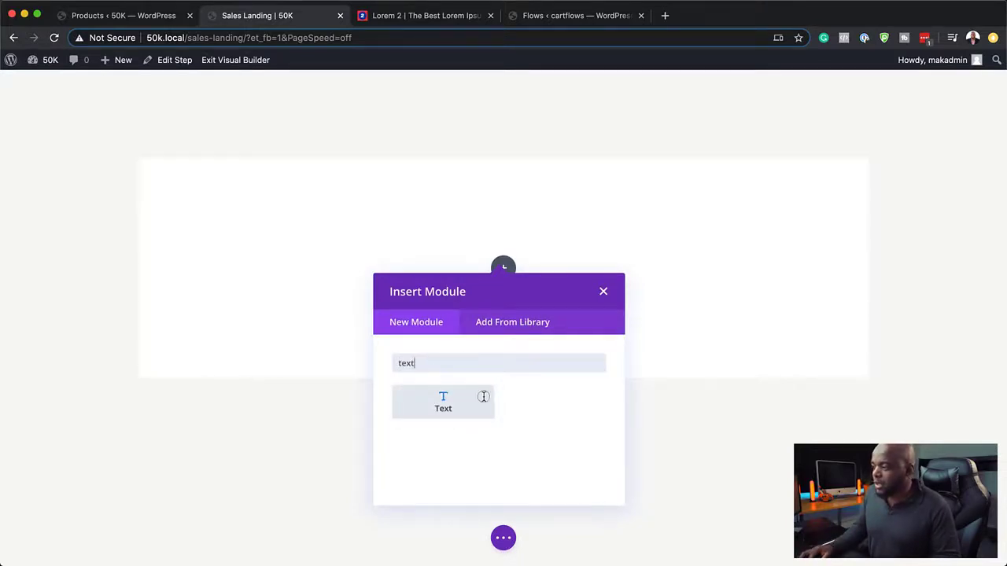
click(483, 395)
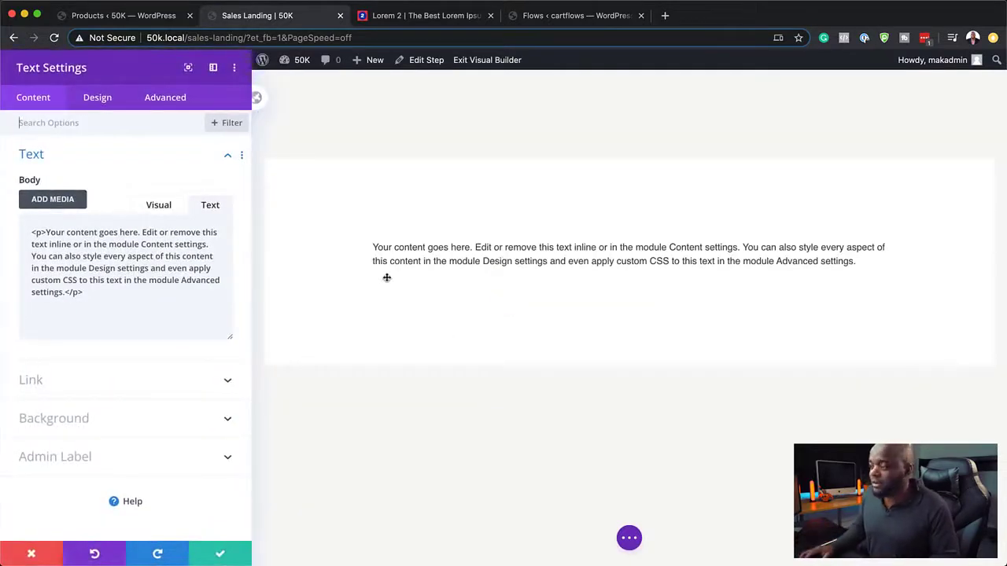
click(168, 209)
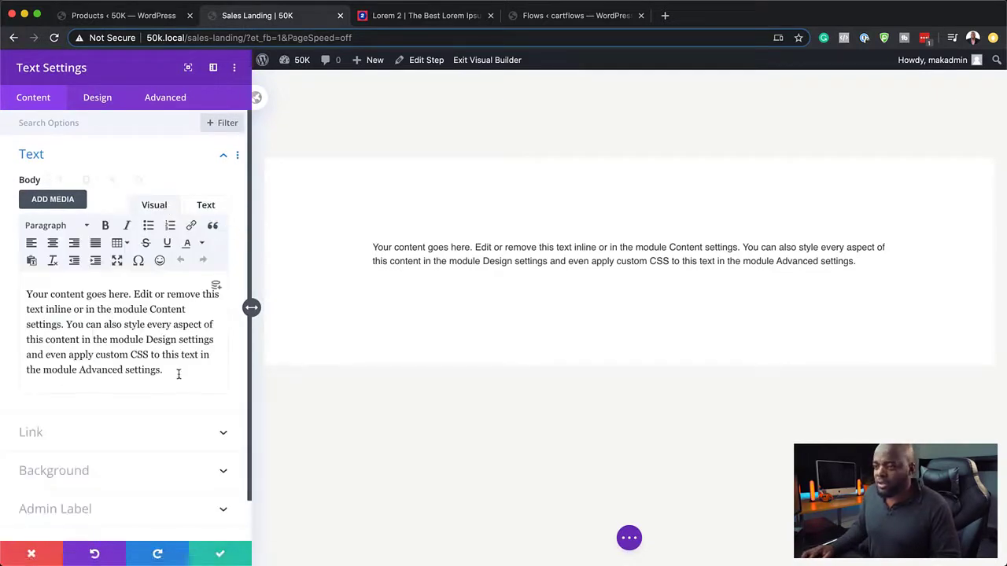
drag(174, 372, 9, 298)
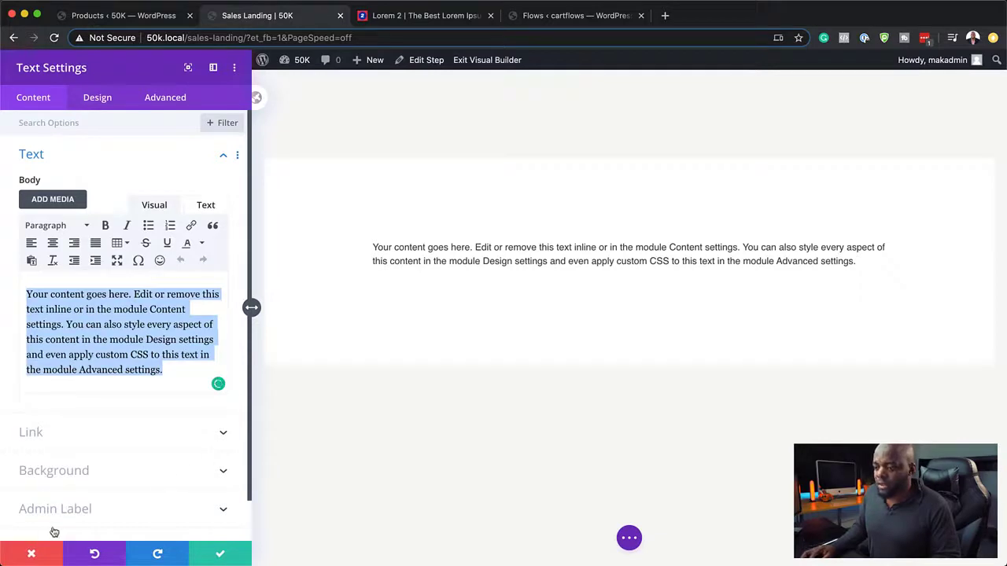
click(32, 555)
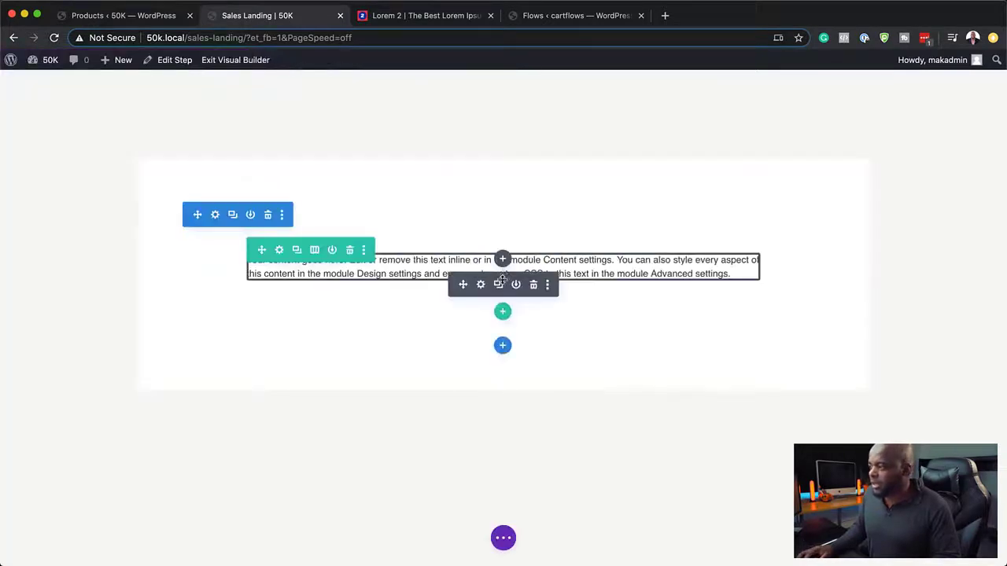
Step: Add a two-column row below the first text with a Text module in its left column
click(501, 312)
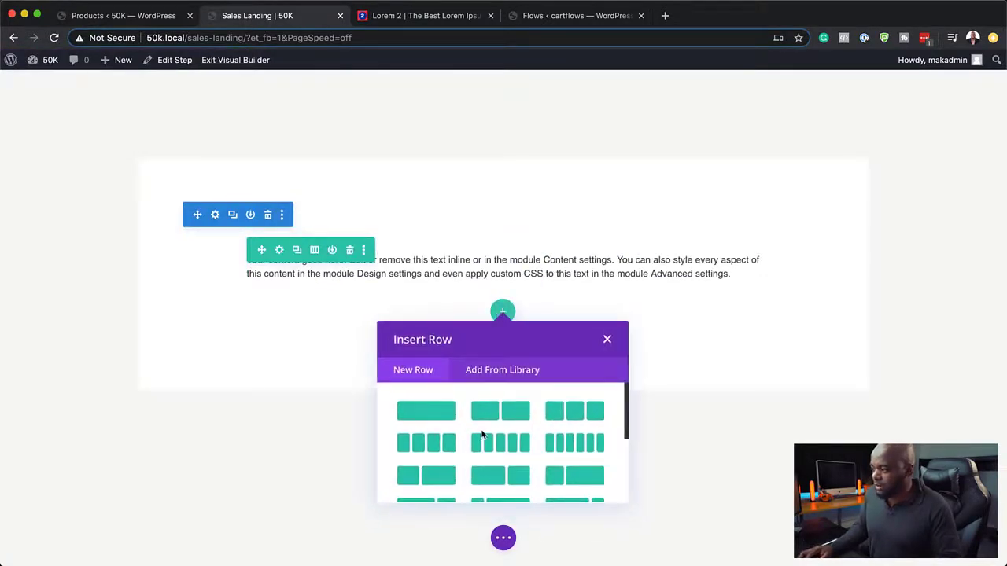
scroll(520, 410, down, 1)
click(519, 401)
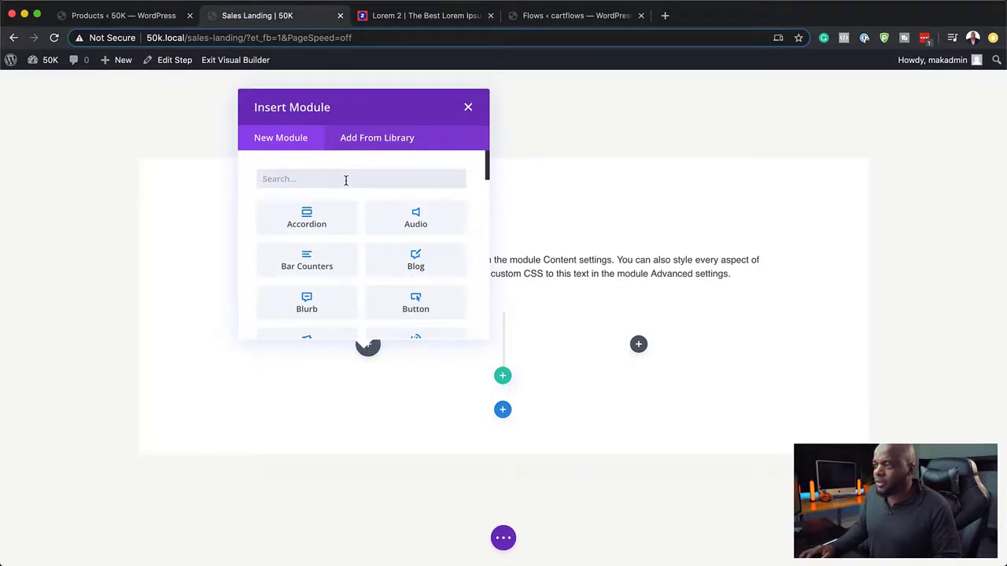
text(text)
click(306, 218)
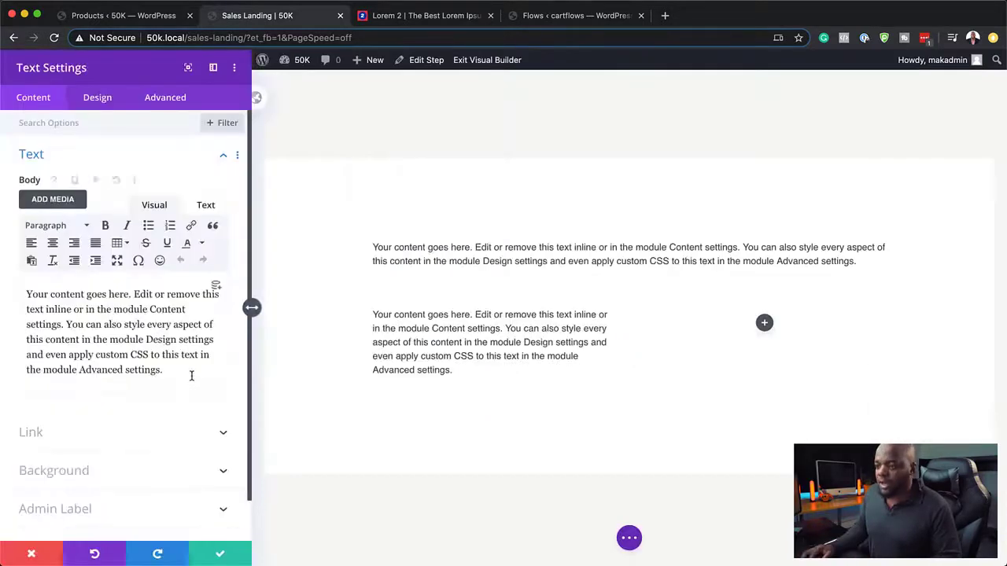
click(220, 554)
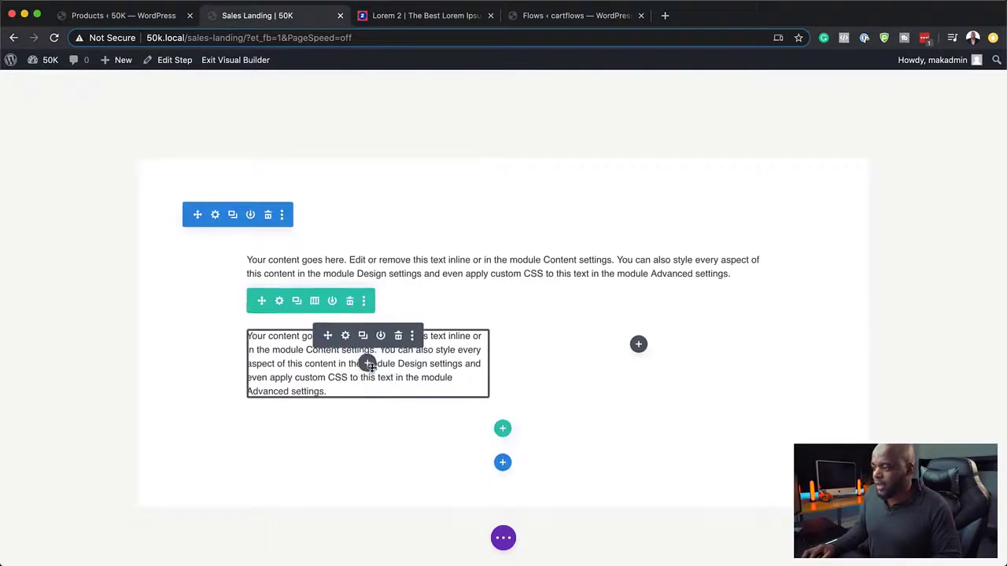
Step: Add a Blurb module beneath that text in the left column and save it
click(367, 364)
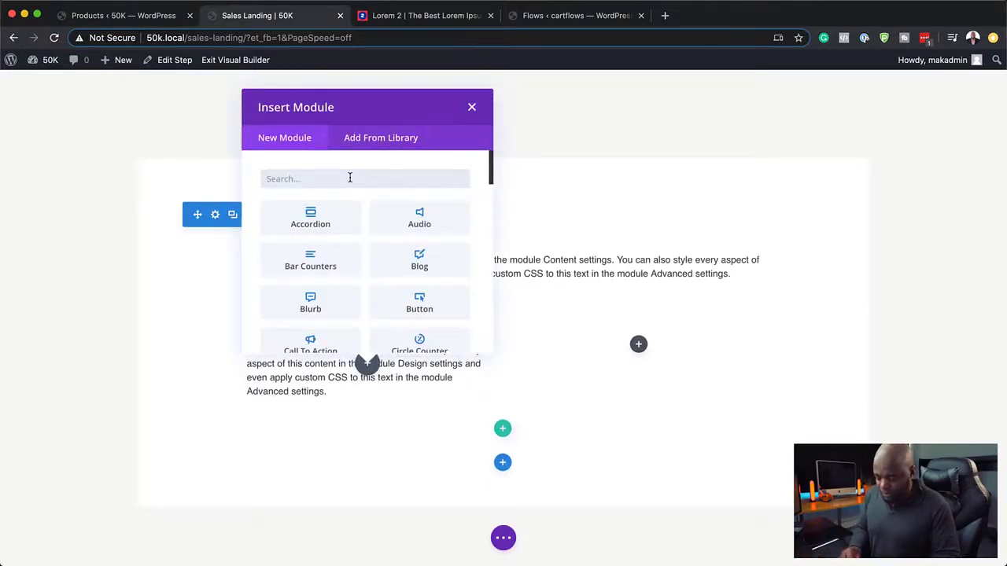
text(bl)
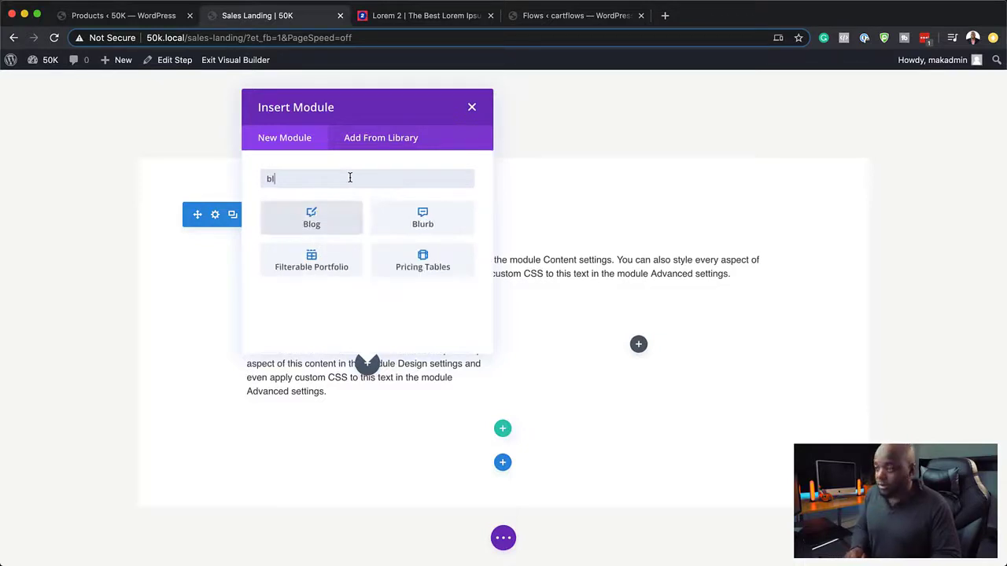
click(424, 218)
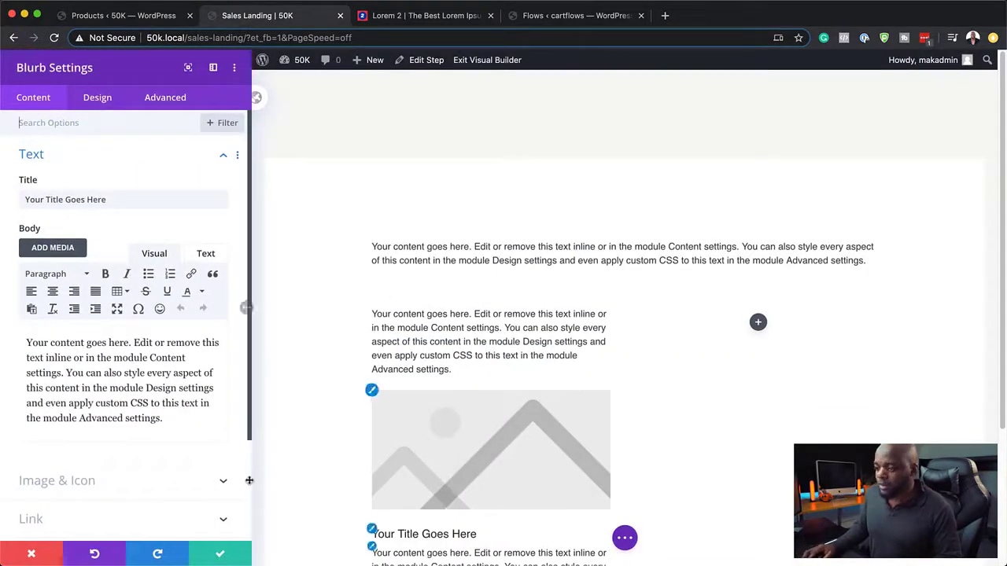
click(220, 554)
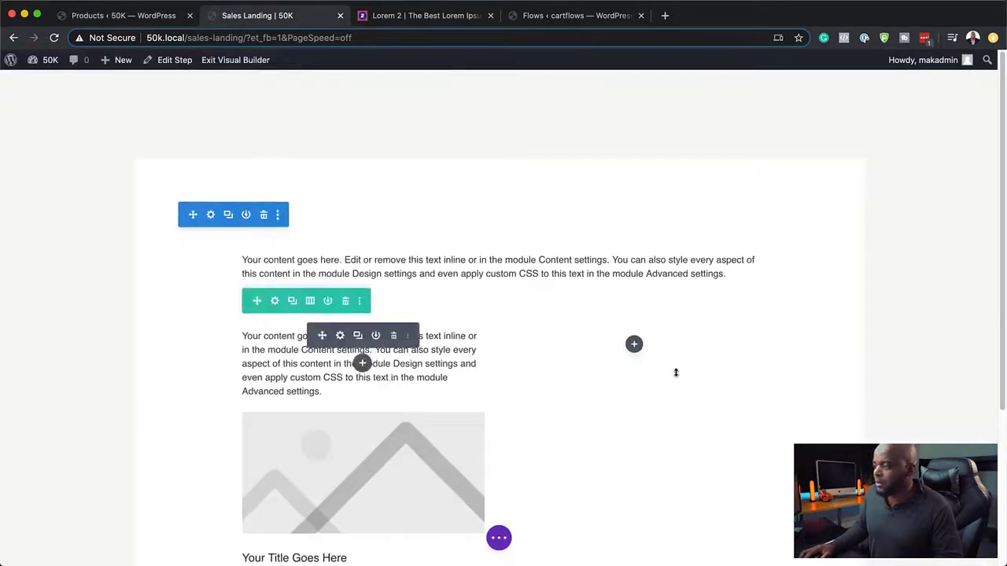
Step: Insert a Video module into the empty right column of the two-column row
click(635, 346)
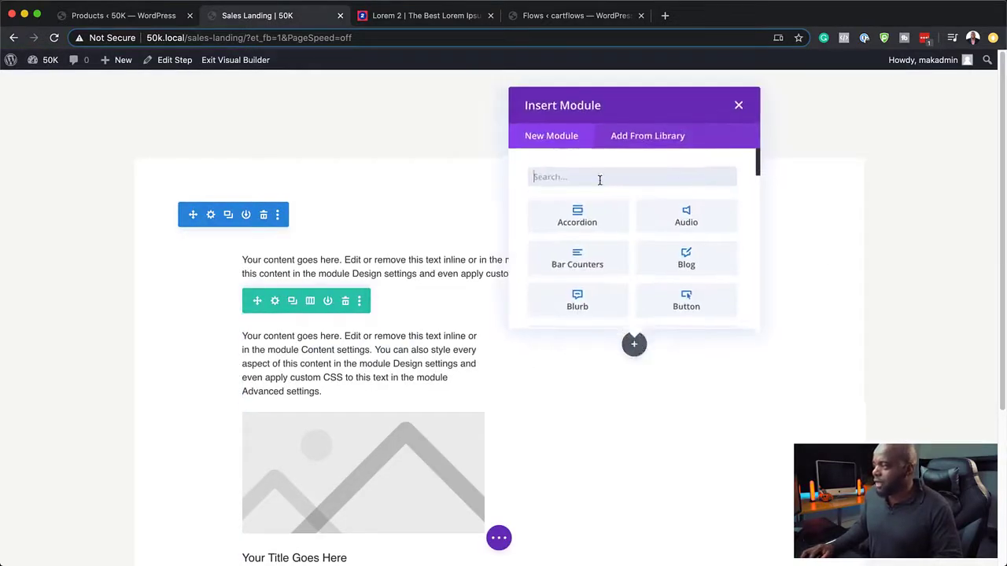
text(vide)
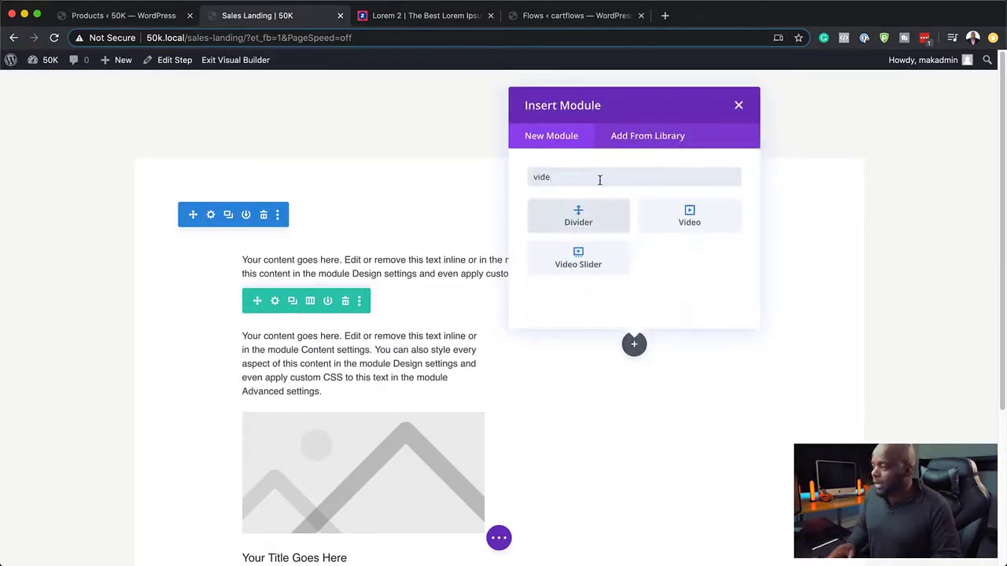
click(697, 221)
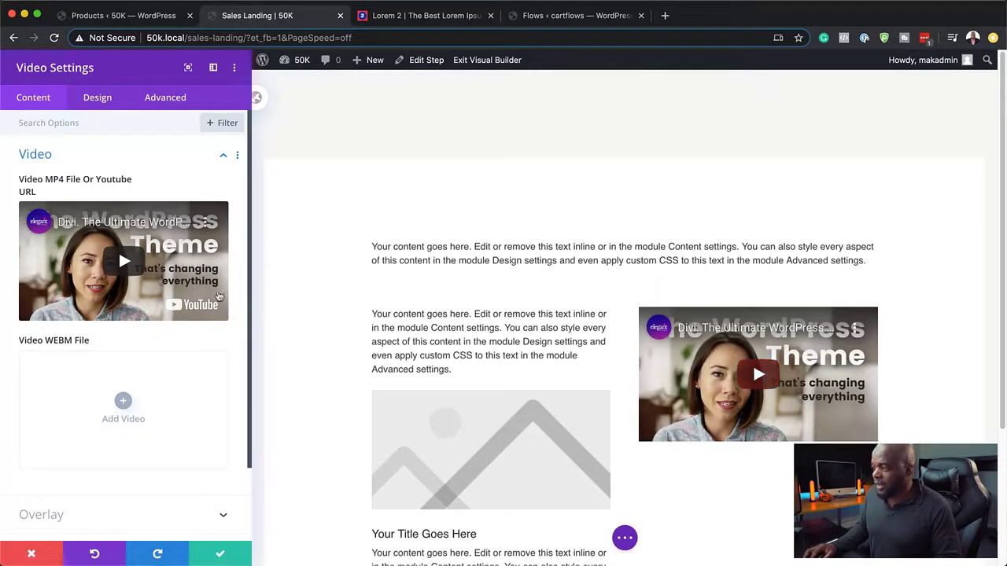
scroll(134, 359, down, 2)
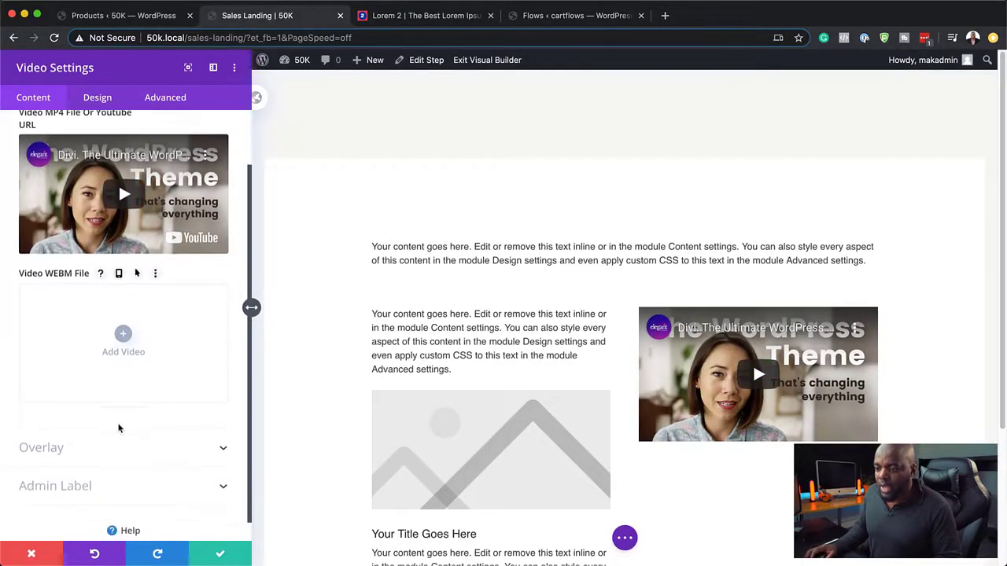
Step: Set the video module's overlay image to the Media Library photo of people with a dog
click(68, 449)
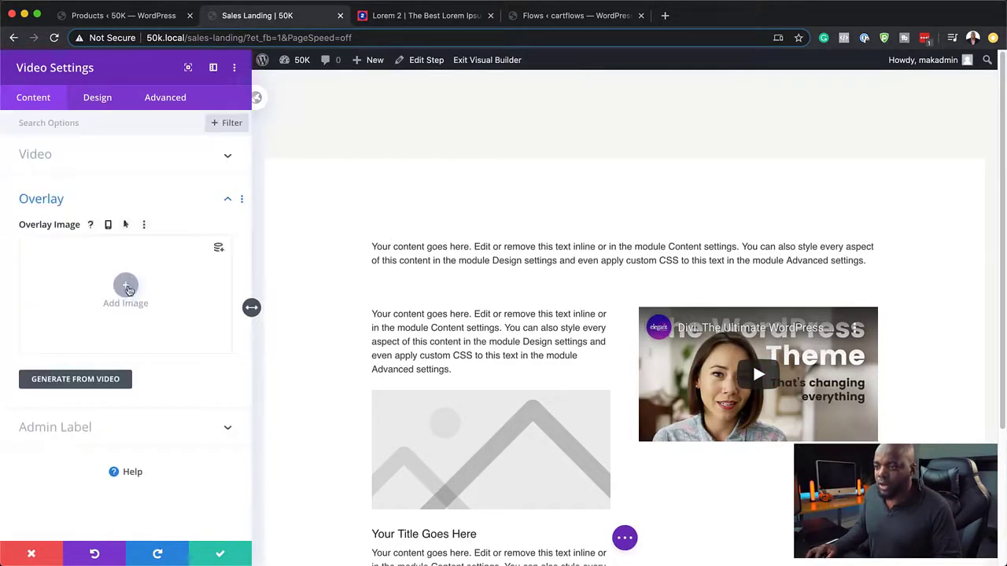
click(126, 286)
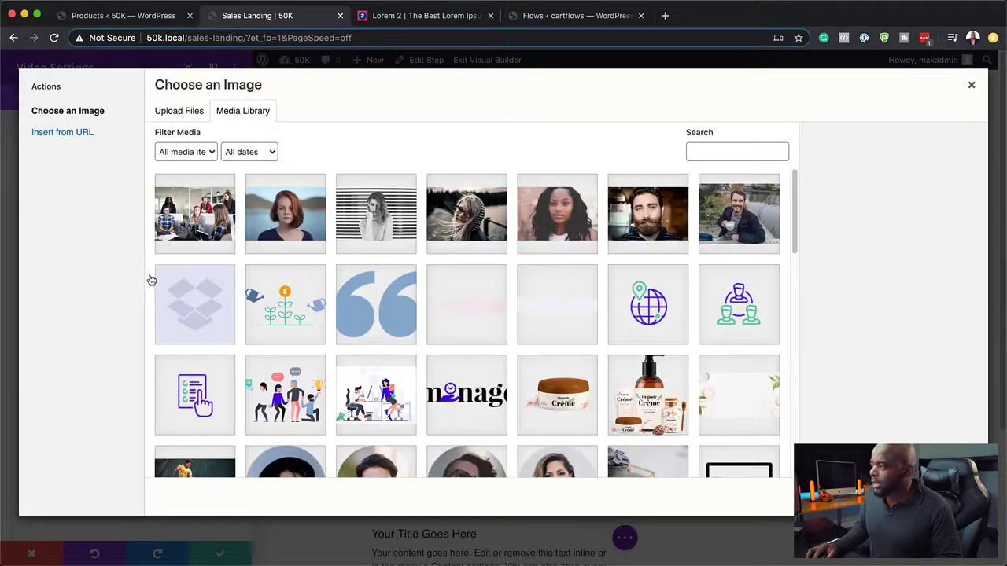
scroll(438, 380, down, 2)
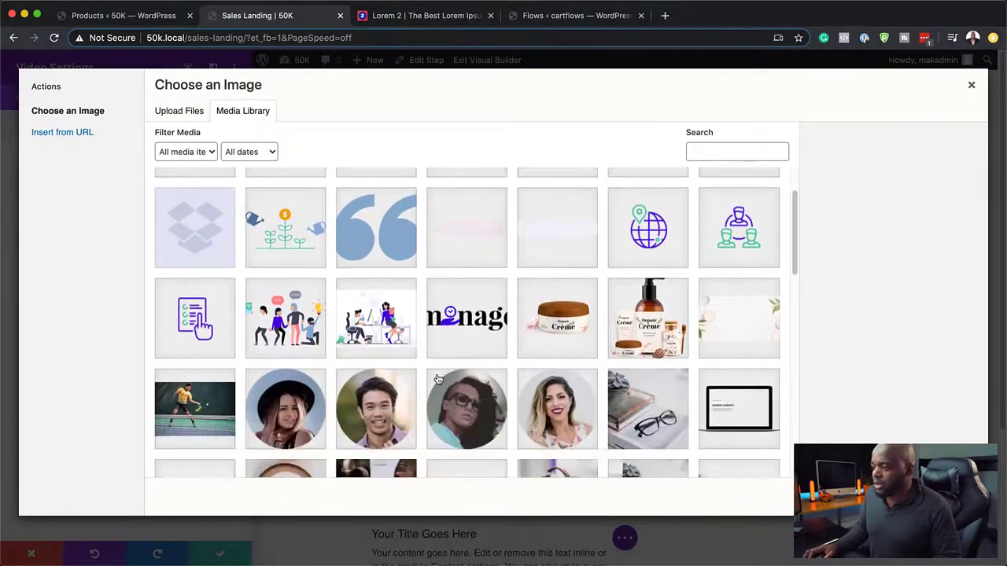
scroll(438, 380, down, 14)
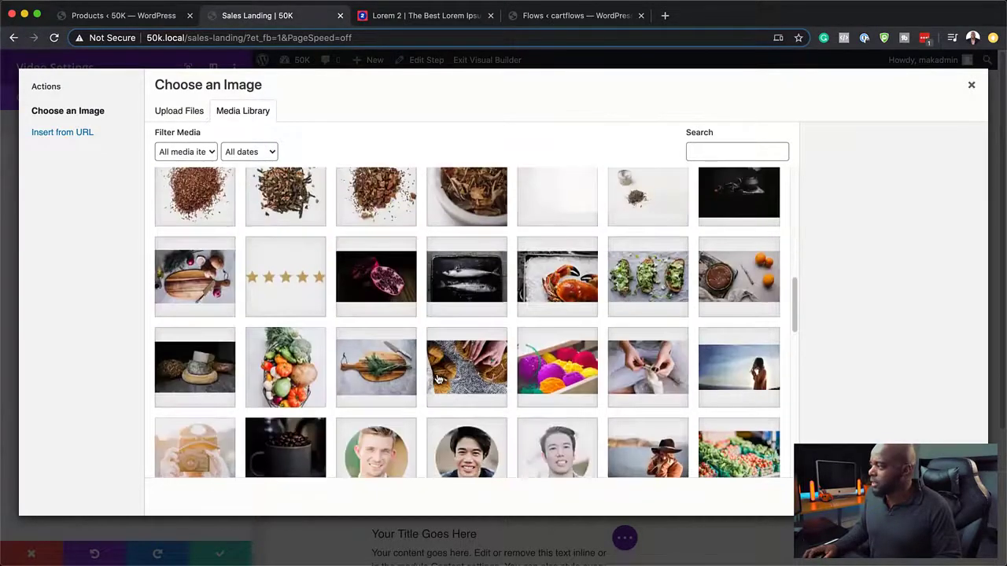
scroll(438, 380, down, 5)
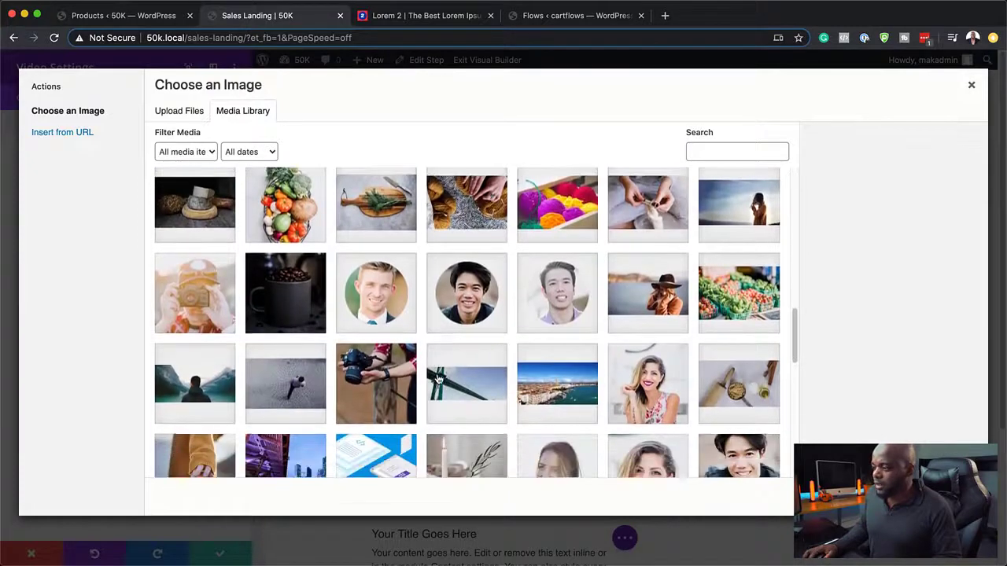
scroll(438, 380, down, 6)
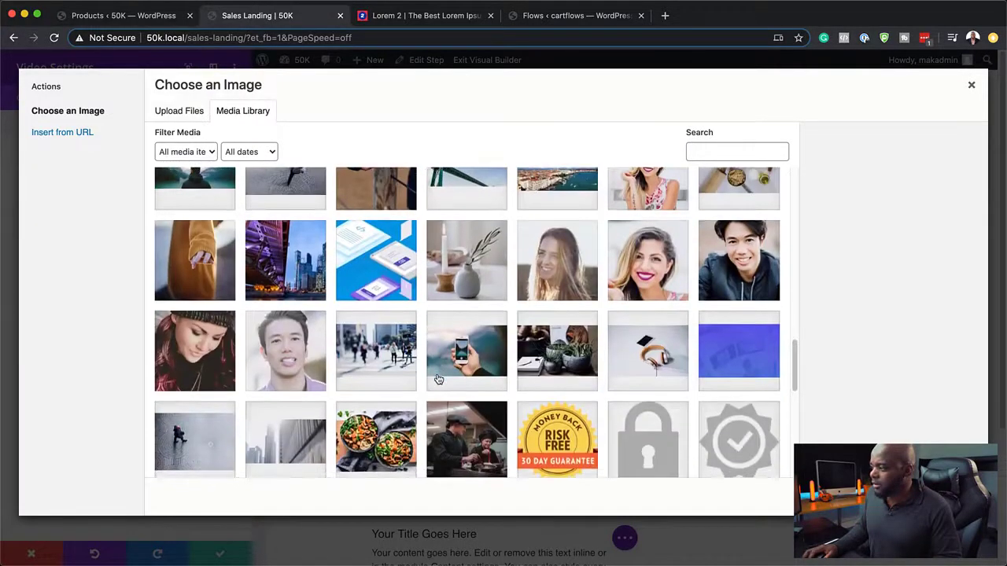
scroll(438, 380, down, 13)
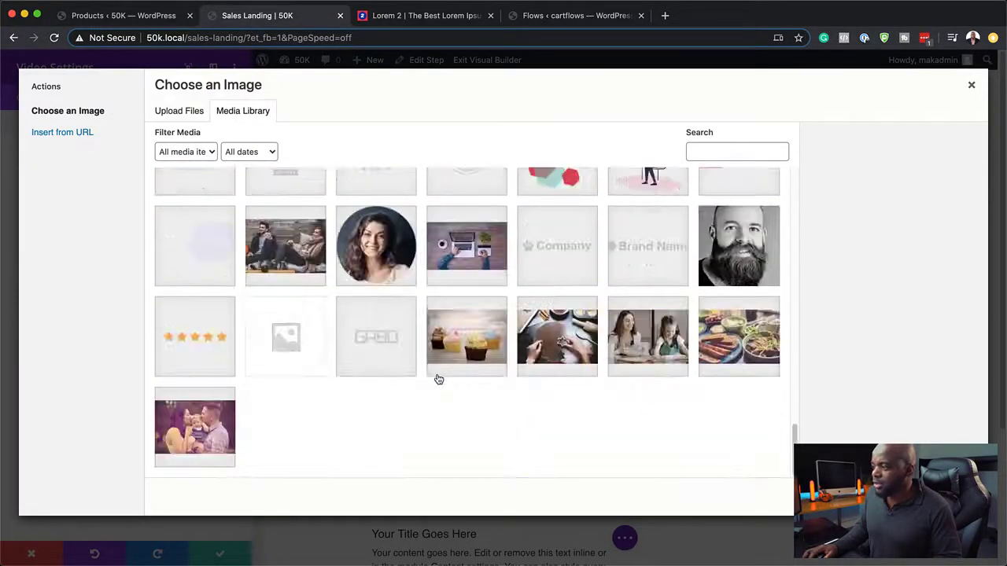
click(303, 251)
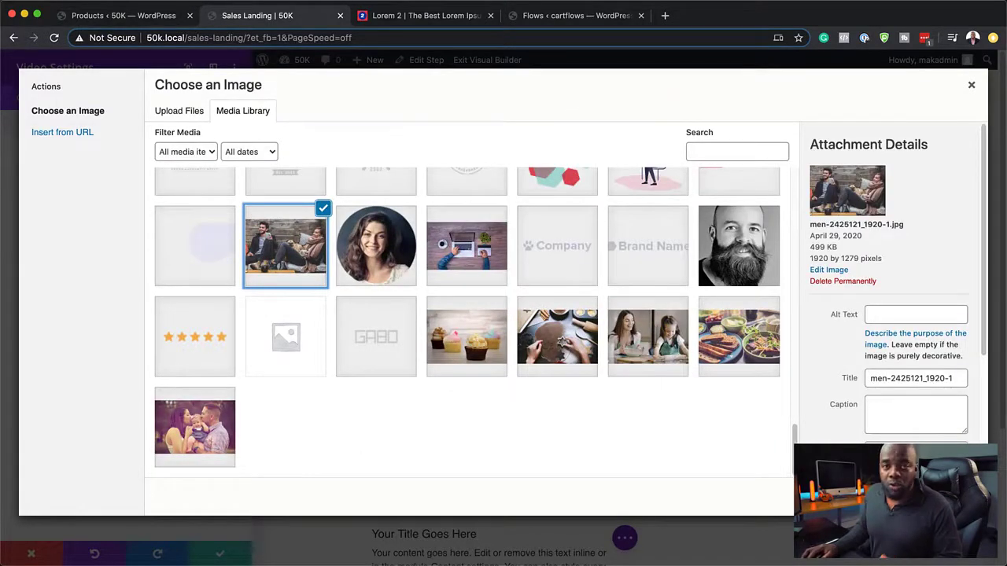
click(940, 497)
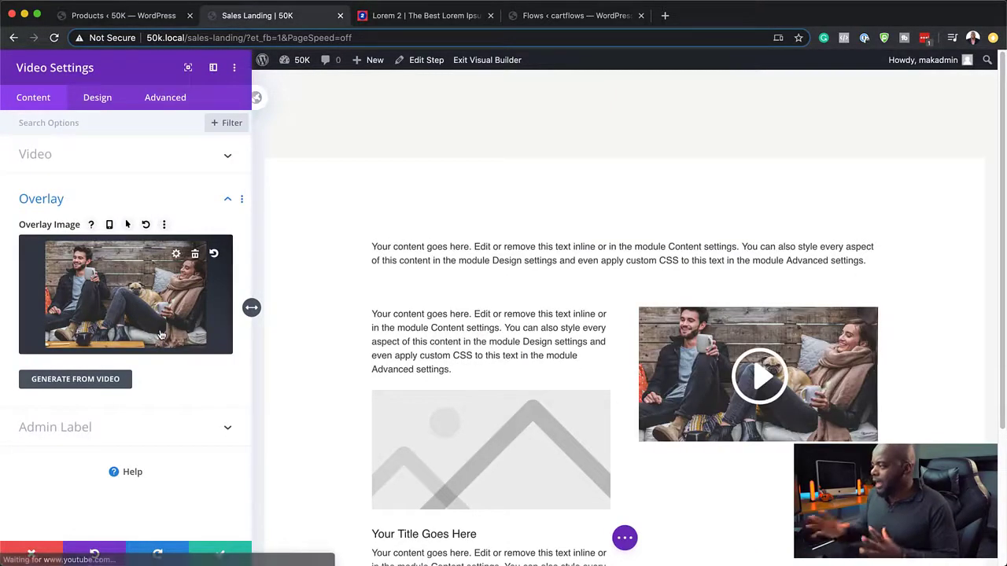
Step: Give the video's play icon a custom 44px size in yellow and save the video settings
click(101, 98)
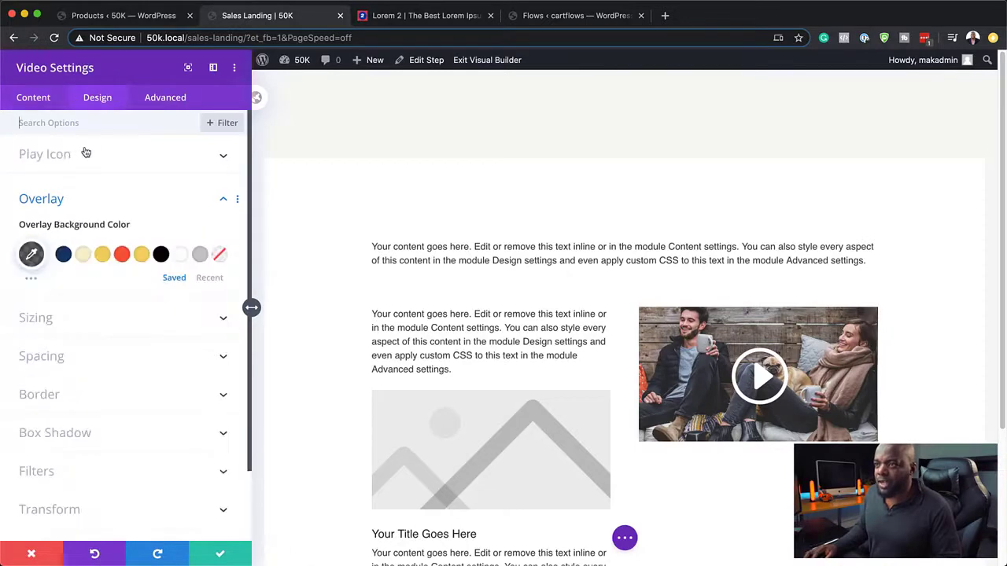
click(62, 156)
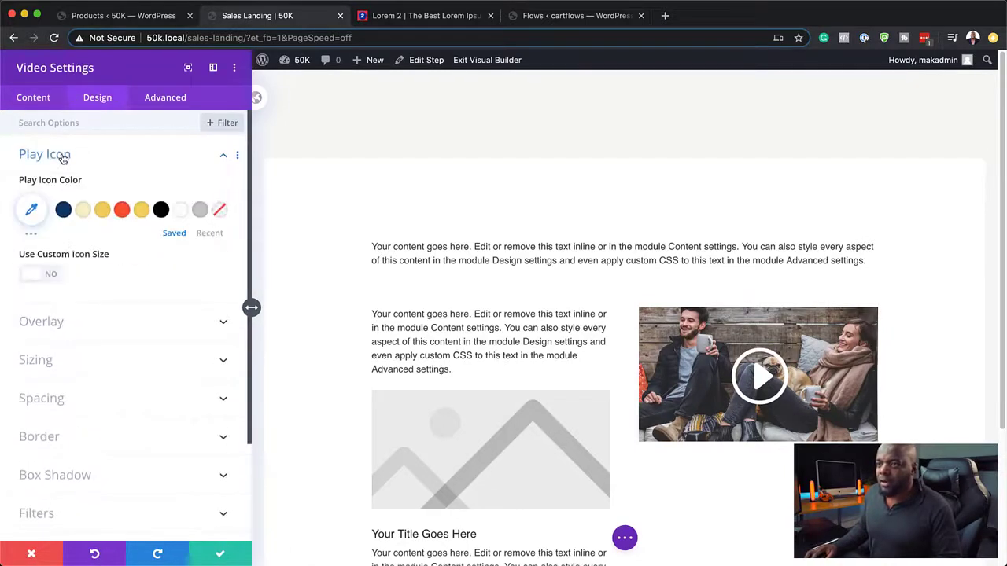
click(56, 276)
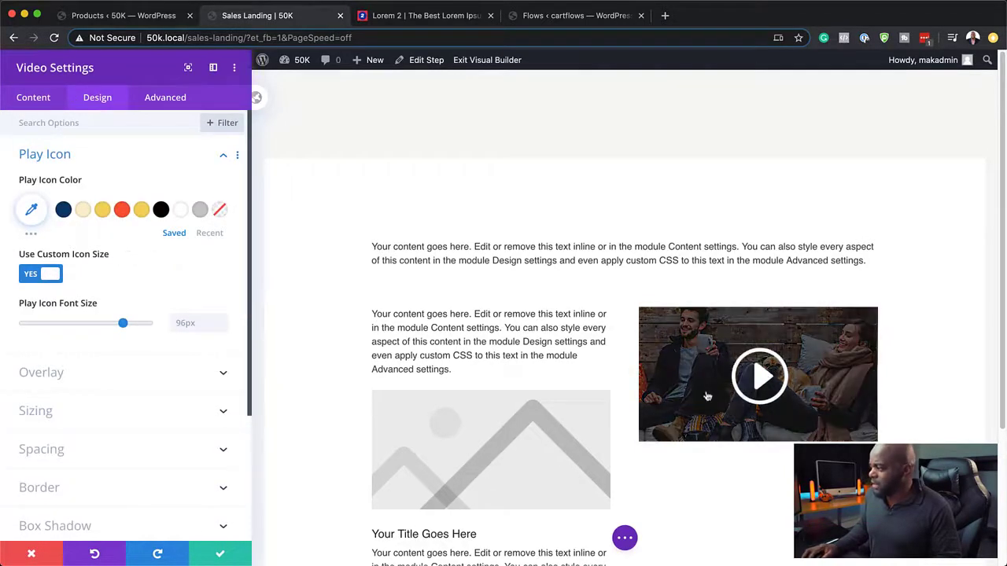
drag(123, 323, 70, 334)
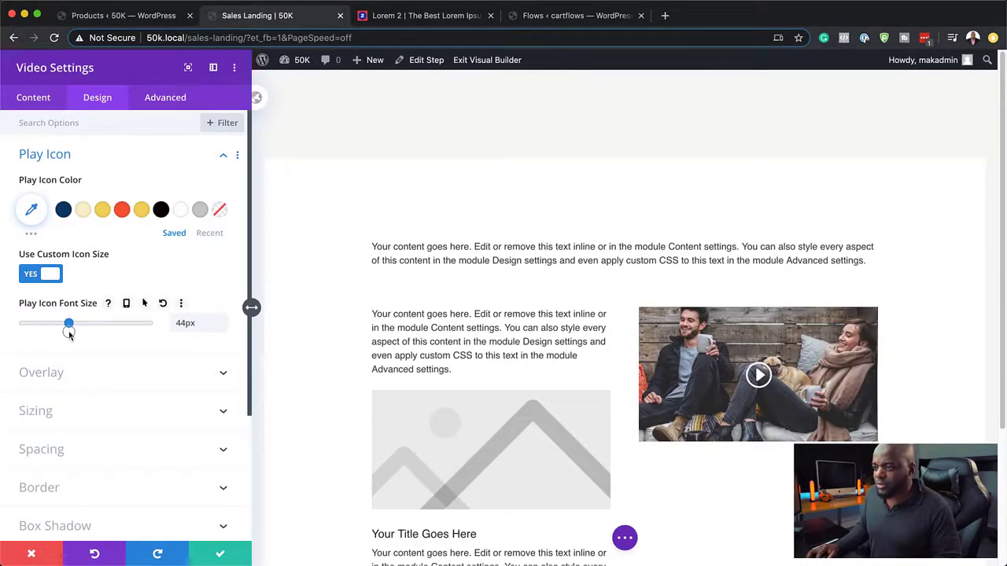
click(101, 211)
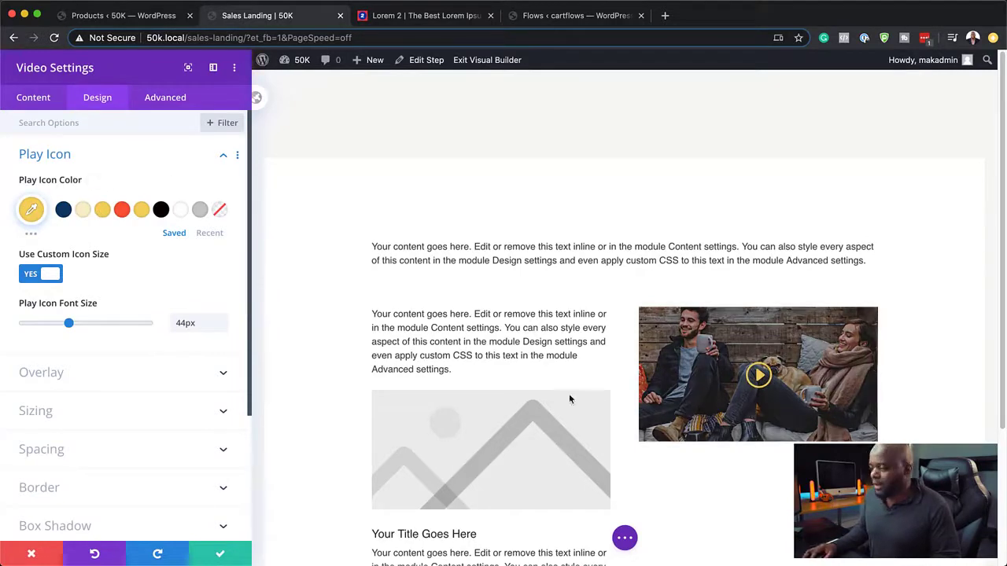
click(232, 560)
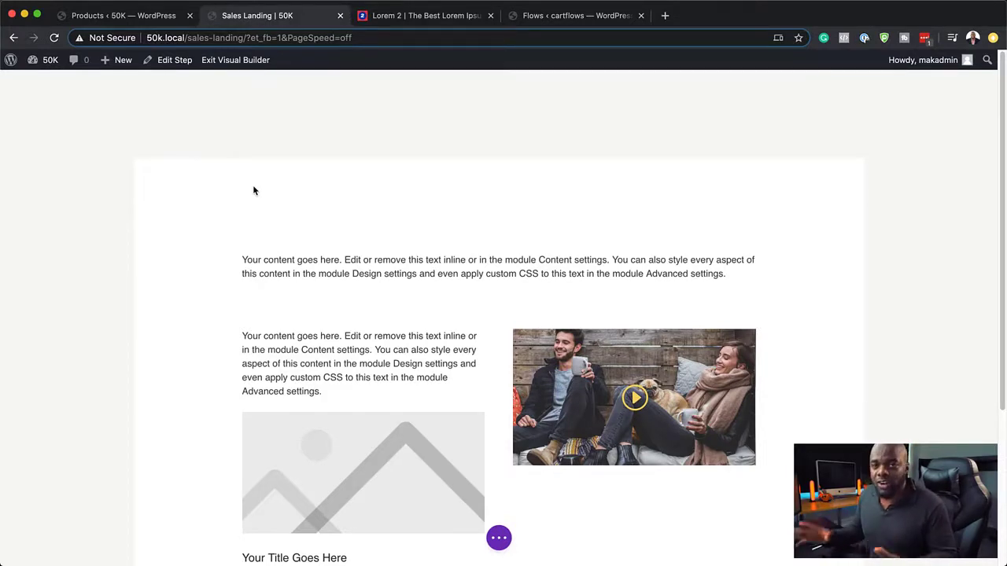
scroll(472, 342, down, 4)
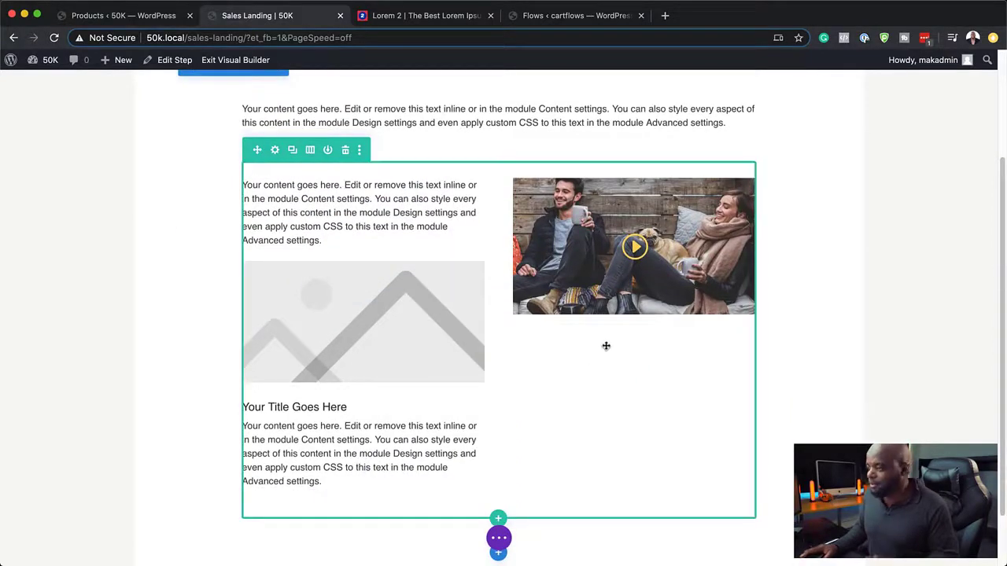
click(635, 295)
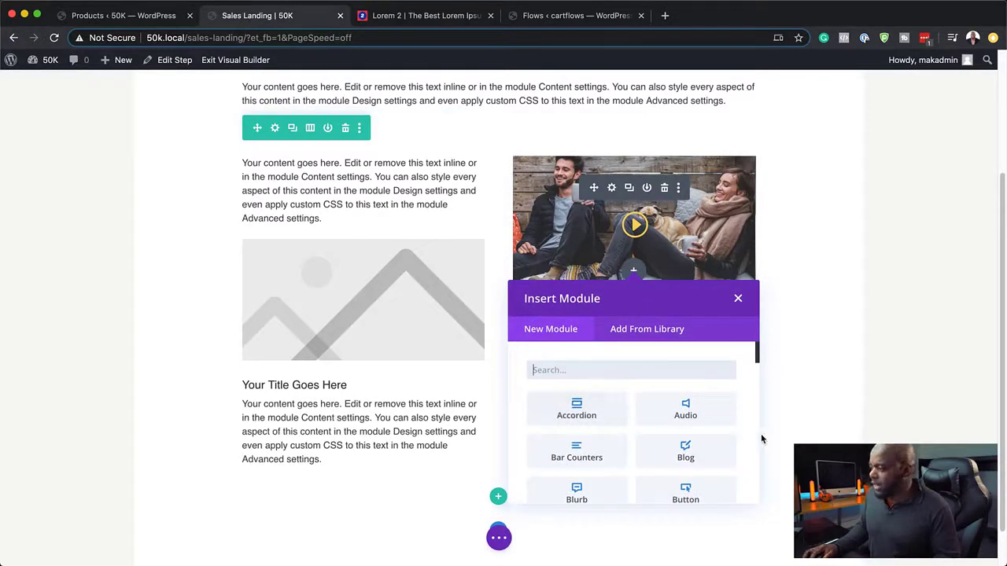
scroll(684, 466, down, 3)
scroll(692, 464, up, 3)
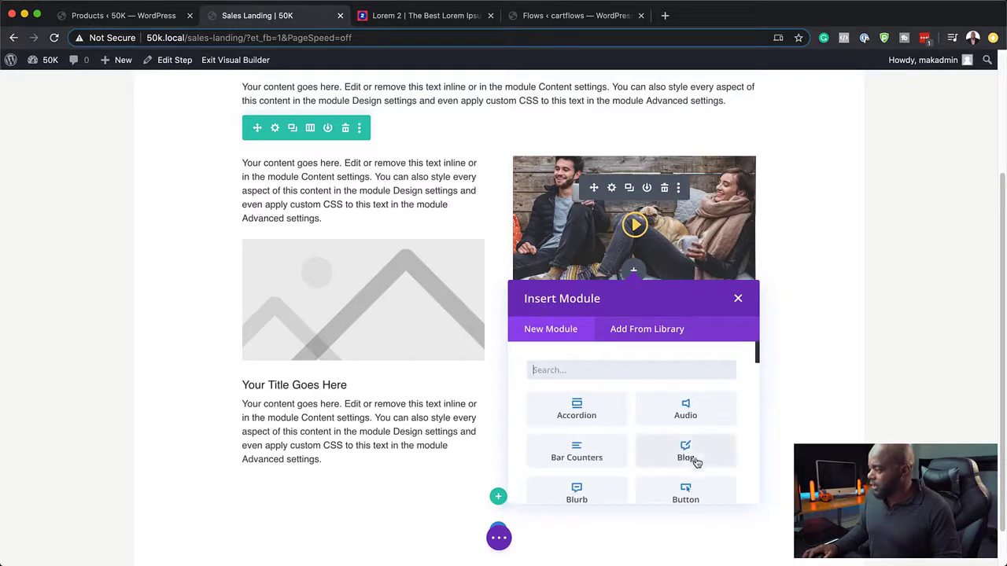
click(690, 492)
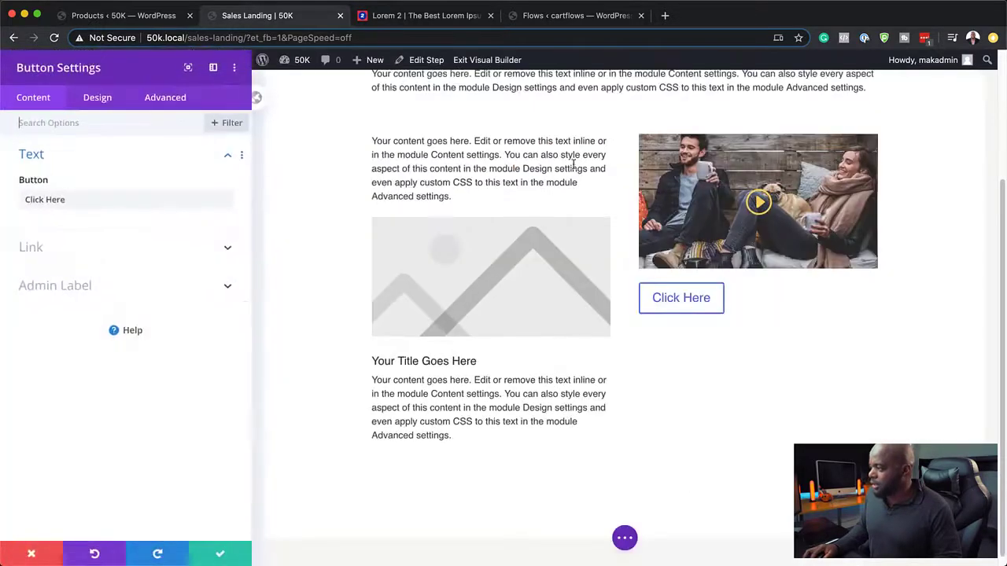
triple_click(70, 200)
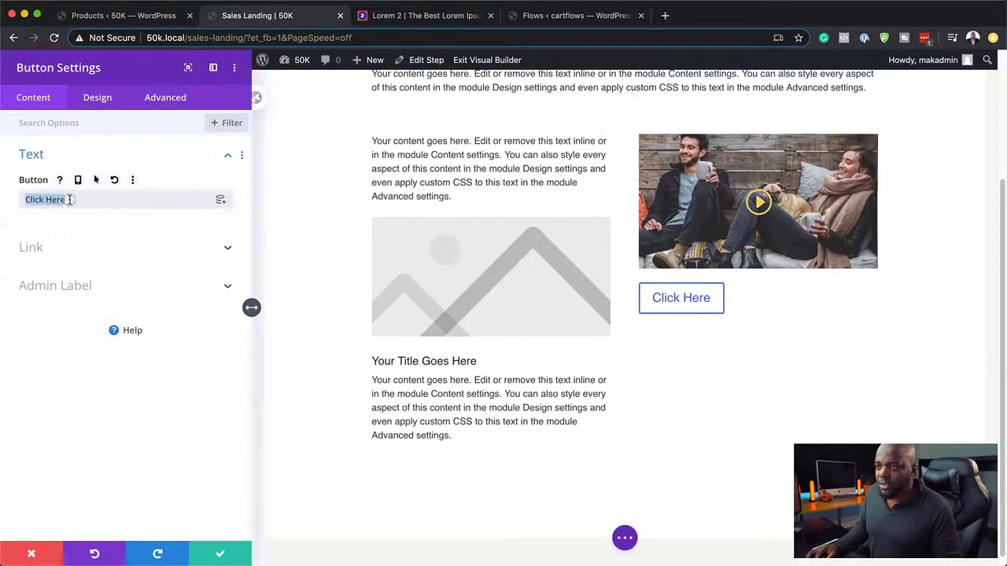
text(BU)
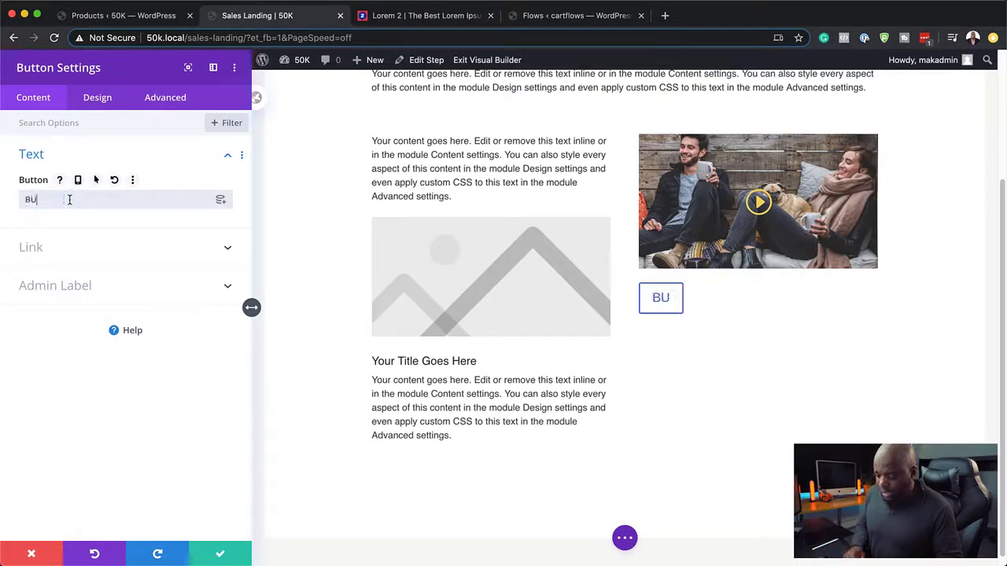
text(Y NOW!)
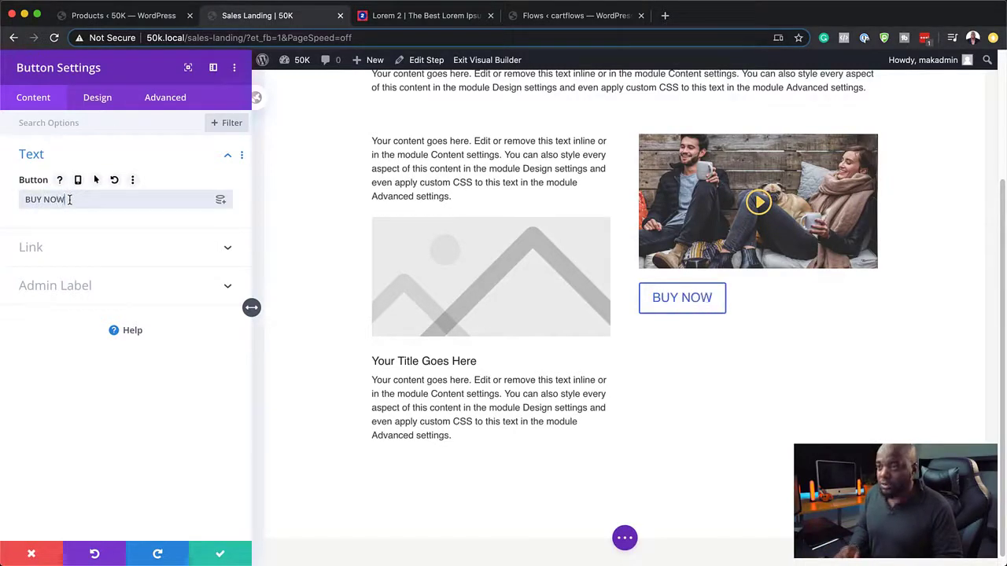
click(39, 249)
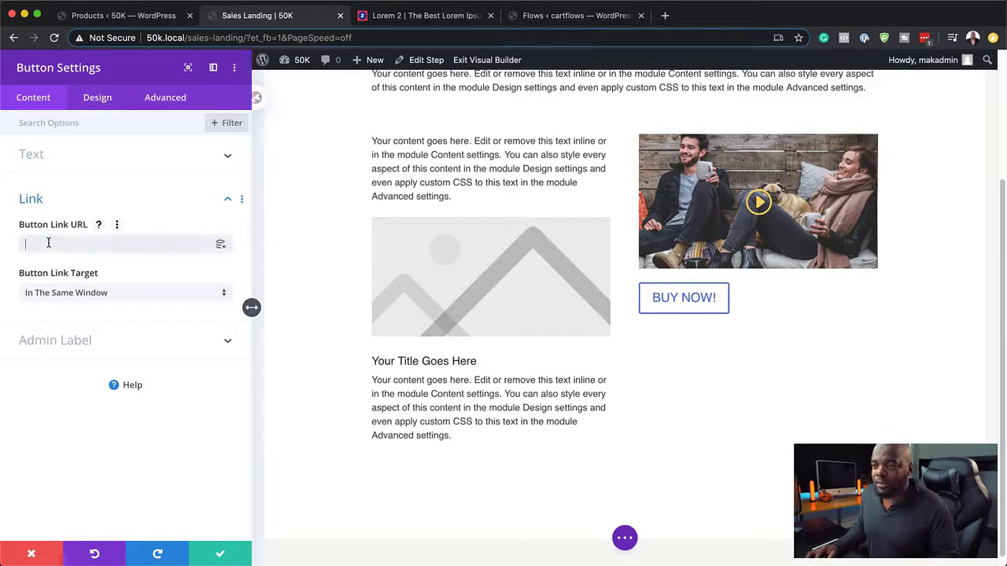
text(http://50k.local?class=wcf-next-step)
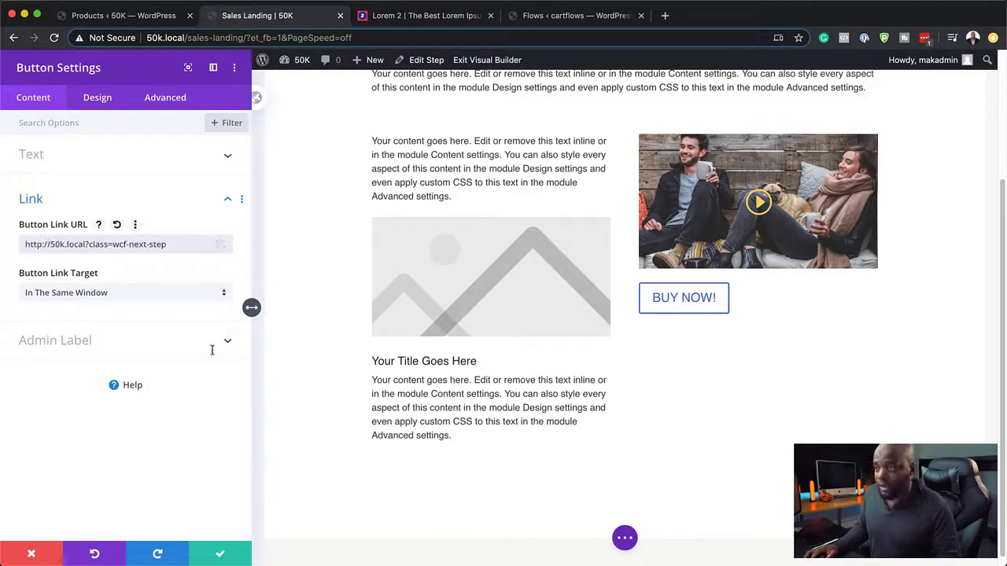
click(221, 554)
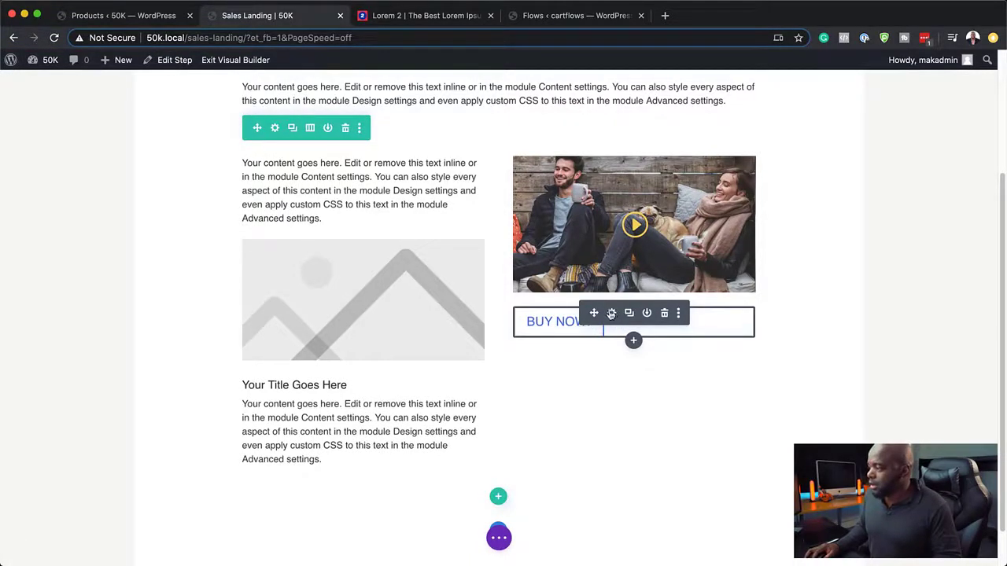
Step: Insert a regular section with a one-column row holding a Text module
scroll(589, 457, down, 2)
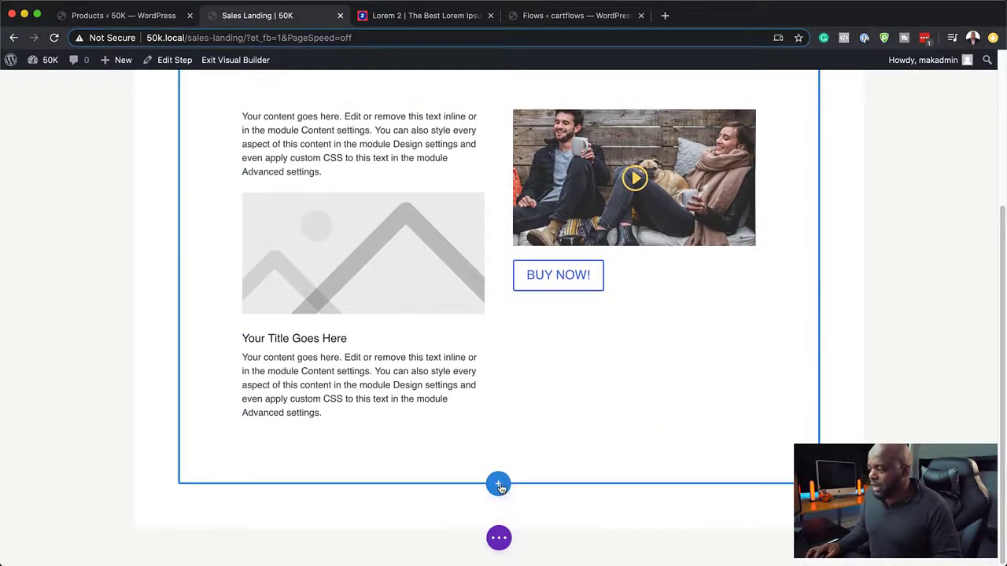
click(499, 486)
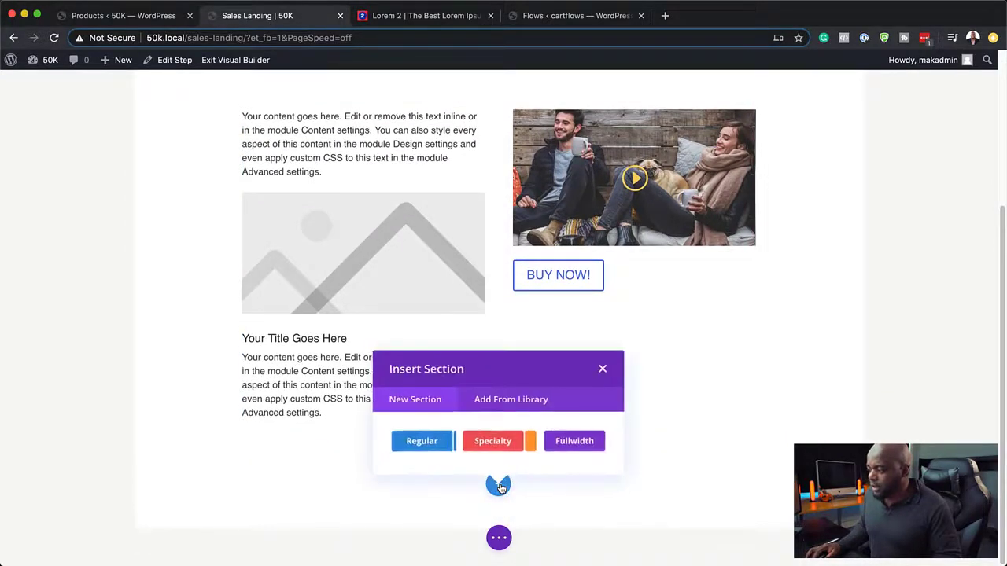
click(435, 450)
click(435, 294)
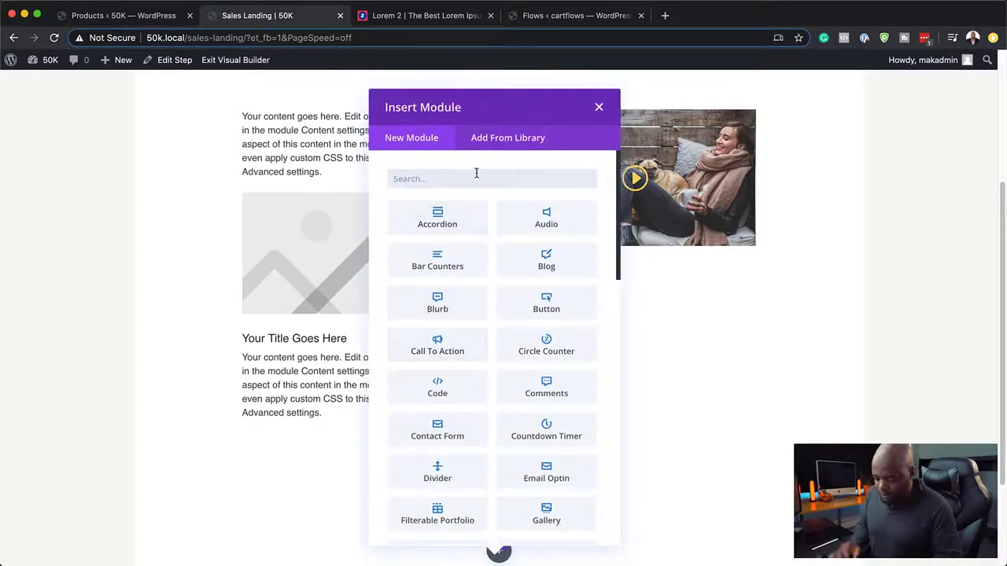
text(text)
click(463, 217)
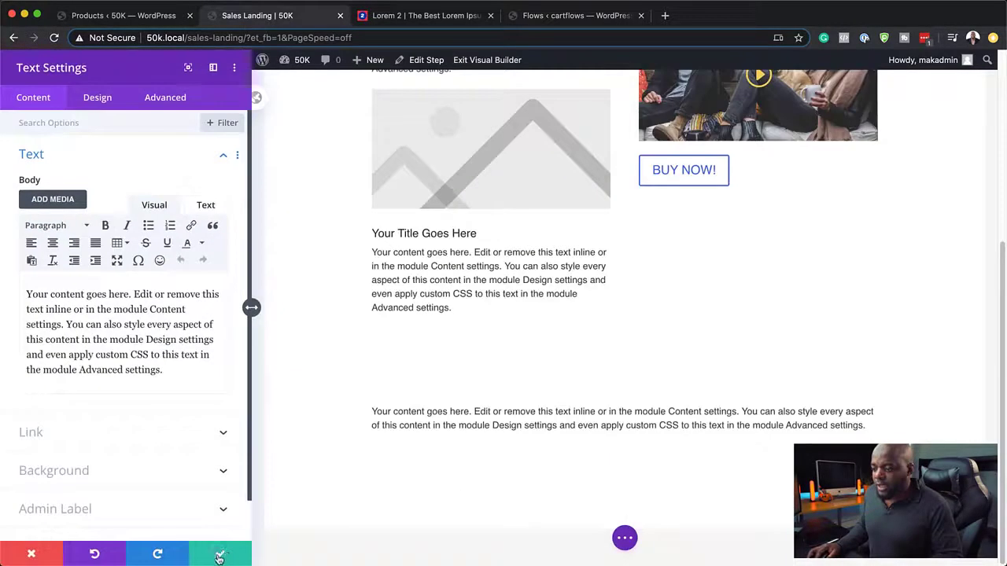
click(219, 553)
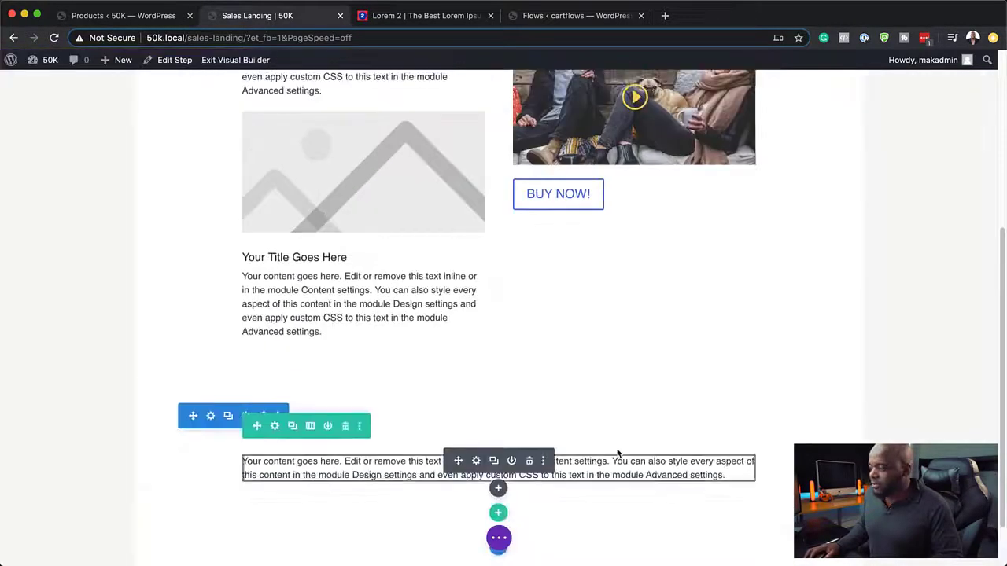
Step: Add a three-column row beneath the text with a Blurb in its first column
scroll(550, 441, down, 2)
click(500, 455)
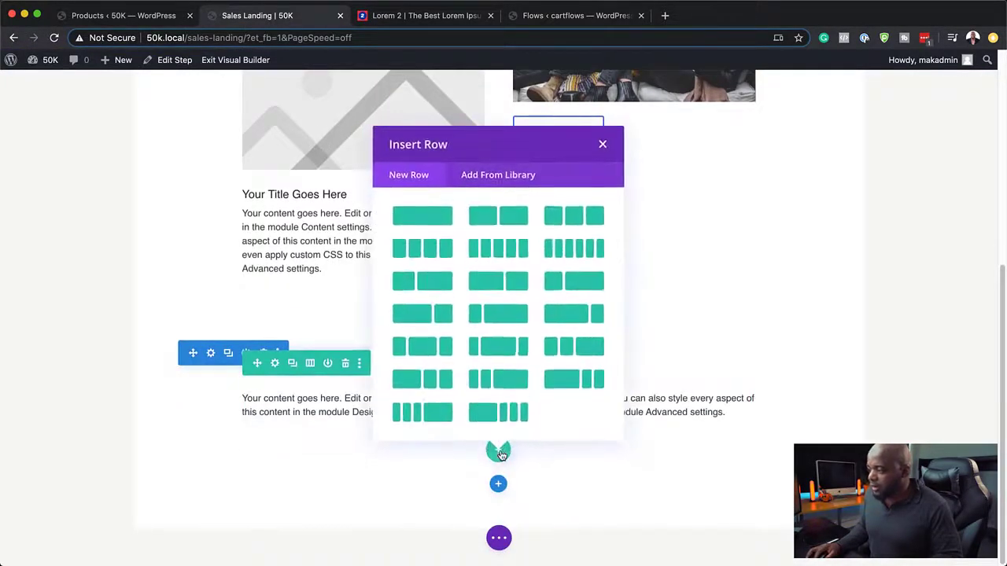
click(579, 219)
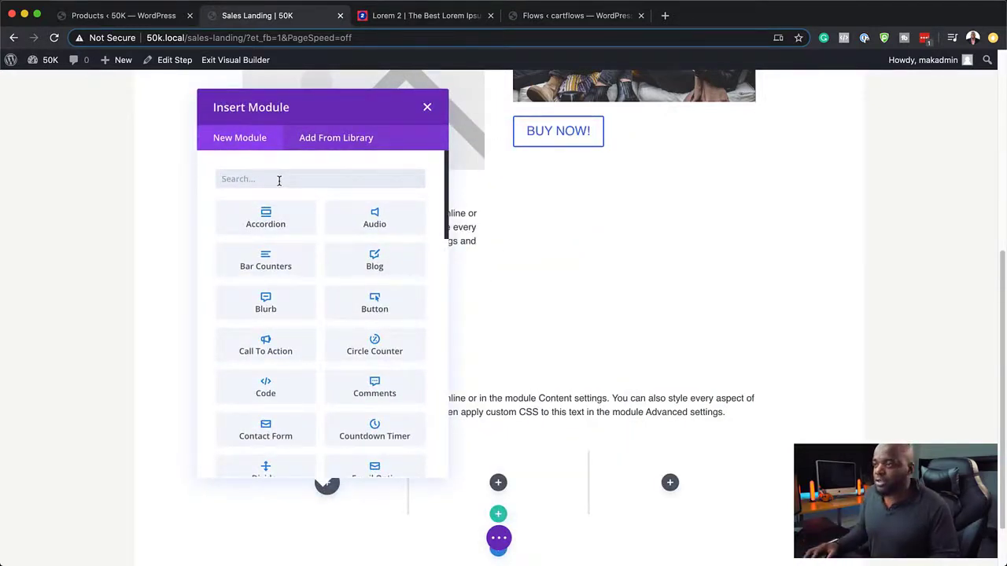
click(268, 303)
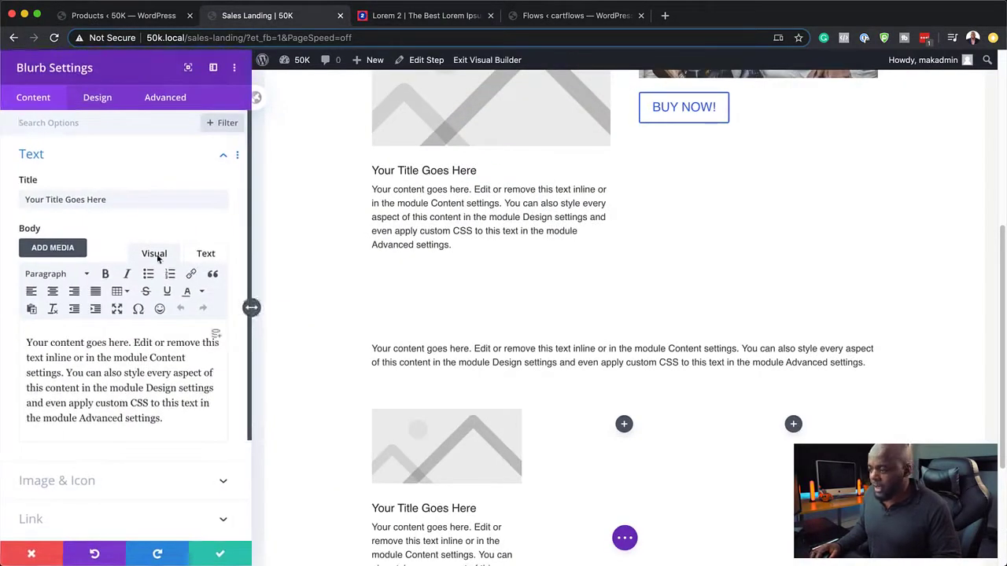
click(219, 542)
Step: Add a regular one-column section below the blurbs containing a Testimonial module
scroll(461, 434, down, 5)
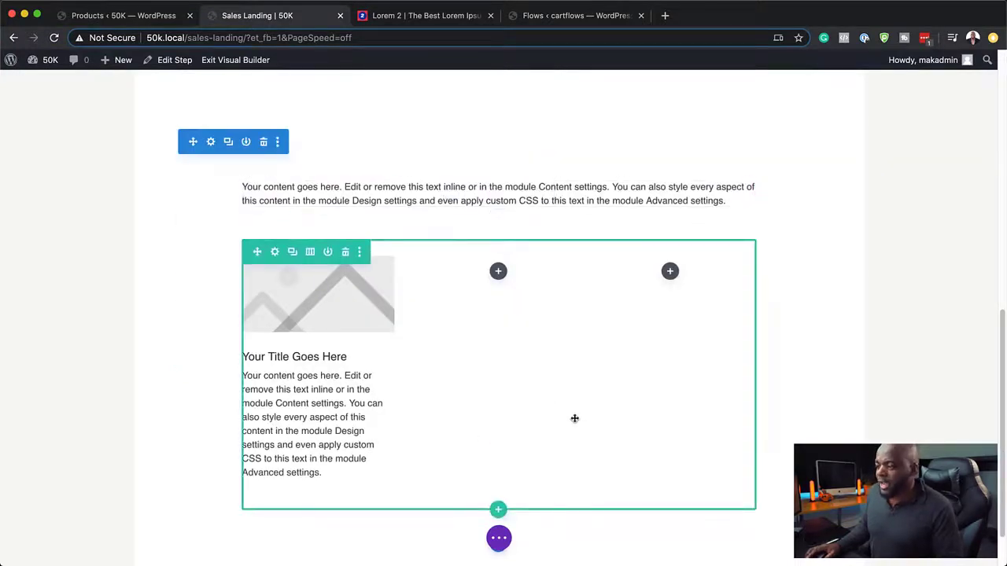
scroll(574, 419, down, 2)
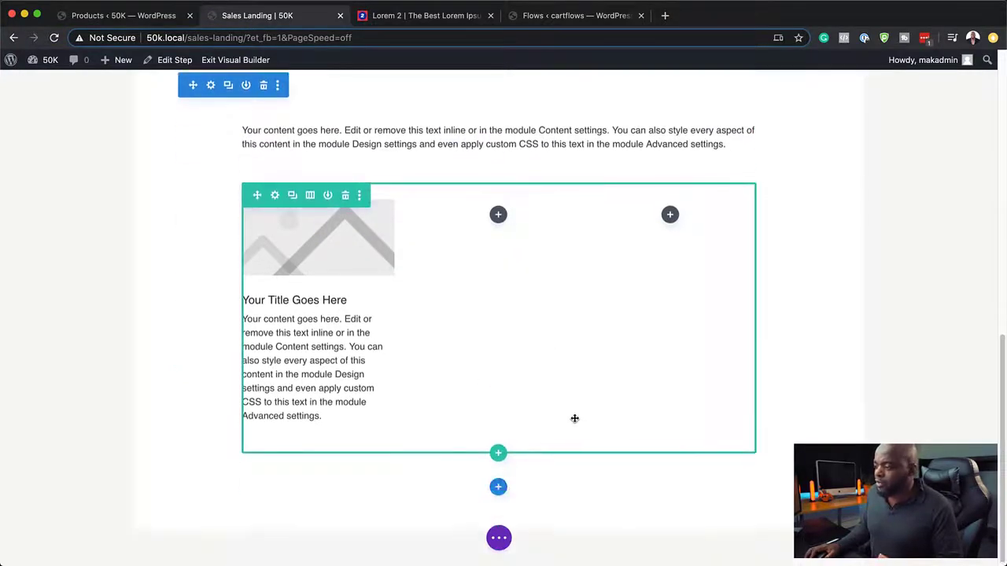
click(498, 485)
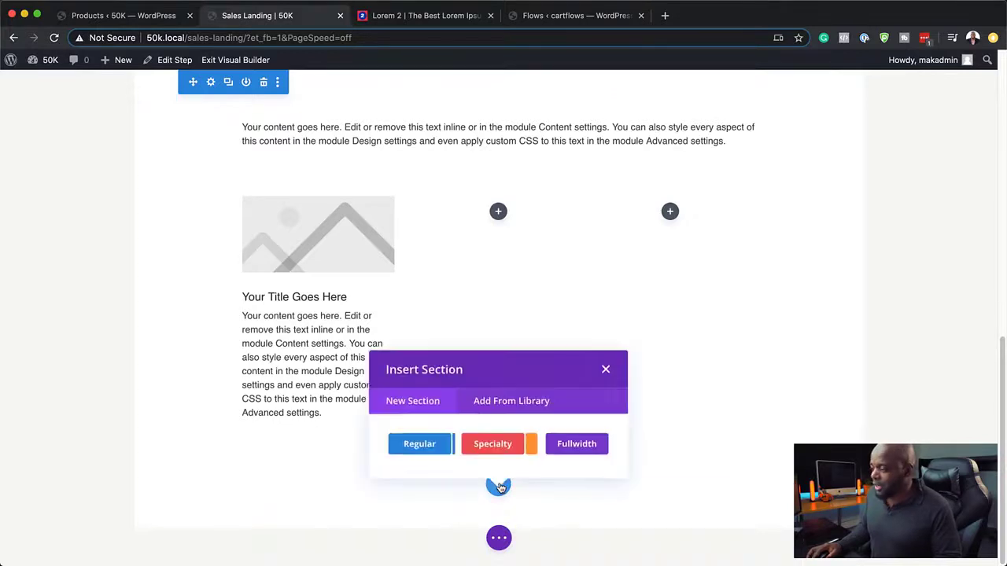
click(419, 443)
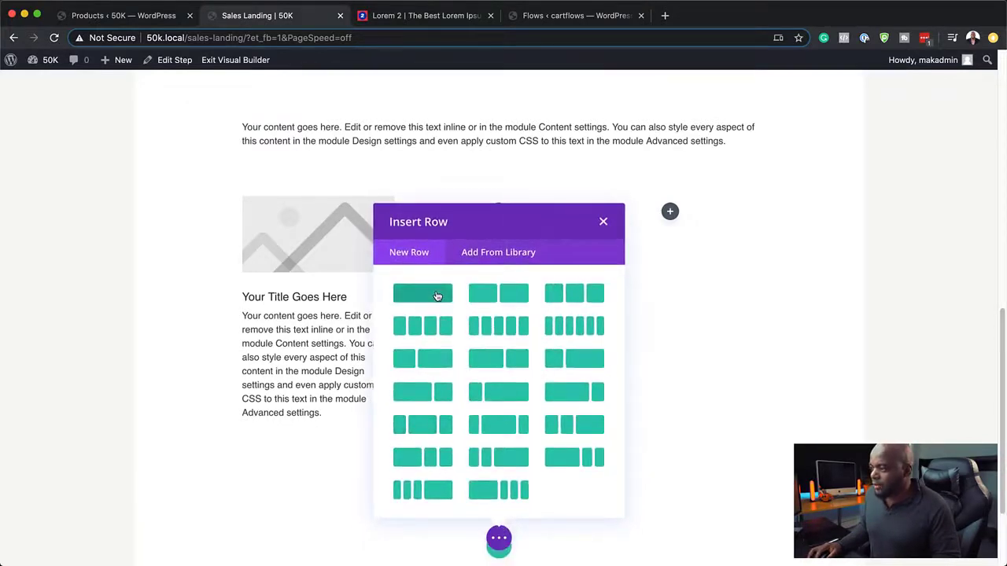
click(437, 295)
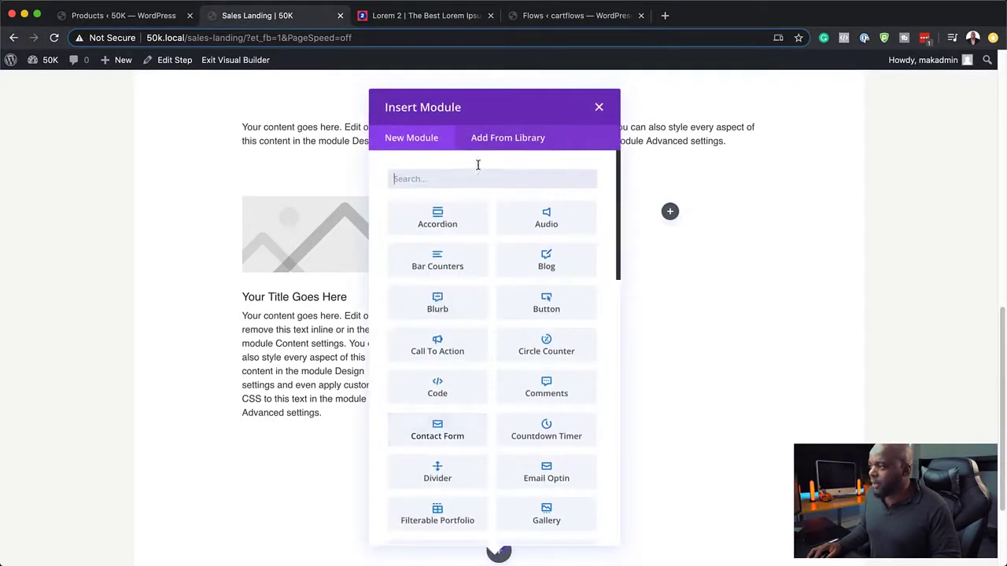
text(tex)
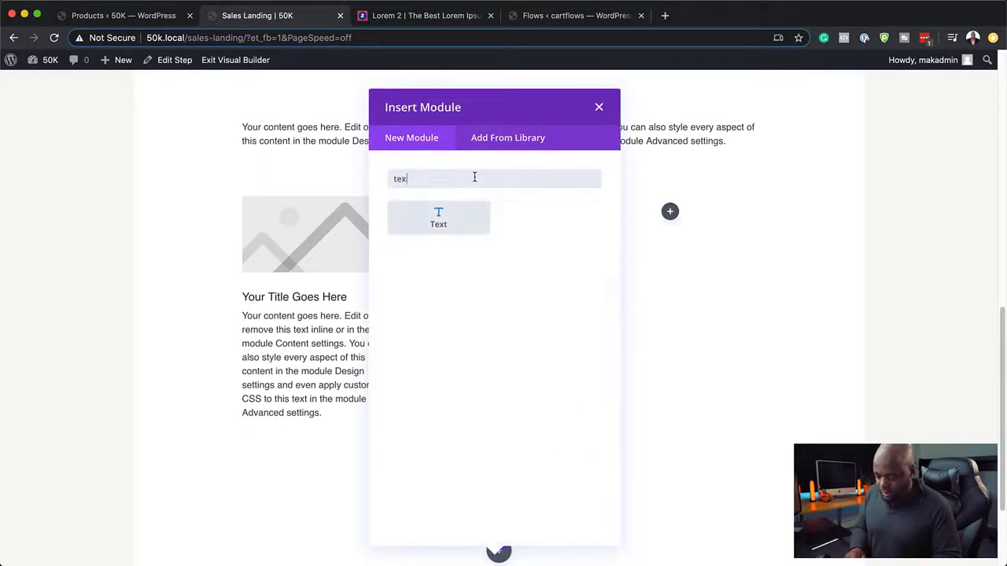
key(BackSpace)
text(st)
click(441, 217)
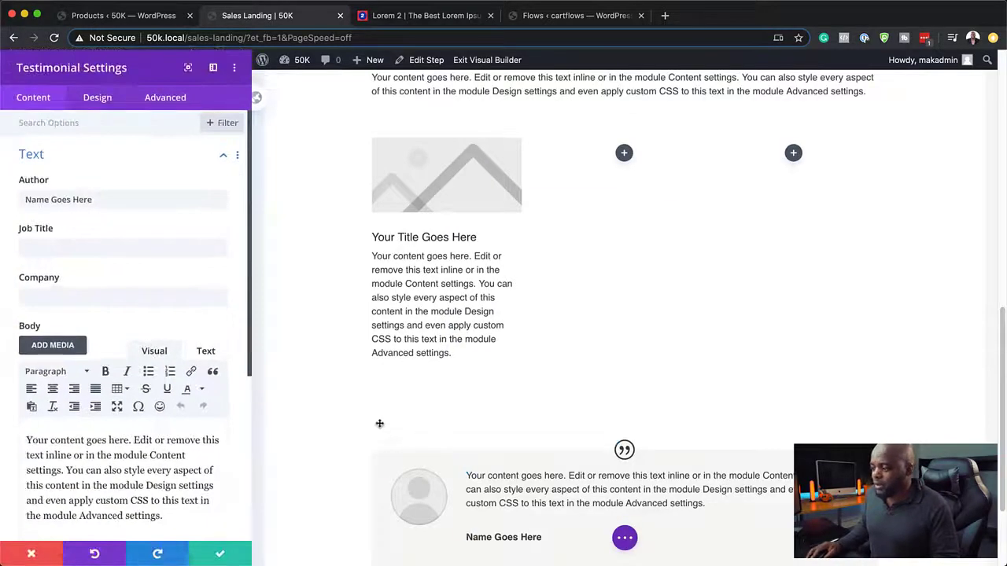
Step: Turn Show Quote Icon off for the testimonial and save it
scroll(181, 451, down, 5)
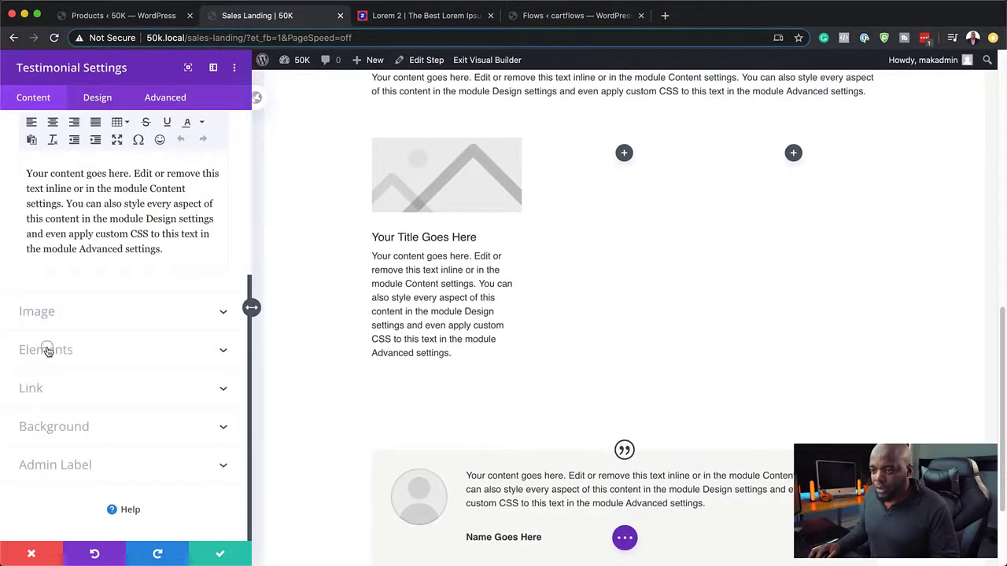
click(45, 350)
click(28, 285)
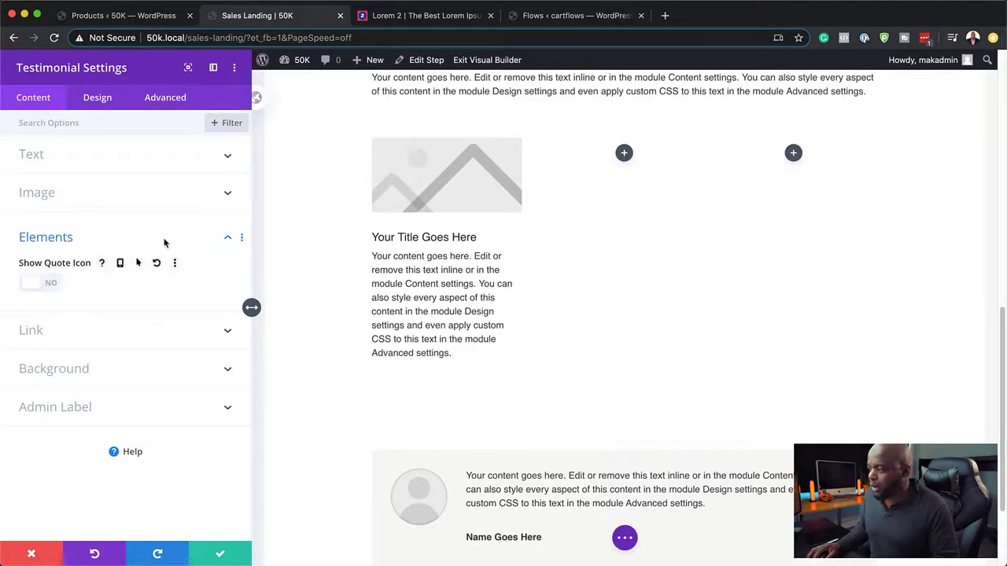
click(221, 555)
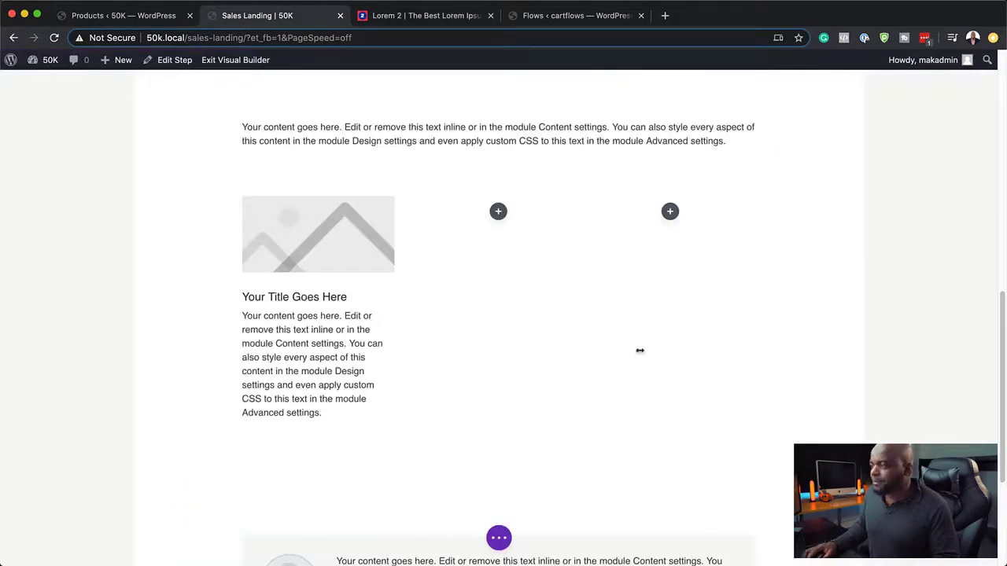
Step: Open the page-level builder bar and exit the Divi Visual Builder
scroll(660, 401, up, 5)
scroll(660, 400, up, 2)
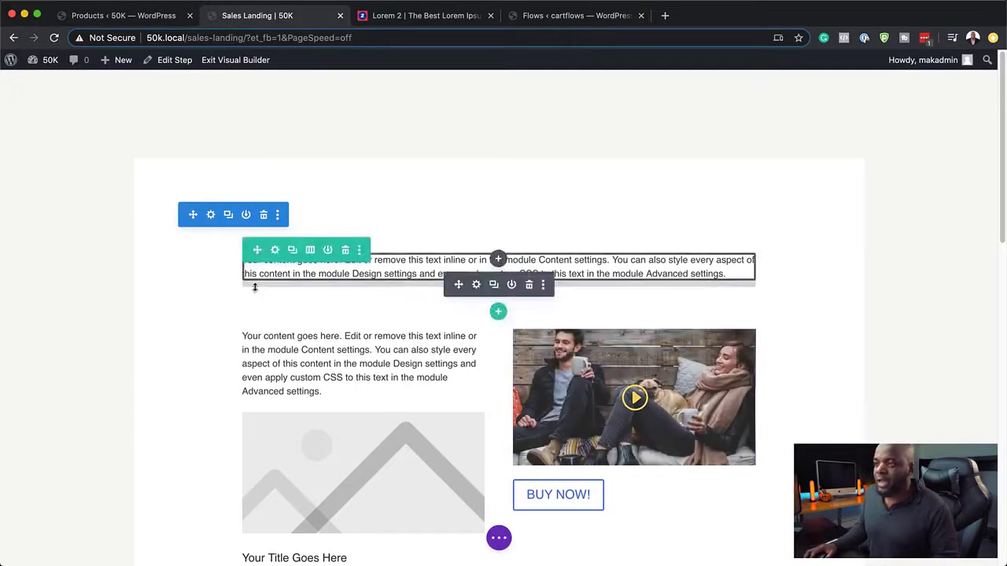
click(499, 538)
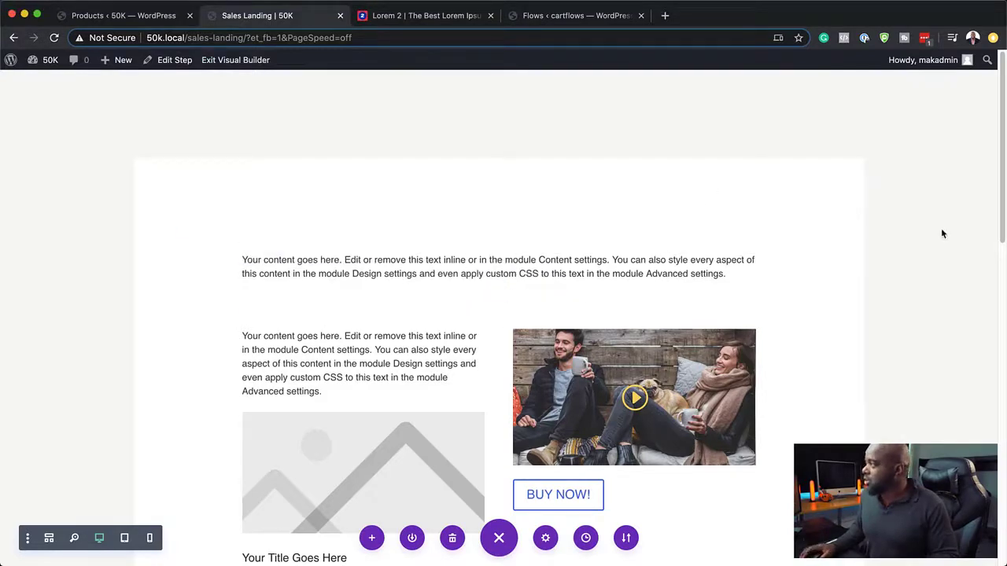
click(233, 61)
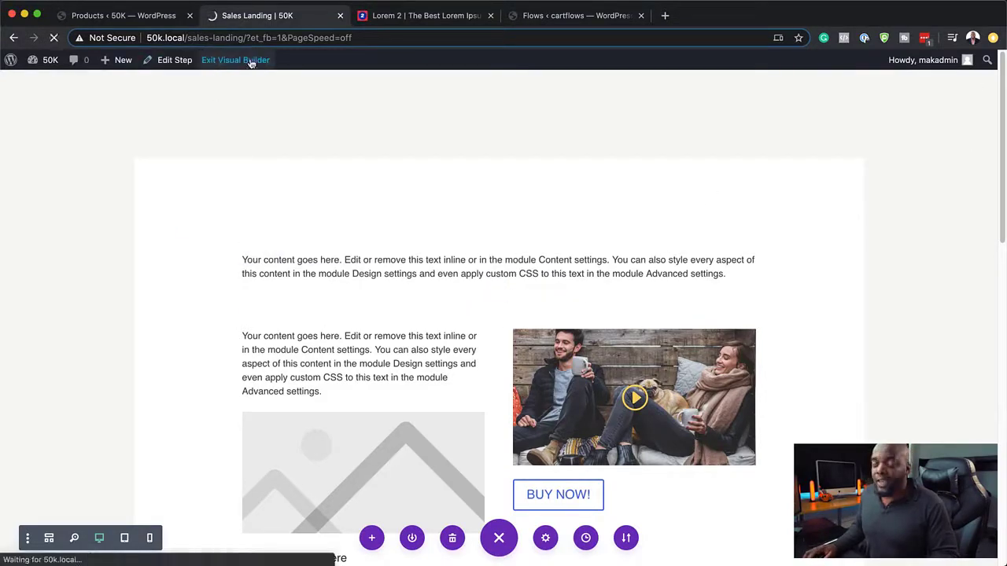
Step: Set the step's page template to Template for Page Builders in the block editor and update
click(170, 61)
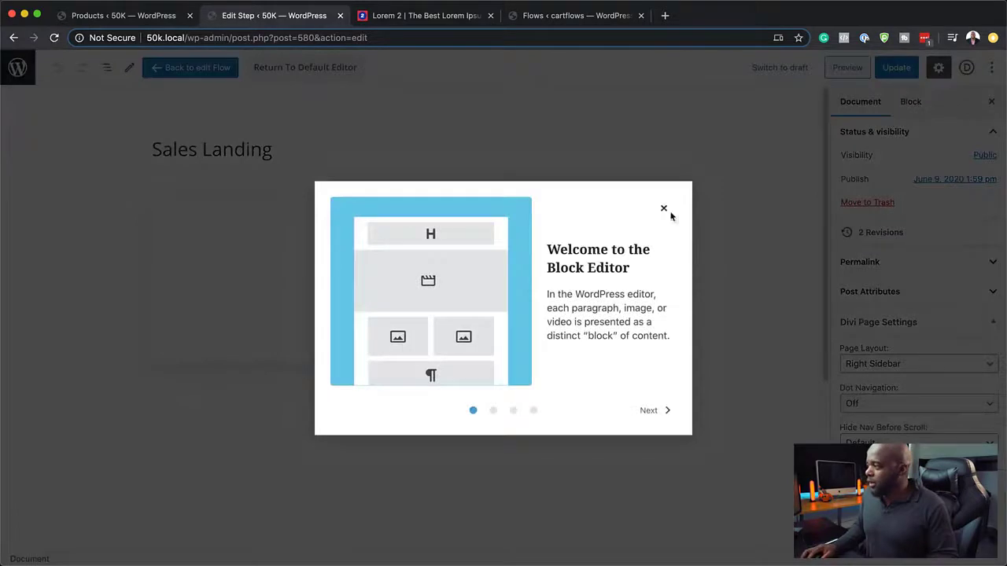
click(665, 209)
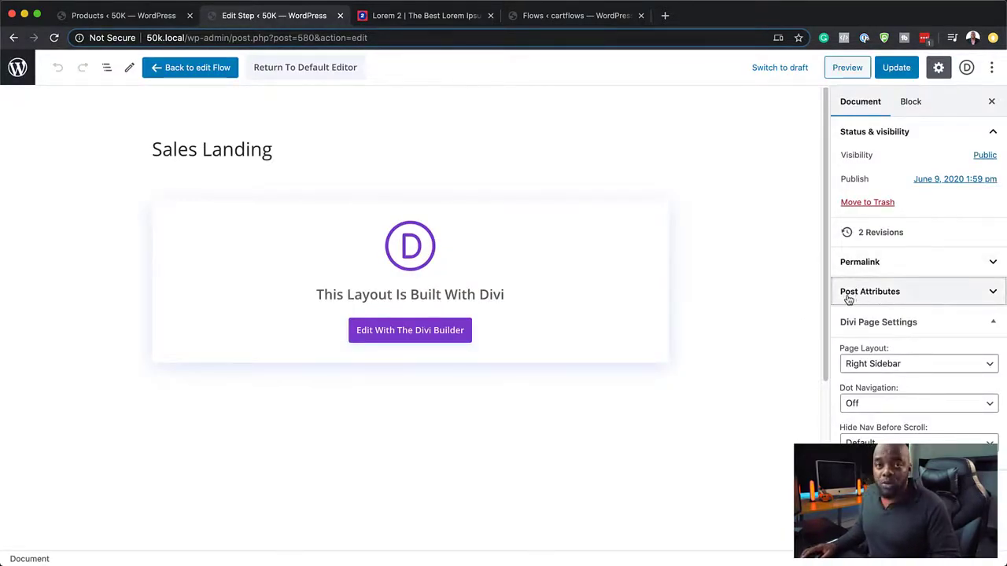
click(919, 291)
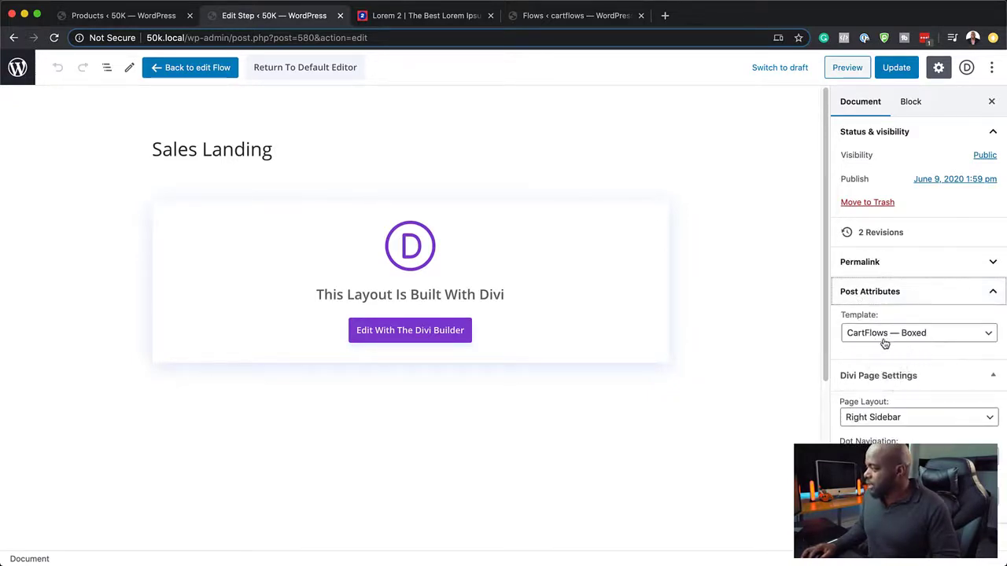
click(939, 342)
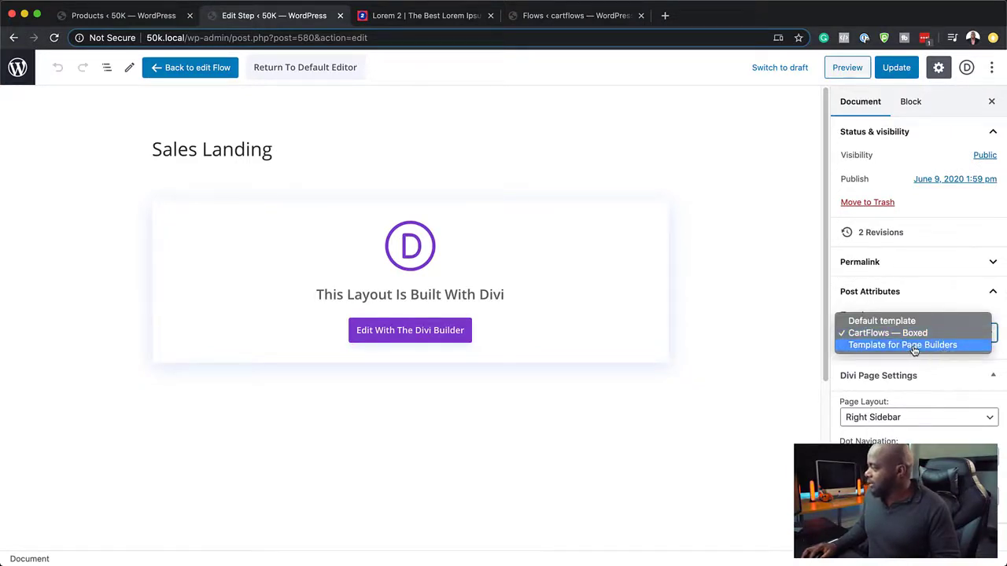
click(914, 347)
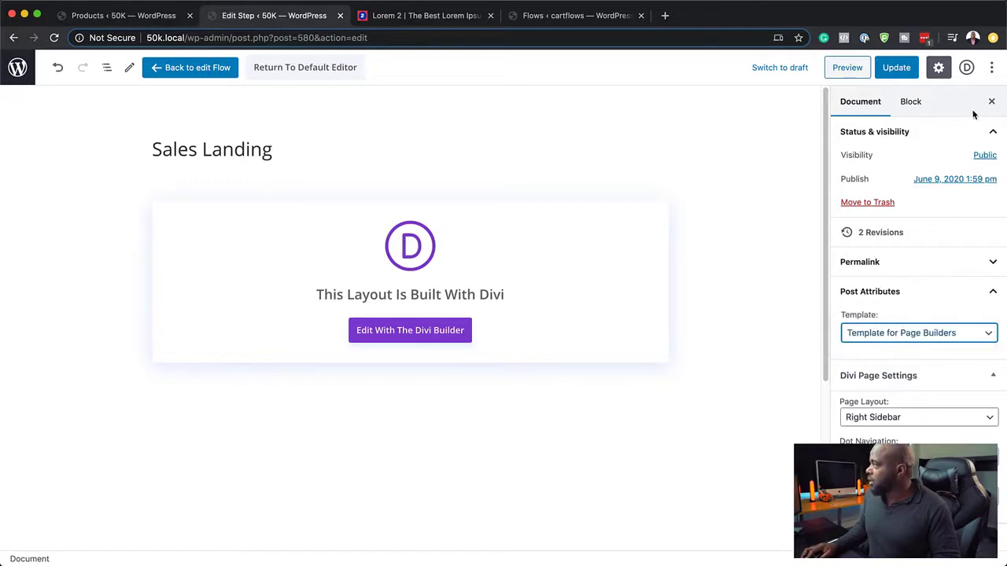
click(895, 67)
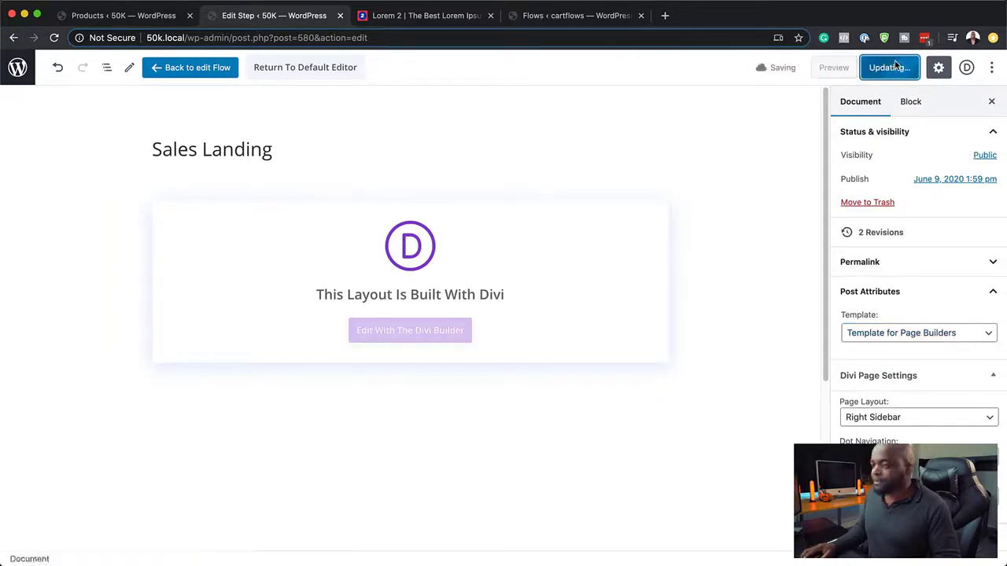
Step: Reopen the Sales Landing page in the Divi builder, confirming to leave the editor
click(282, 69)
click(364, 64)
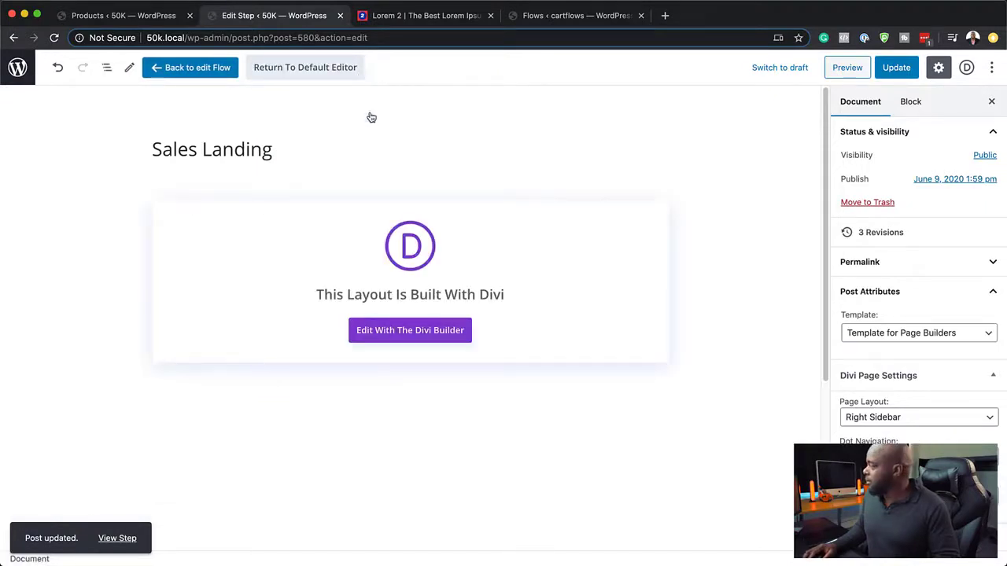
click(396, 330)
click(600, 196)
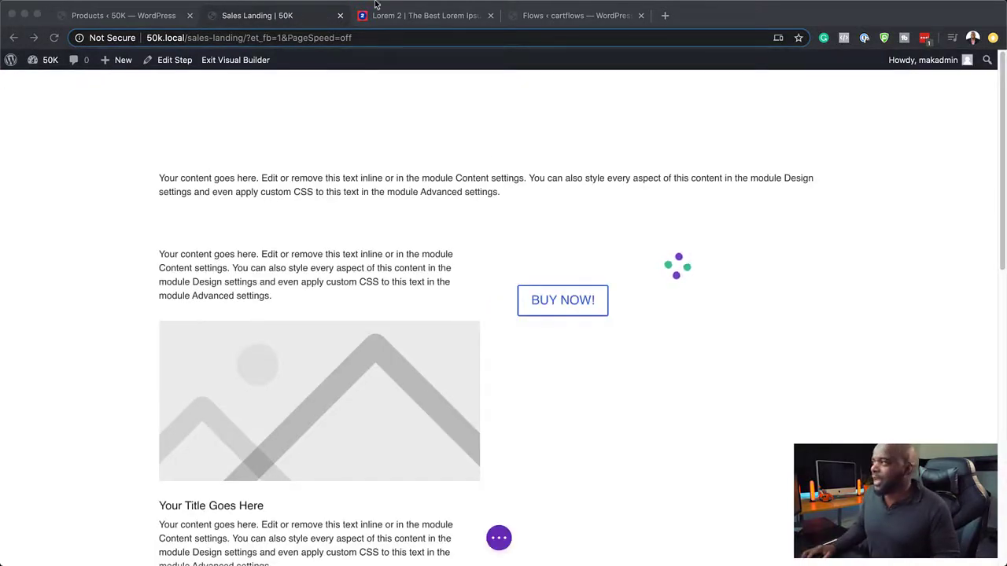
Step: Select the first few lorem ipsum sentences in Lorem 2, then return to the Sales Landing tab
click(449, 24)
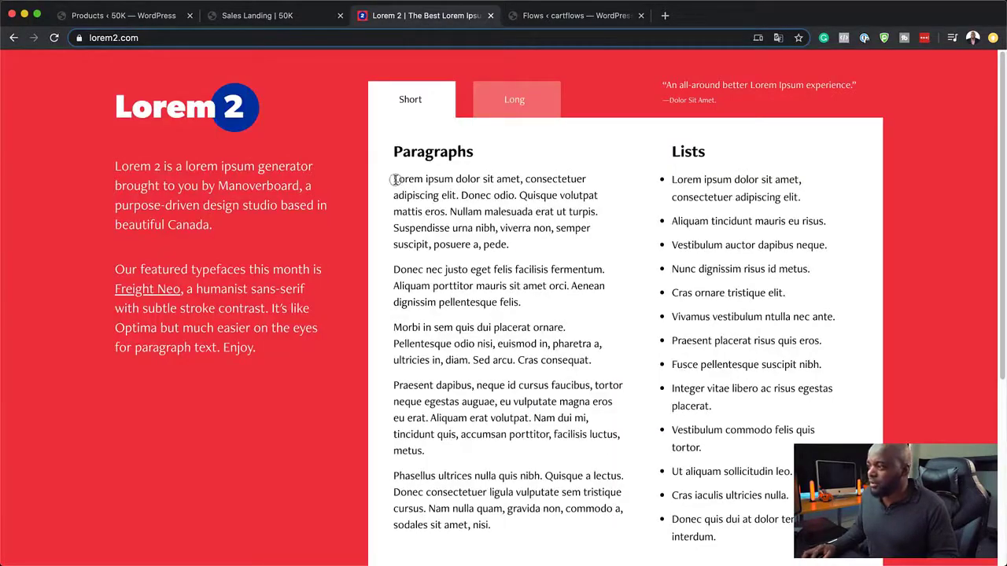
drag(395, 179, 449, 216)
key(super+c)
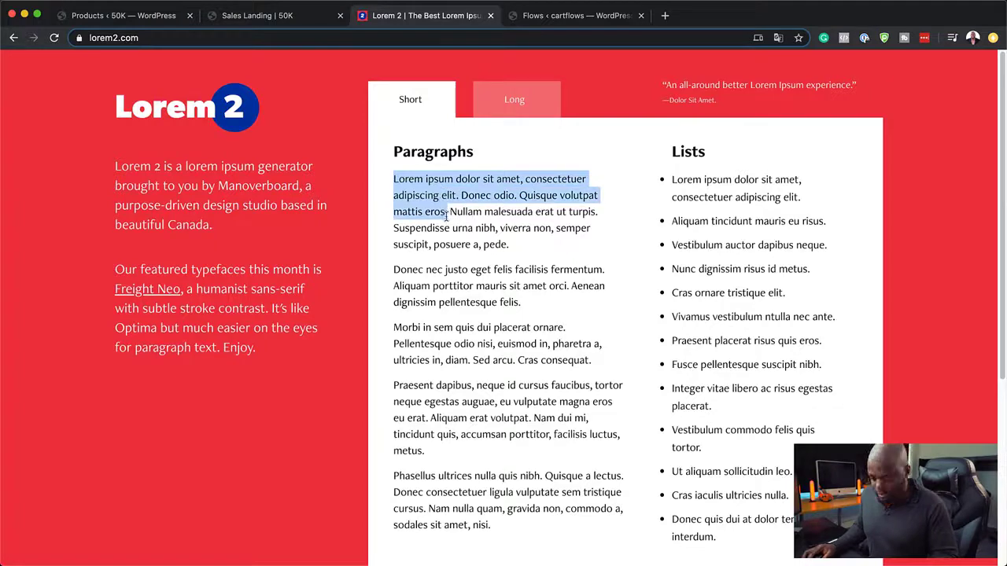
click(283, 16)
mouse_move(362, 189)
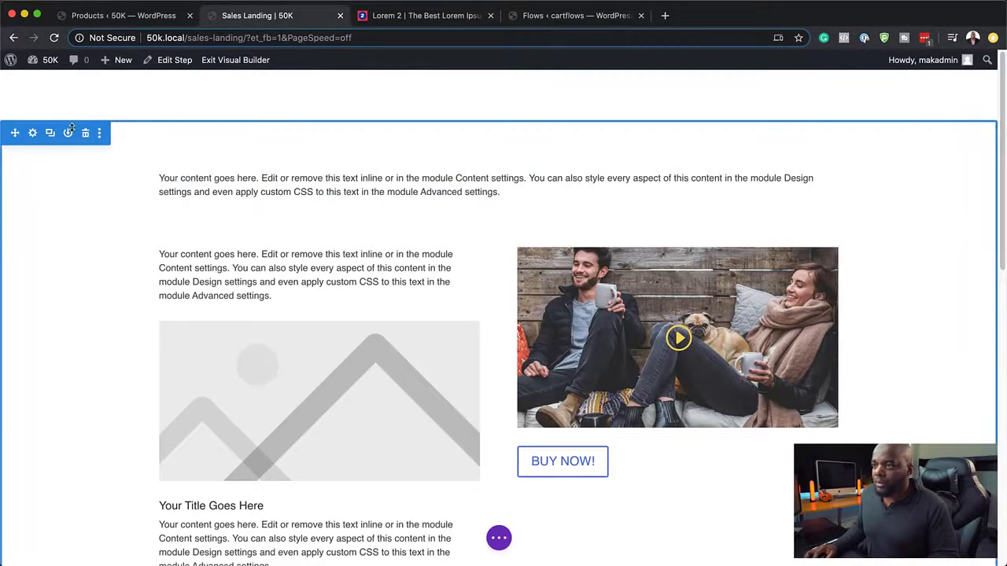
Step: Set the top hero section's background colour to black #000a0a and save
click(33, 134)
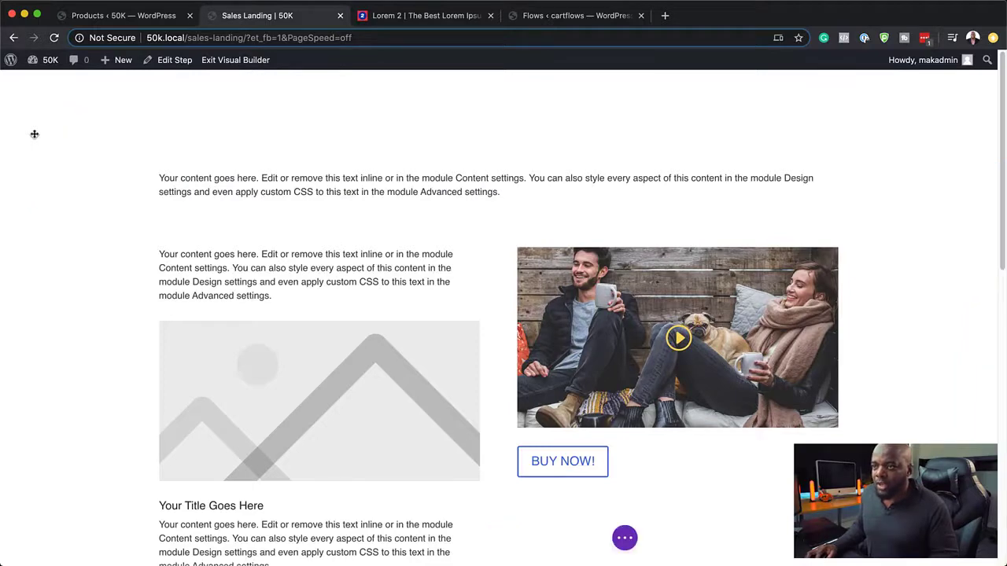
click(71, 195)
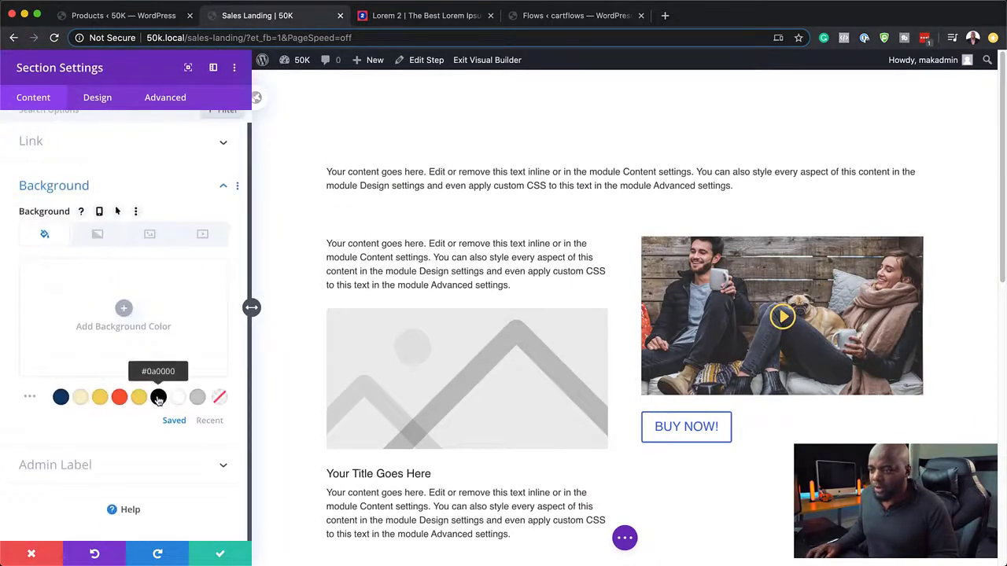
click(60, 398)
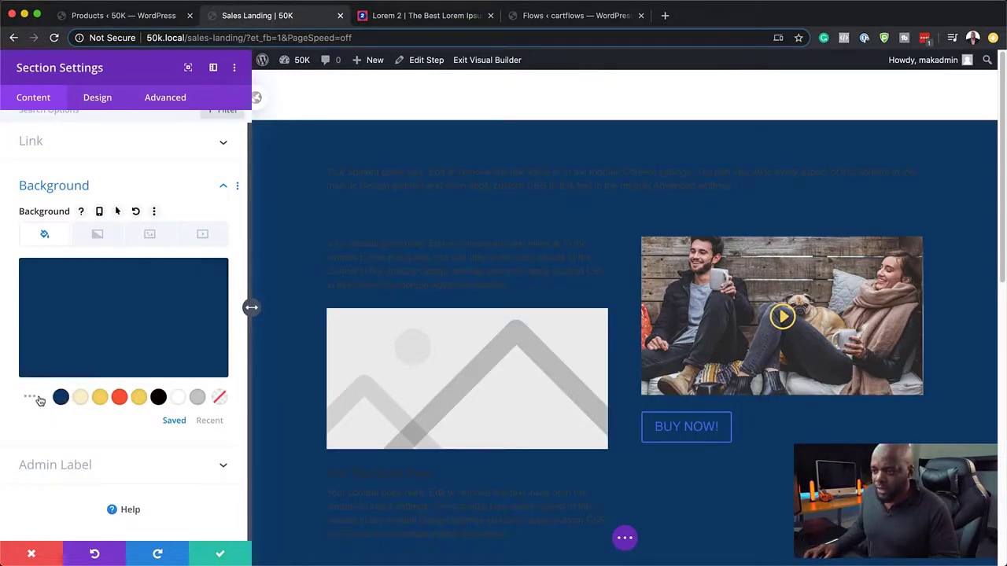
click(30, 401)
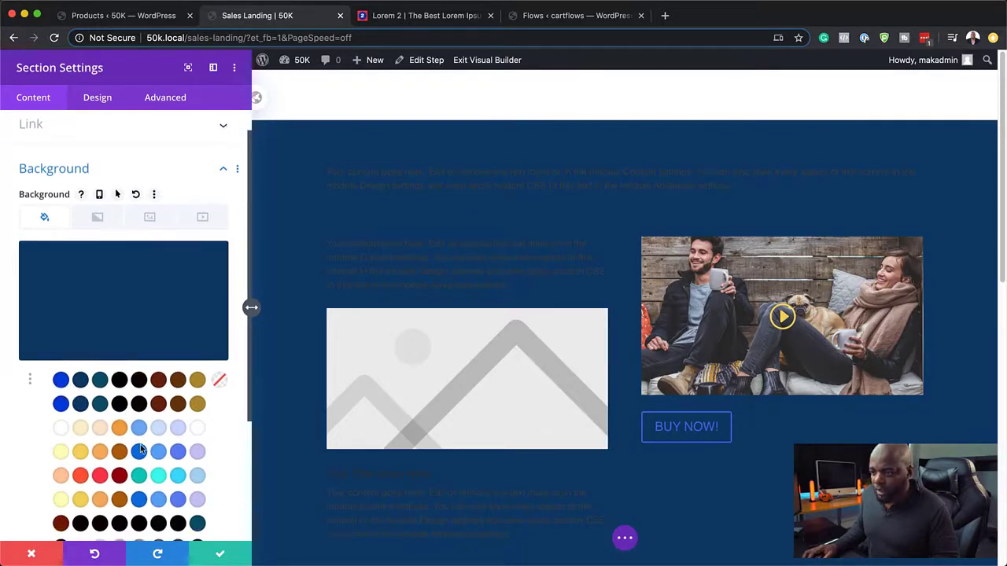
scroll(141, 448, down, 2)
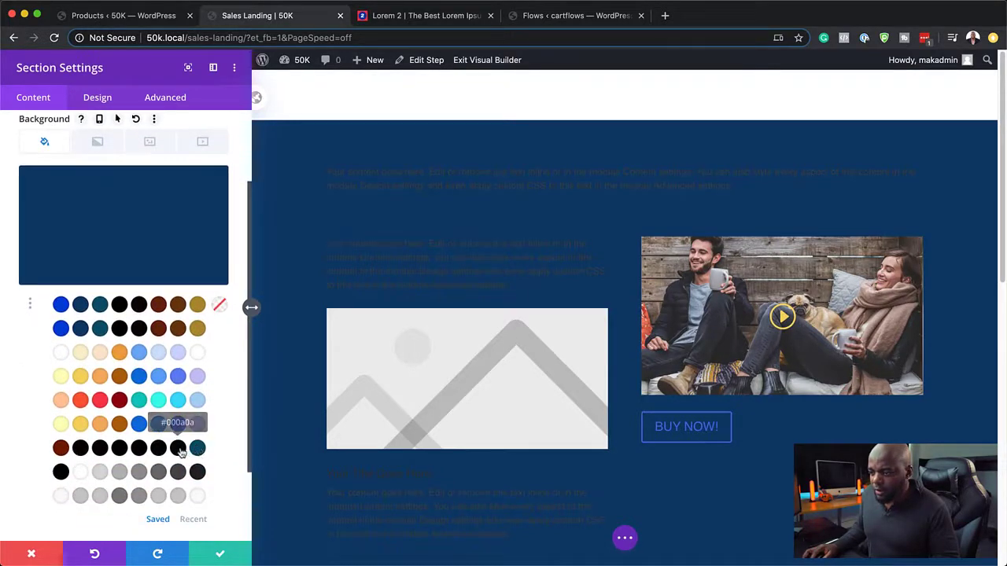
click(180, 449)
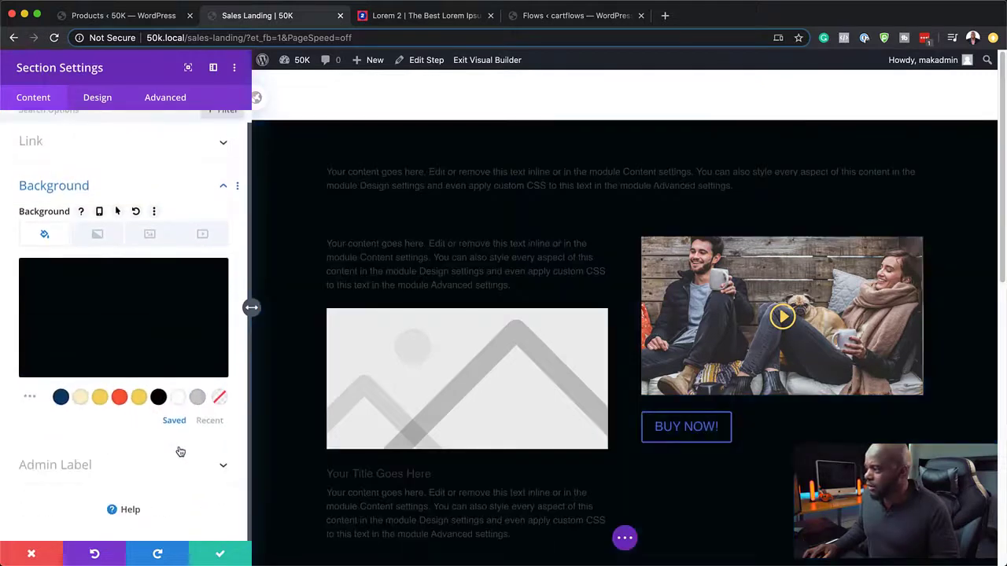
click(221, 556)
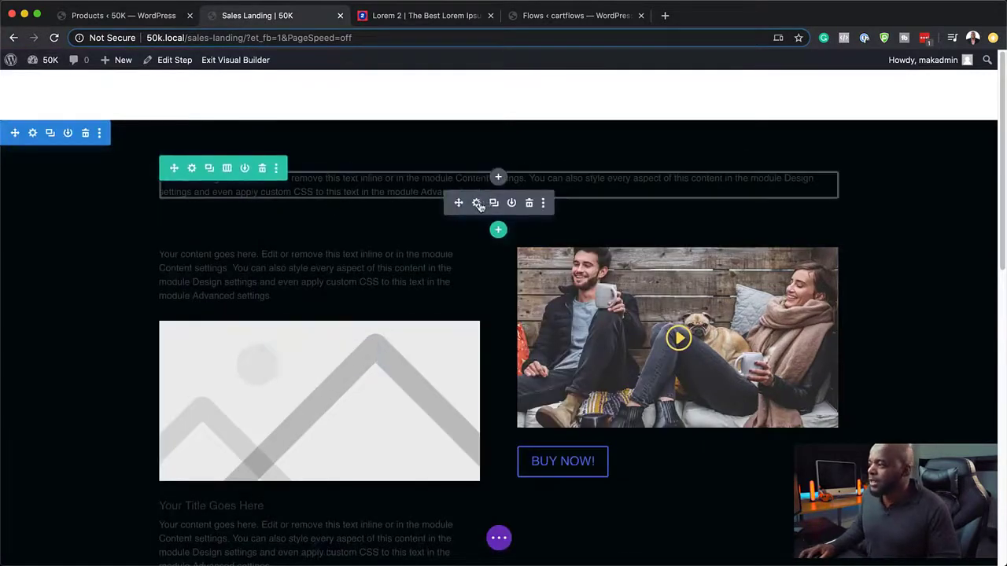
Step: Paste the Lorem ipsum sentence into the top text module and colour it red
click(476, 204)
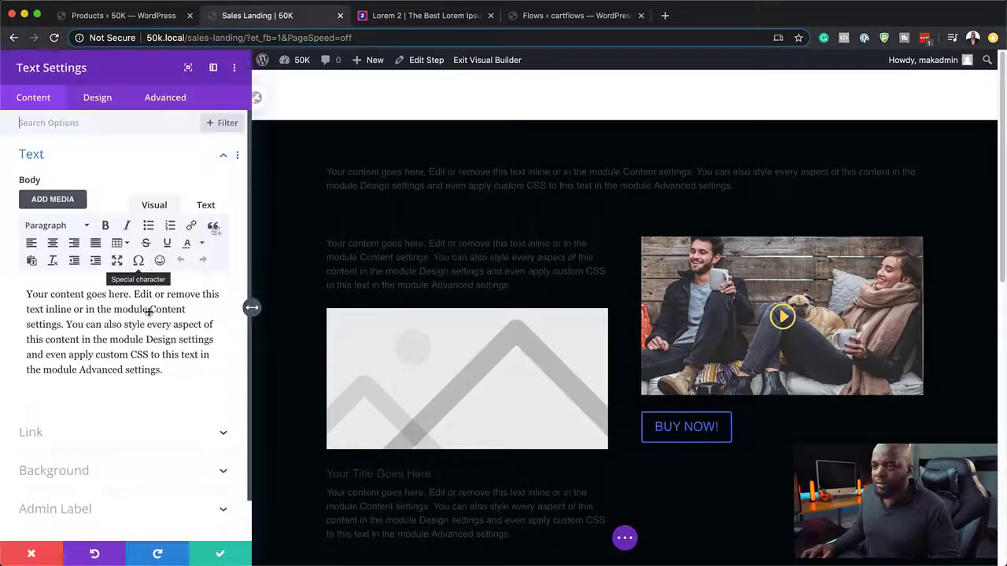
drag(163, 370, 12, 283)
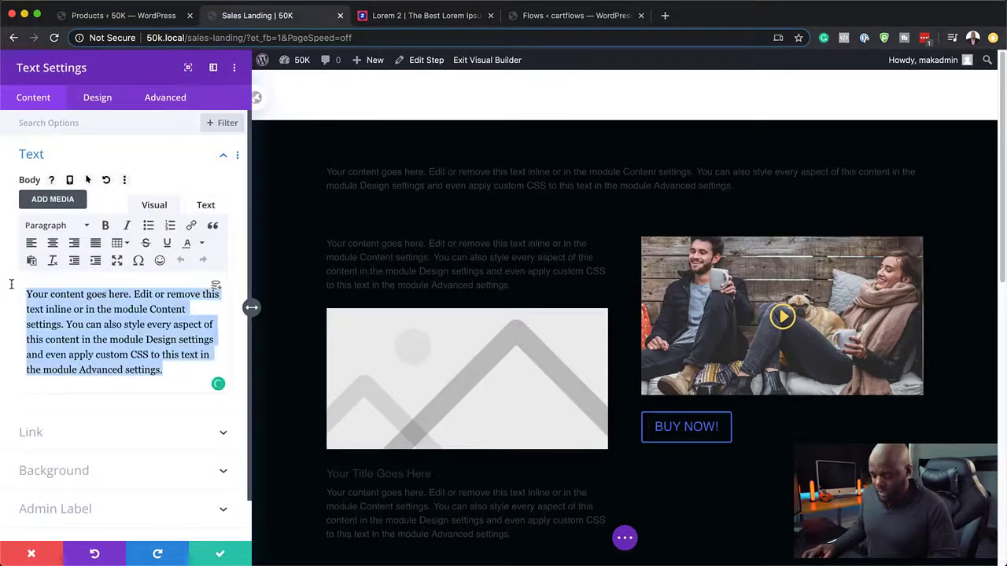
key(super+v)
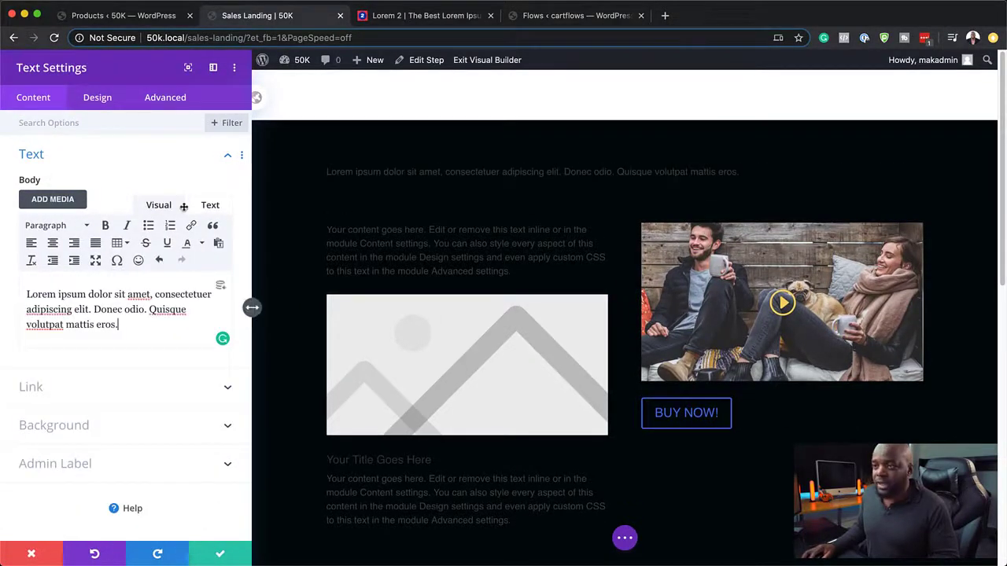
click(100, 99)
click(46, 159)
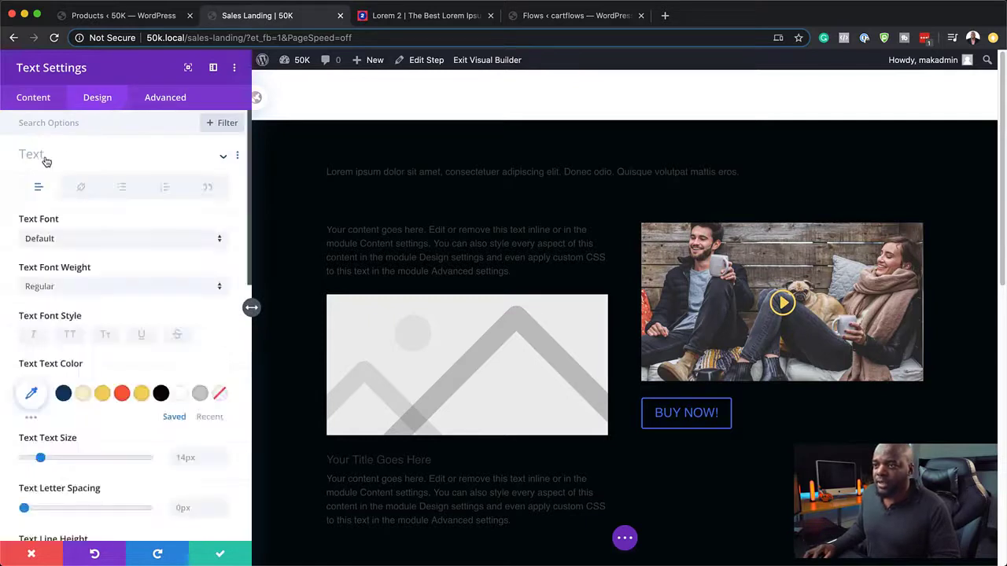
scroll(135, 306, down, 2)
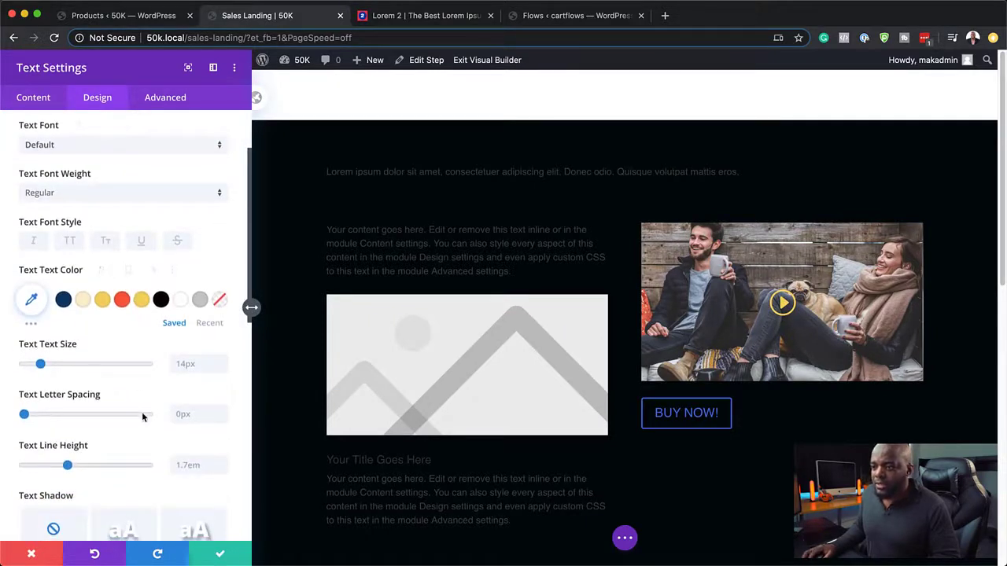
scroll(141, 415, down, 3)
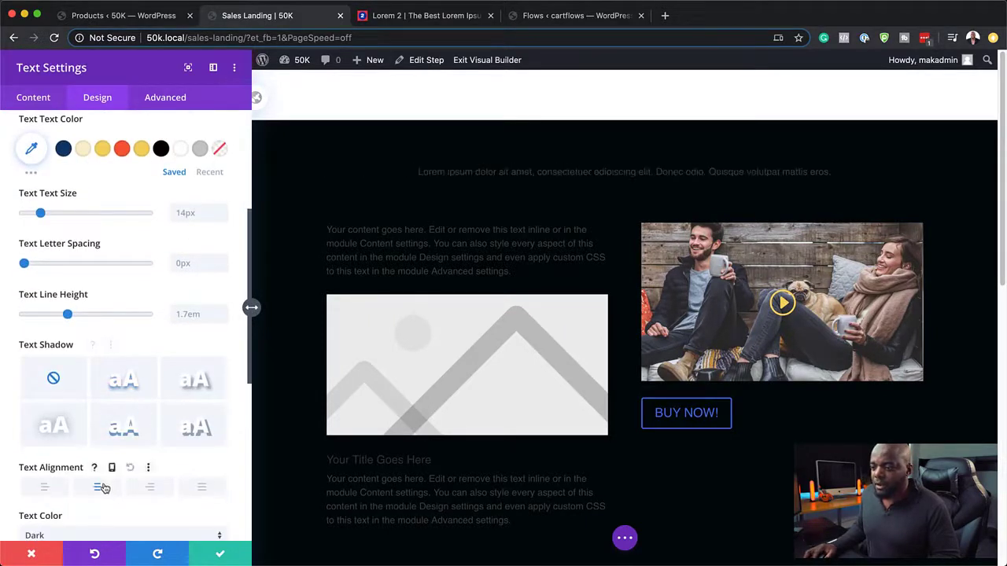
scroll(153, 299, up, 3)
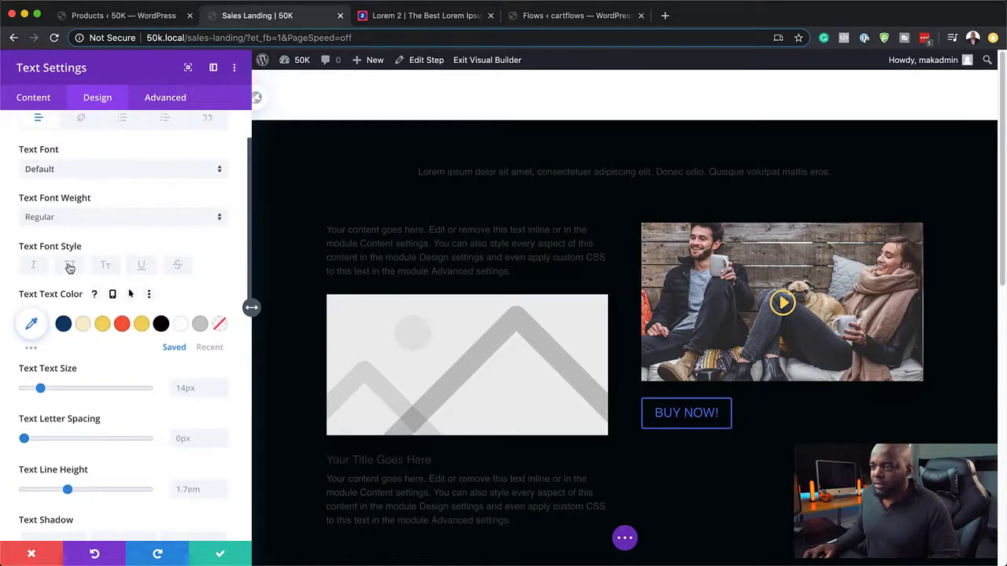
click(103, 325)
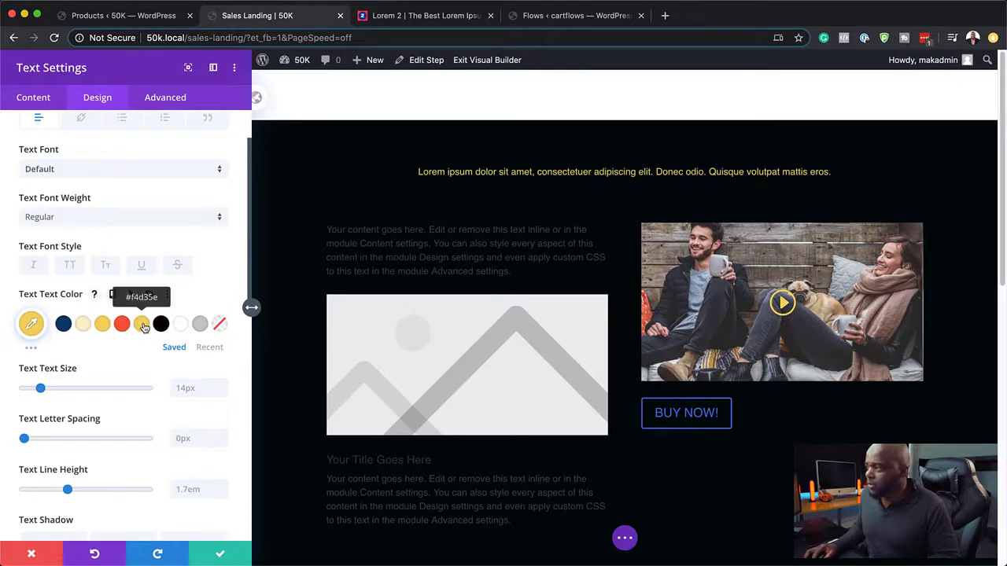
click(87, 325)
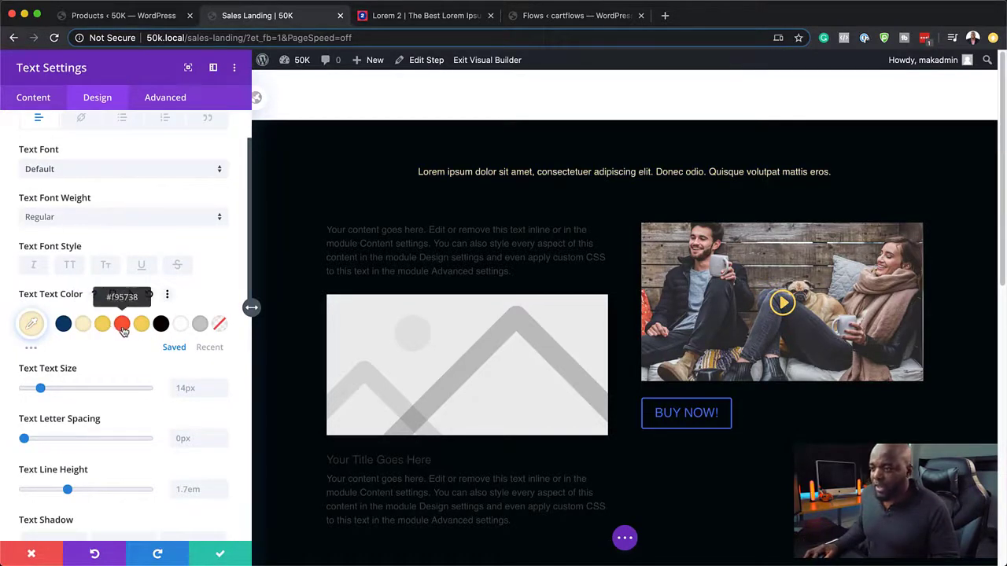
click(123, 328)
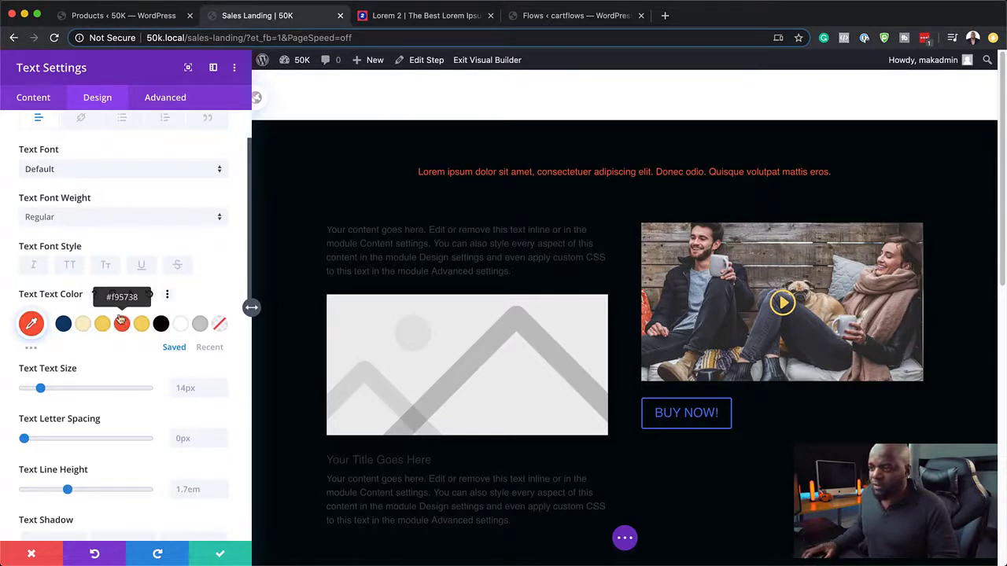
Step: Make the headline bold Poppins at 26px and save it
click(74, 219)
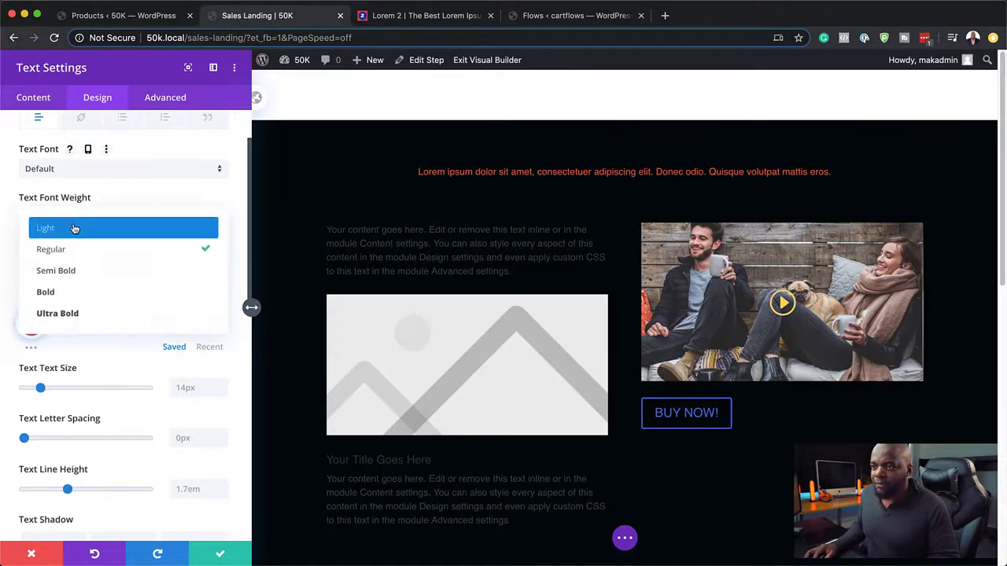
click(81, 296)
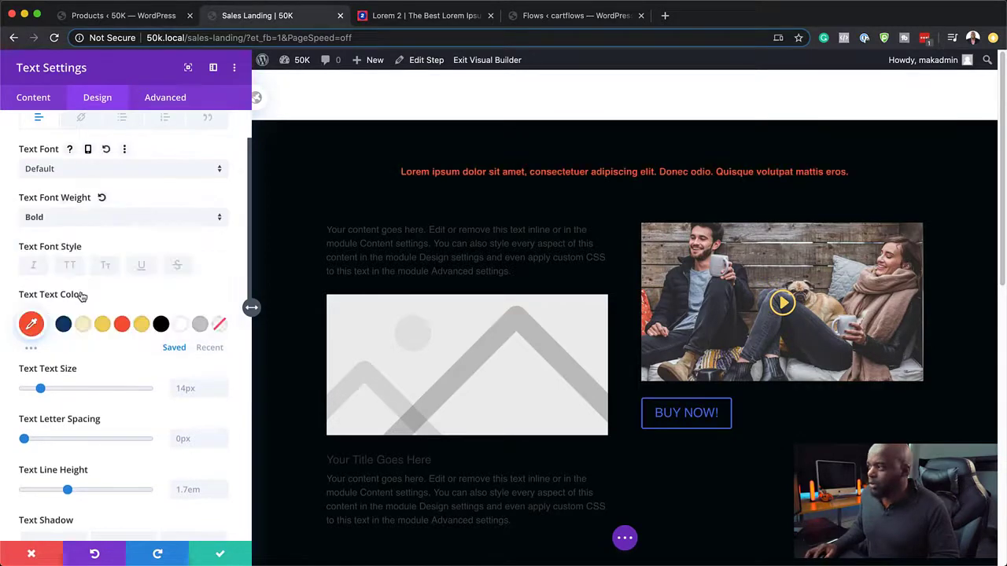
click(81, 170)
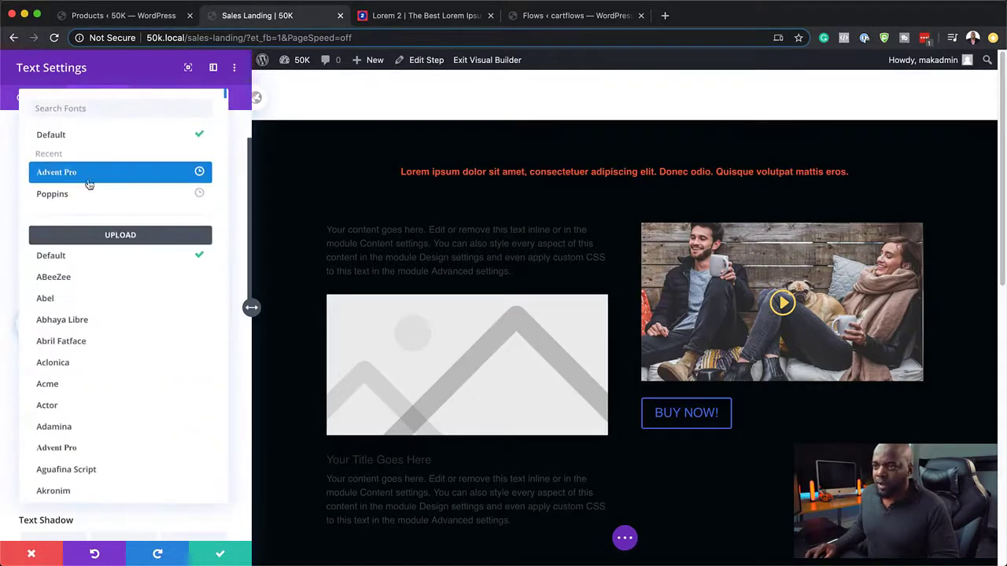
click(90, 195)
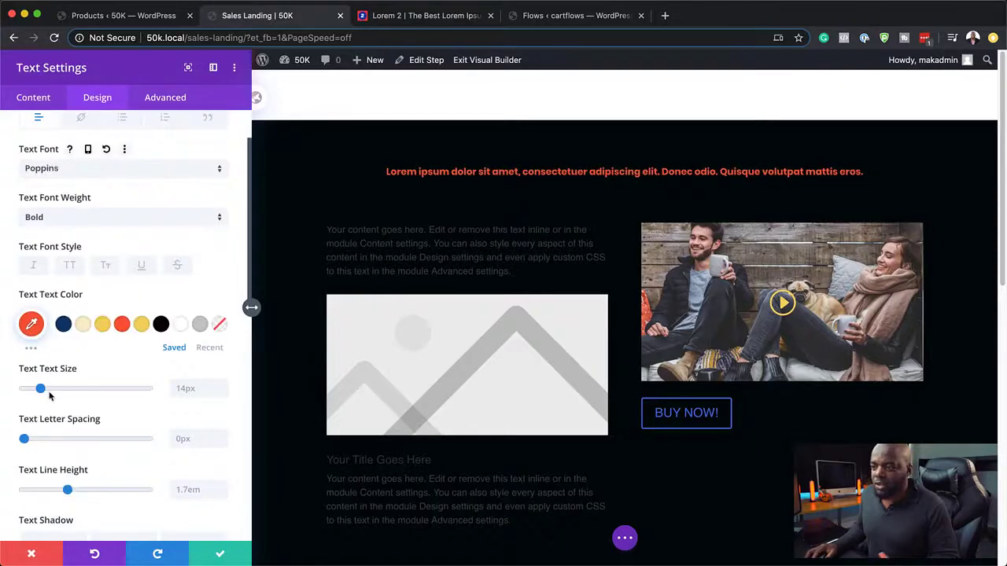
drag(40, 388, 55, 391)
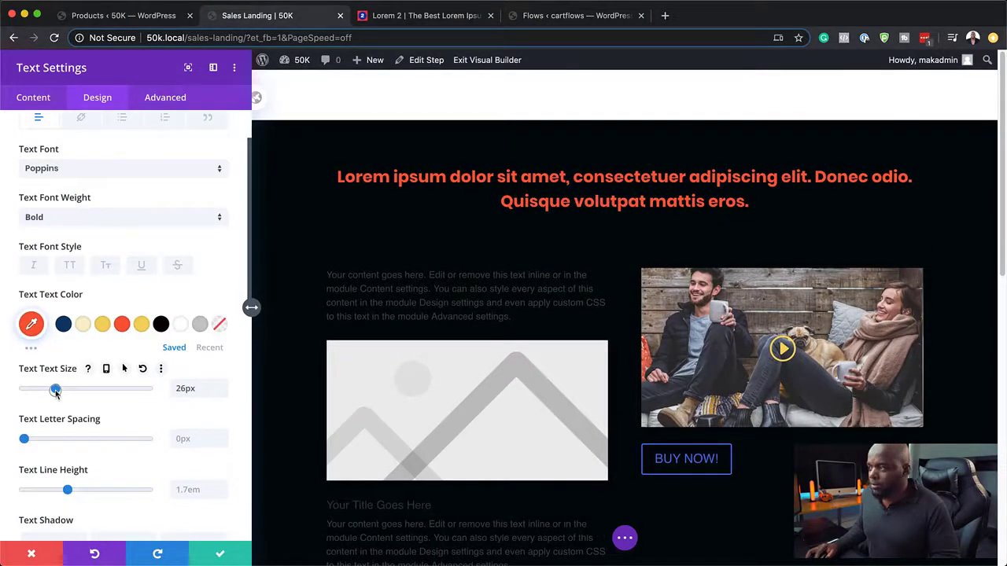
click(220, 554)
Step: Replace the paragraph above the image placeholder with the Donec nec justo text from Lorem 2
scroll(360, 300, down, 2)
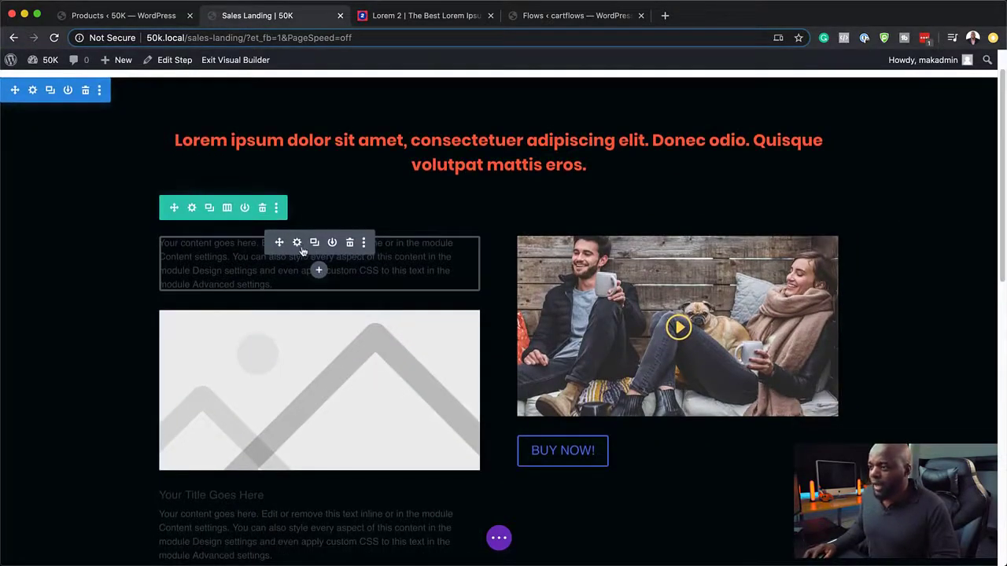
click(297, 244)
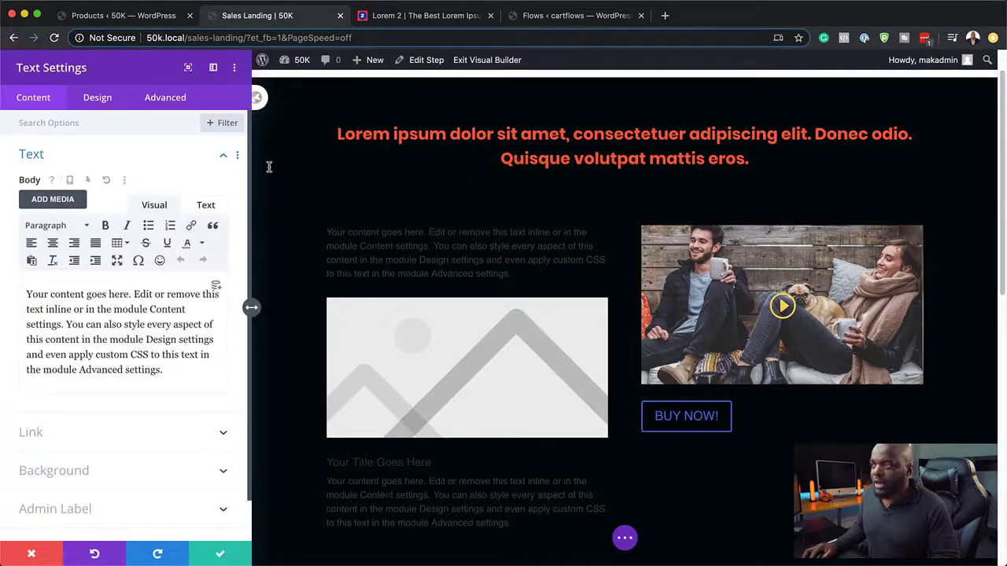
click(397, 16)
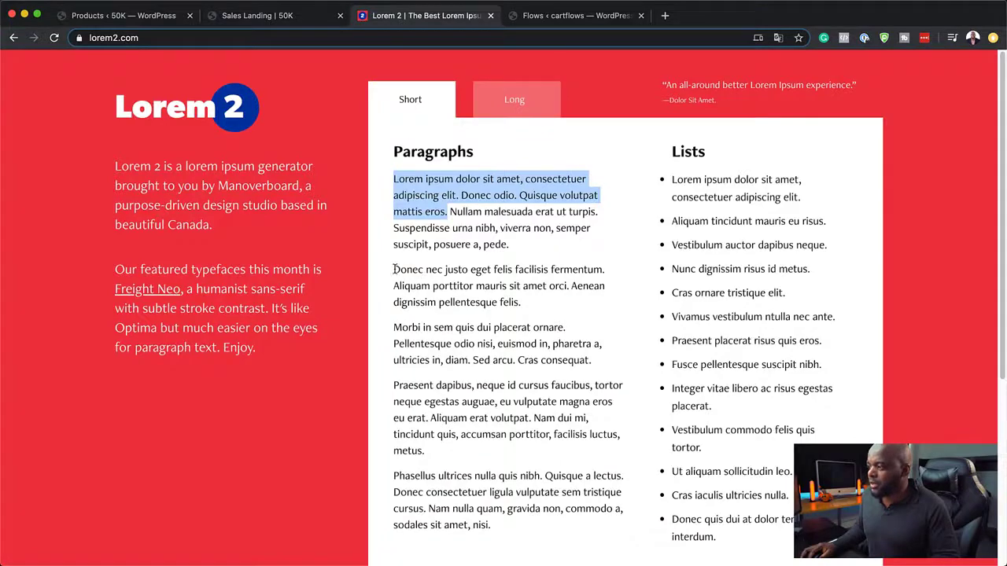
drag(393, 269, 568, 286)
key(super+c)
click(252, 15)
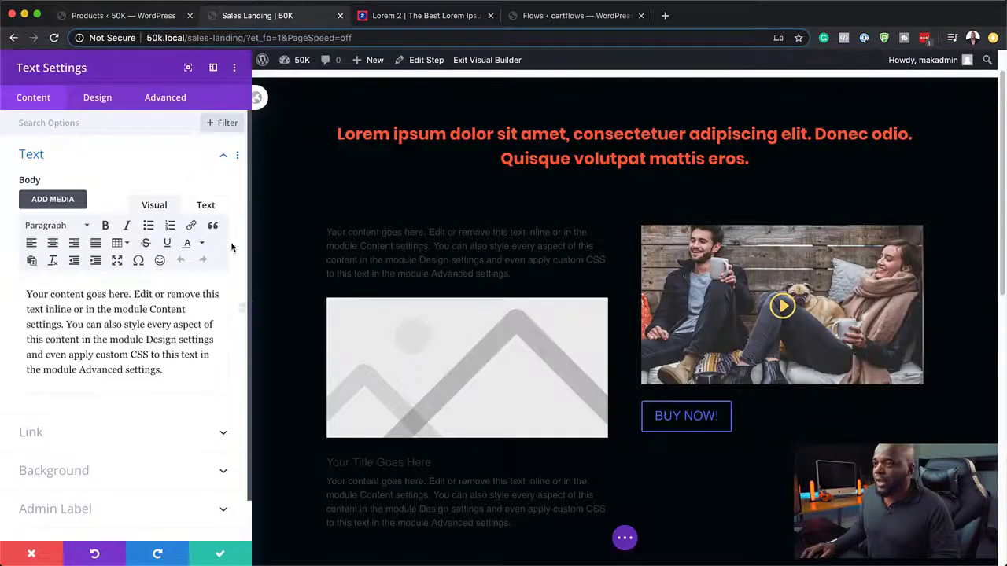
drag(169, 370, 12, 279)
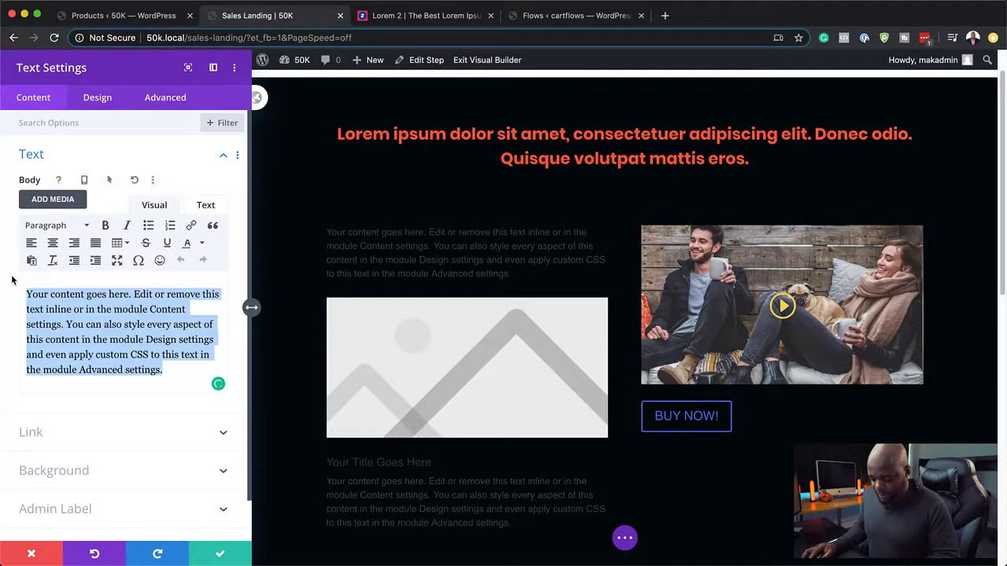
key(super+v)
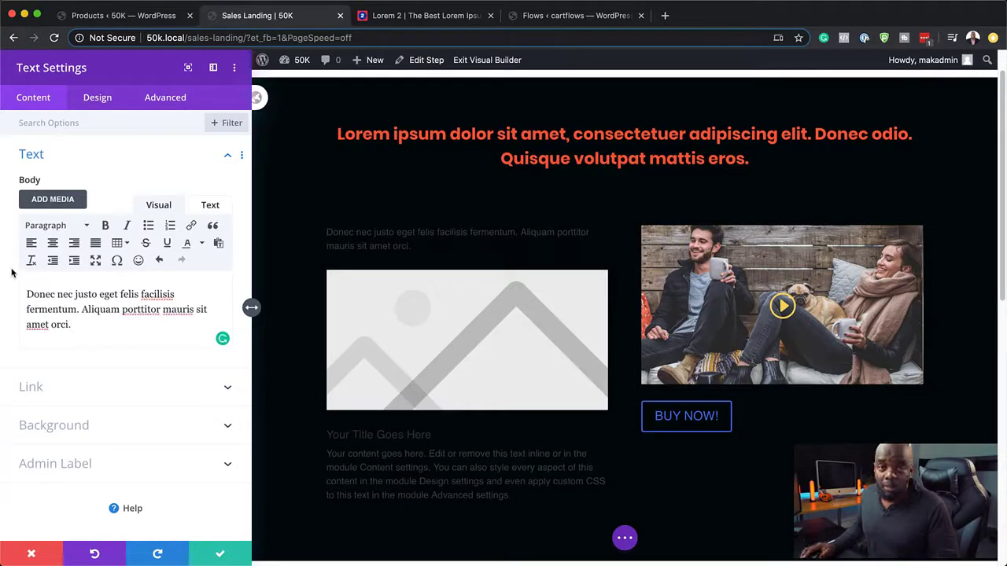
Step: Style the paragraph in cream Poppins at 18px and save
click(118, 103)
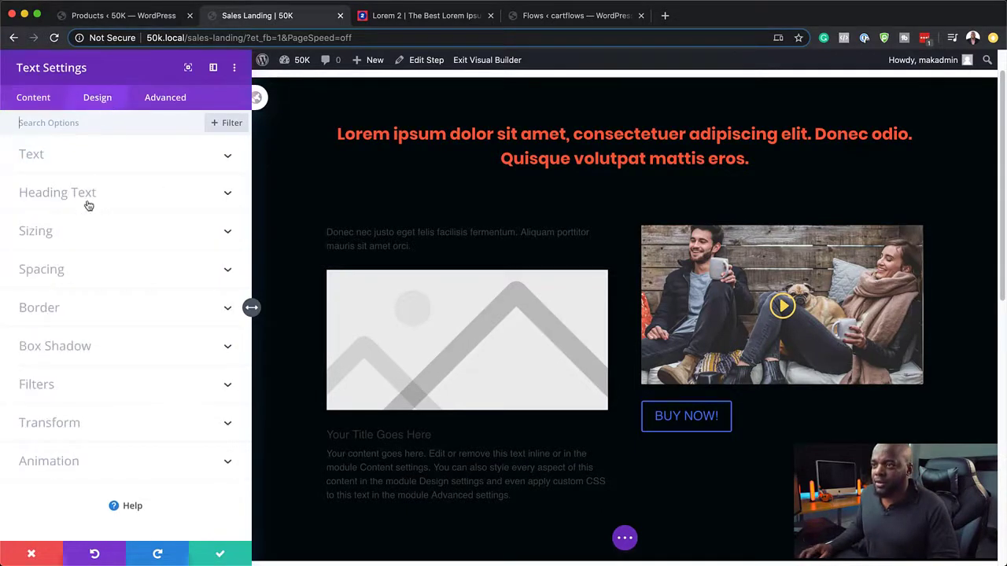
click(52, 157)
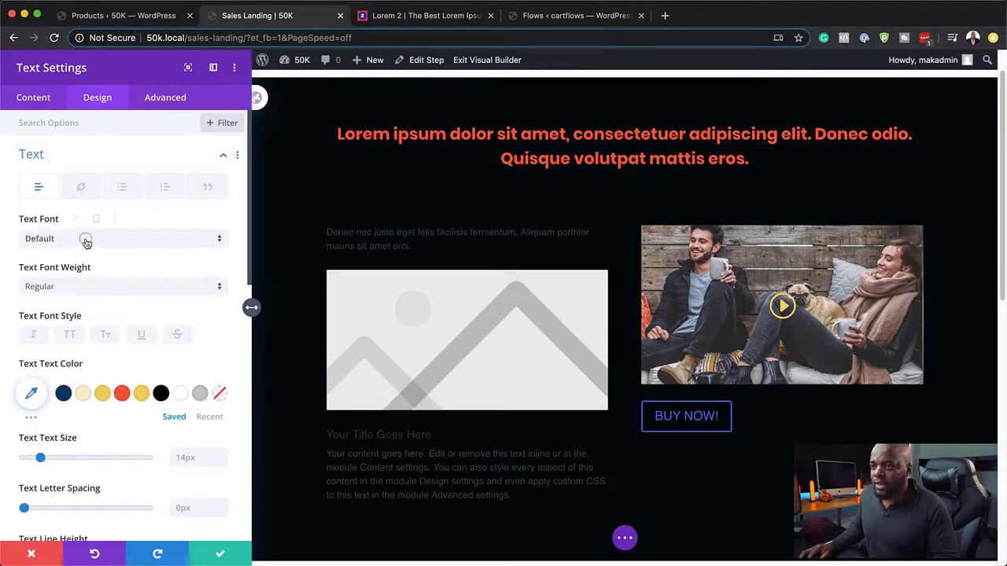
click(87, 240)
click(83, 196)
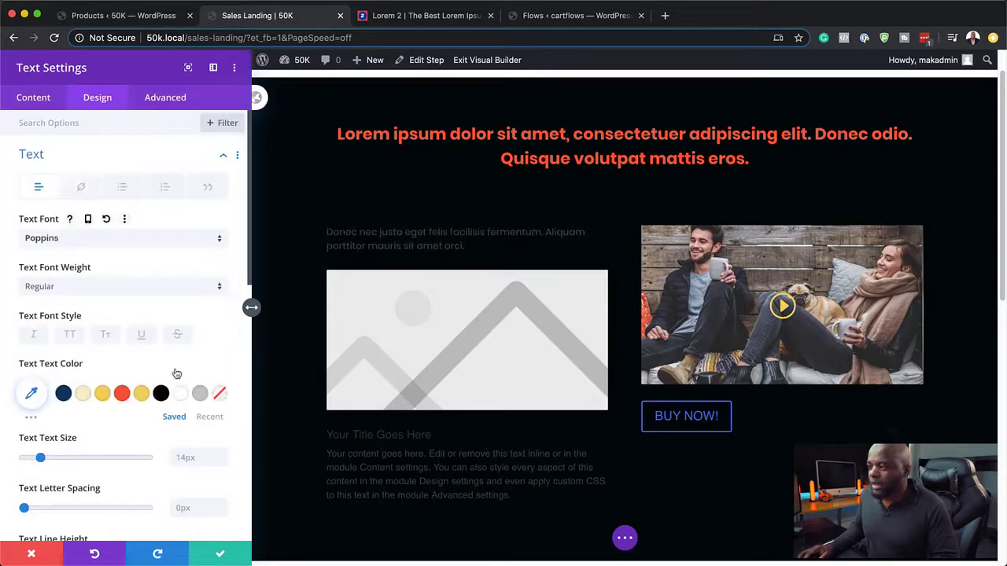
click(83, 394)
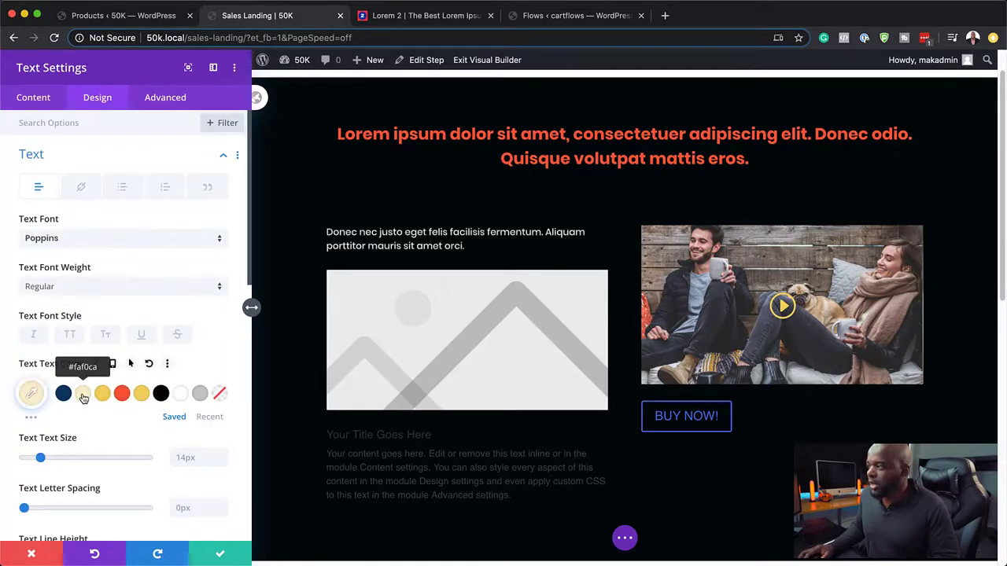
drag(40, 458, 44, 460)
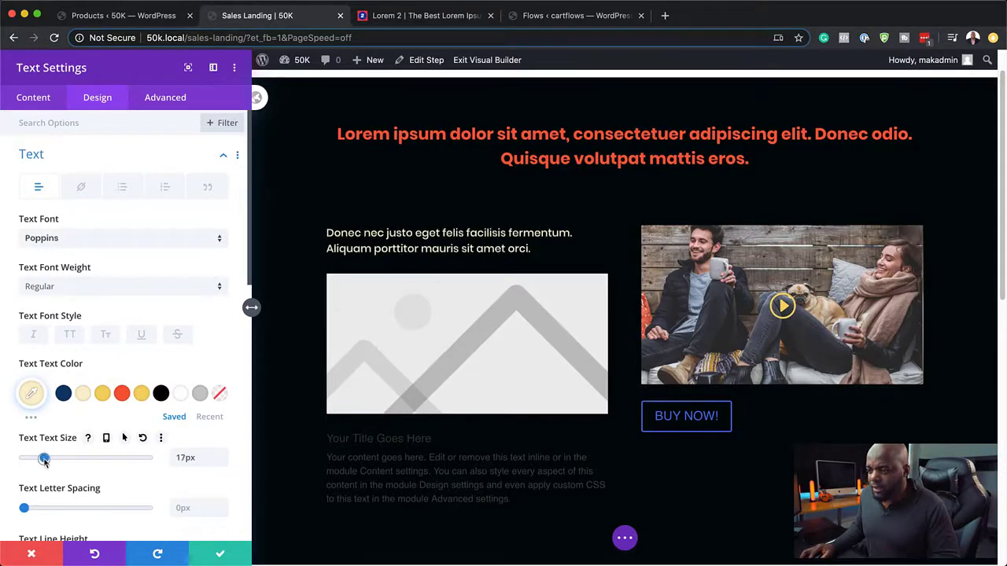
click(217, 557)
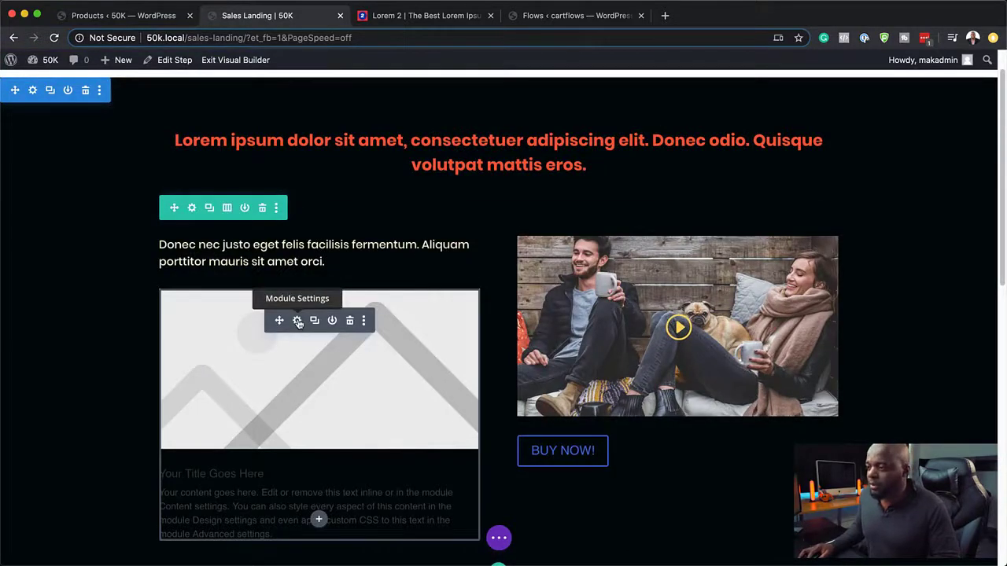
Step: Switch the blurb from an image to the check-mark icon
click(297, 321)
click(81, 481)
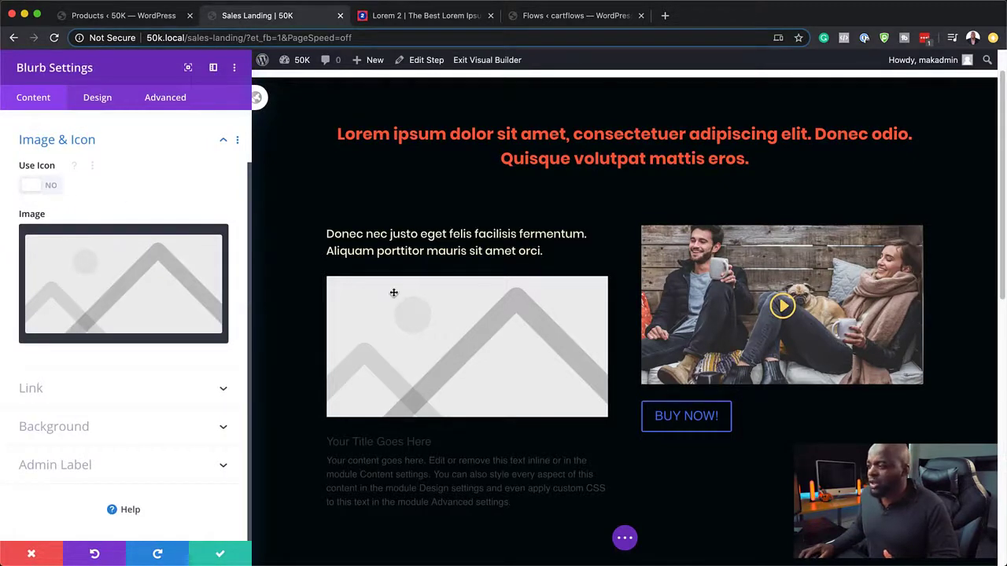
click(52, 187)
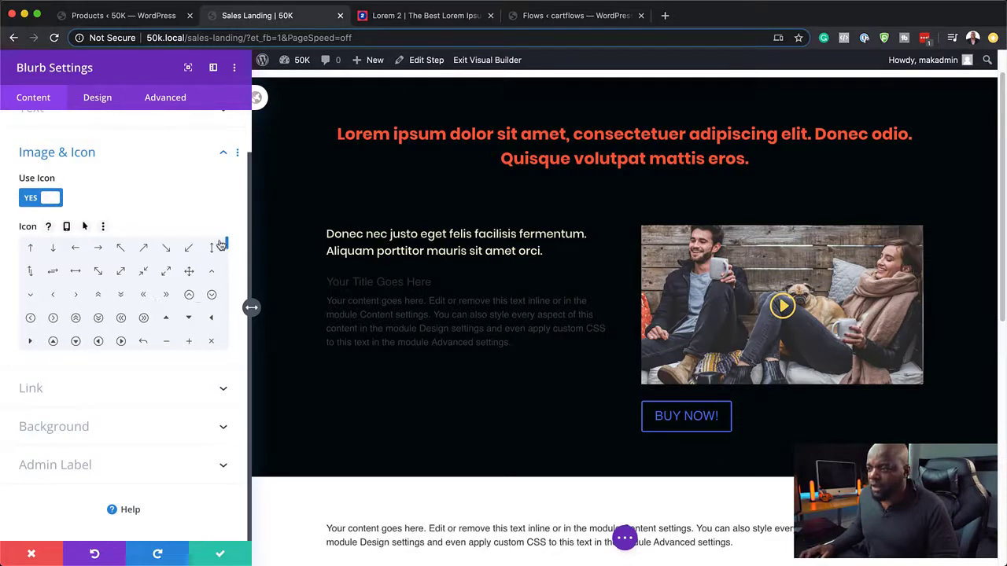
drag(227, 247, 232, 302)
click(120, 305)
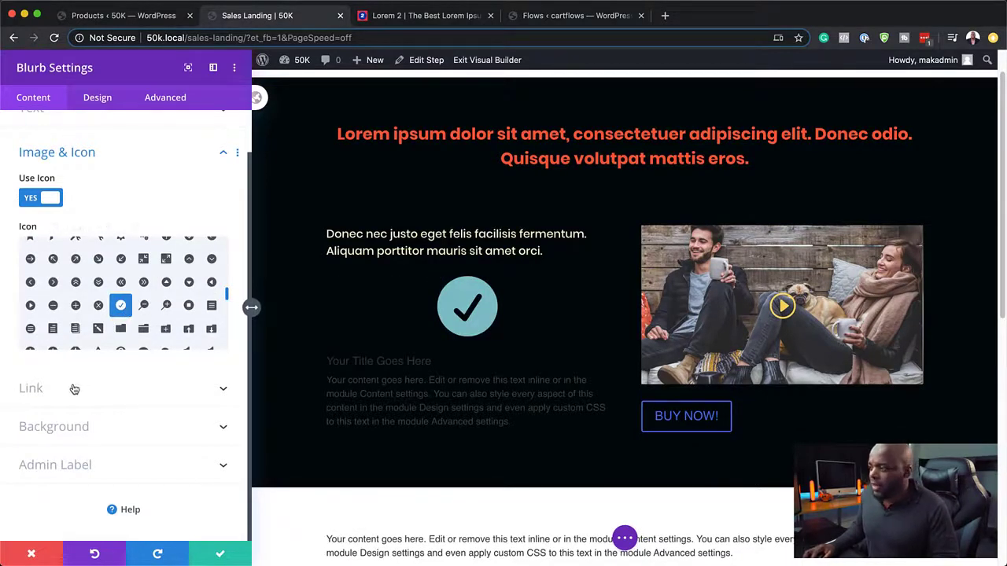
Step: Color the check icon yellow and place it to the left of the text
click(100, 101)
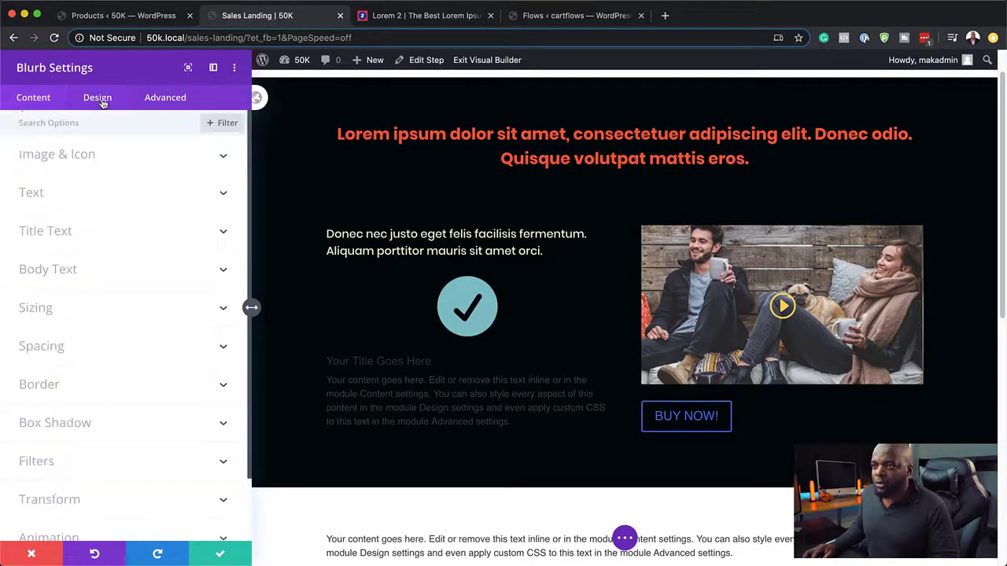
click(84, 158)
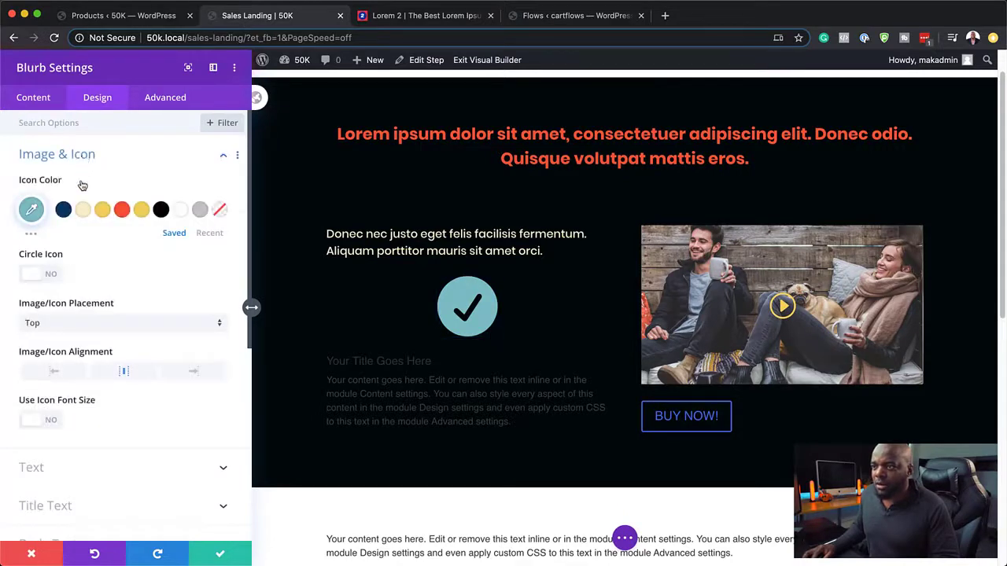
click(102, 210)
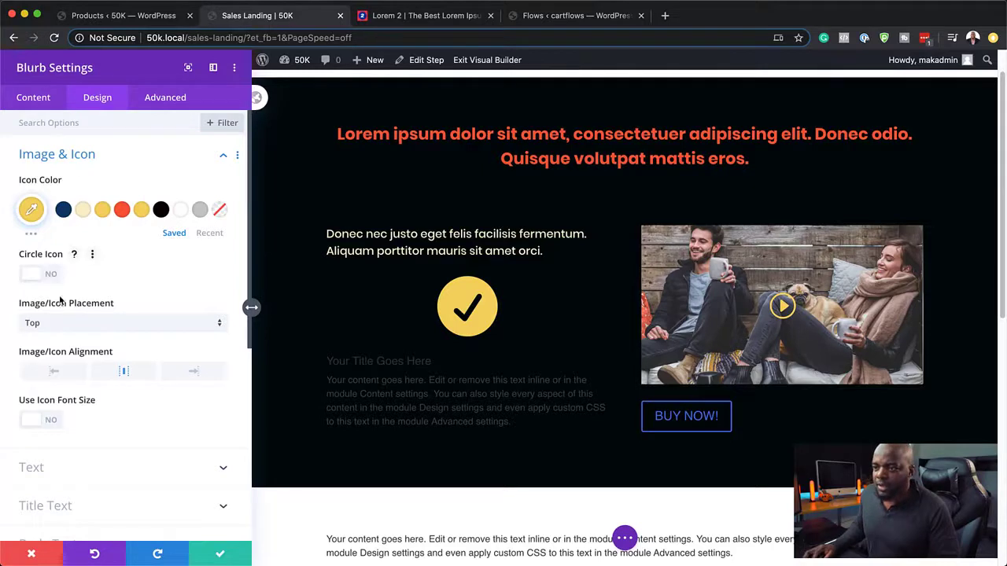
click(103, 322)
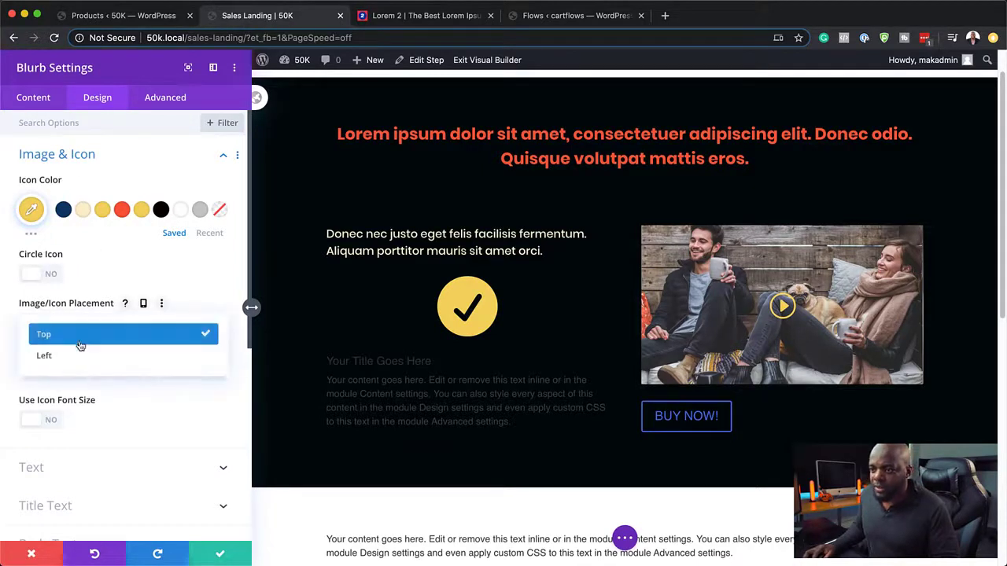
click(77, 355)
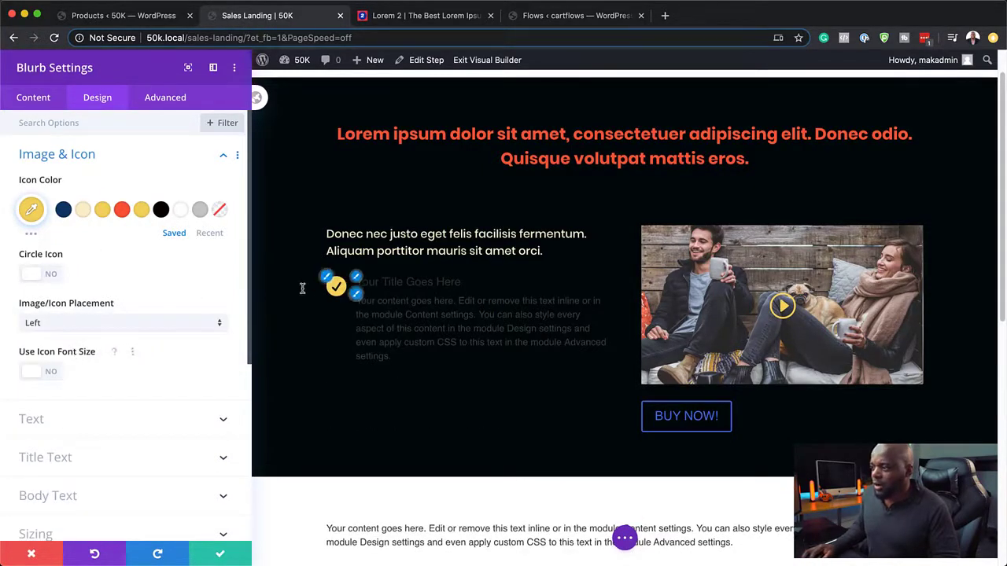
click(358, 278)
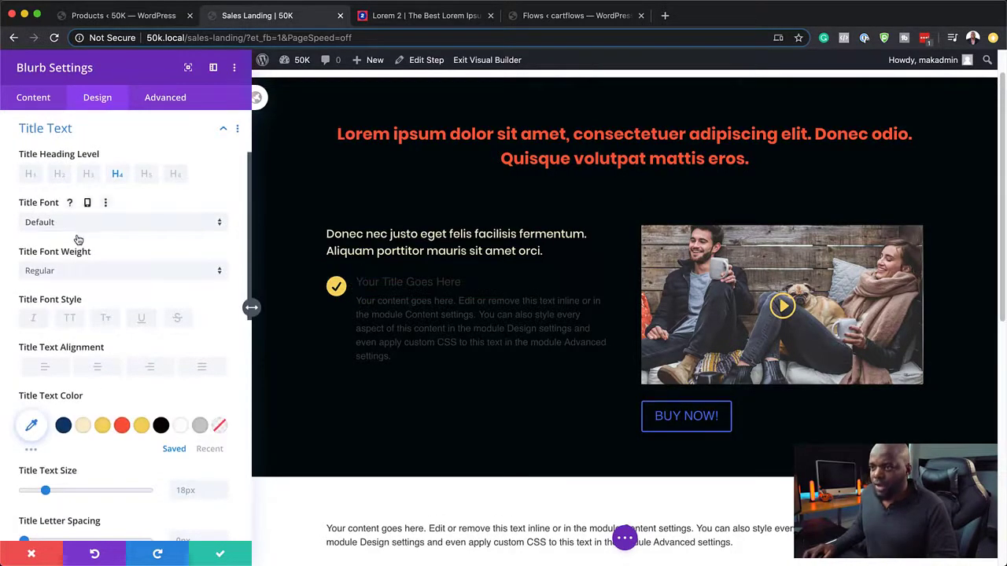
Step: Replace the blurb body with the copied 'Praesent dapibus' sentence and delete the title
click(417, 17)
click(473, 322)
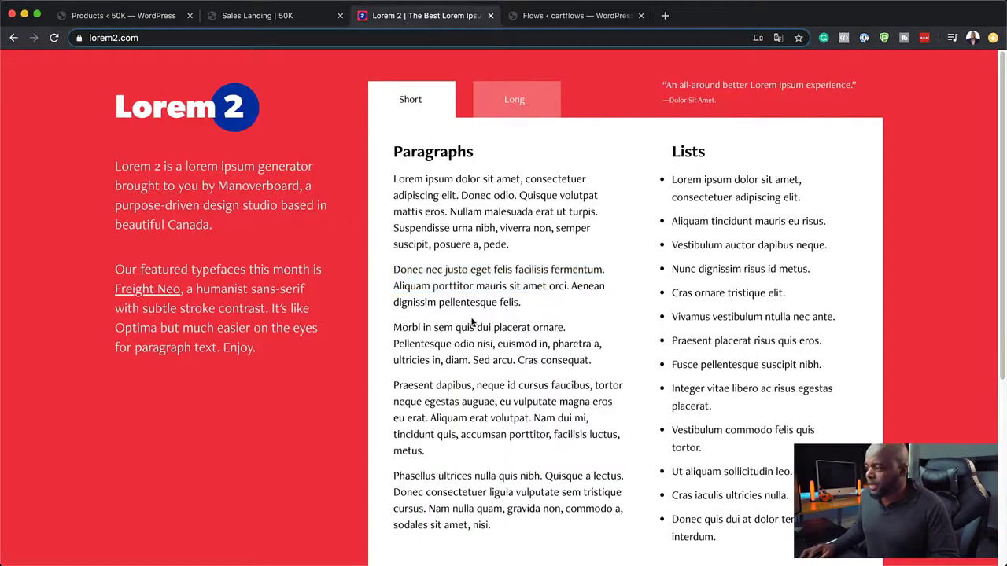
drag(393, 328, 504, 344)
drag(394, 385, 429, 419)
key(super+c)
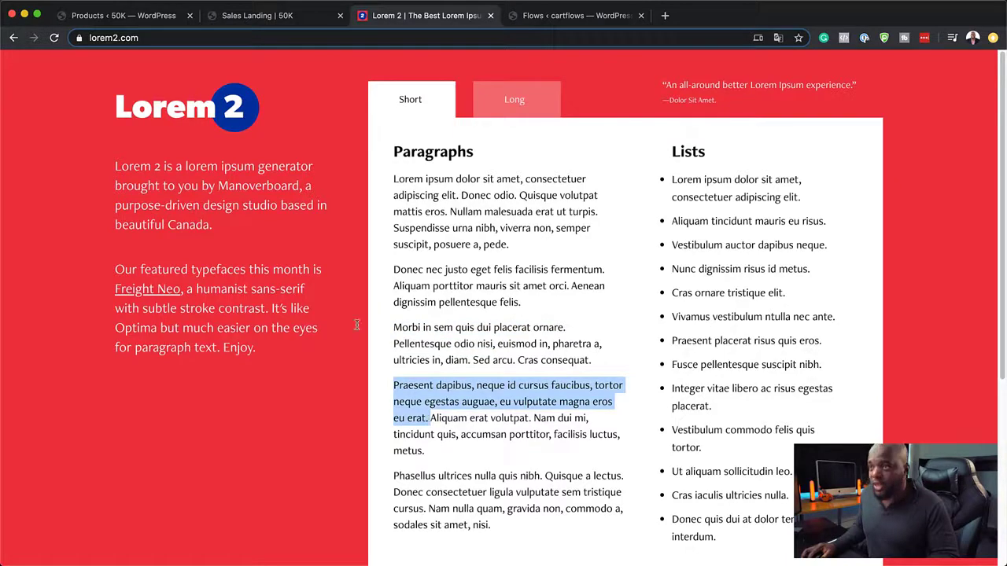
click(251, 16)
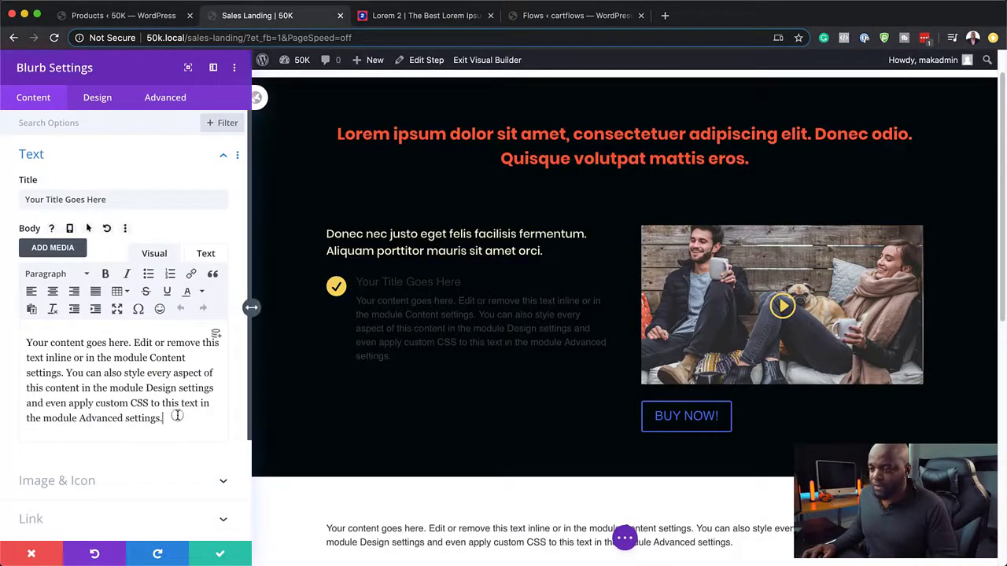
drag(177, 419, 16, 336)
key(super+v)
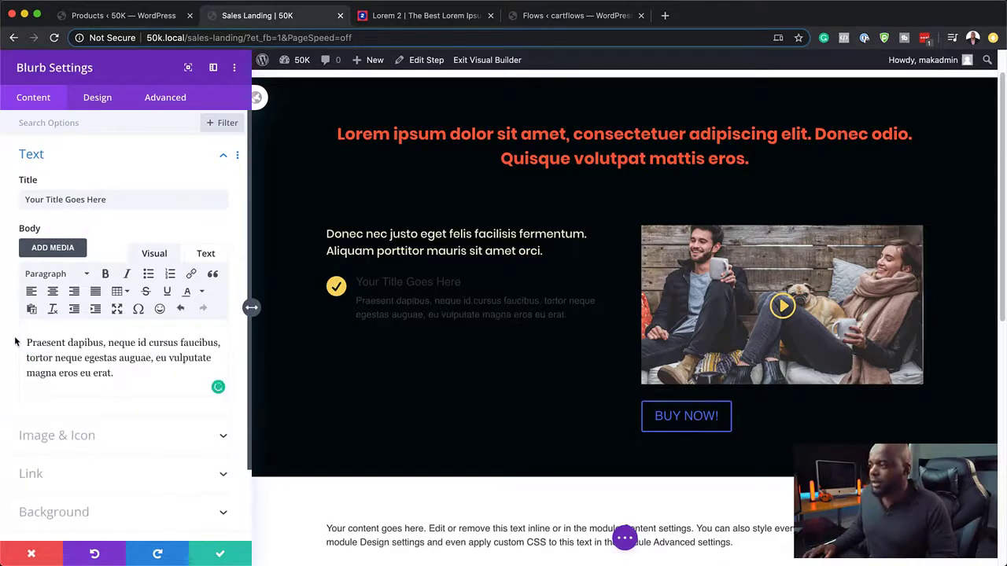
triple_click(121, 202)
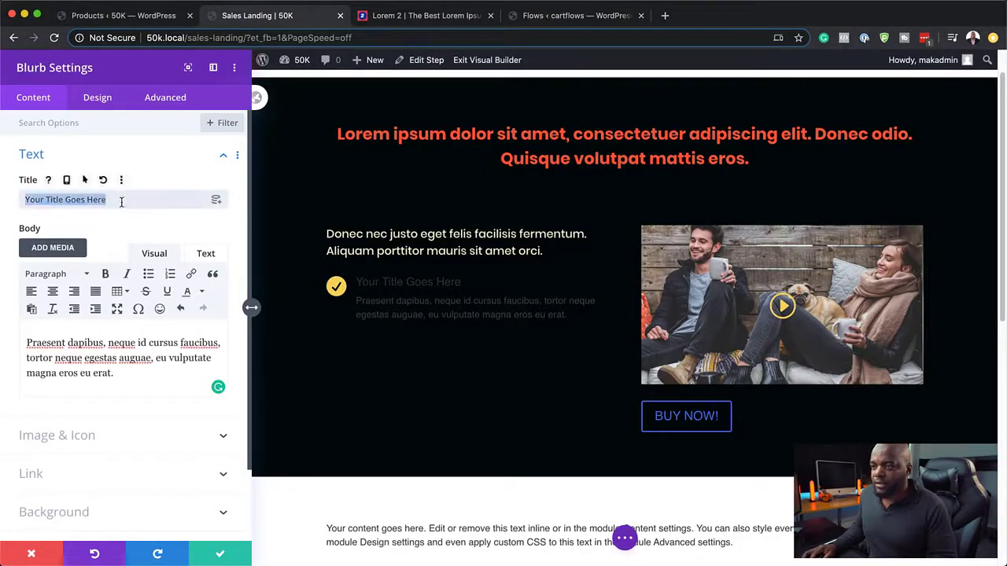
key(BackSpace)
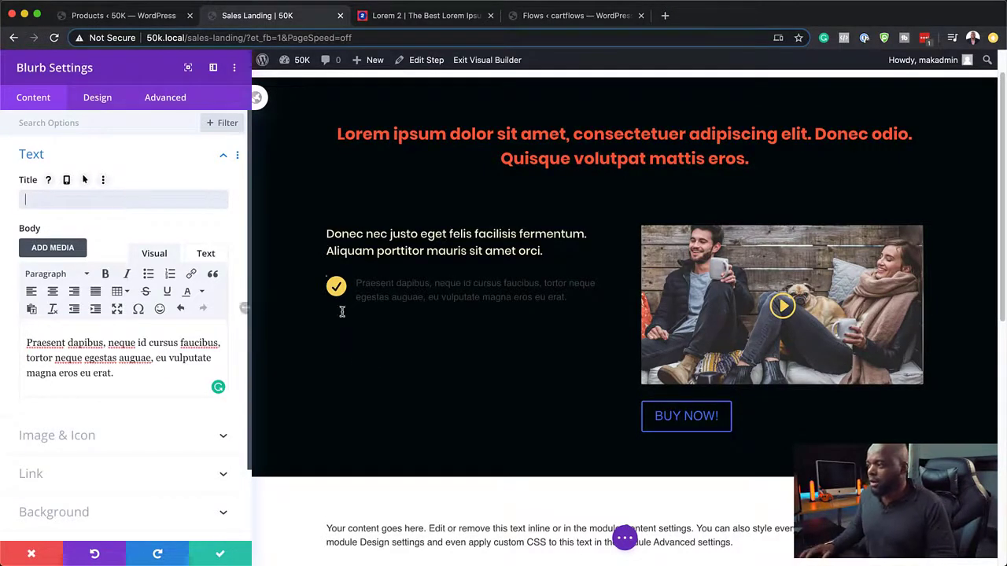
Step: Make the blurb body text light grey #d6d6d6 in the Poppins font
click(354, 281)
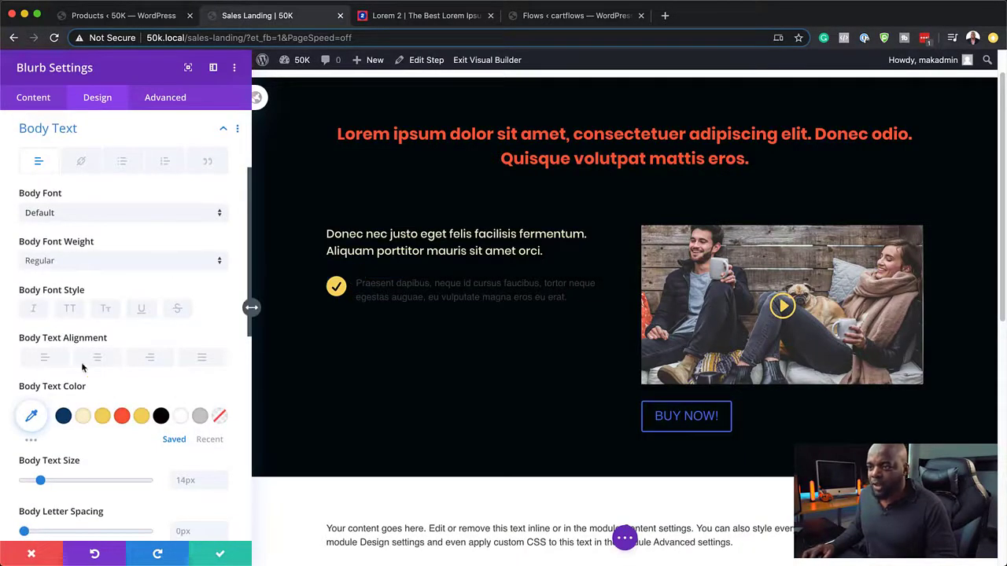
click(35, 442)
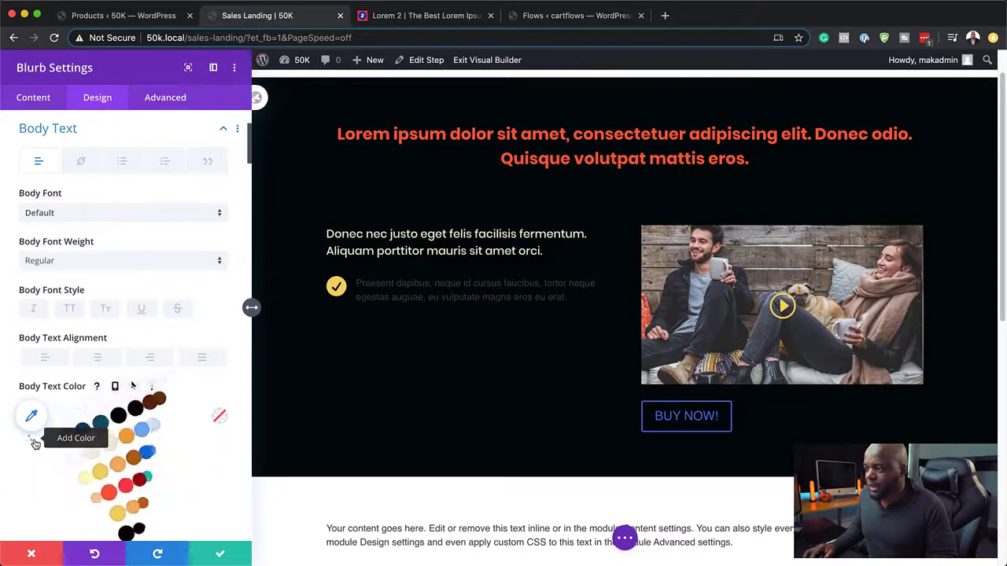
scroll(29, 447, down, 2)
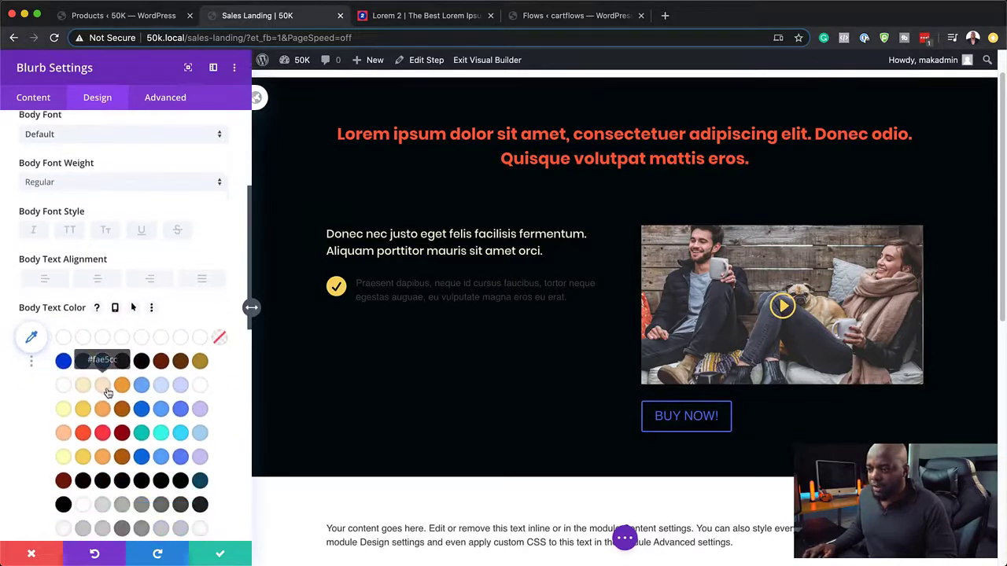
click(103, 505)
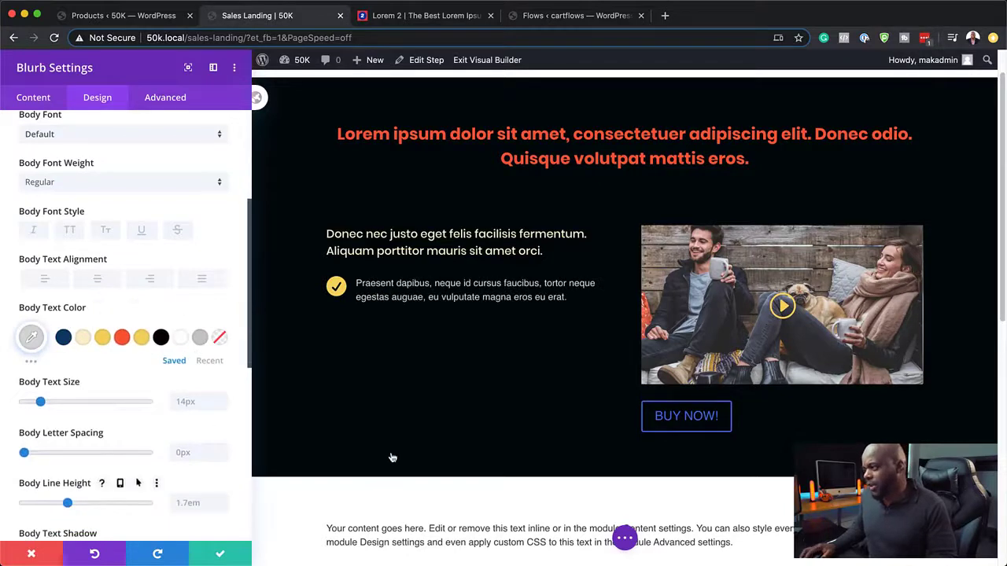
click(79, 135)
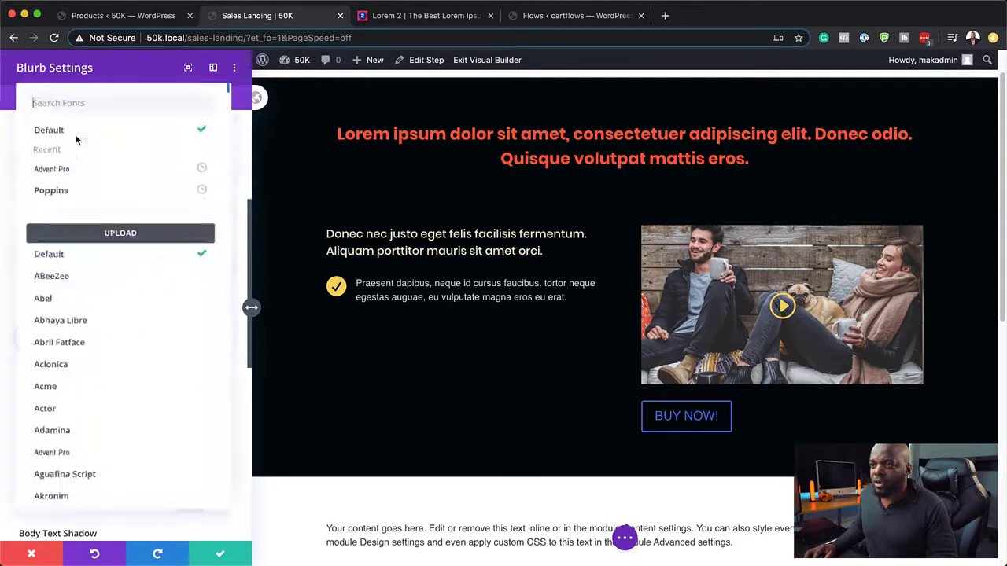
click(83, 195)
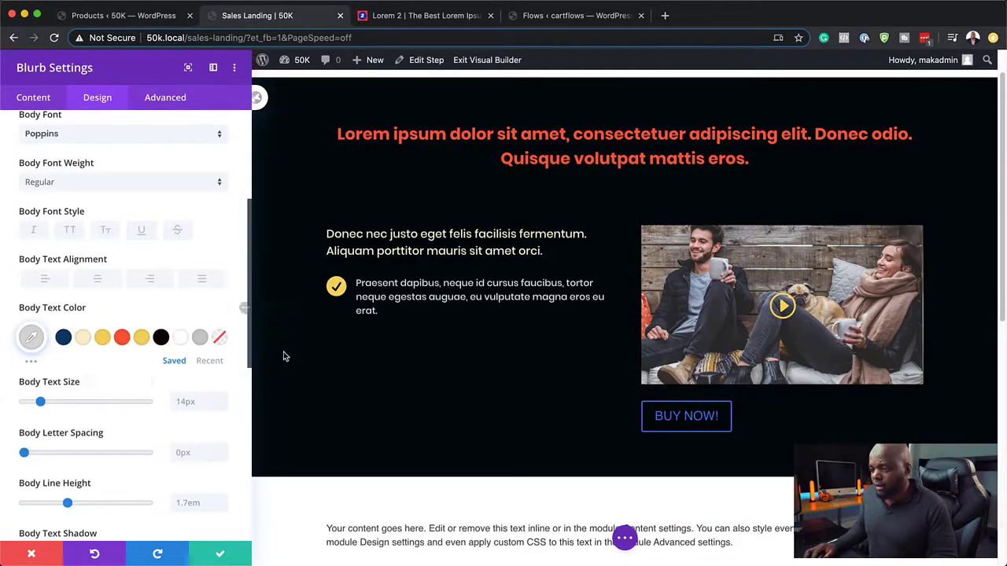
click(336, 286)
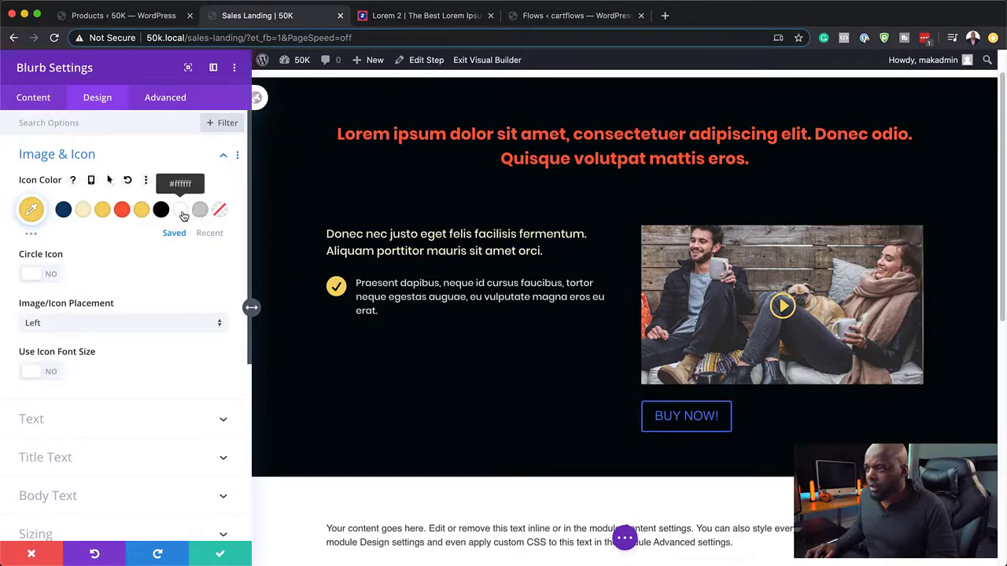
Step: Make the check icon grey #c6c6c6, save, and duplicate the blurb twice
click(181, 212)
click(198, 214)
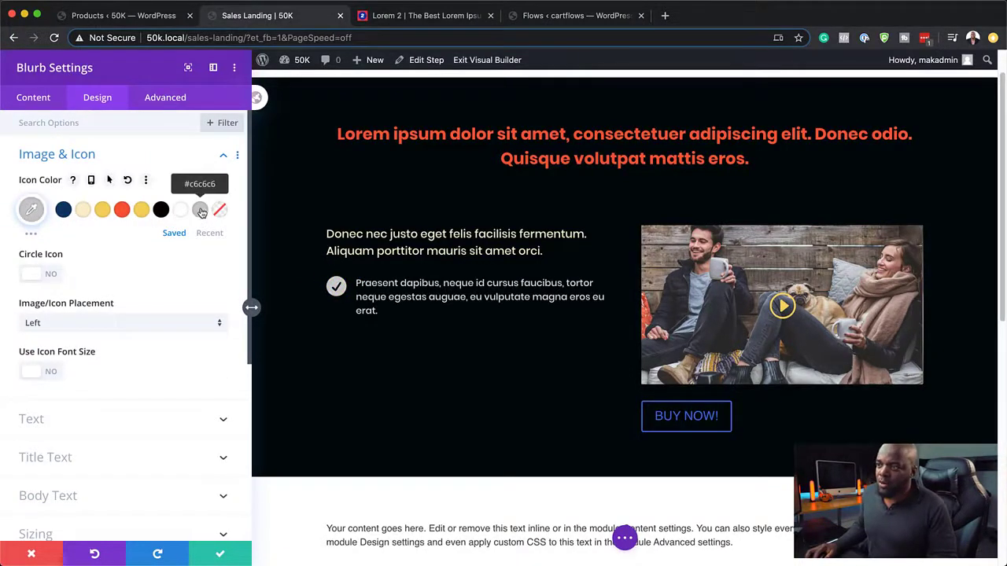
click(214, 554)
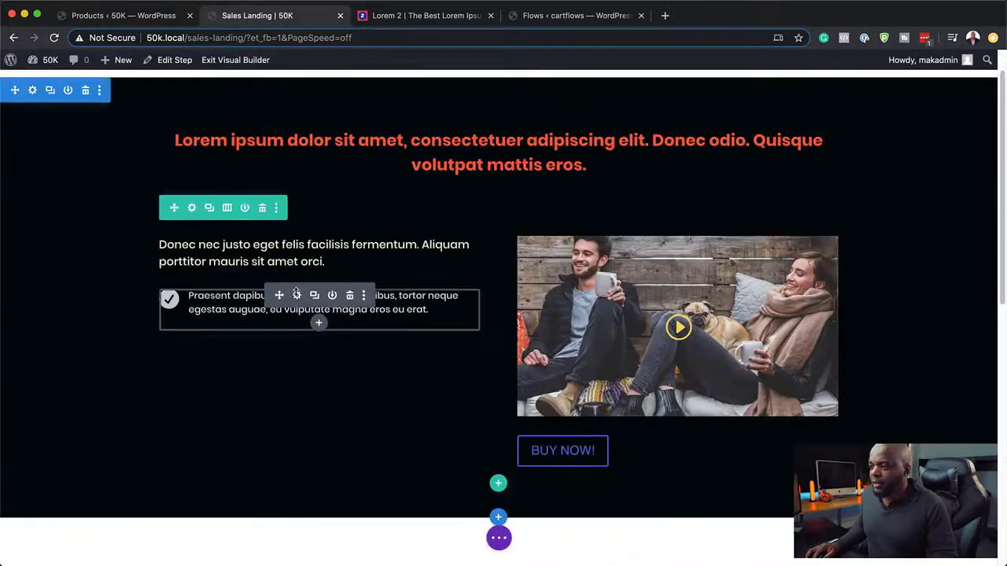
click(314, 296)
click(314, 295)
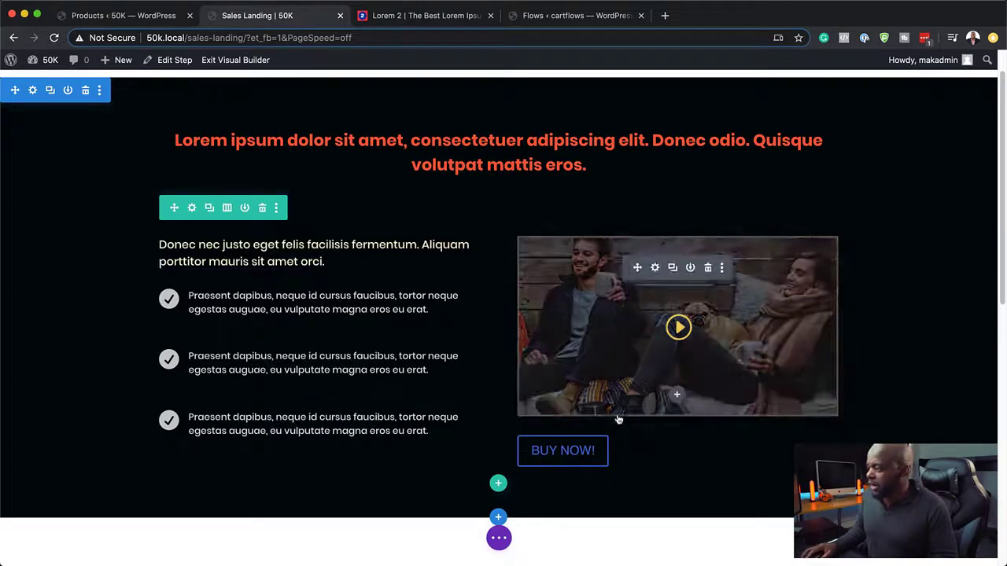
Step: Tighten the spacing between the three checklist blurbs
scroll(689, 450, down, 3)
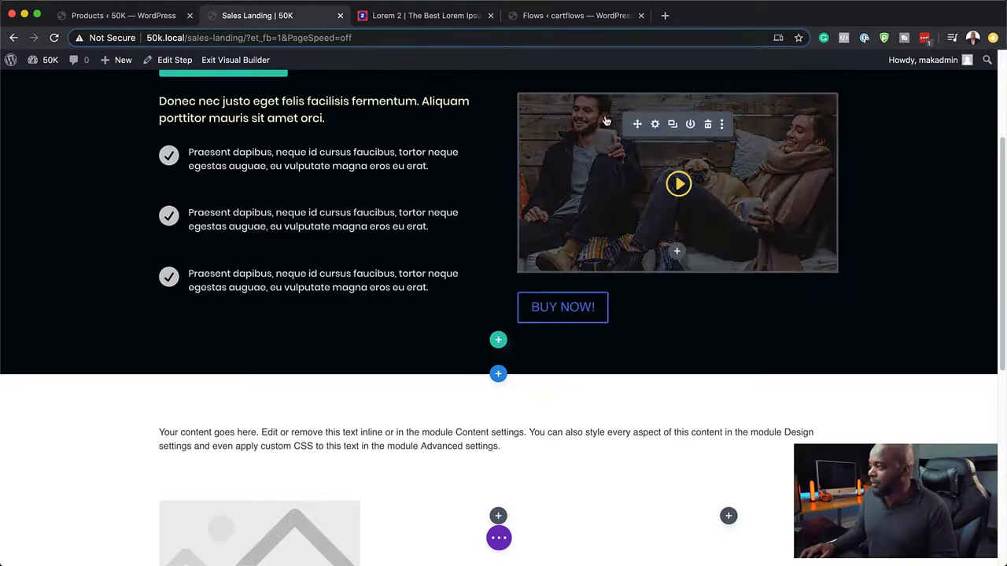
scroll(330, 260, up, 2)
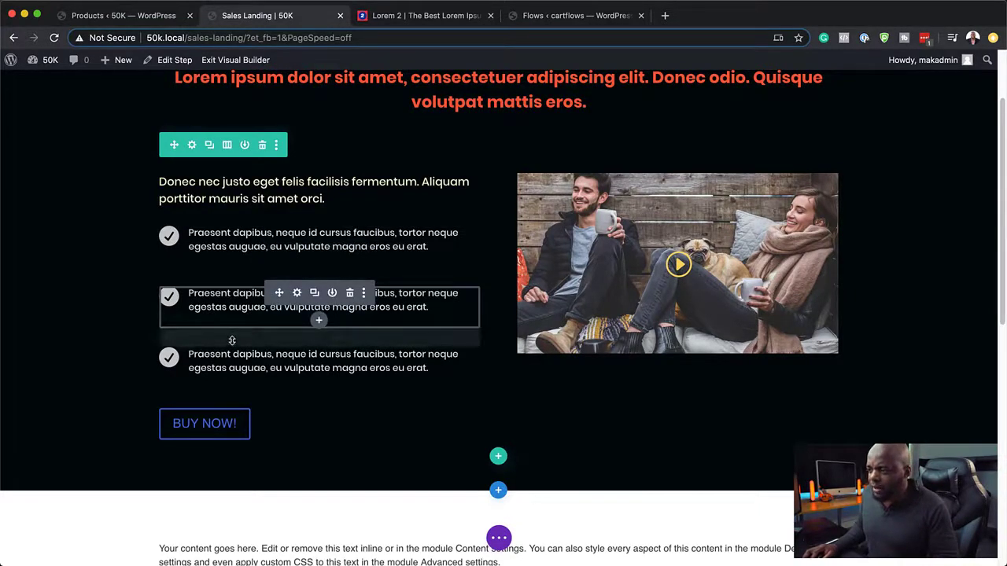
drag(232, 340, 236, 322)
drag(262, 279, 264, 263)
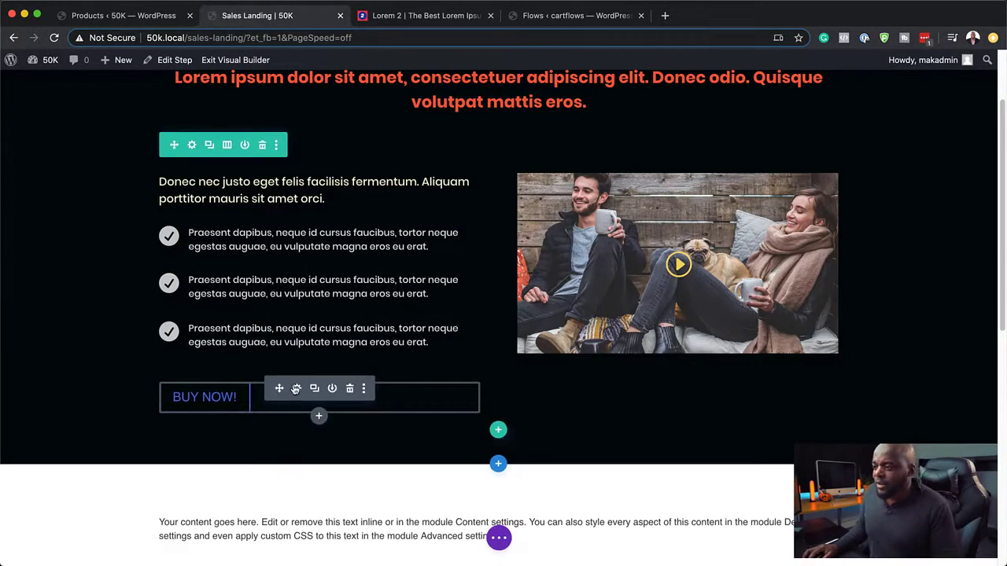
Step: Enable custom button styles with cream text and a red-orange background
click(298, 389)
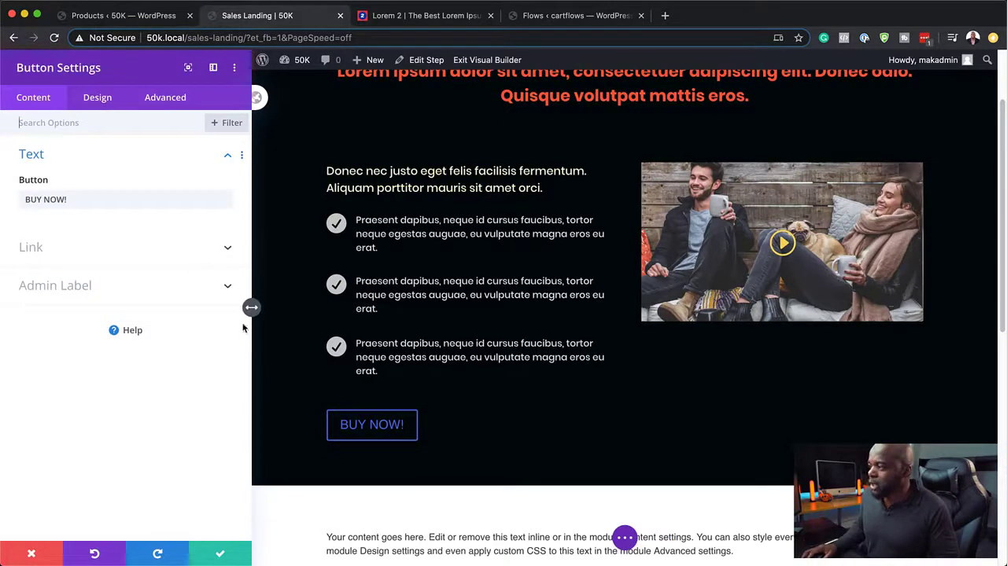
click(97, 98)
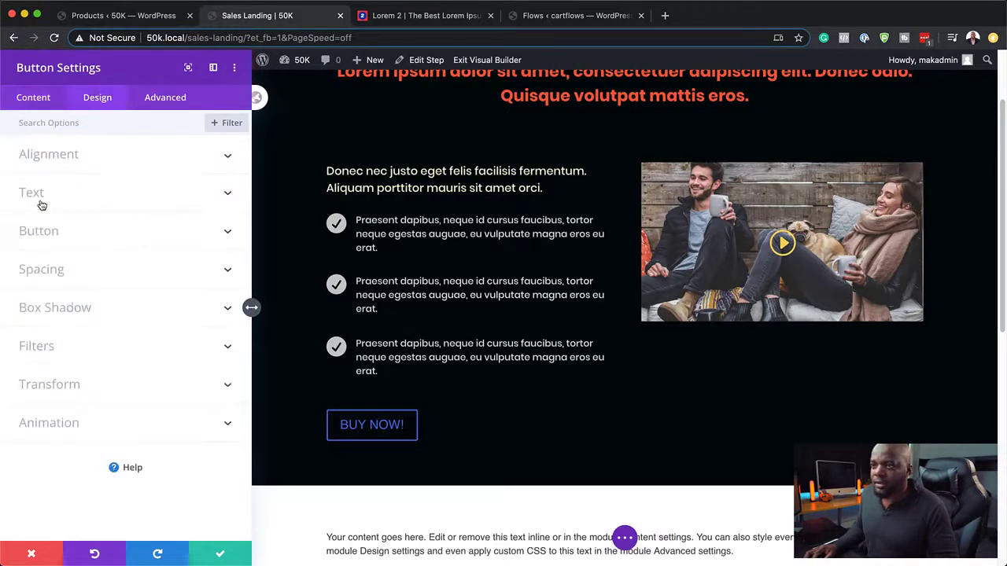
click(39, 231)
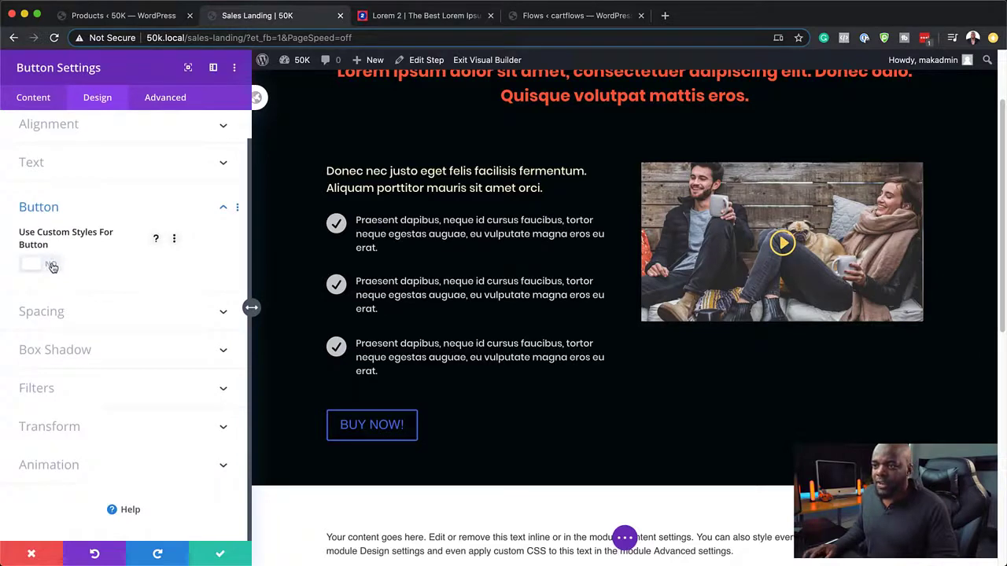
click(41, 264)
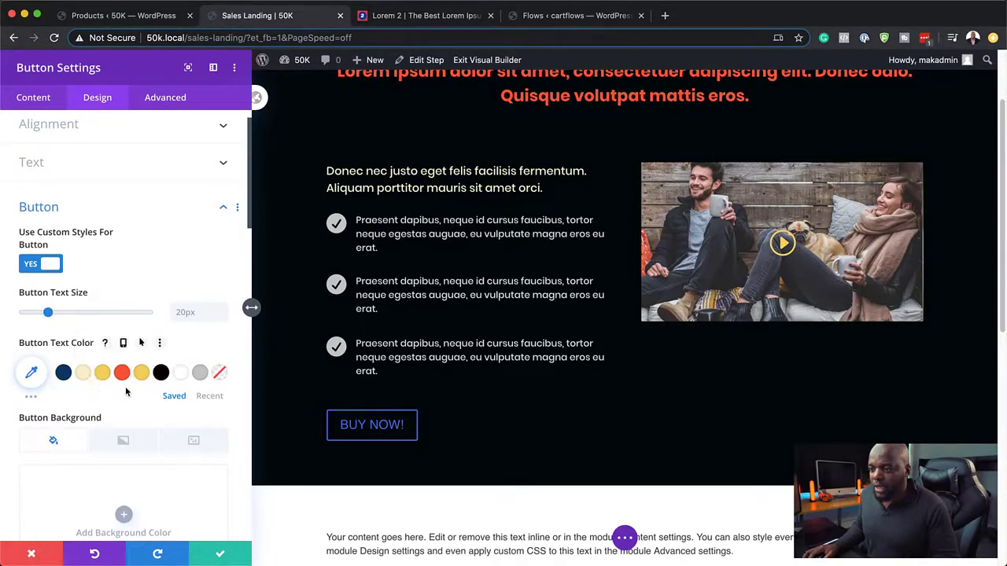
scroll(127, 392, down, 1)
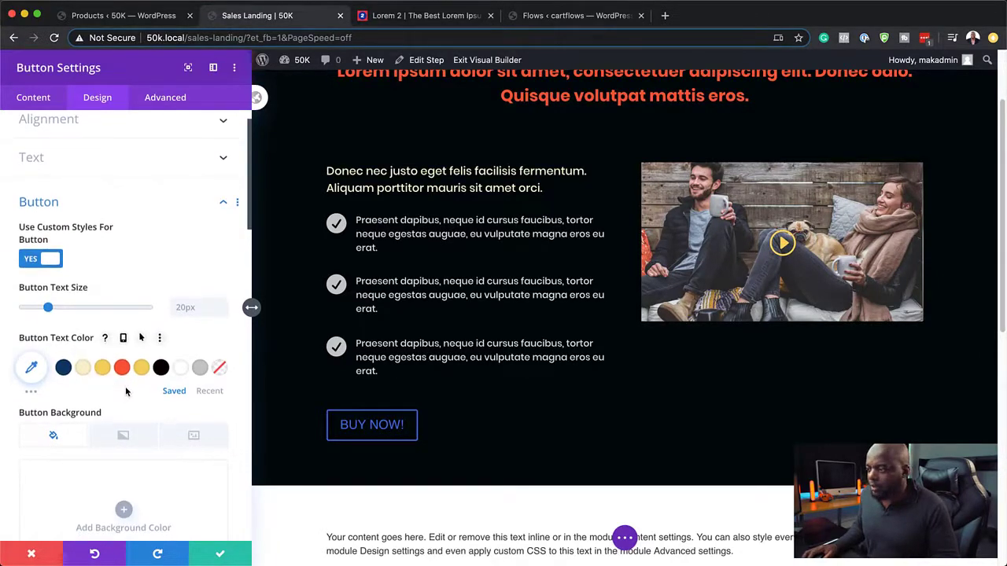
click(84, 370)
scroll(126, 418, down, 5)
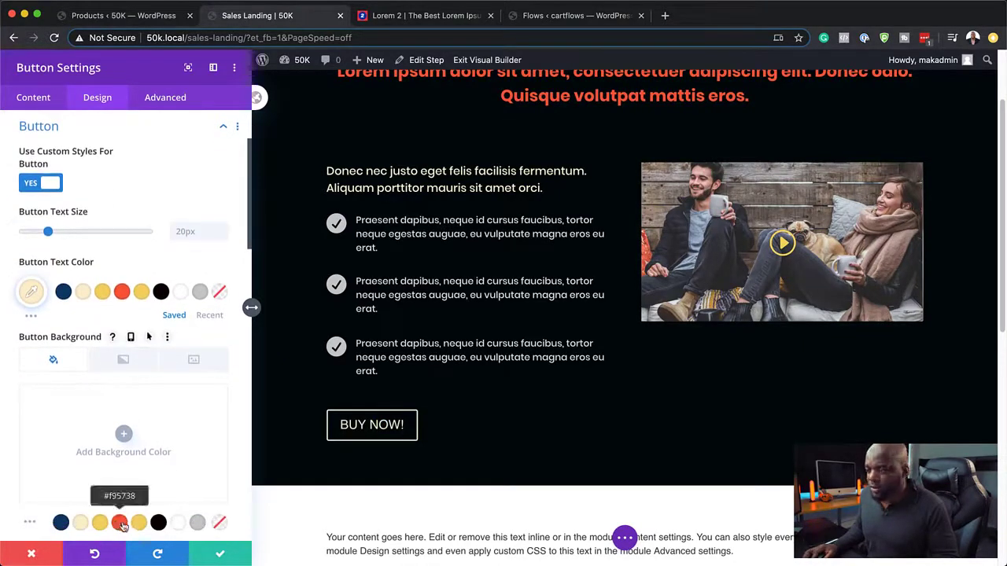
click(141, 524)
click(118, 524)
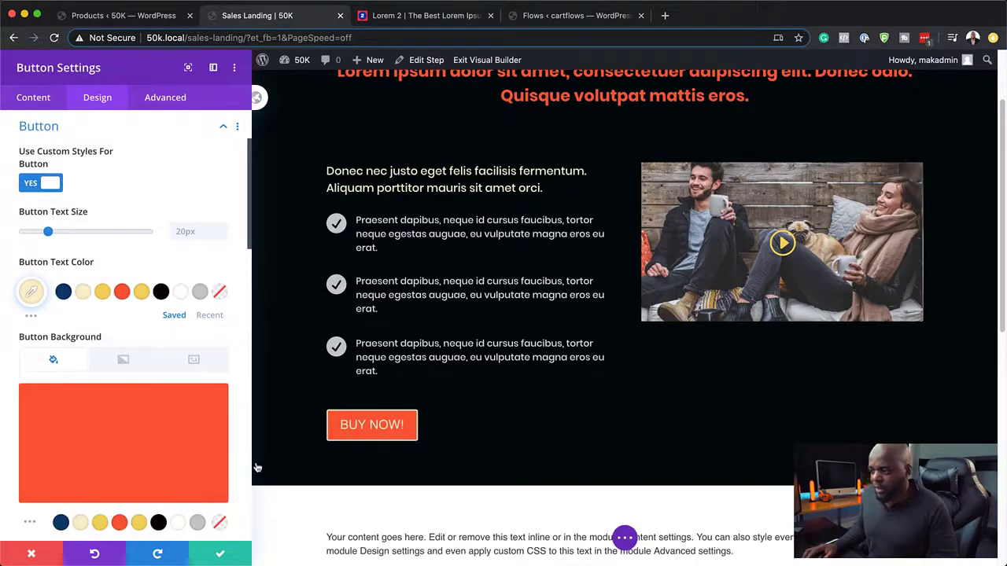
Step: Give the BUY NOW! button a red border
scroll(144, 404, down, 5)
scroll(133, 498, down, 2)
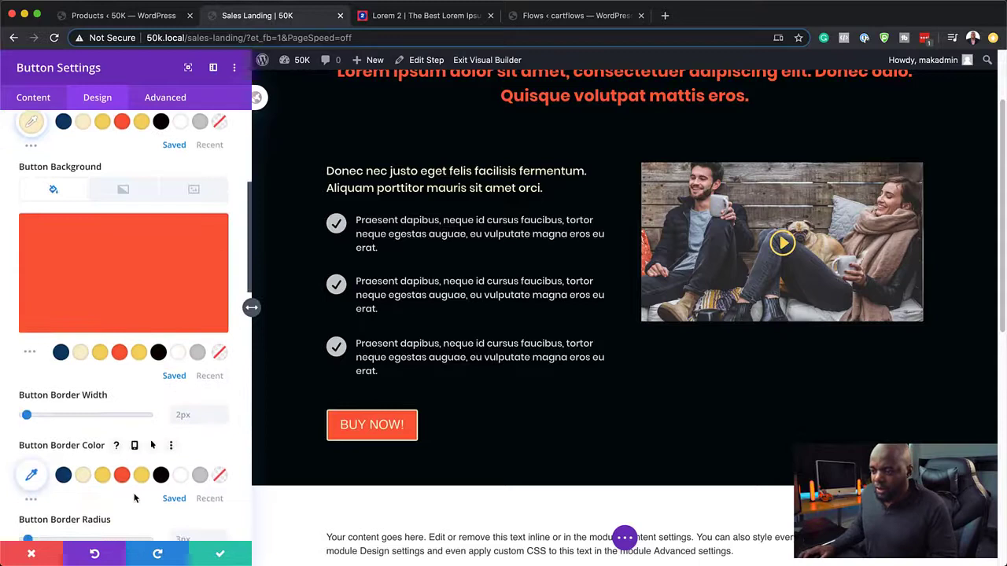
click(105, 467)
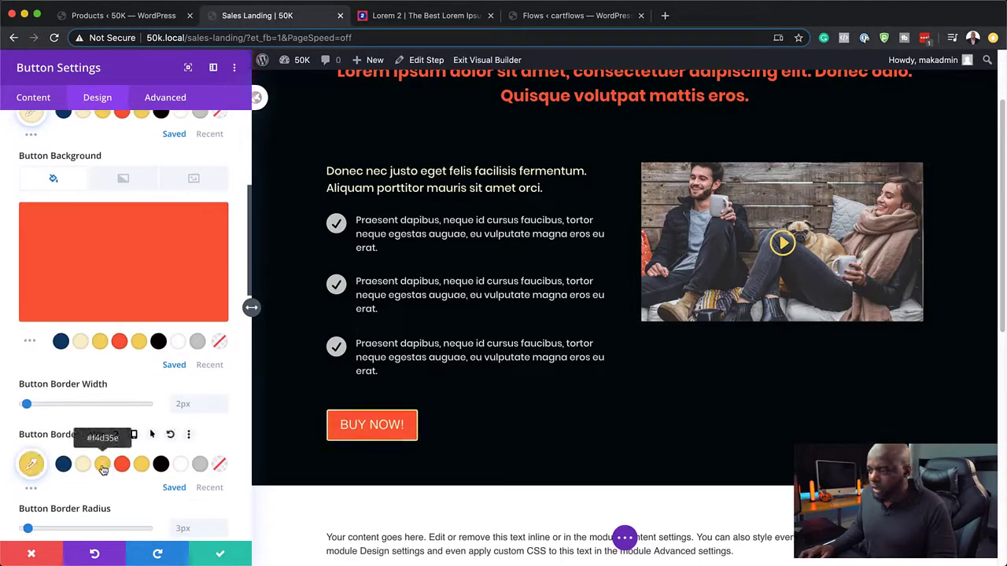
click(123, 466)
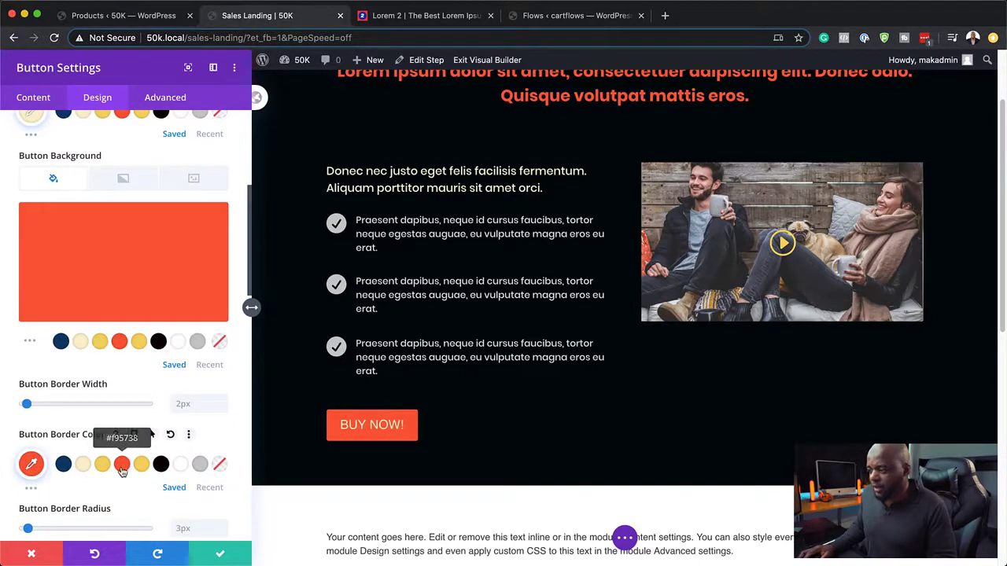
scroll(157, 496, down, 4)
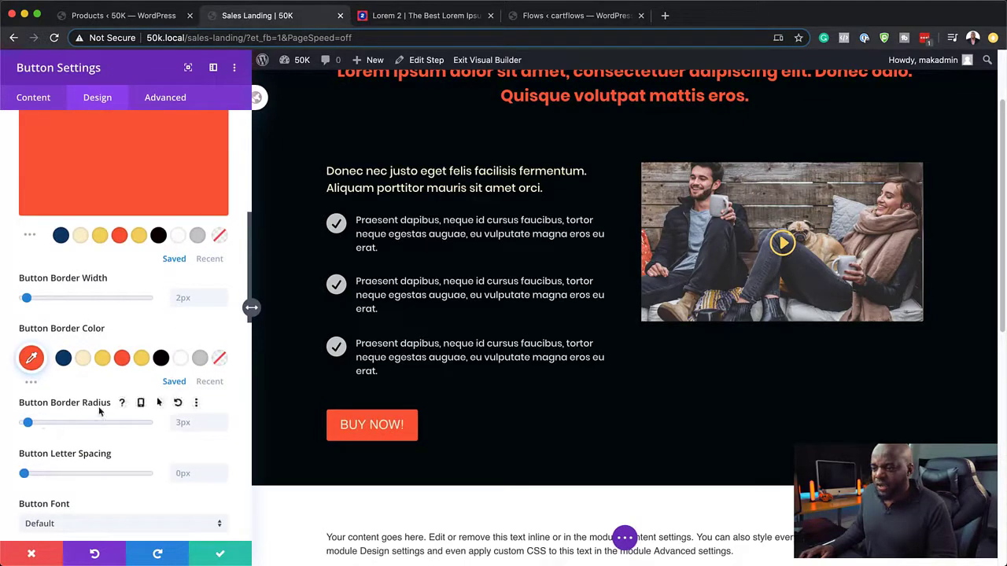
scroll(158, 445, down, 3)
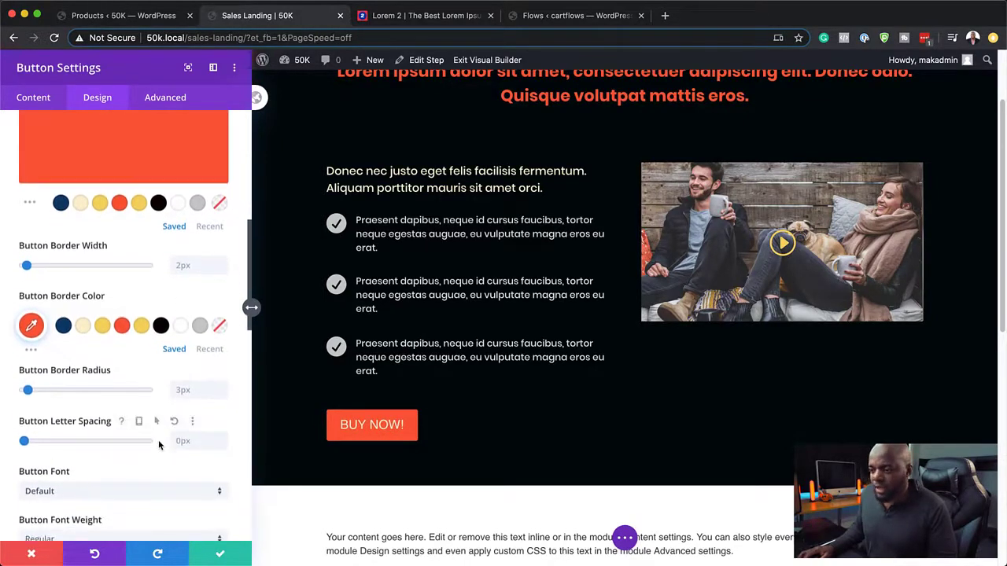
Step: Set the BUY NOW! button text to bold Poppins
click(145, 462)
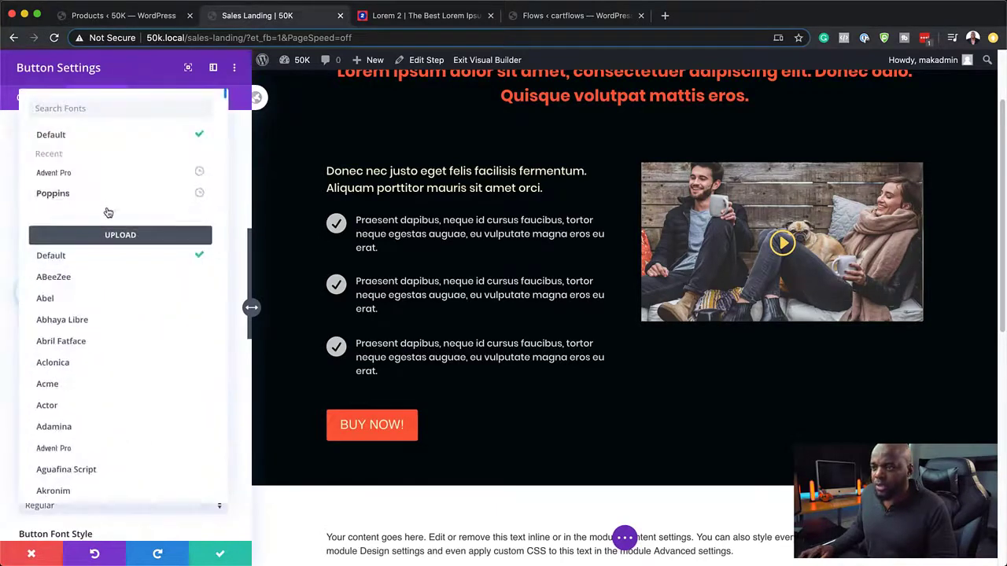
click(82, 194)
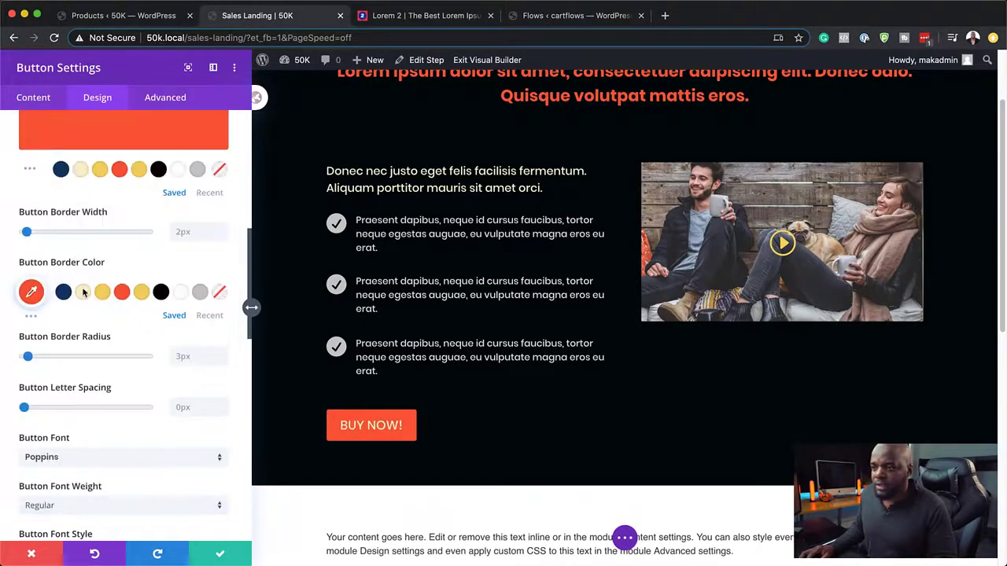
click(82, 507)
click(82, 443)
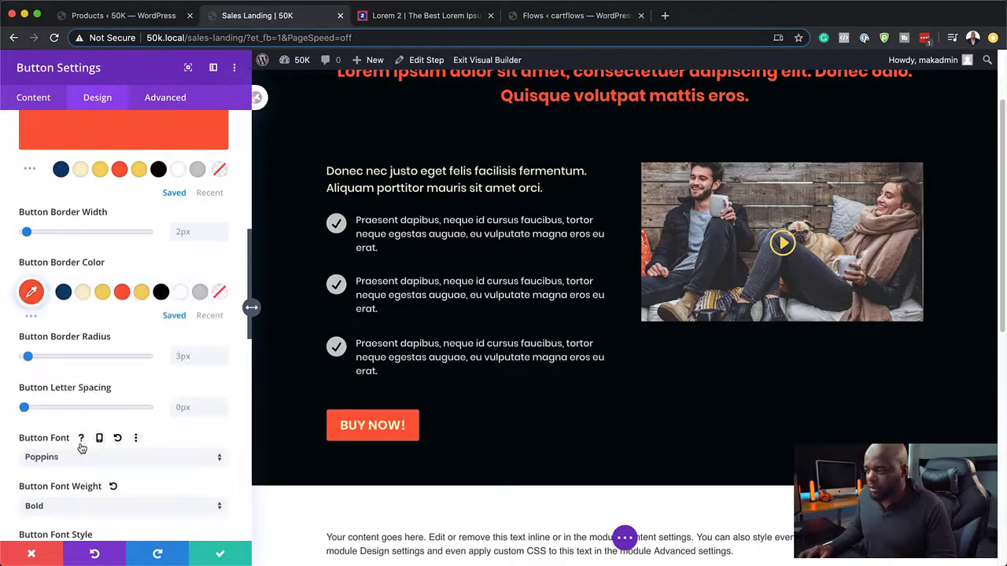
scroll(96, 460, down, 1)
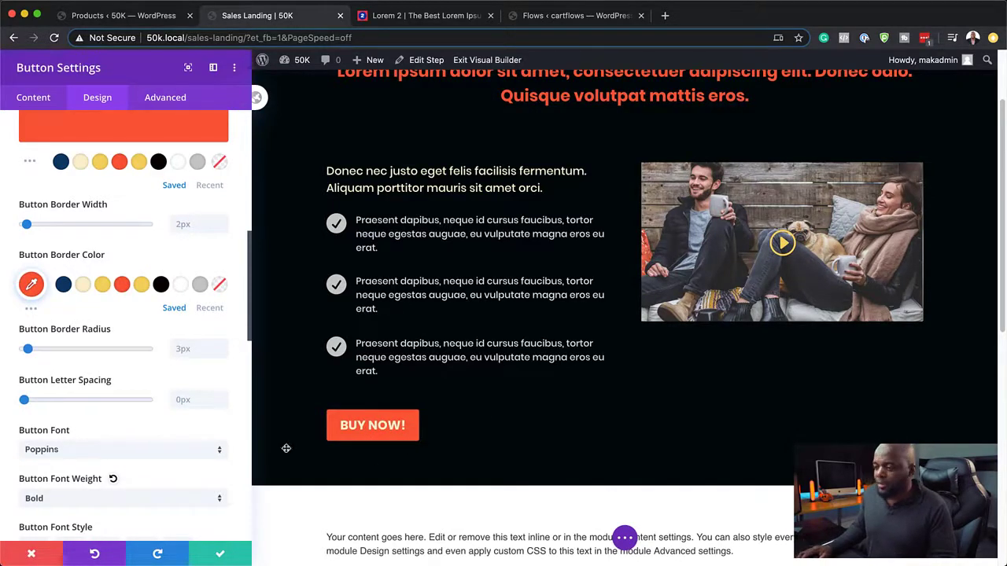
scroll(602, 291, up, 3)
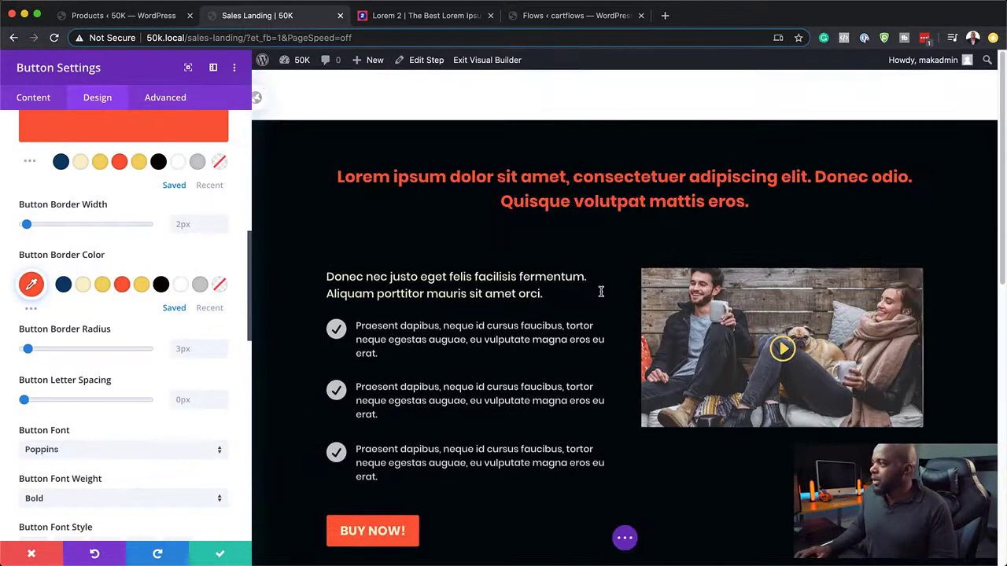
Step: Set the hero section's top margin to -80px and save
click(227, 553)
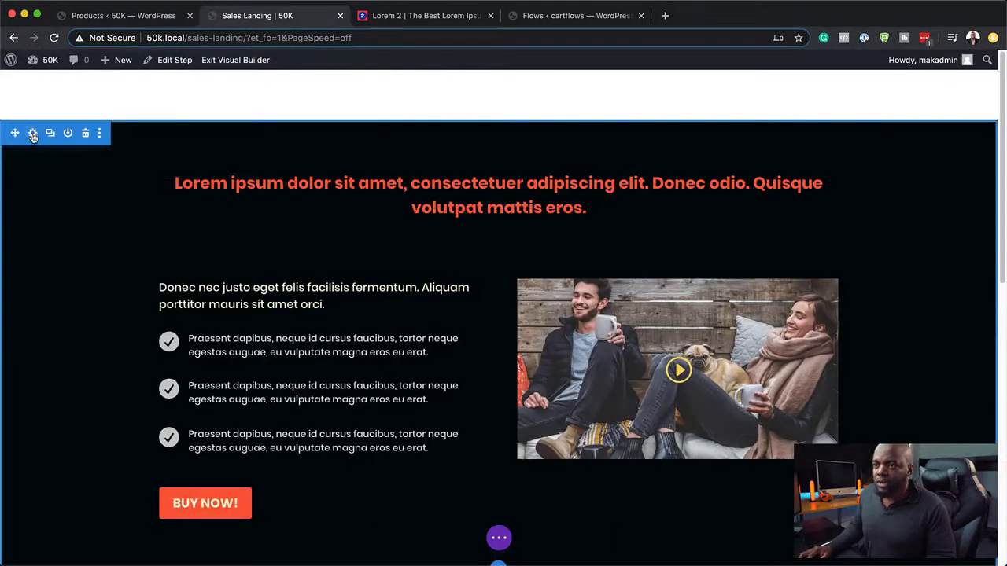
click(33, 133)
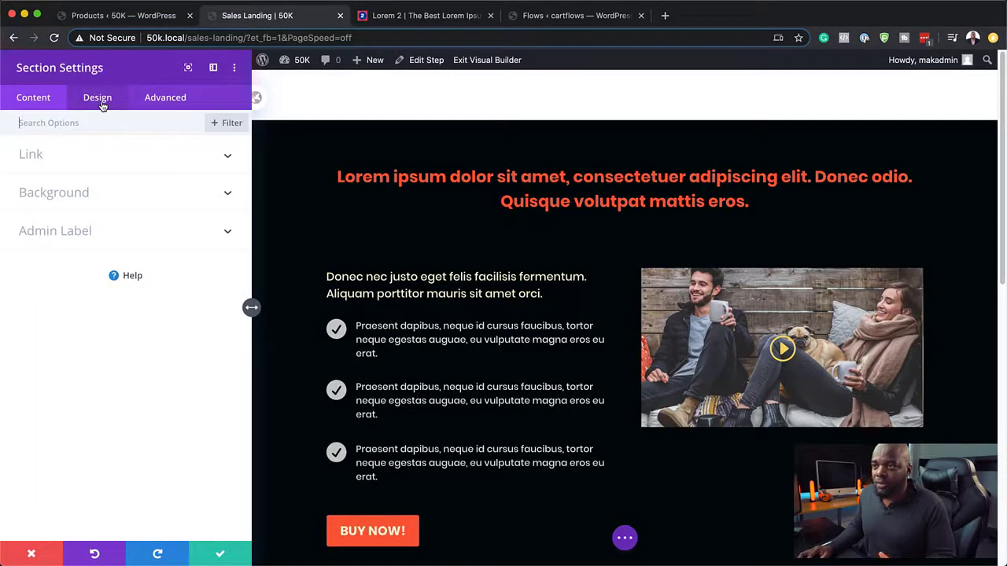
click(99, 100)
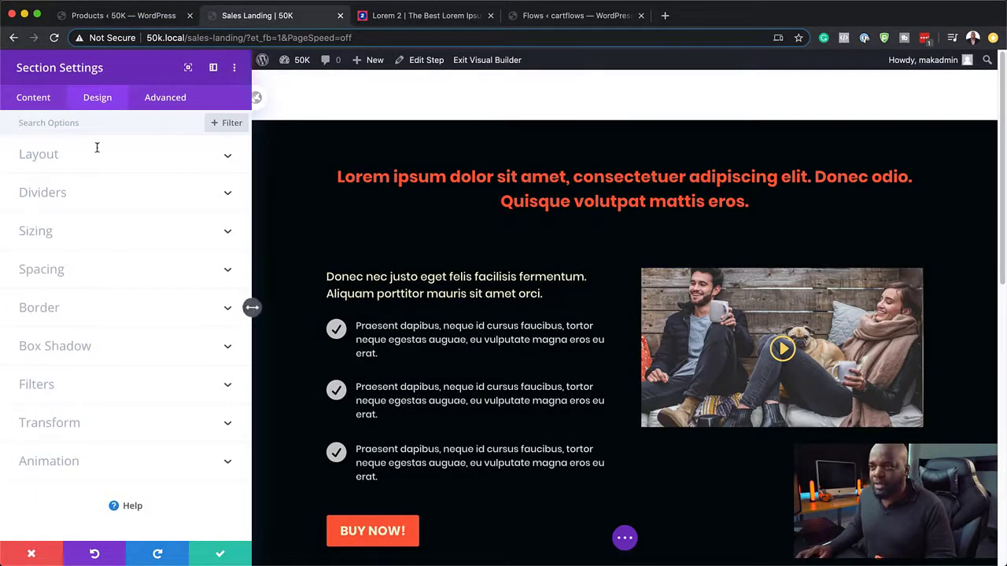
click(47, 270)
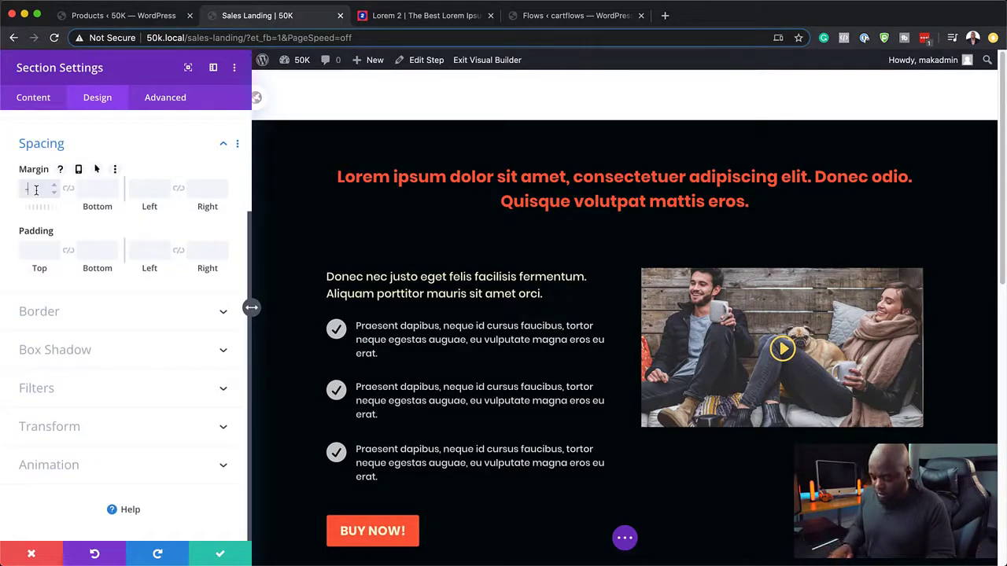
text(-80px)
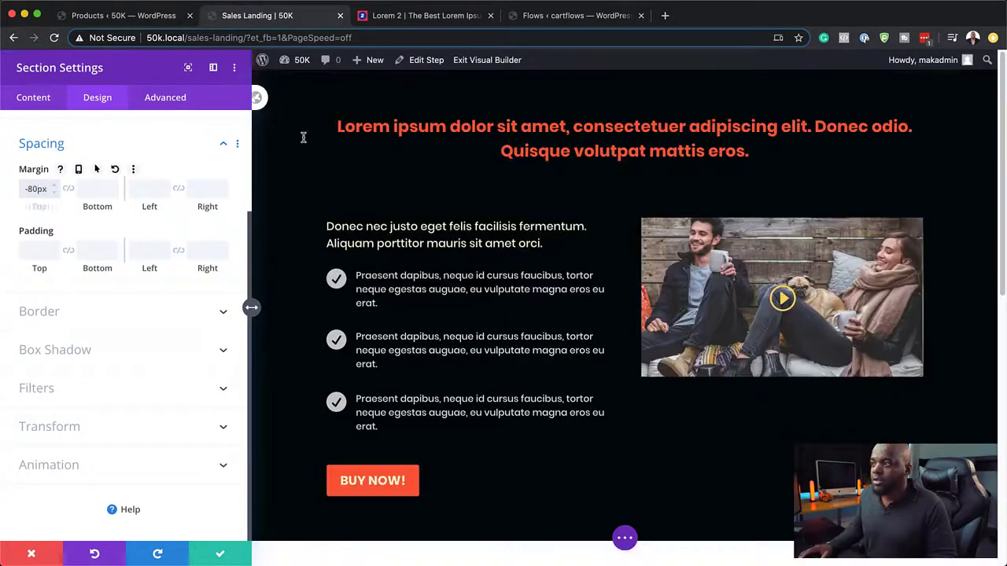
click(234, 558)
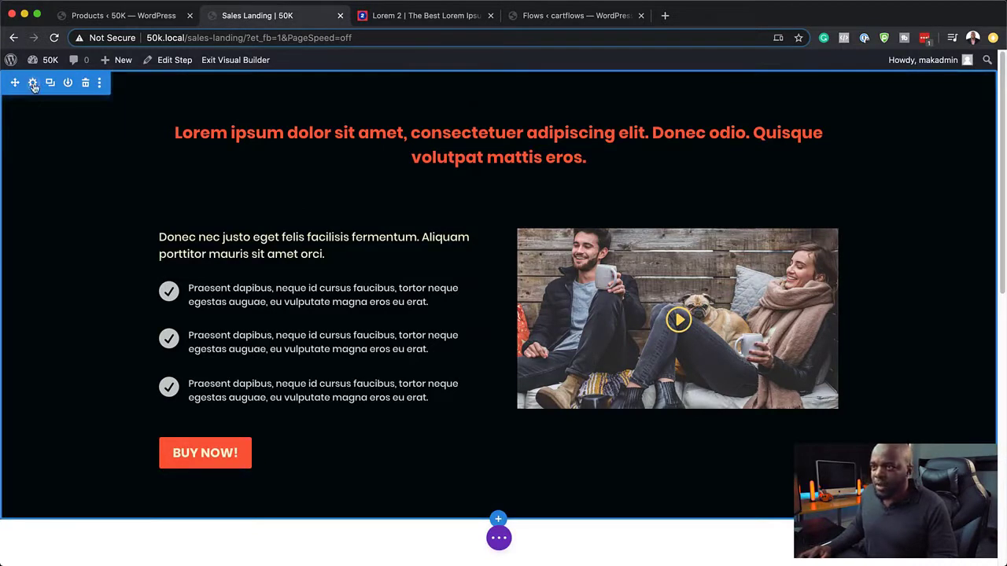
Step: Give the hero section 7vw top and bottom padding and save
click(33, 84)
click(100, 102)
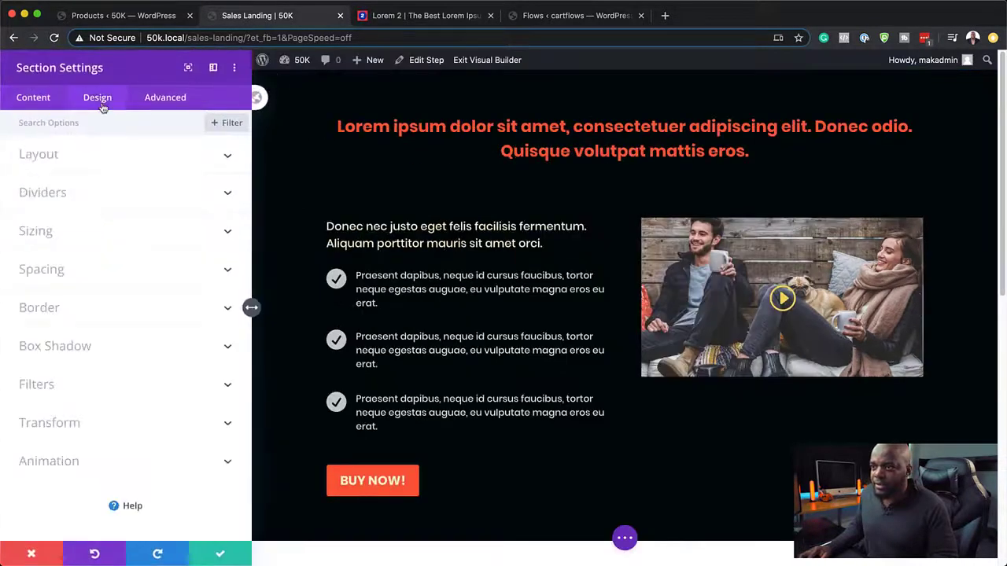
click(43, 270)
click(36, 250)
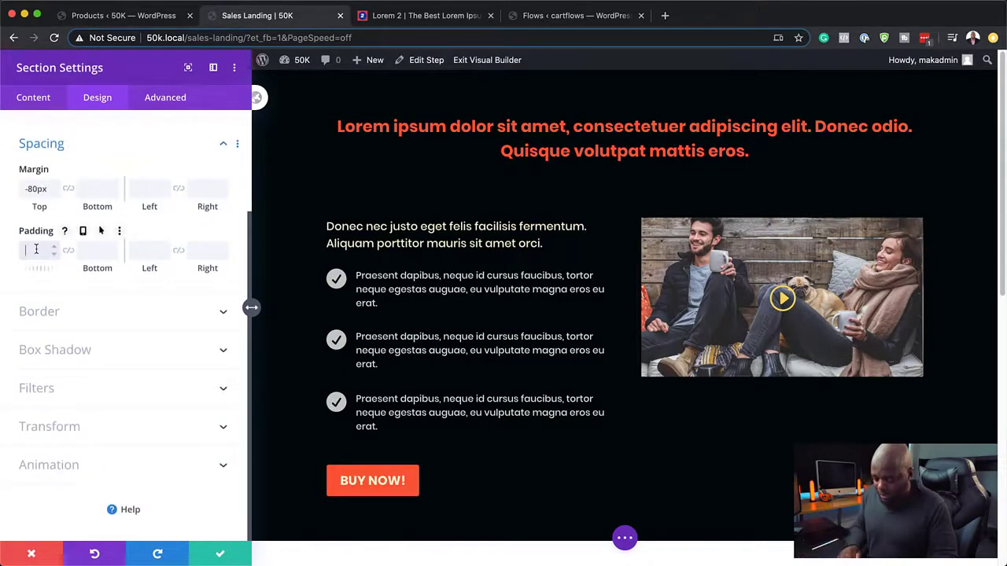
text(7vw)
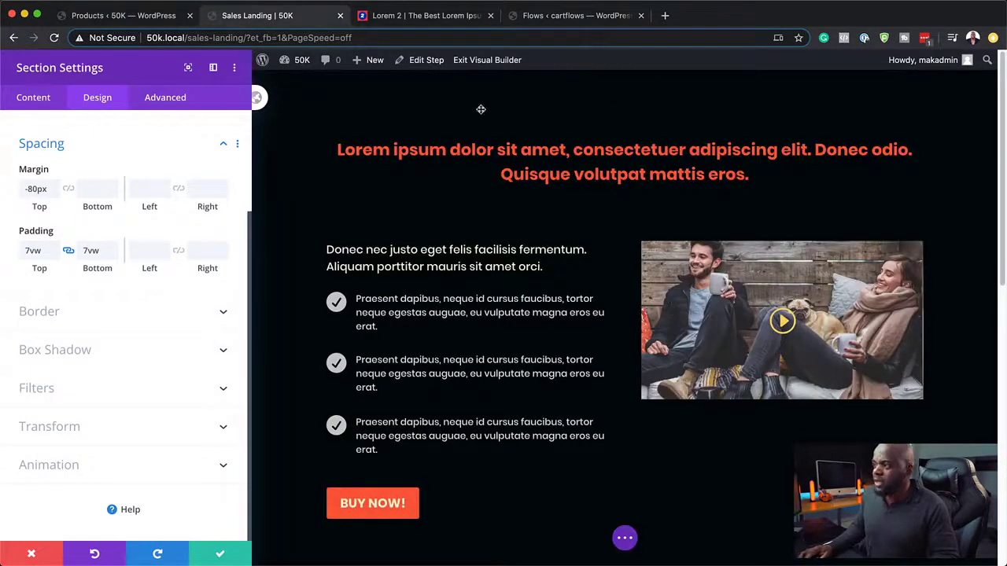
scroll(474, 414, down, 4)
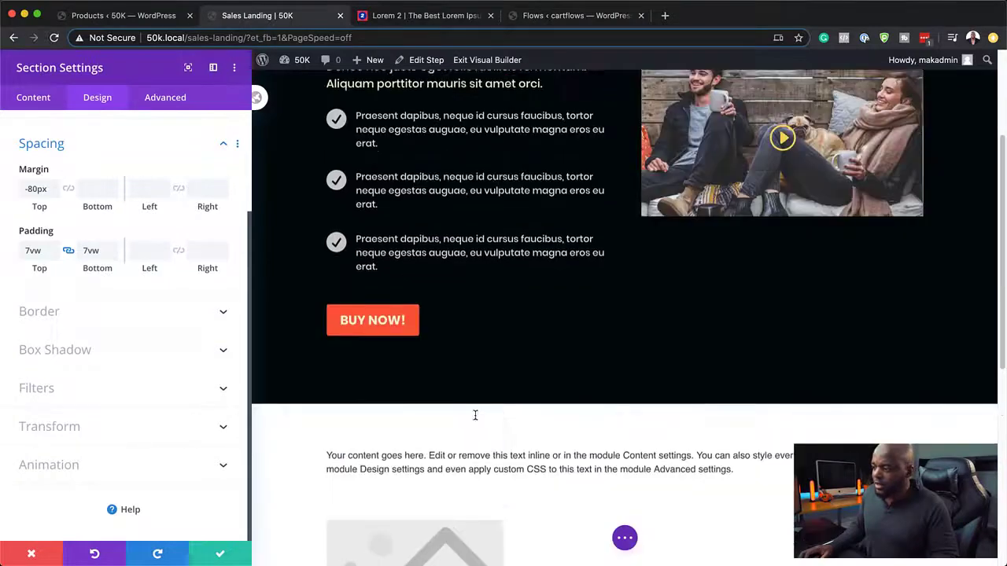
scroll(548, 329, up, 4)
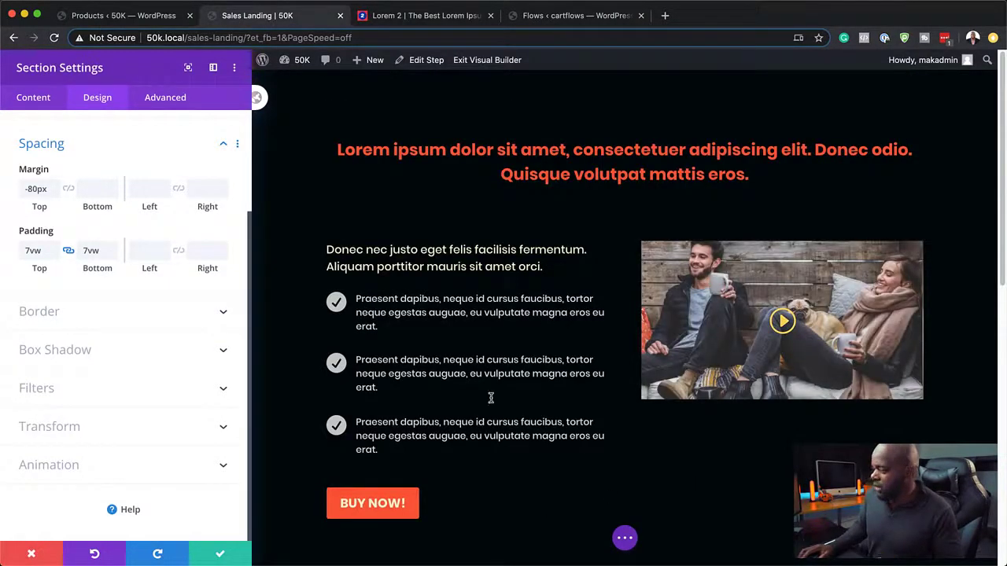
click(223, 557)
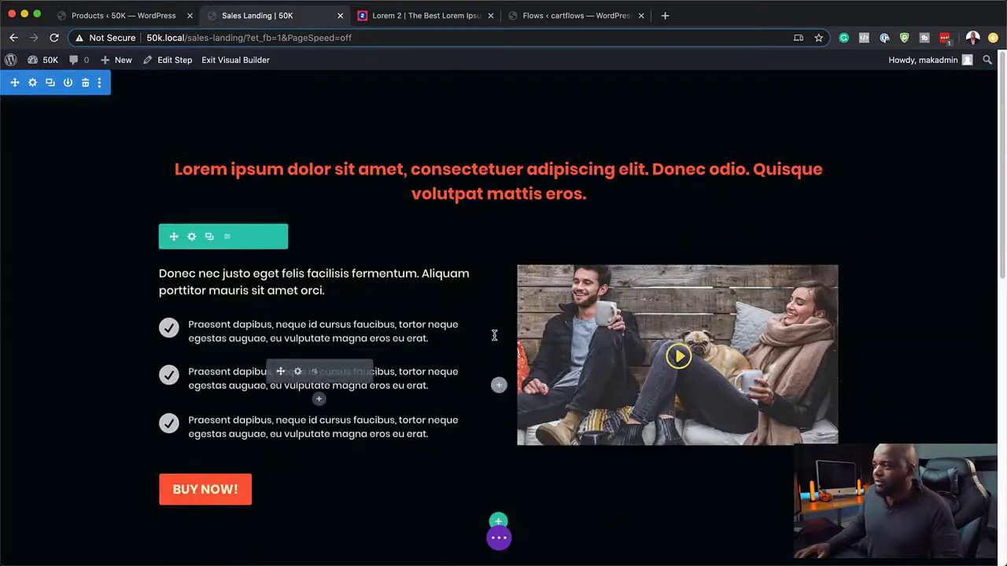
Step: In the lower section's background settings, pick the cream #faf0ca swatch
scroll(472, 362, down, 2)
scroll(468, 364, down, 8)
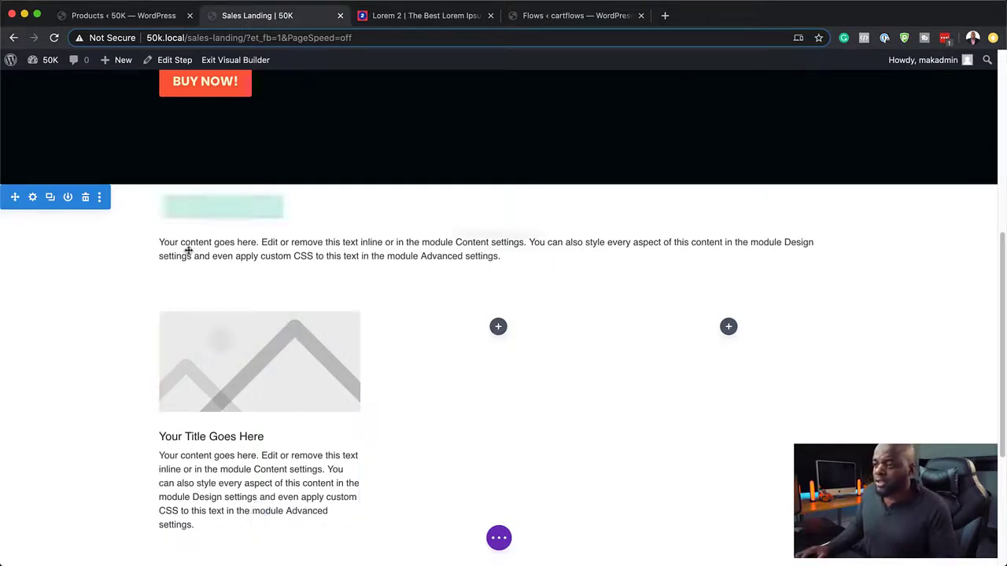
click(33, 197)
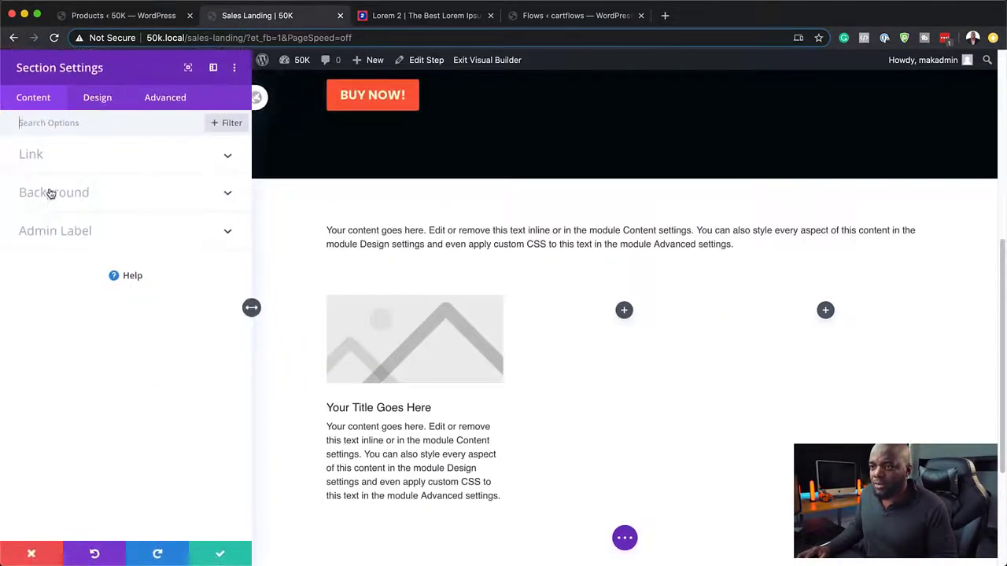
click(49, 194)
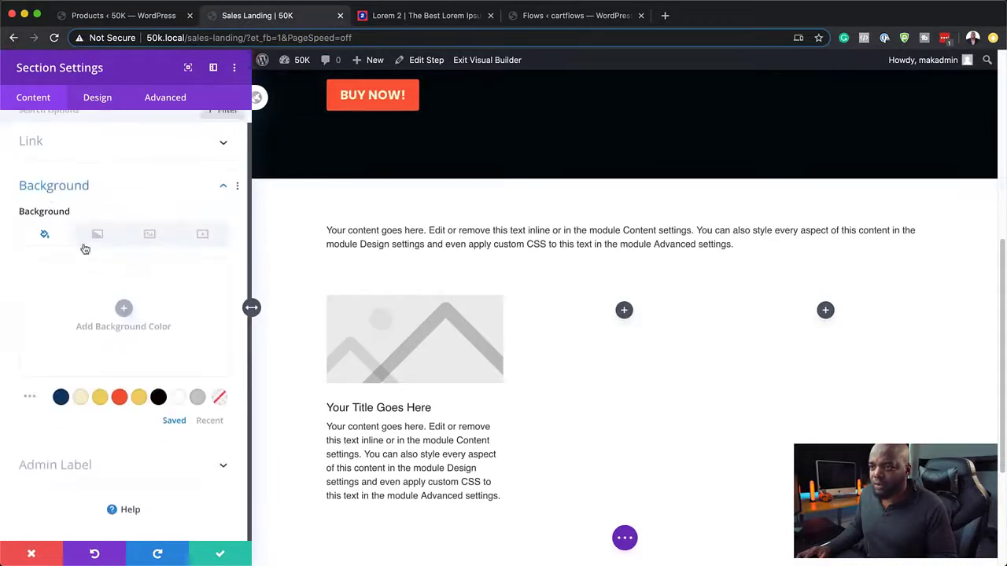
click(79, 398)
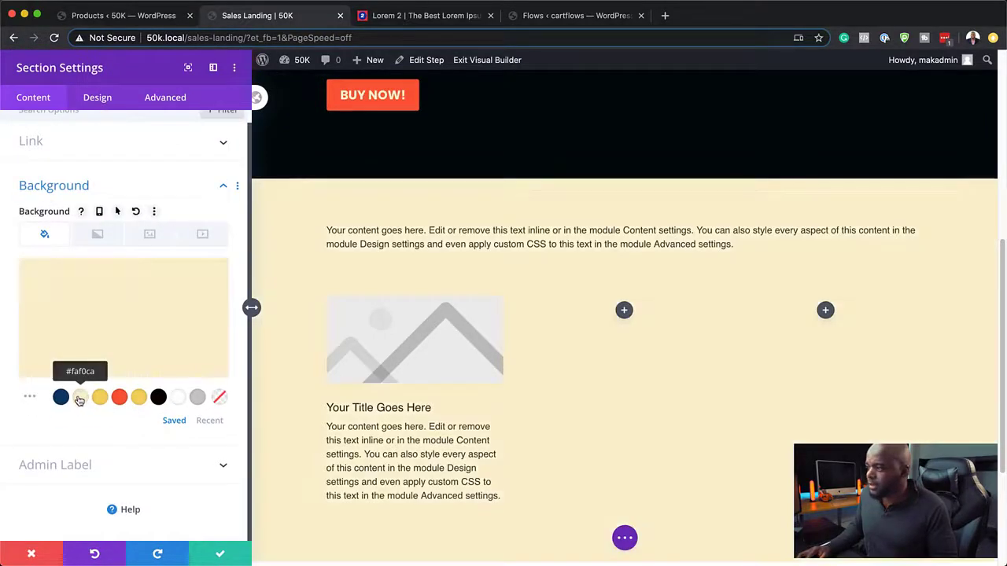
scroll(620, 426, up, 3)
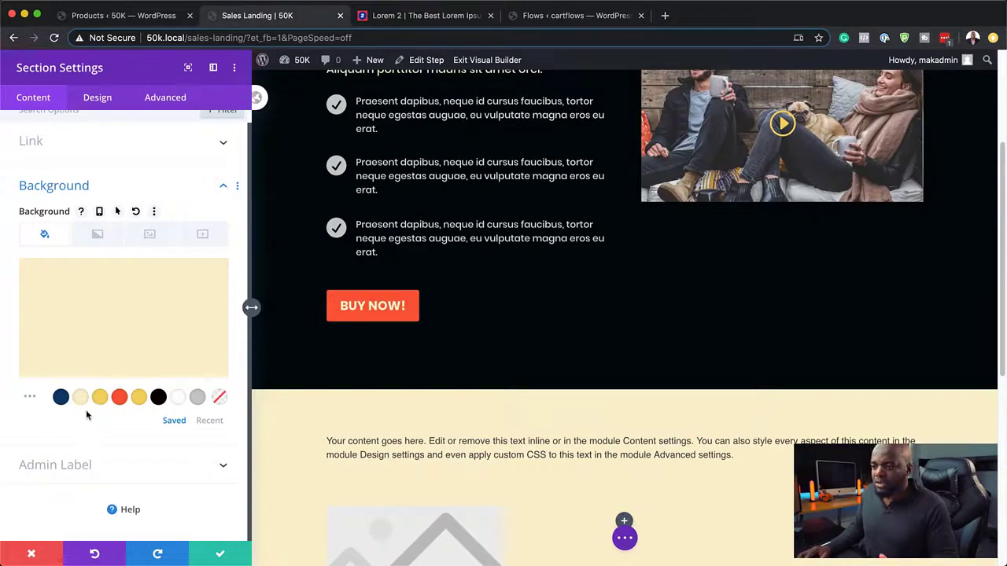
Step: Replace the text module's placeholder with the copied 'Morbi in sem quis dui placerat ornare' paragraph
click(221, 556)
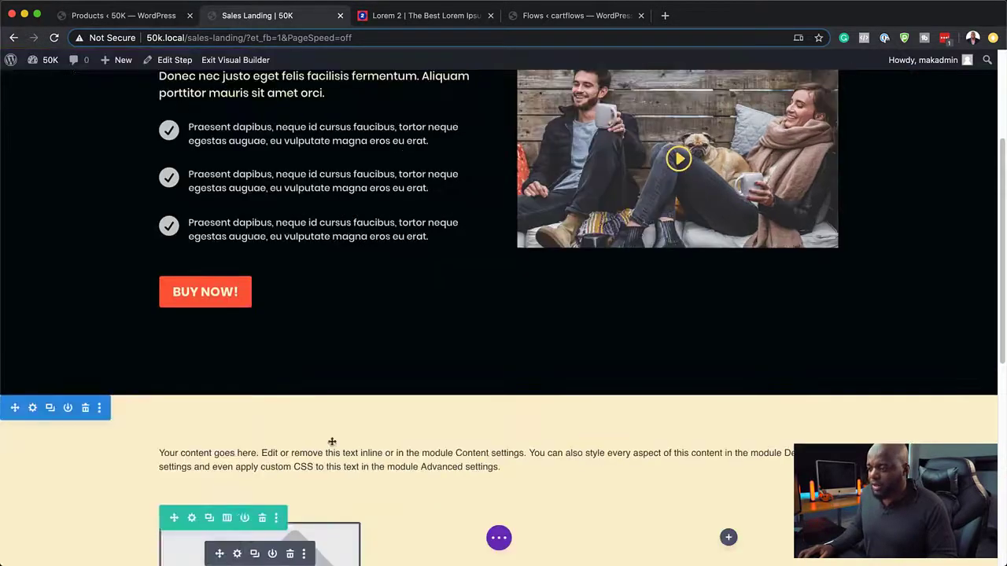
scroll(400, 414, down, 3)
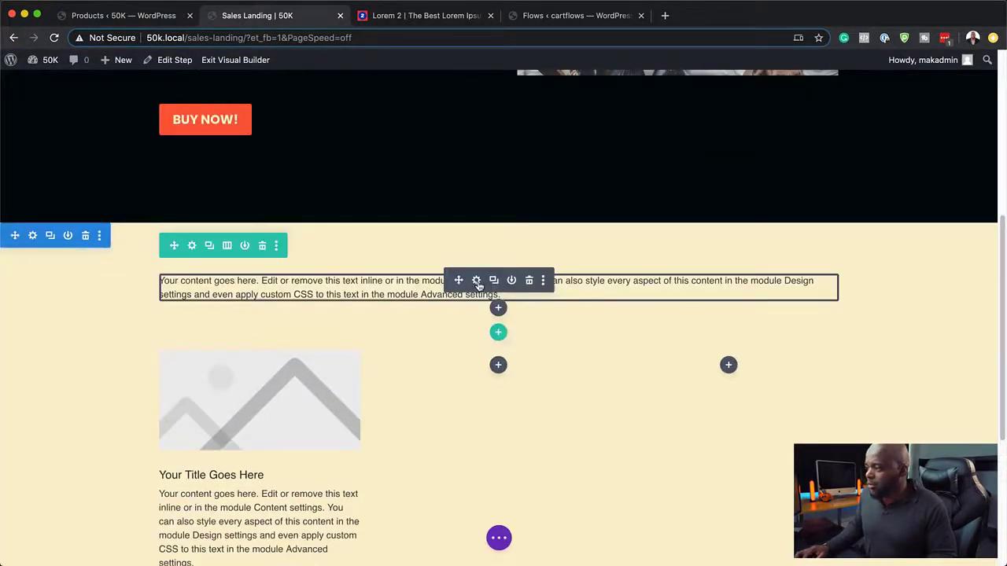
click(477, 281)
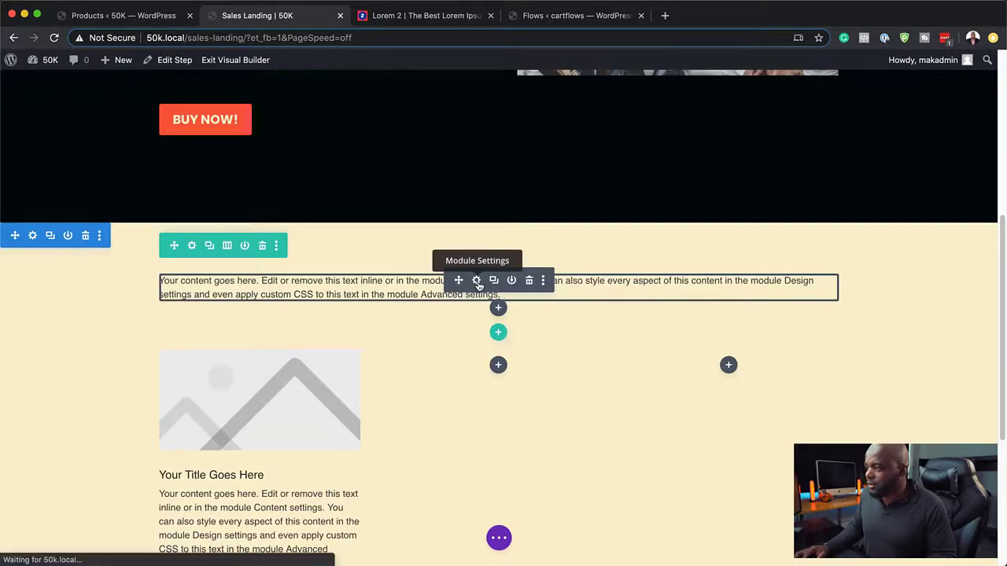
key(ctrl+Tab)
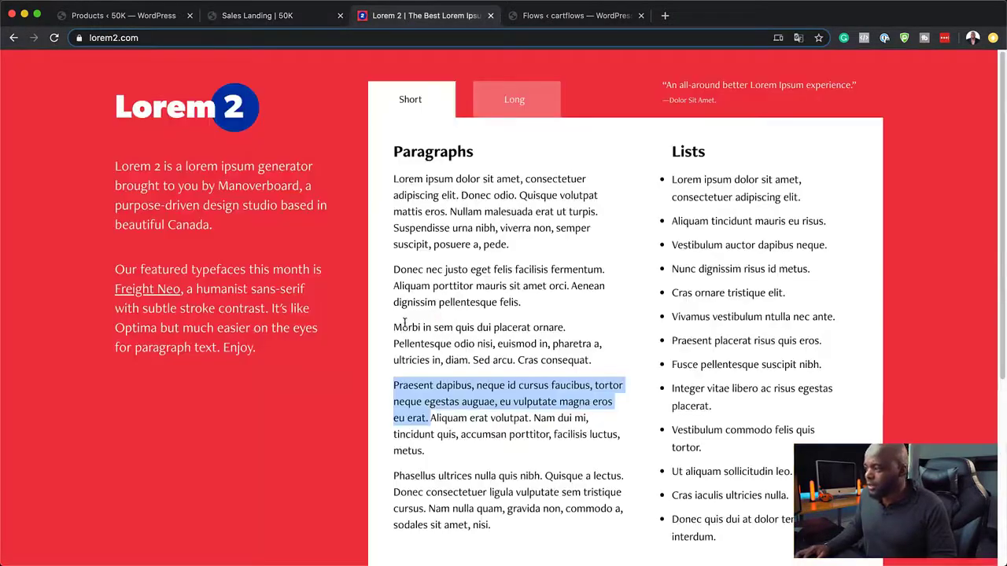
drag(395, 326, 482, 359)
key(super+c)
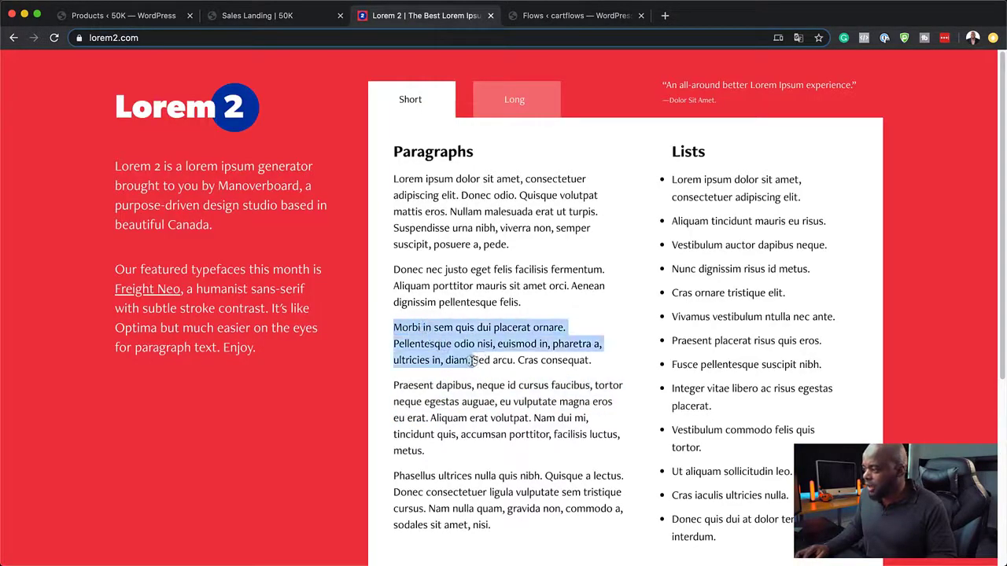
click(257, 16)
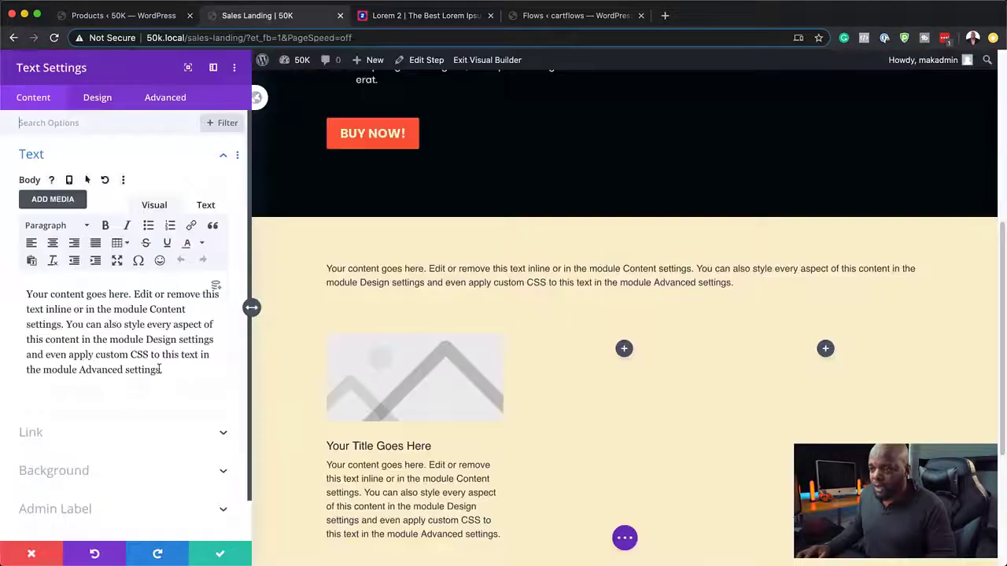
drag(161, 370, 16, 292)
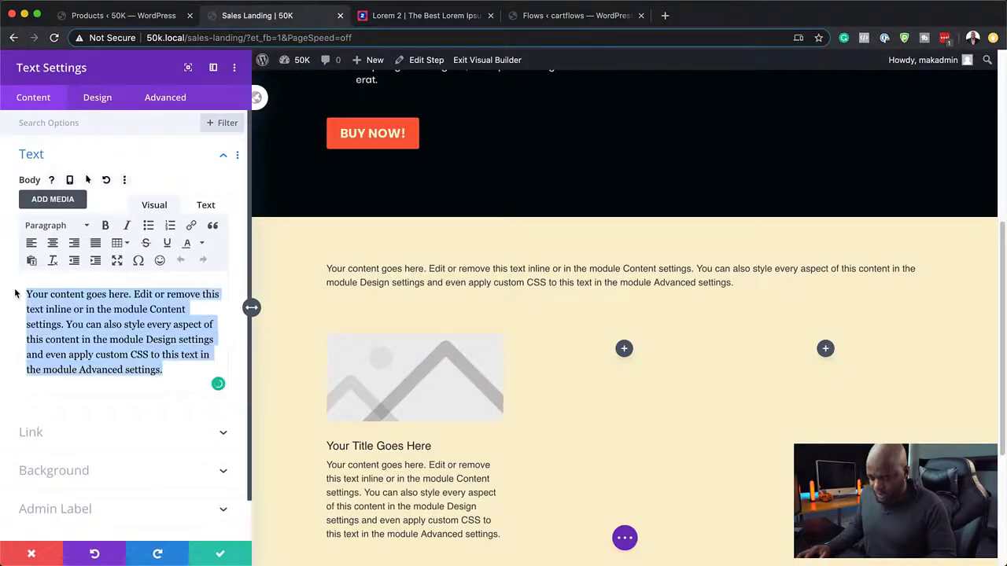
key(super+v)
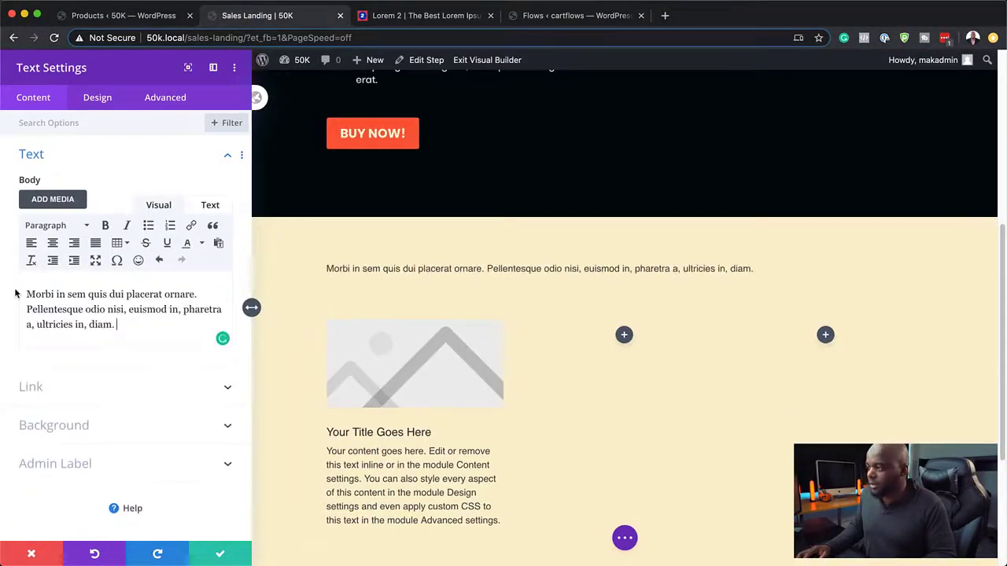
click(104, 98)
Step: Center the paragraph and color it navy #0d3b66
click(54, 159)
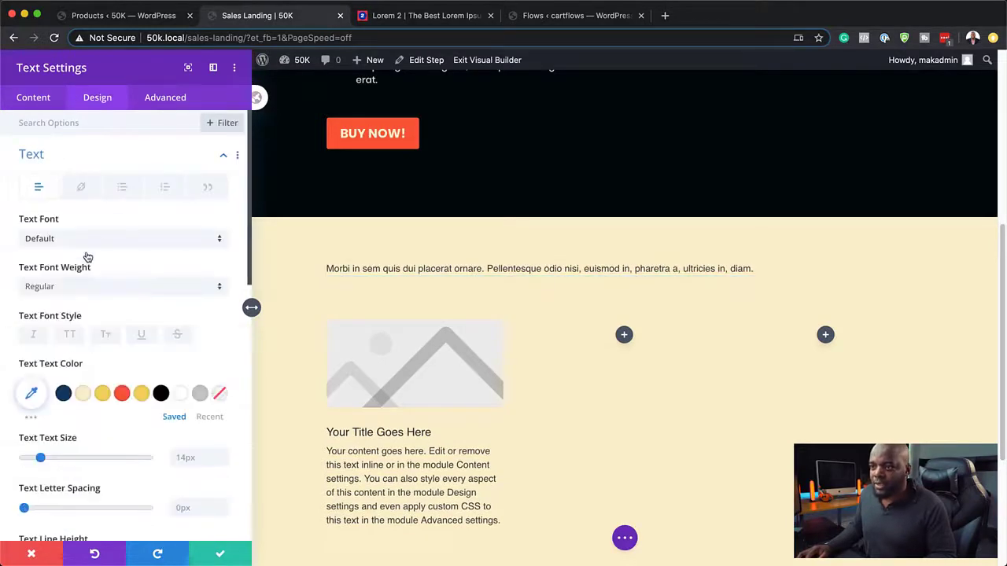
scroll(127, 416, down, 5)
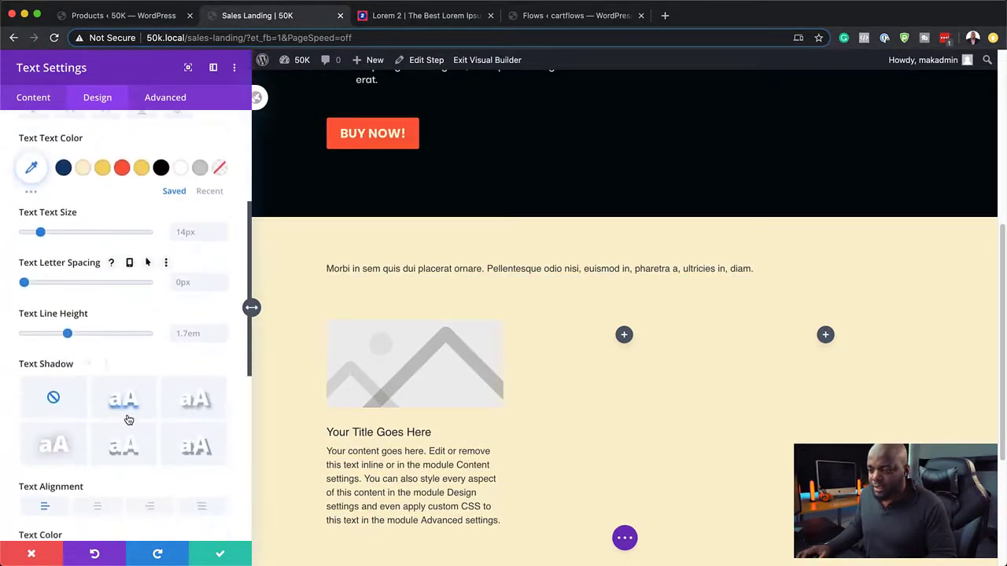
click(96, 499)
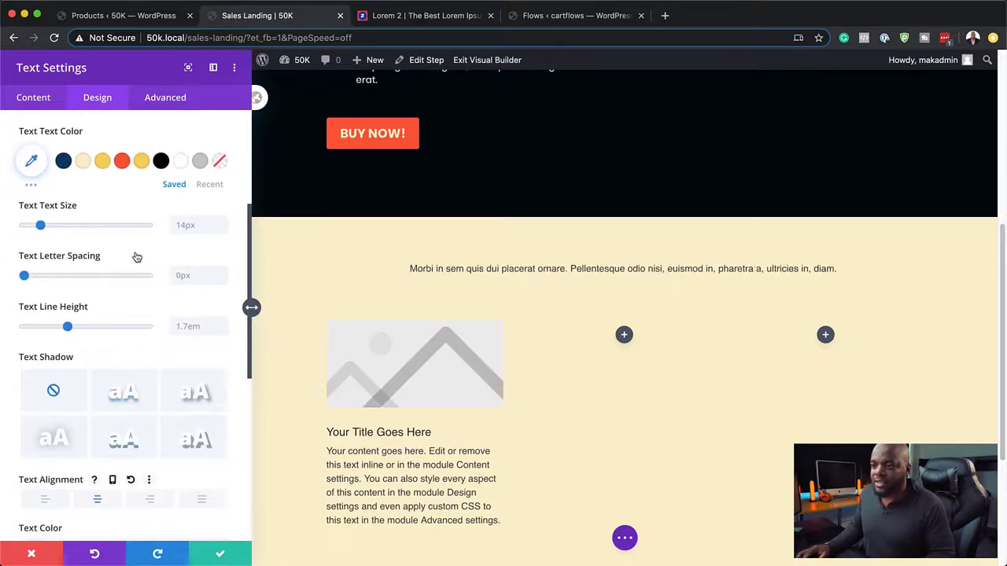
scroll(132, 255, up, 1)
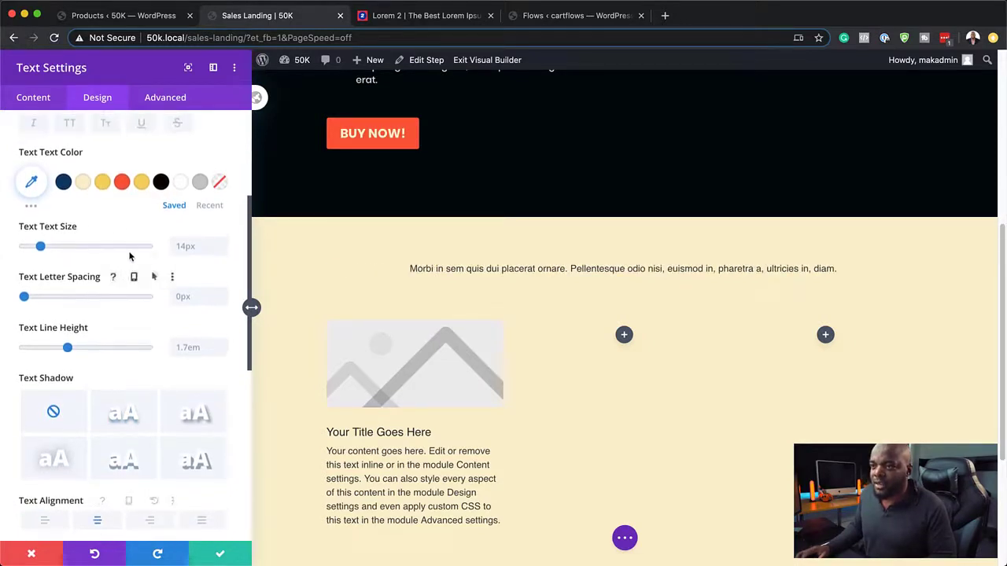
click(64, 183)
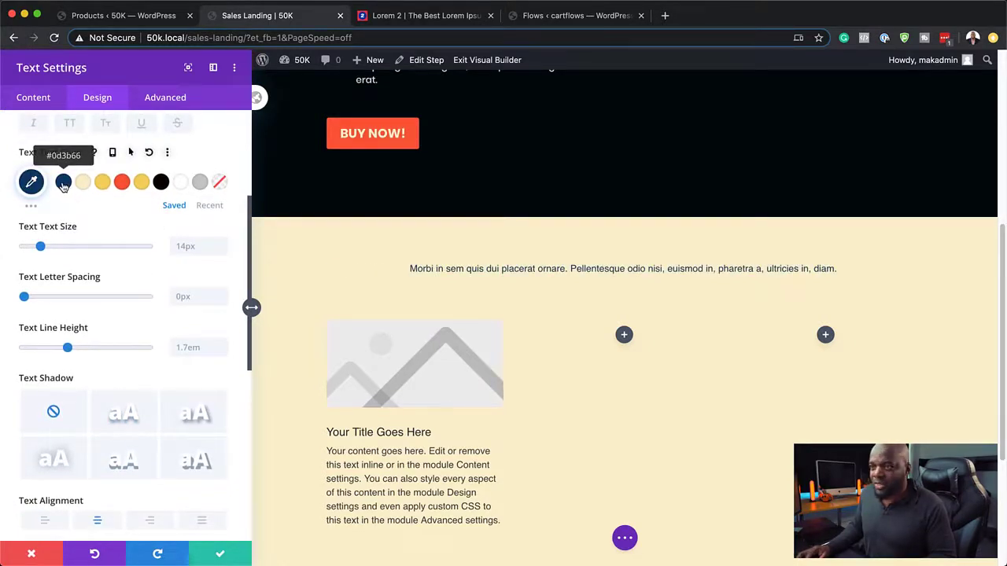
Step: Make the paragraph bold uppercase Poppins at 24px
scroll(118, 230, up, 1)
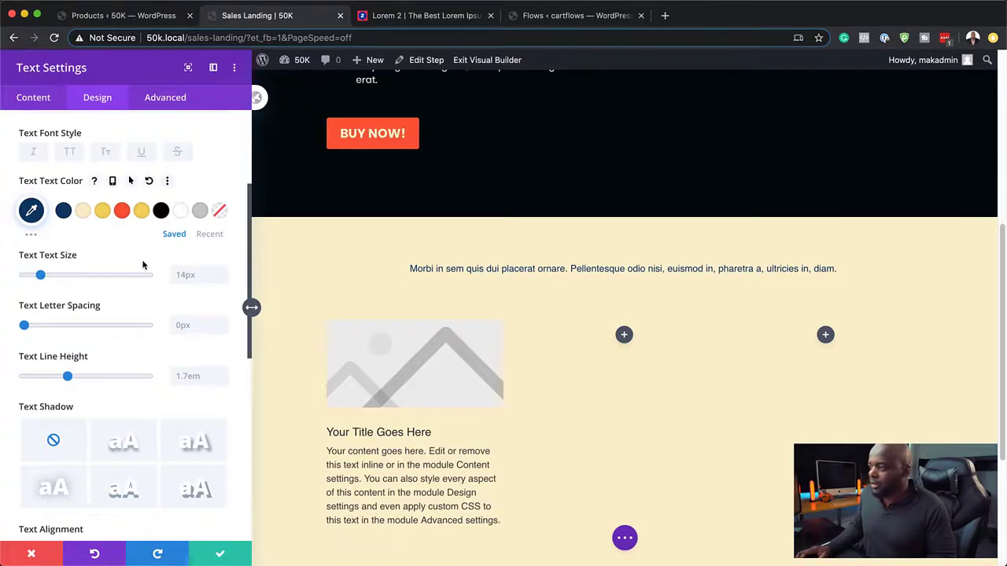
scroll(148, 277, up, 3)
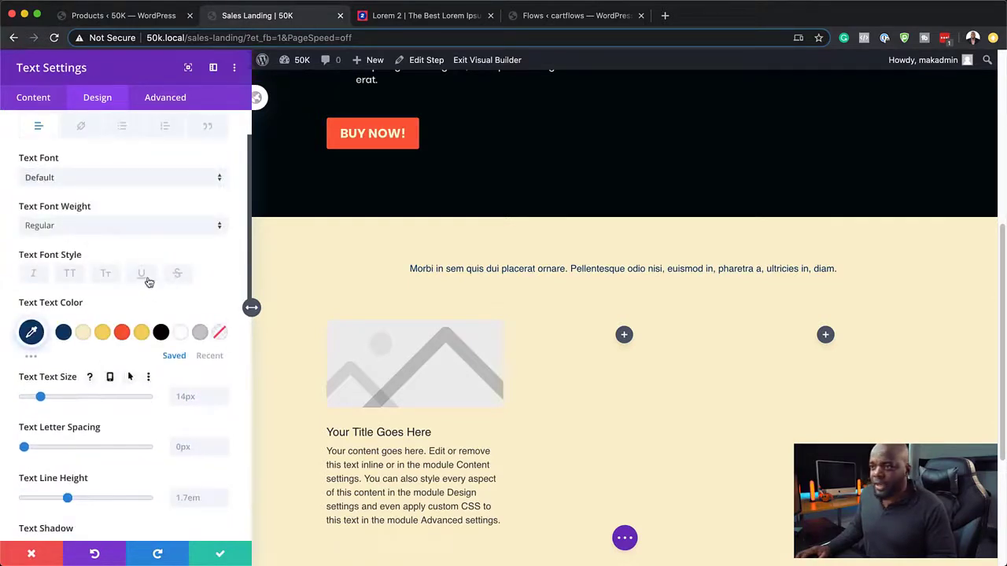
click(78, 179)
click(74, 196)
click(70, 275)
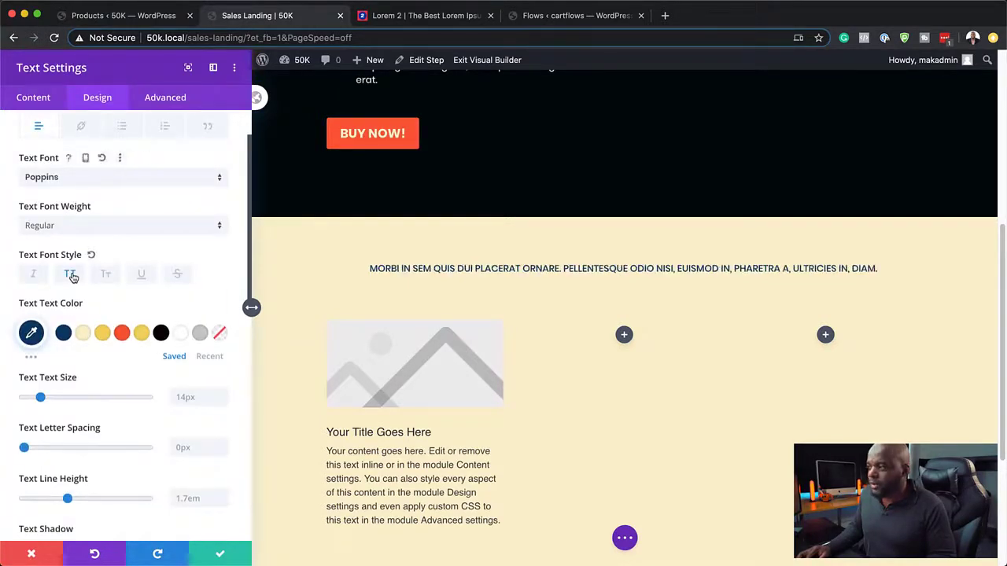
drag(40, 397, 51, 398)
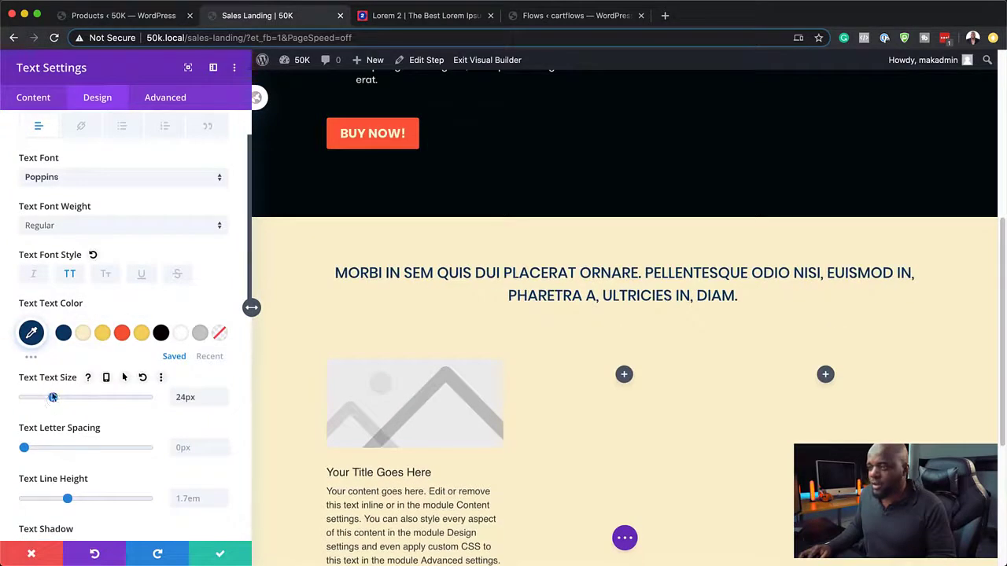
click(74, 223)
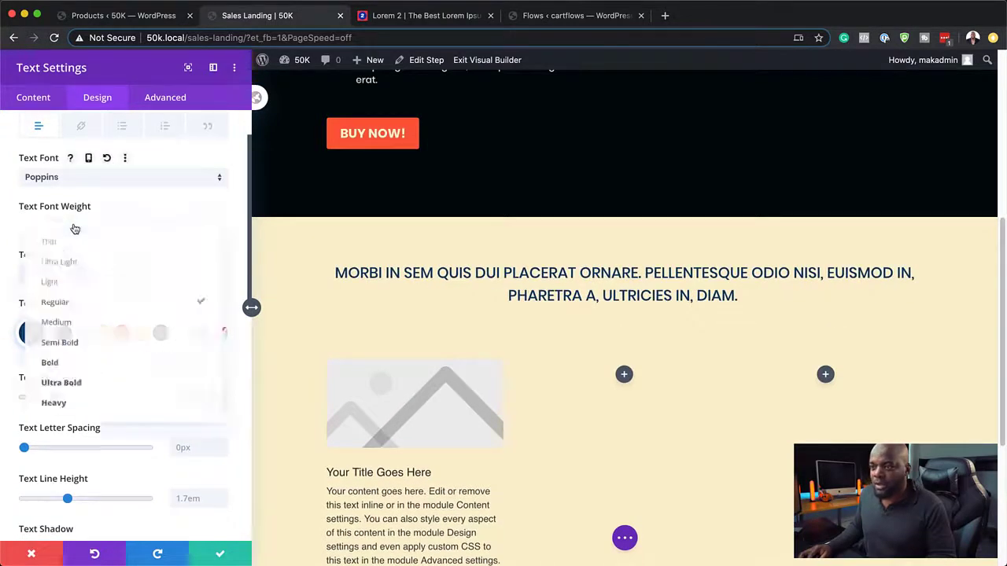
click(86, 363)
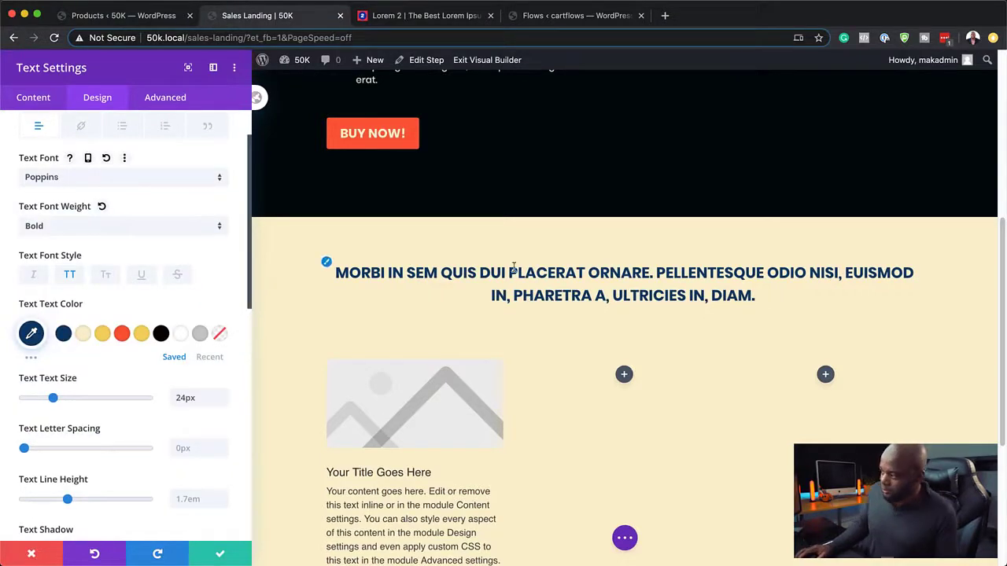
Step: Save the text styling and title the first blurb 'Benefit One'
click(220, 555)
scroll(483, 339, down, 2)
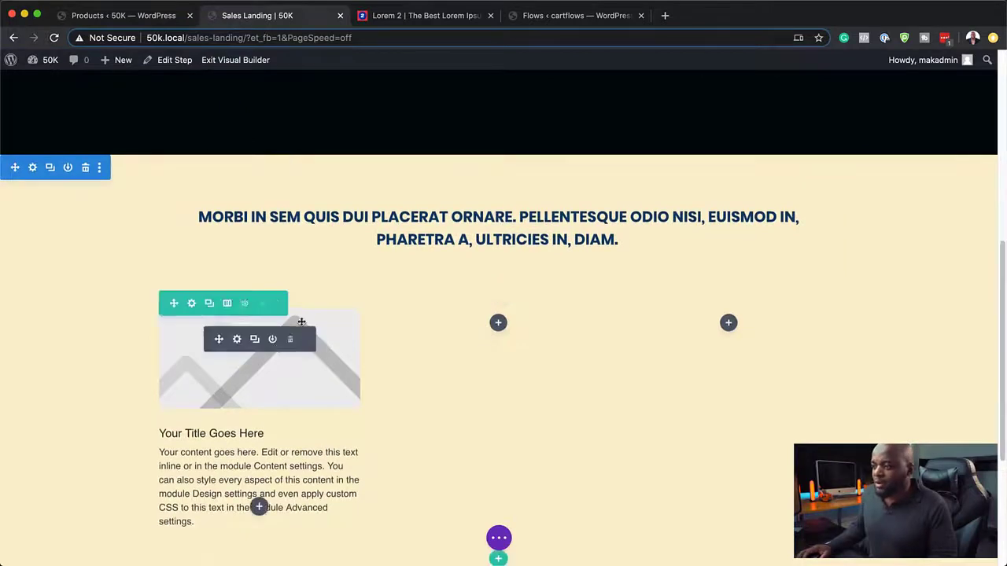
click(237, 339)
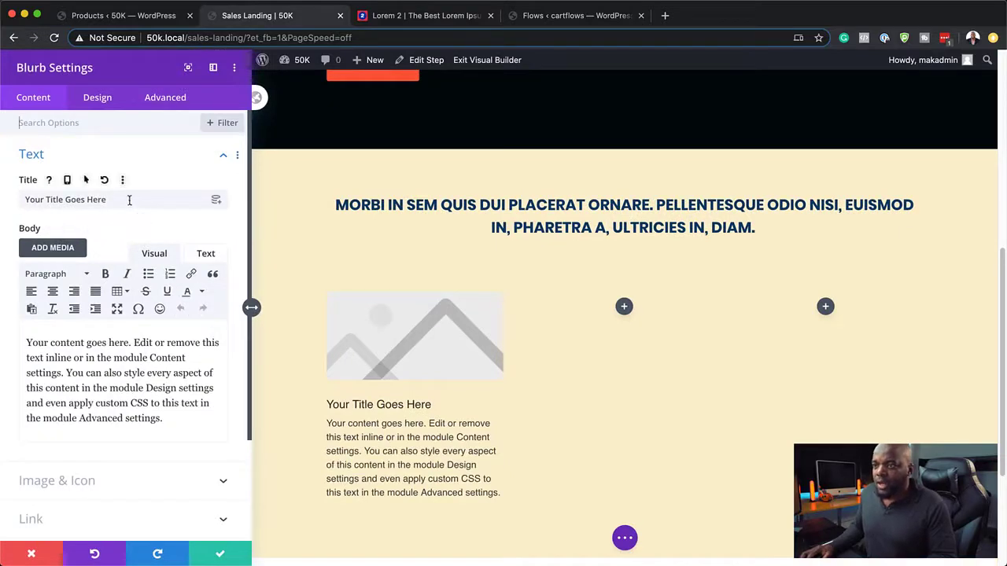
triple_click(128, 199)
text(Benefit One)
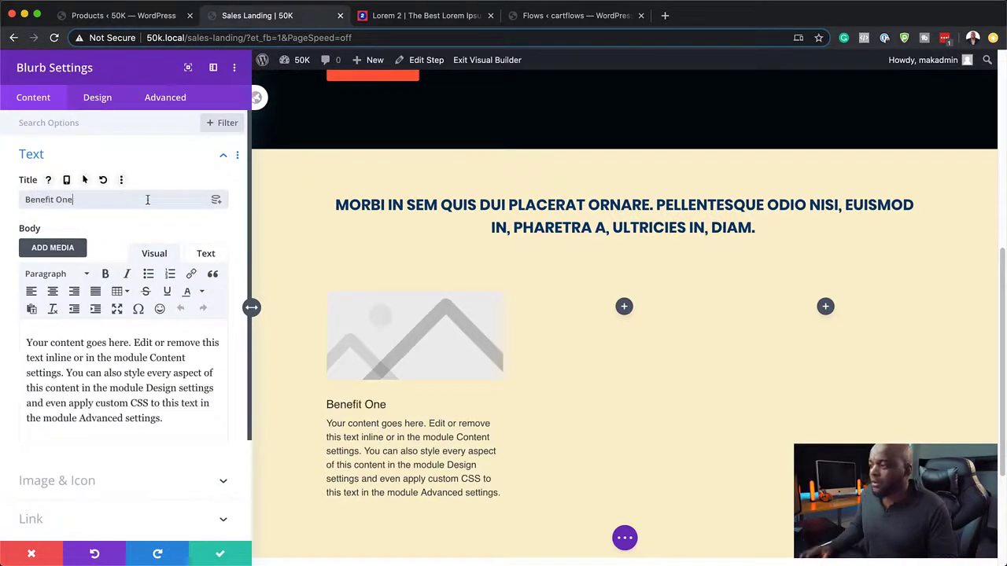
Step: Paste the 'Phasellus ultrices nulla quis nibh' paragraph as the blurb body
click(428, 23)
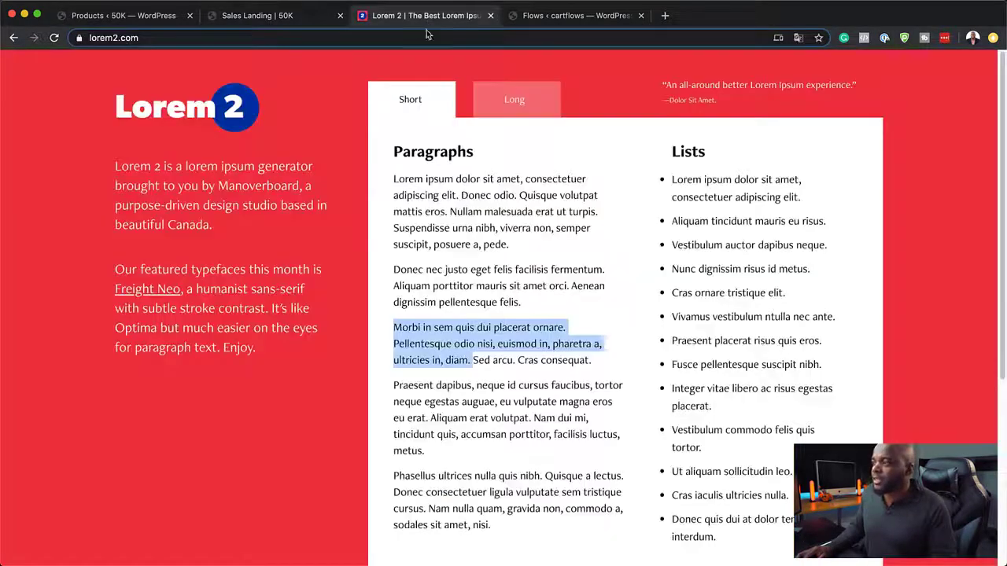
click(467, 525)
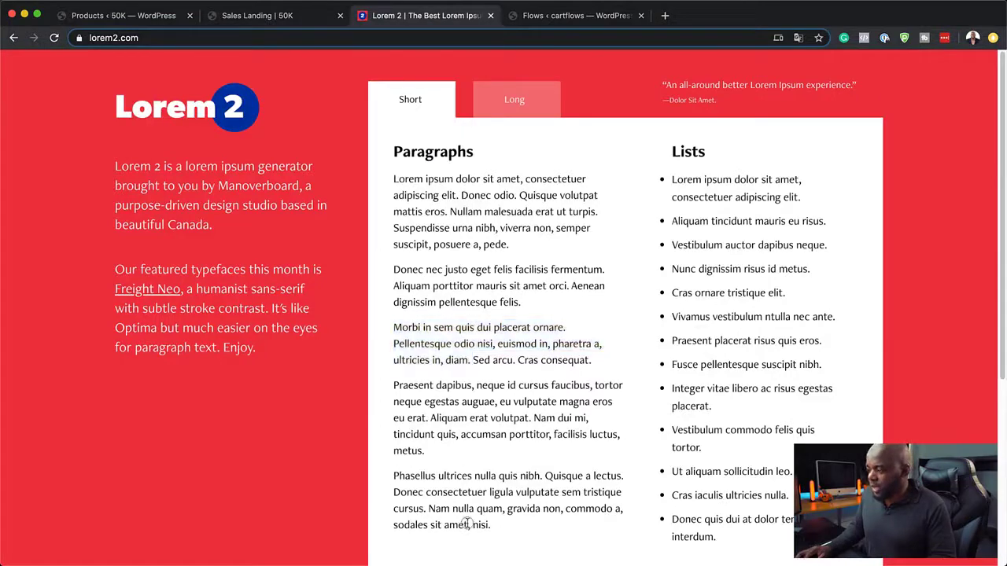
triple_click(413, 476)
key(super+c)
scroll(412, 476, down, 2)
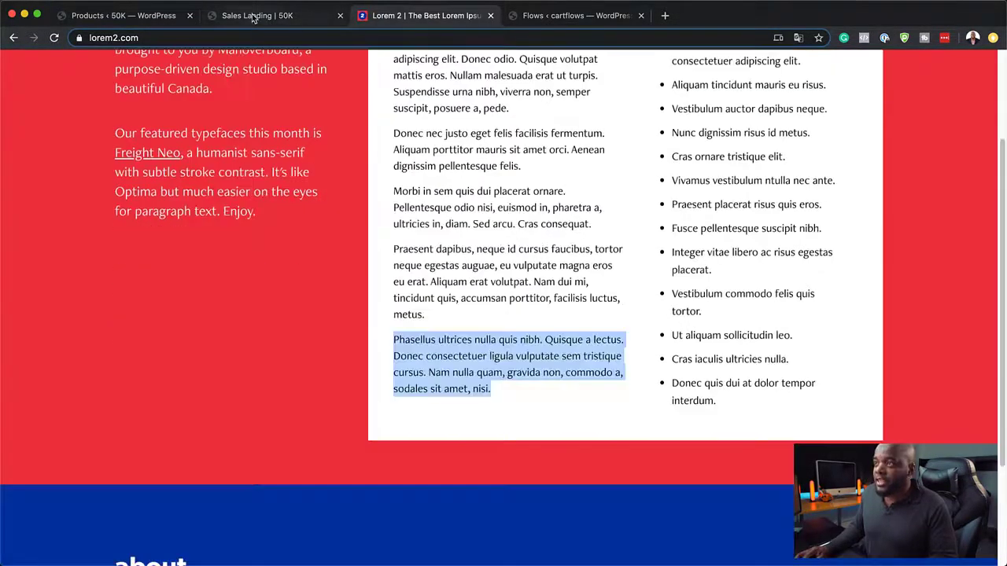
click(252, 17)
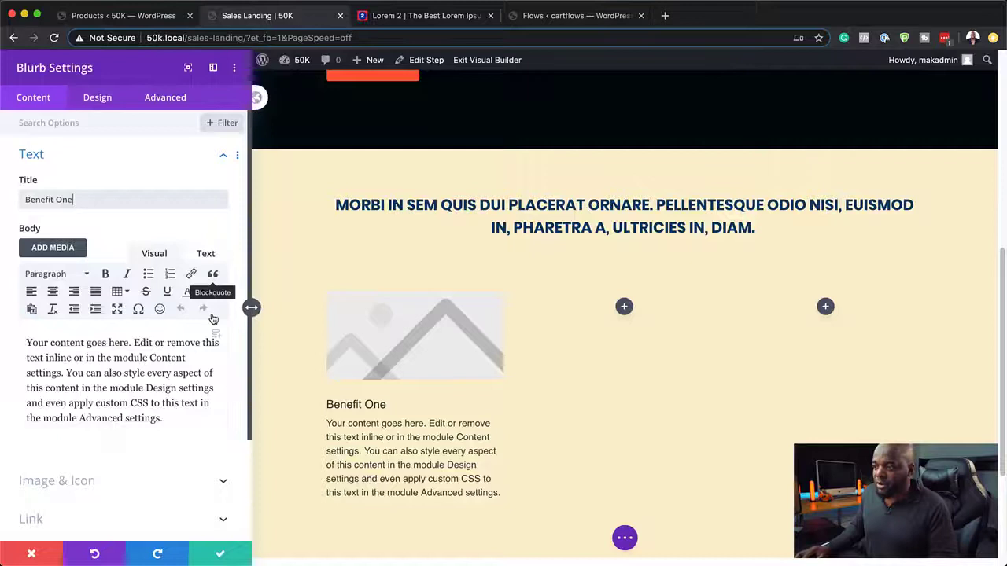
click(182, 419)
drag(181, 419, 23, 337)
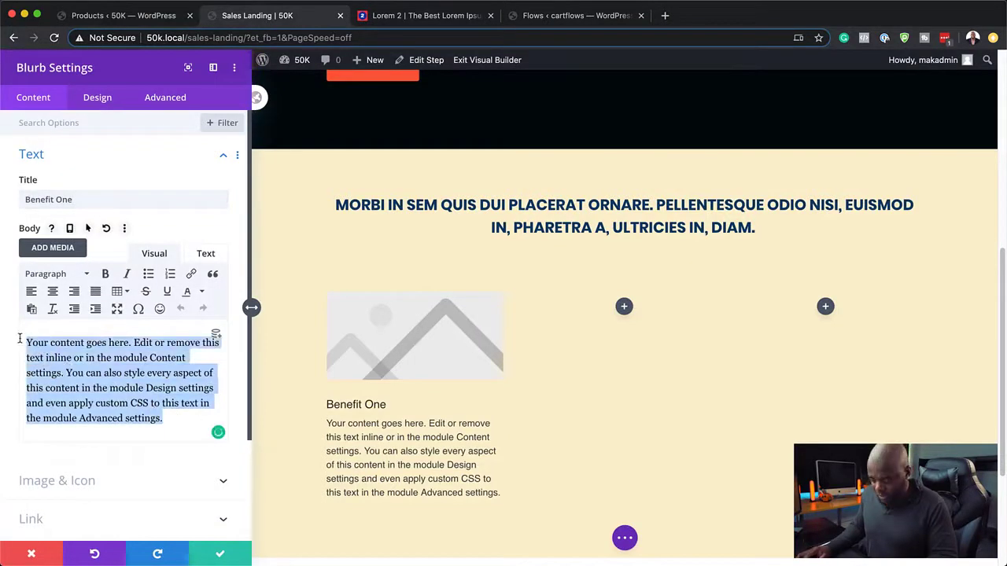
key(super+v)
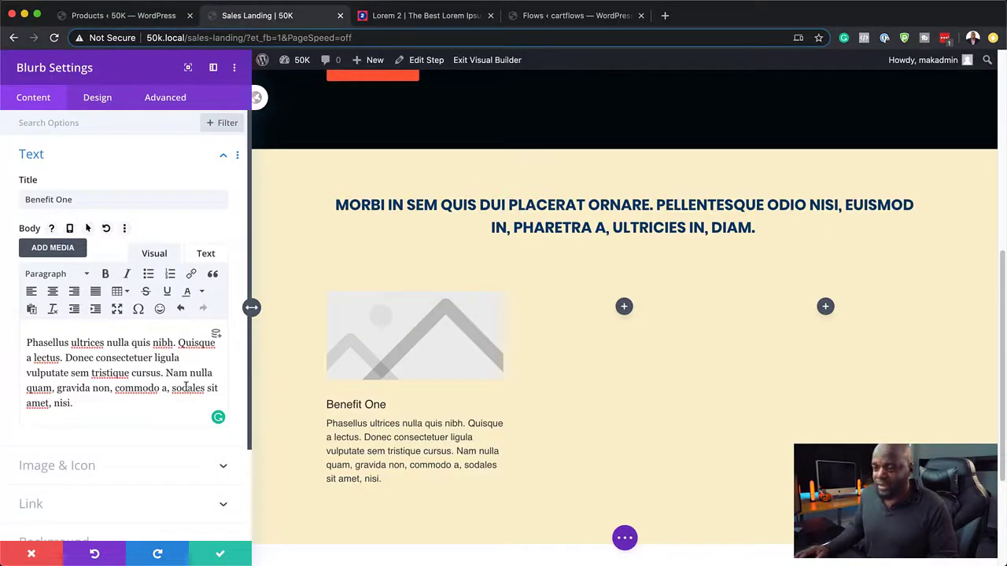
scroll(141, 460, down, 2)
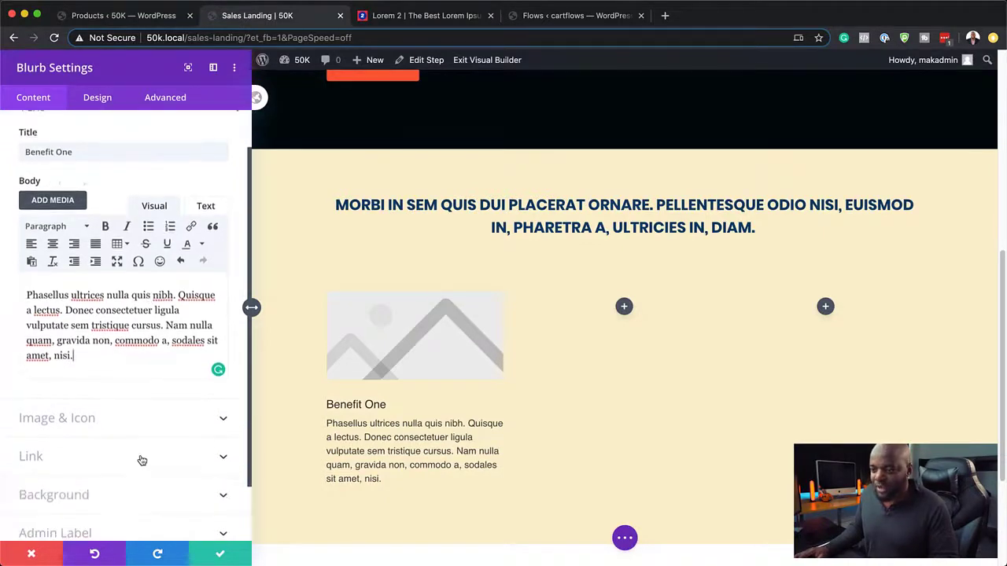
Step: Switch the Benefit One blurb to an icon and choose the sliders icon
click(94, 422)
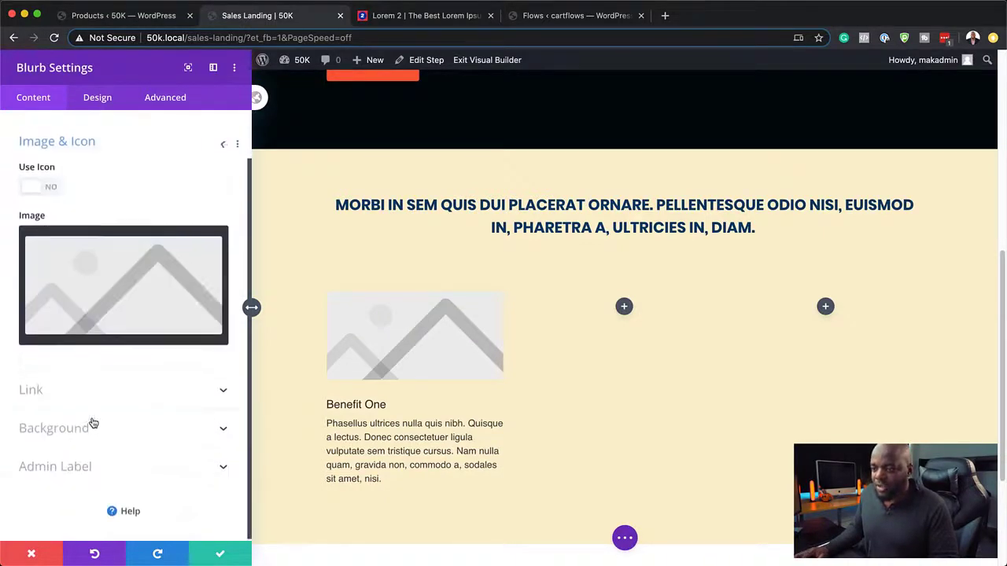
click(51, 187)
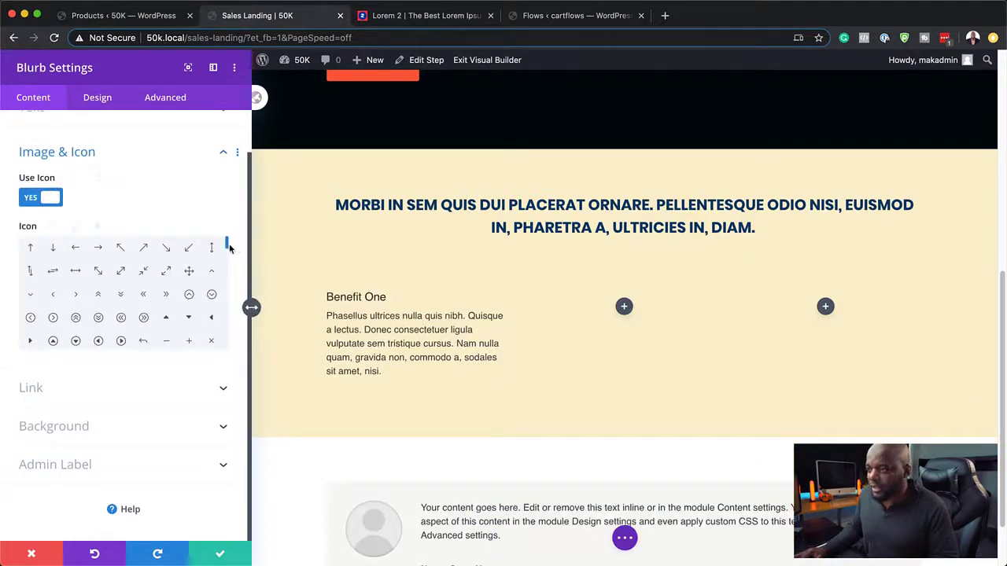
drag(227, 248, 228, 265)
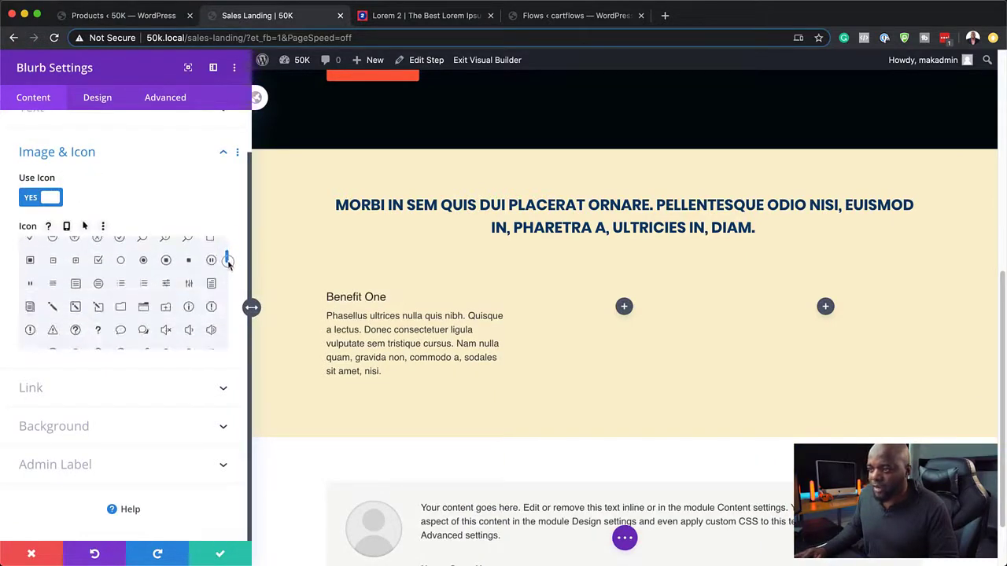
click(166, 287)
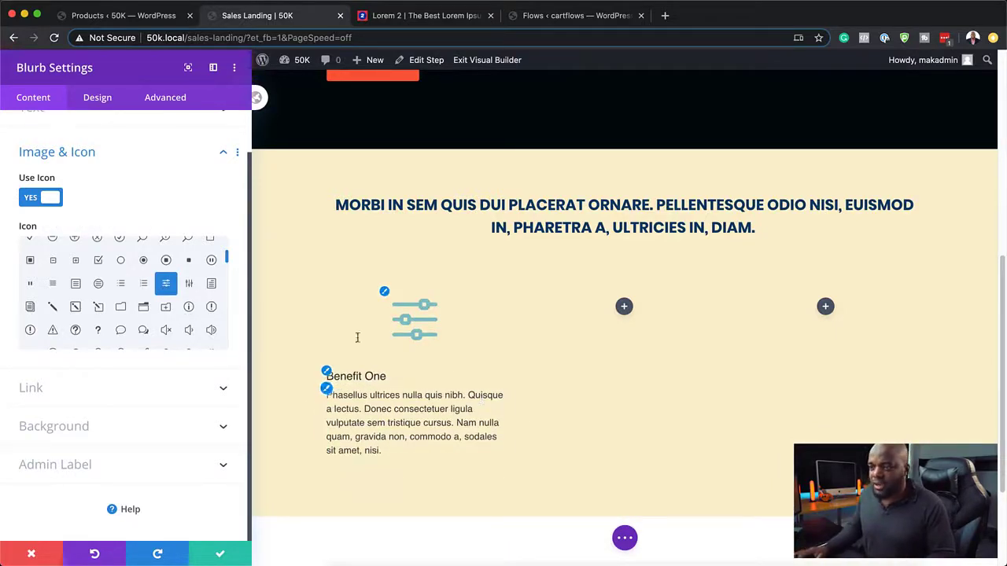
click(97, 100)
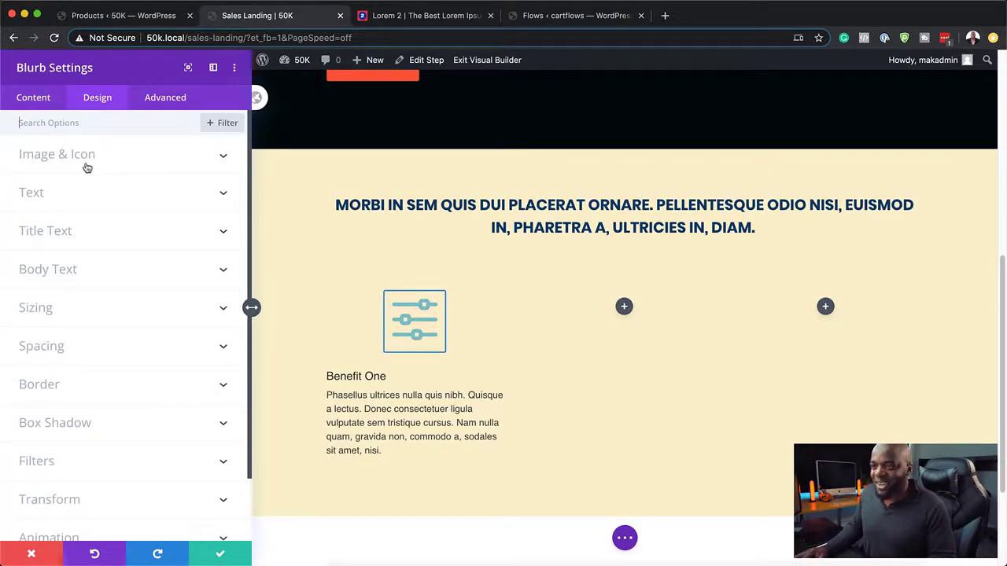
click(39, 102)
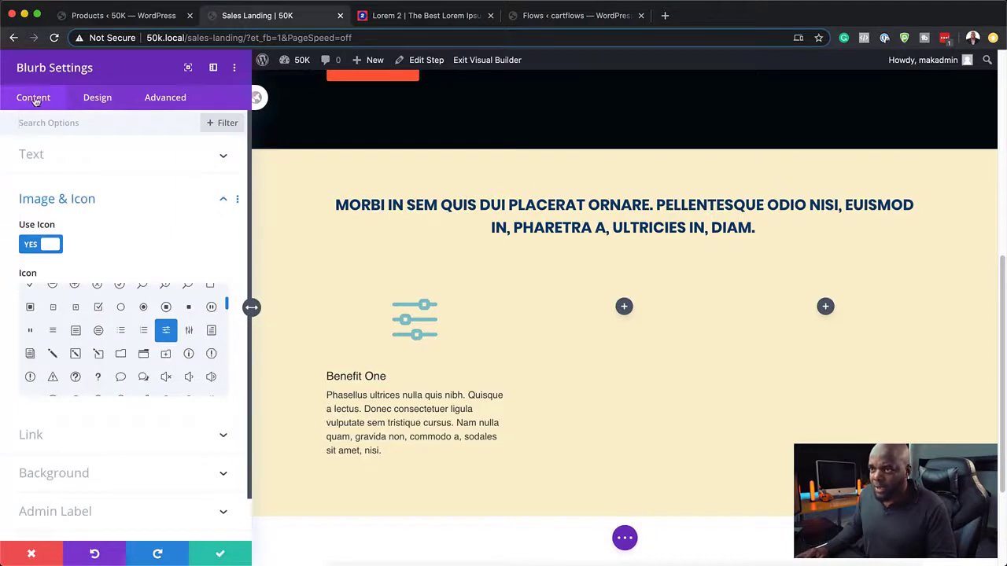
Step: Set the blurb background to navy after trying red and yellow
scroll(144, 403, down, 1)
click(85, 425)
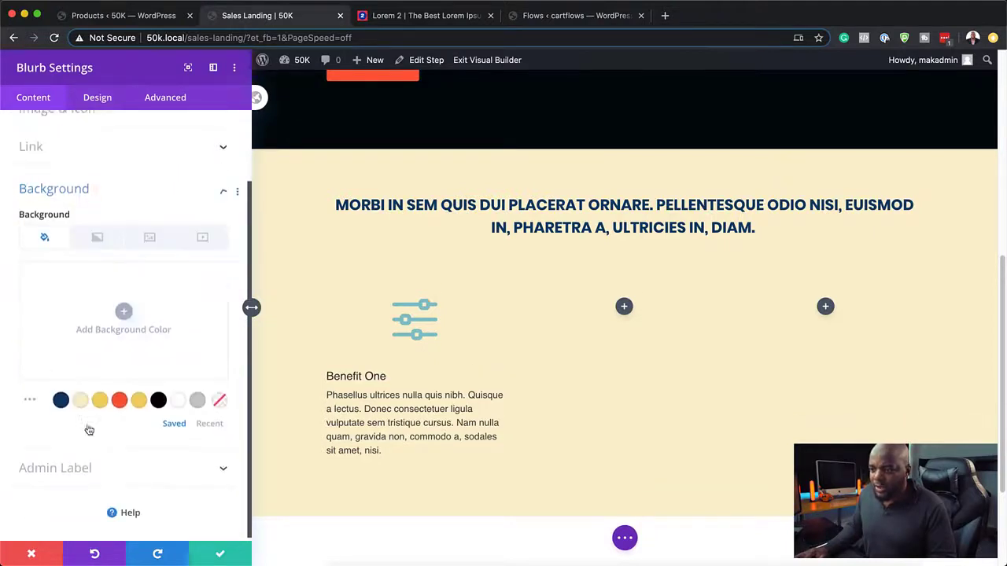
click(120, 398)
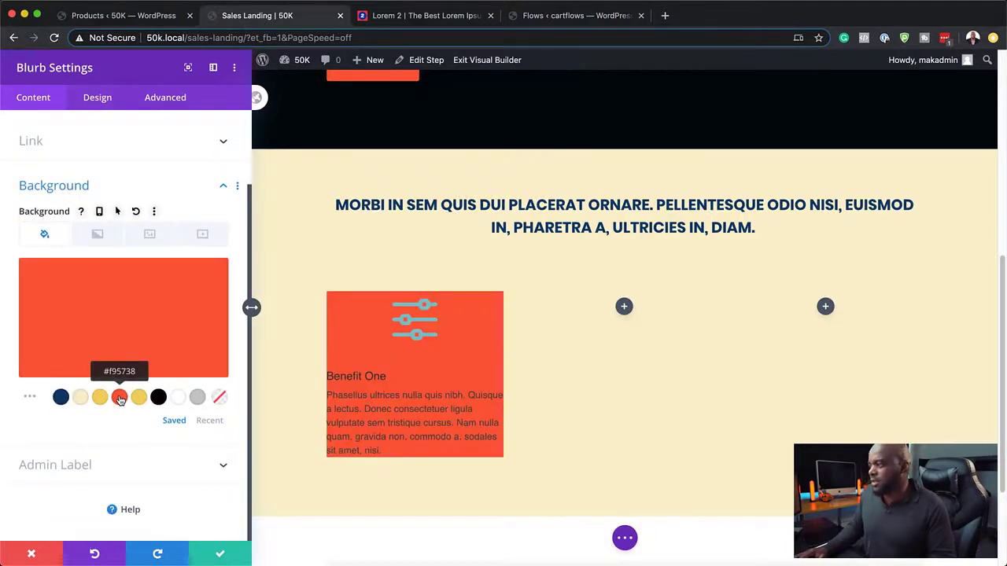
click(138, 398)
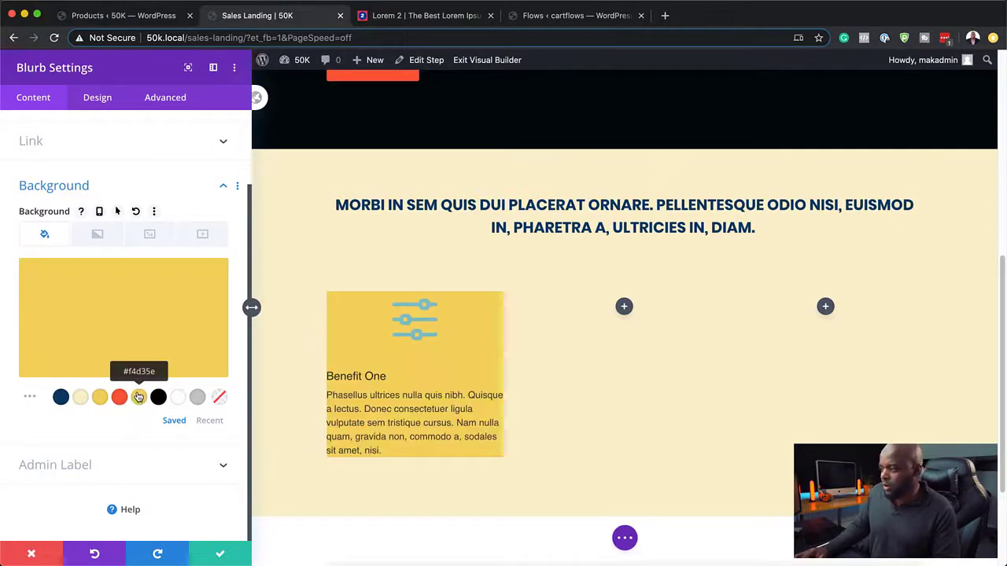
click(62, 398)
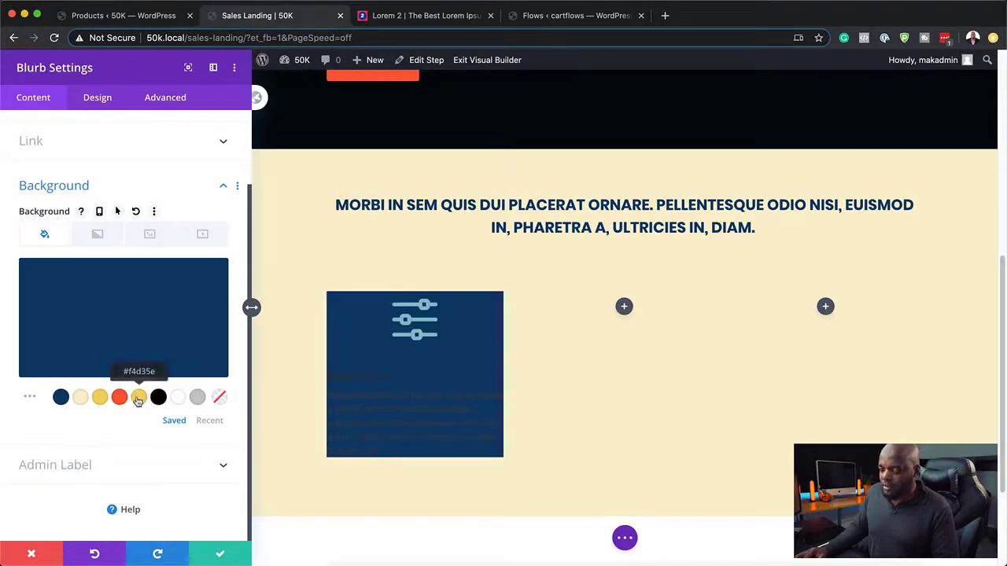
click(121, 399)
scroll(762, 394, up, 1)
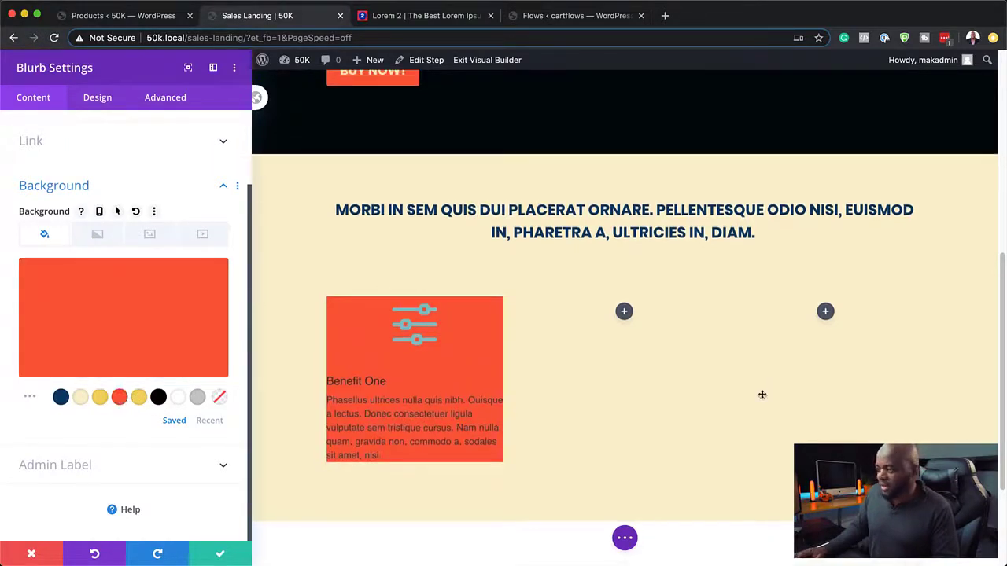
click(62, 397)
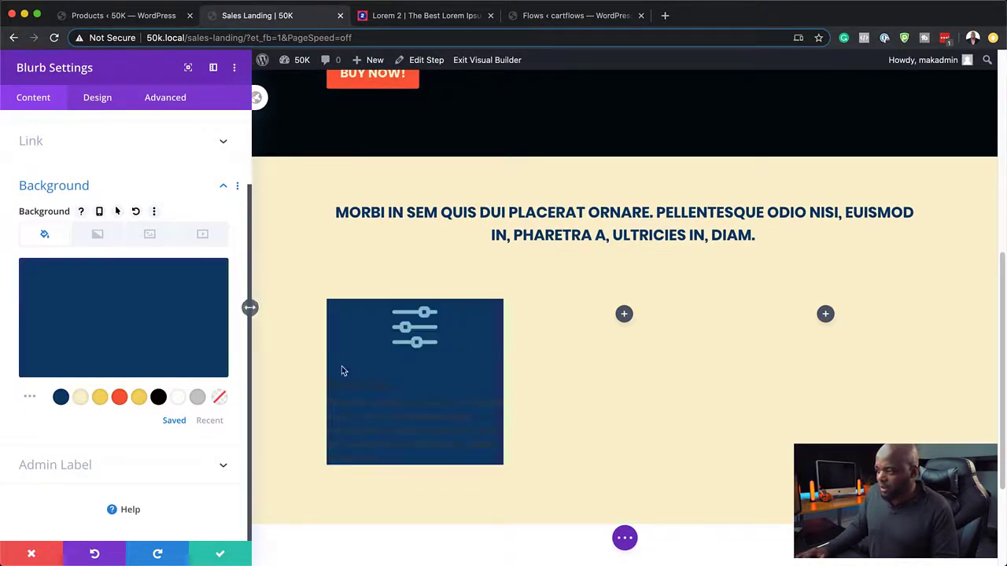
Step: Style the Benefit One sliders icon yellow with no circle, sized to 48px
click(98, 99)
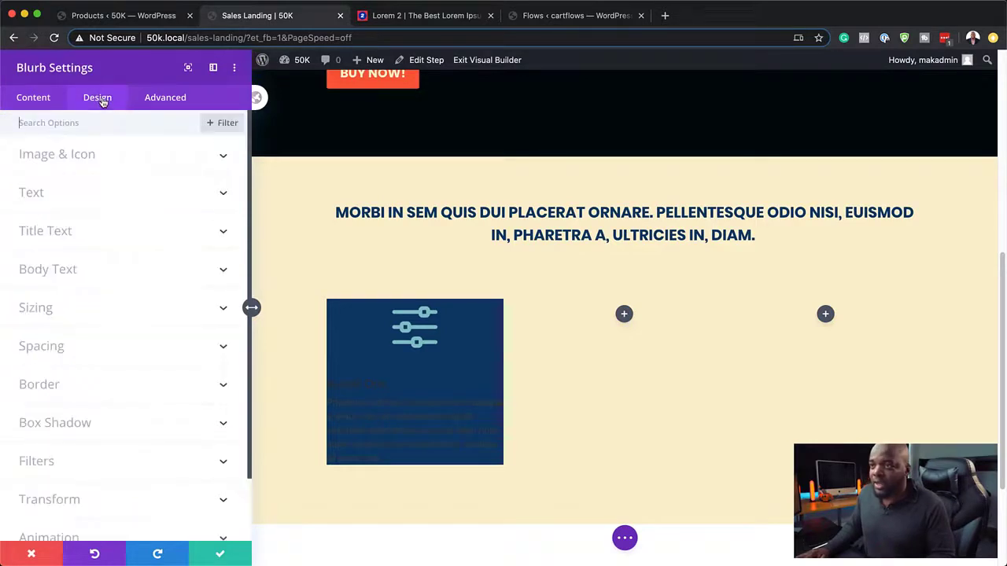
click(385, 305)
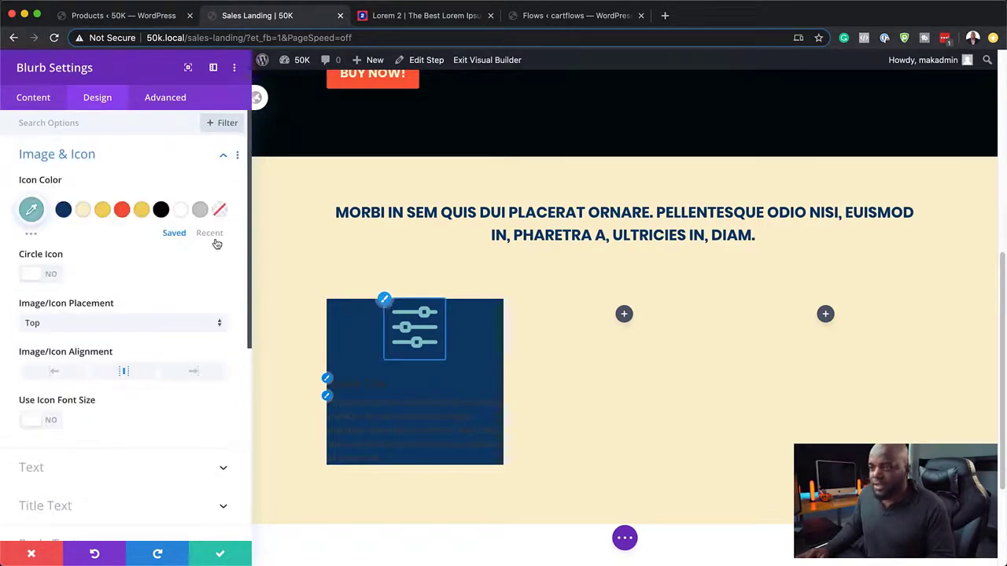
click(103, 210)
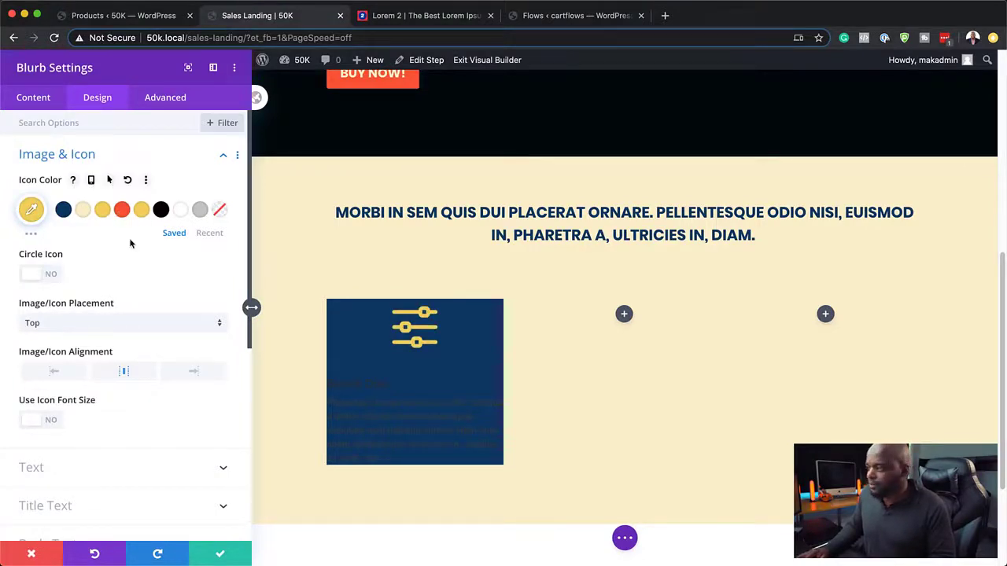
click(52, 276)
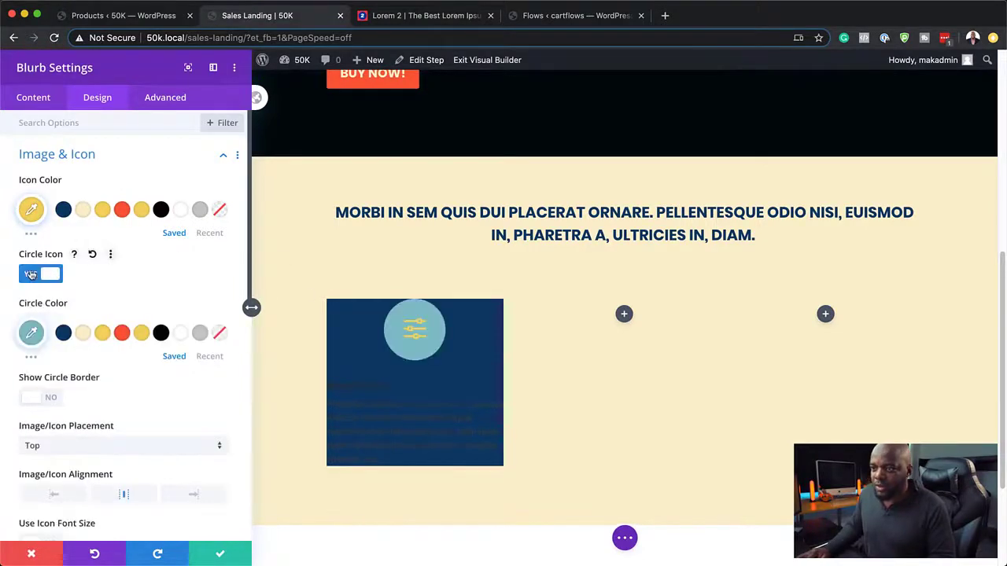
click(31, 274)
scroll(134, 362, down, 2)
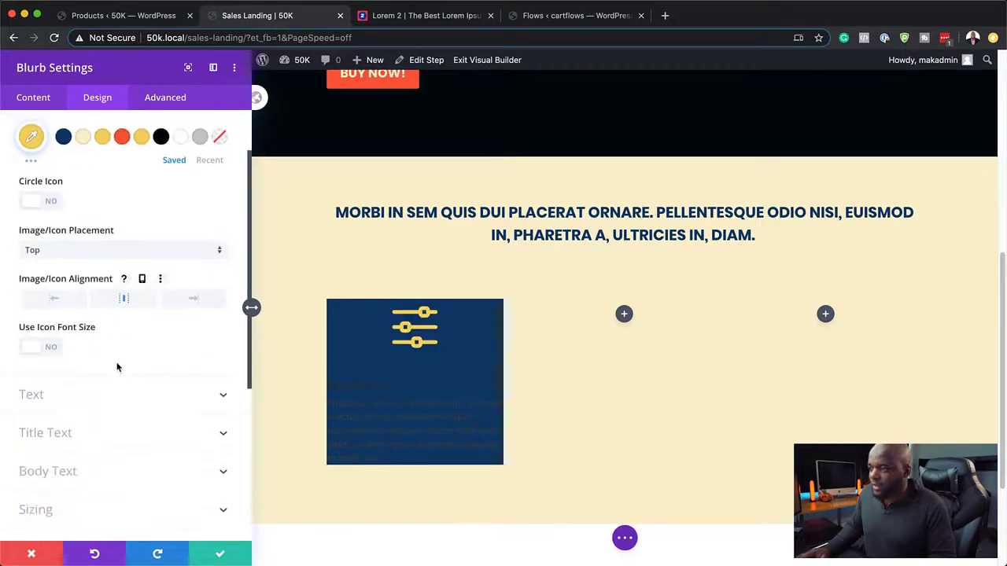
click(51, 349)
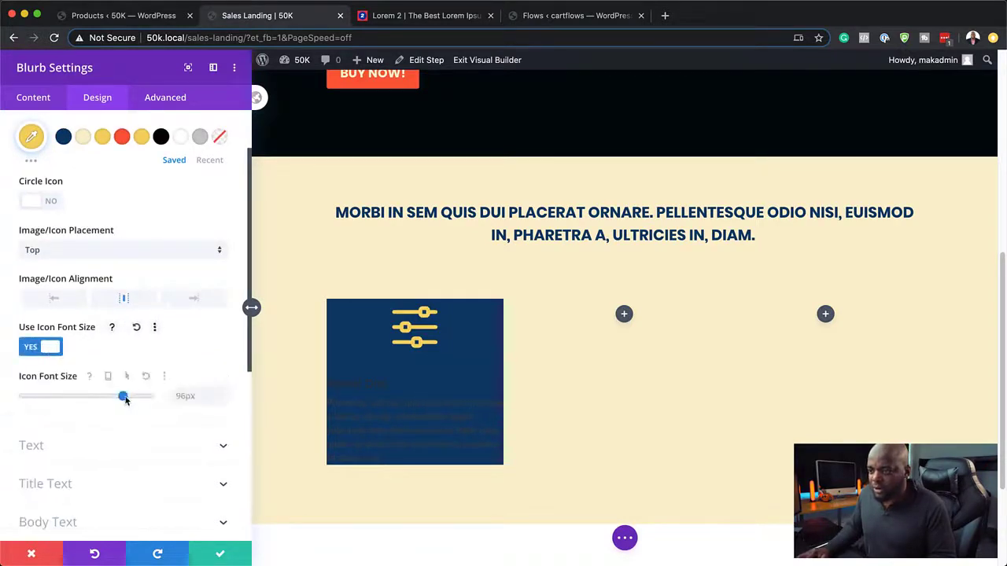
drag(124, 397, 72, 397)
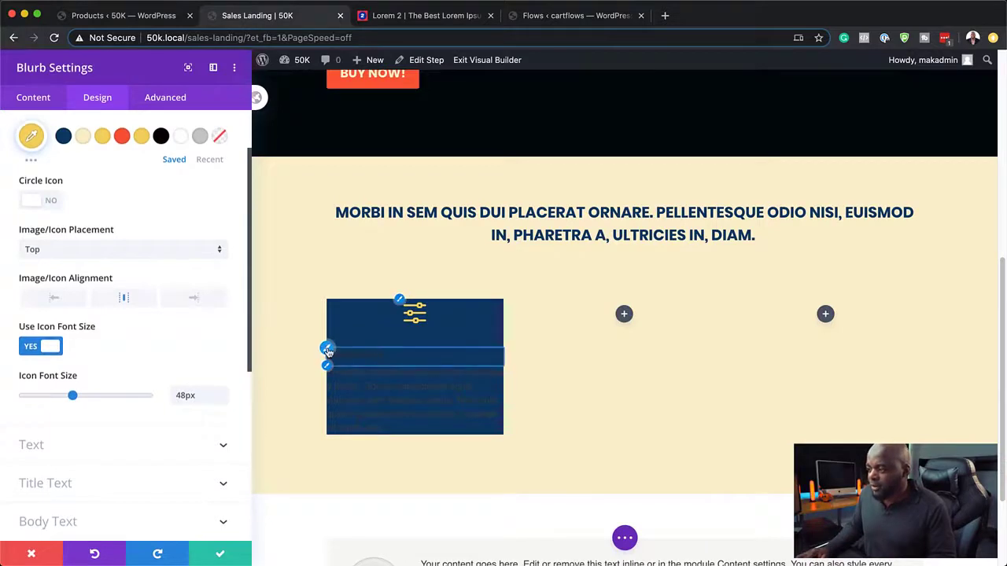
click(328, 352)
Step: Centre the Benefit One blurb text and set its text colour to Light
scroll(114, 237, up, 2)
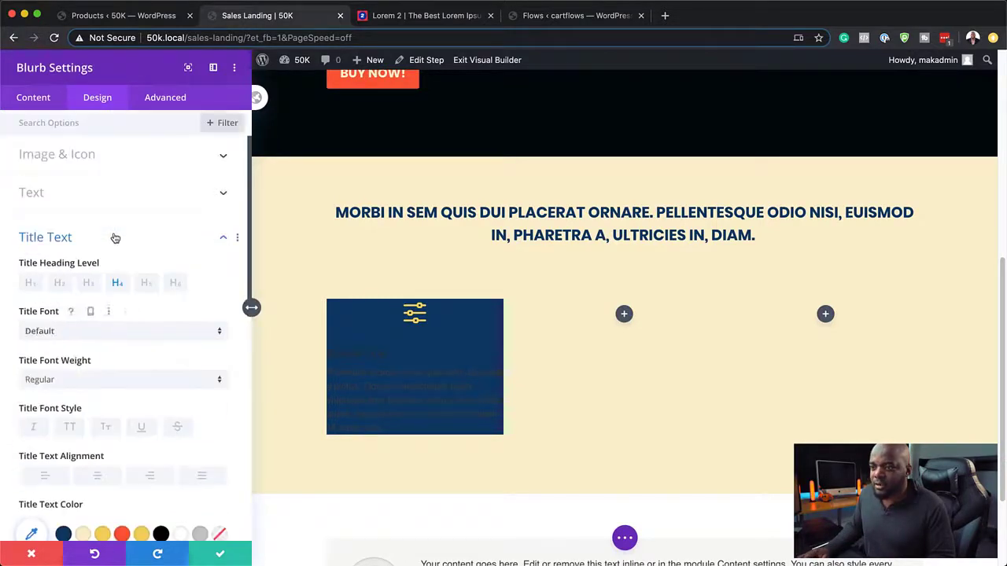
click(92, 197)
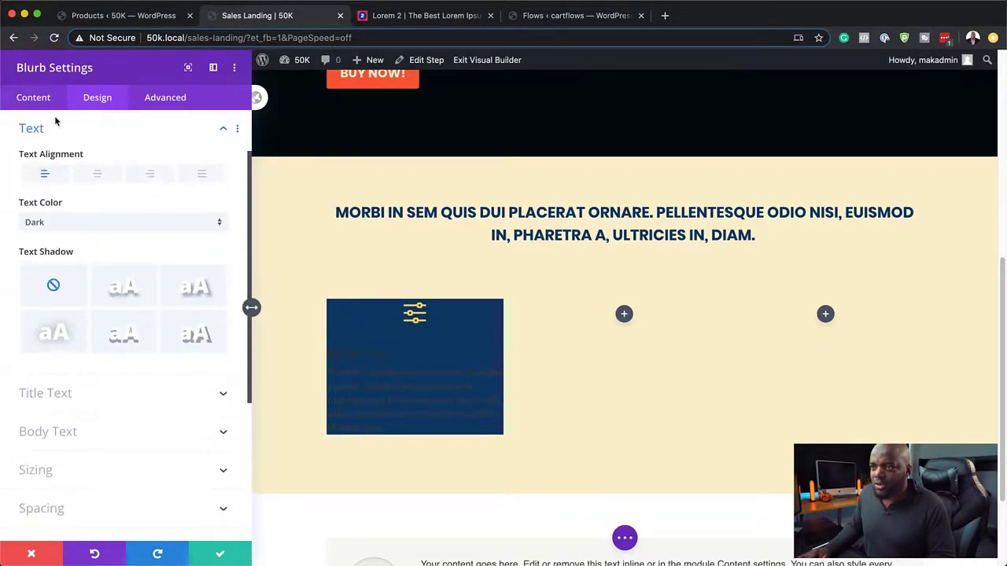
click(99, 175)
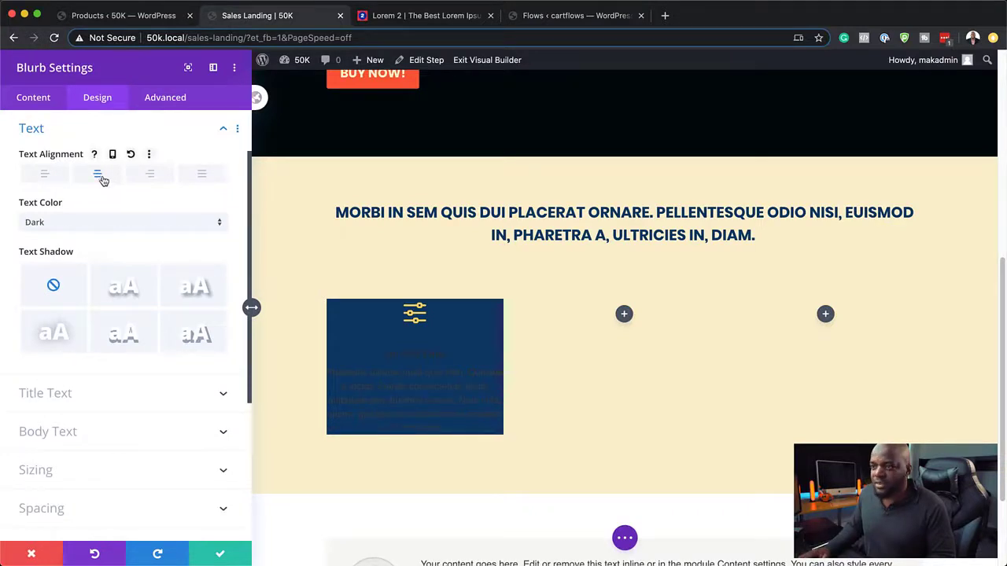
click(132, 223)
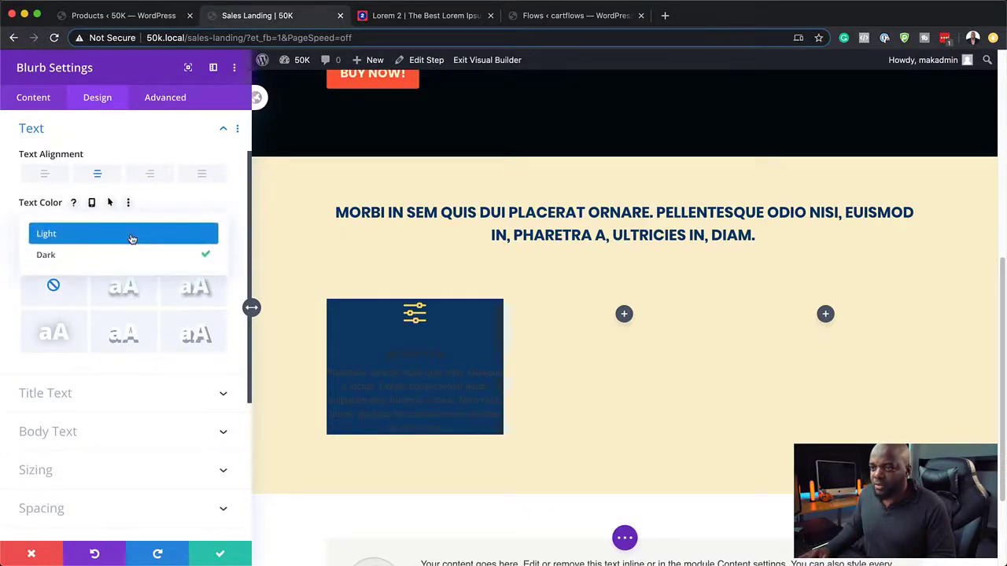
click(133, 237)
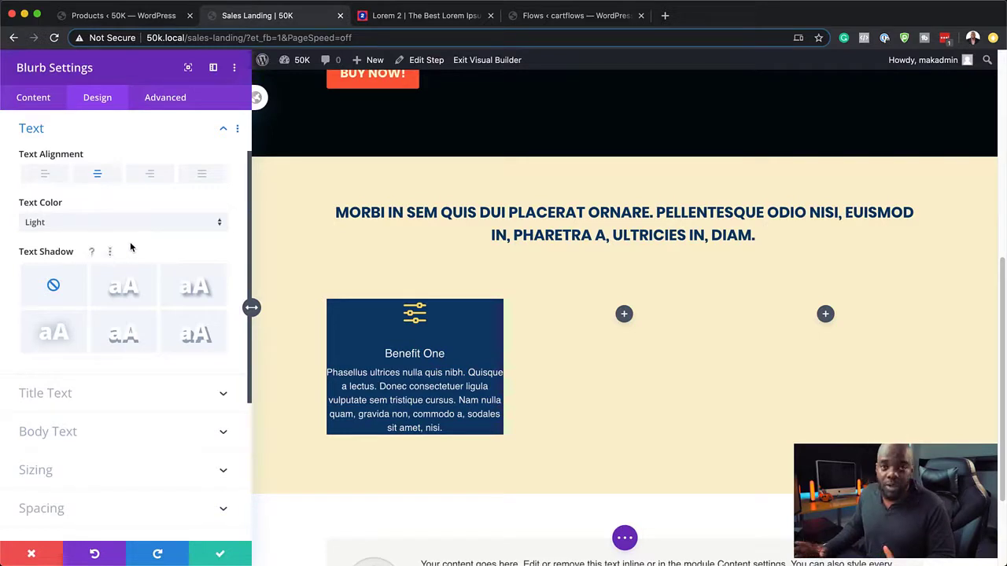
Step: Make the Benefit One title bold Poppins at 22px in cream
scroll(164, 273, down, 1)
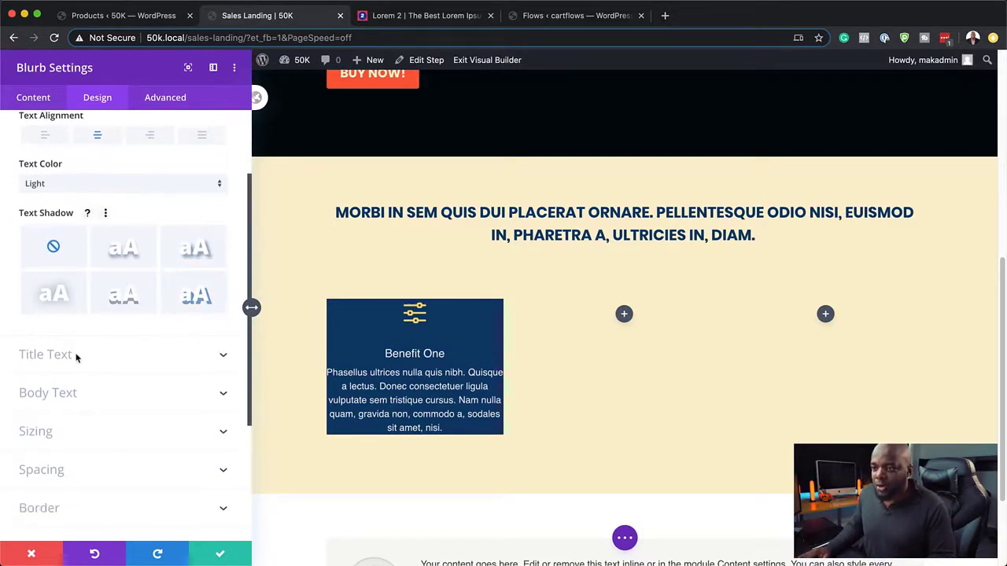
scroll(139, 348, up, 3)
scroll(136, 346, down, 8)
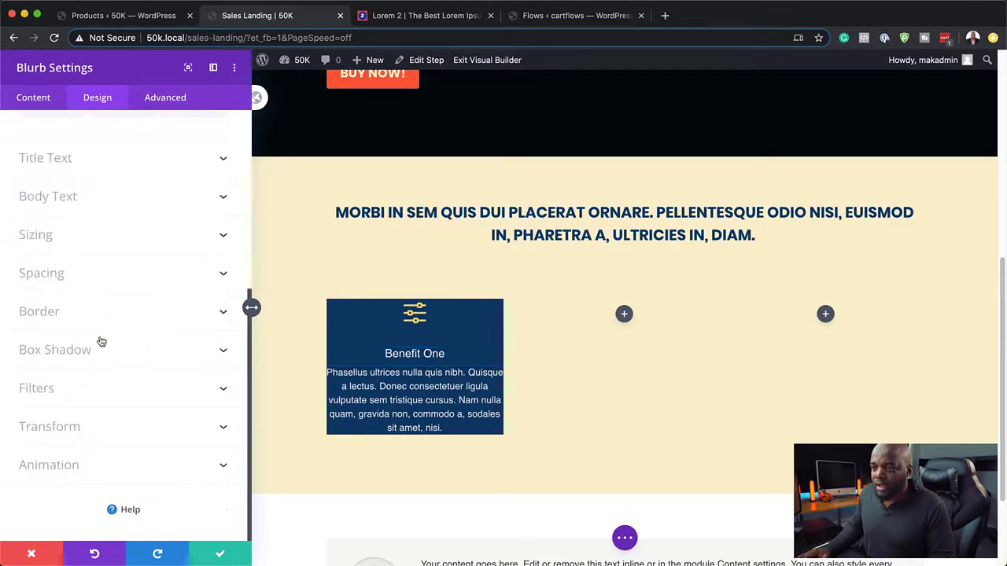
scroll(125, 299, up, 1)
click(63, 170)
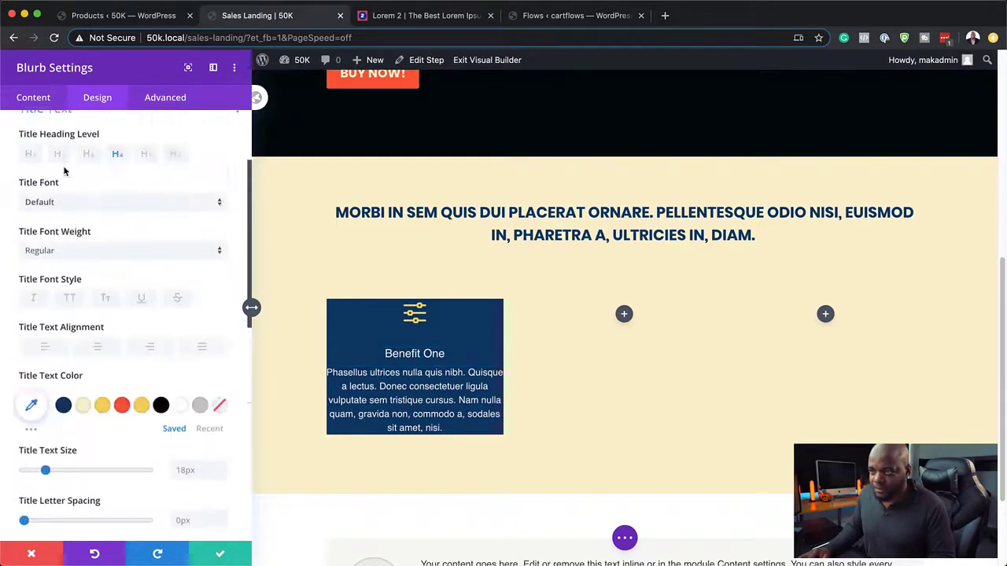
click(69, 224)
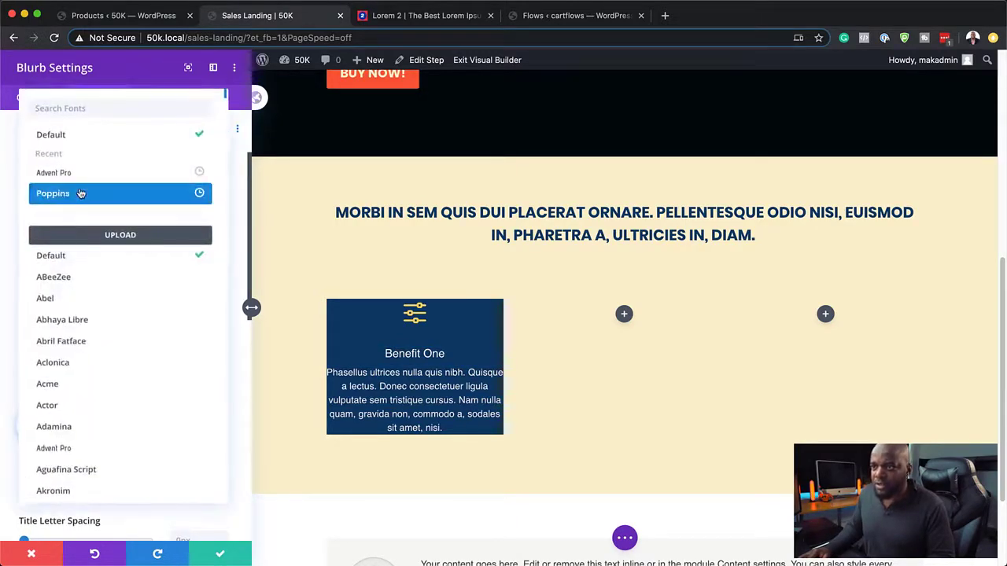
click(81, 191)
click(84, 269)
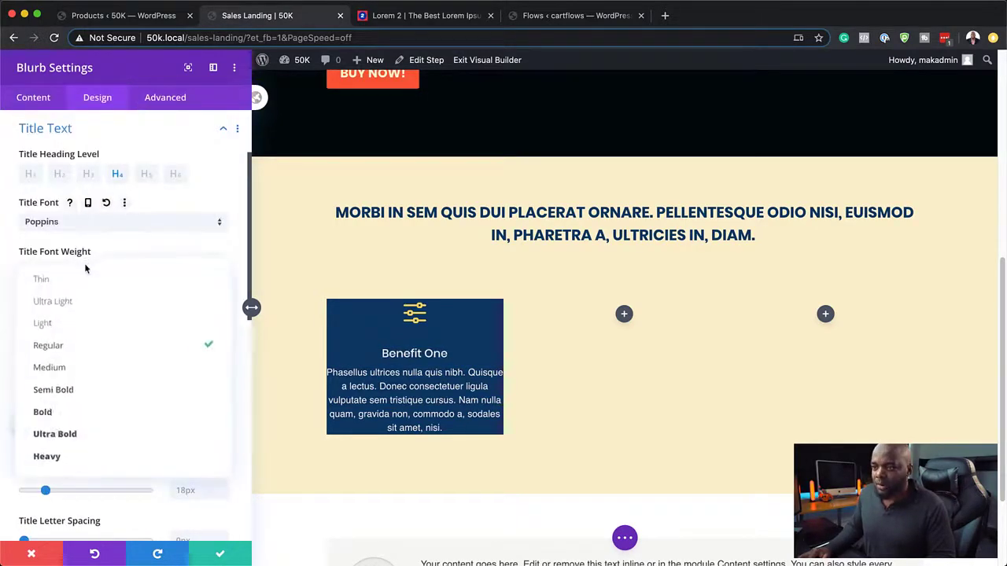
click(100, 410)
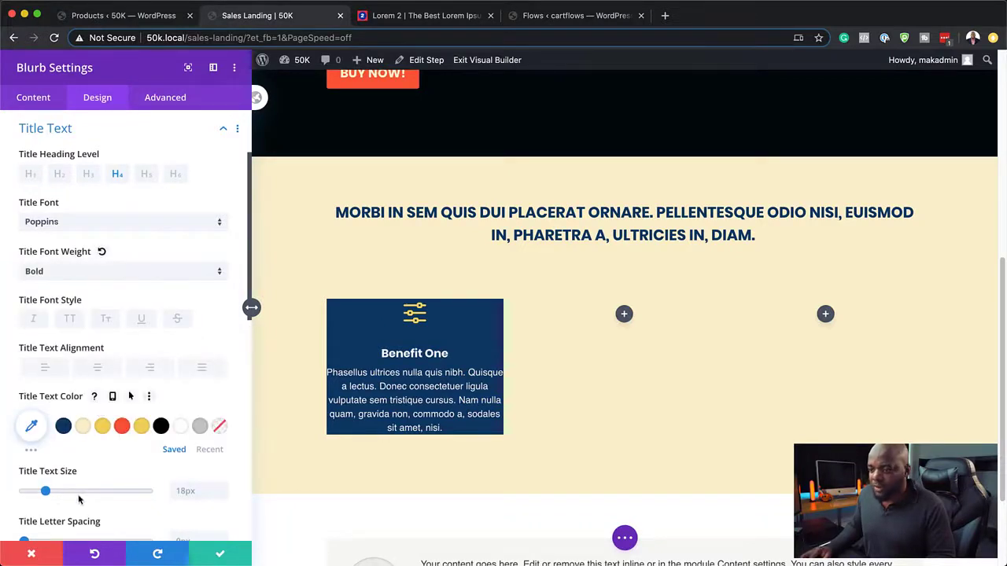
drag(46, 491, 51, 493)
scroll(138, 408, down, 2)
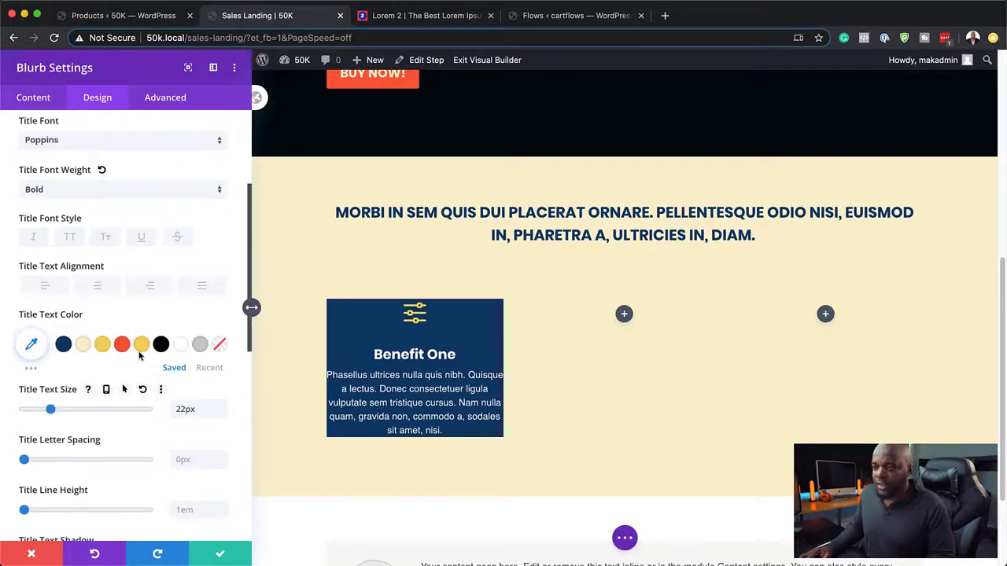
click(84, 345)
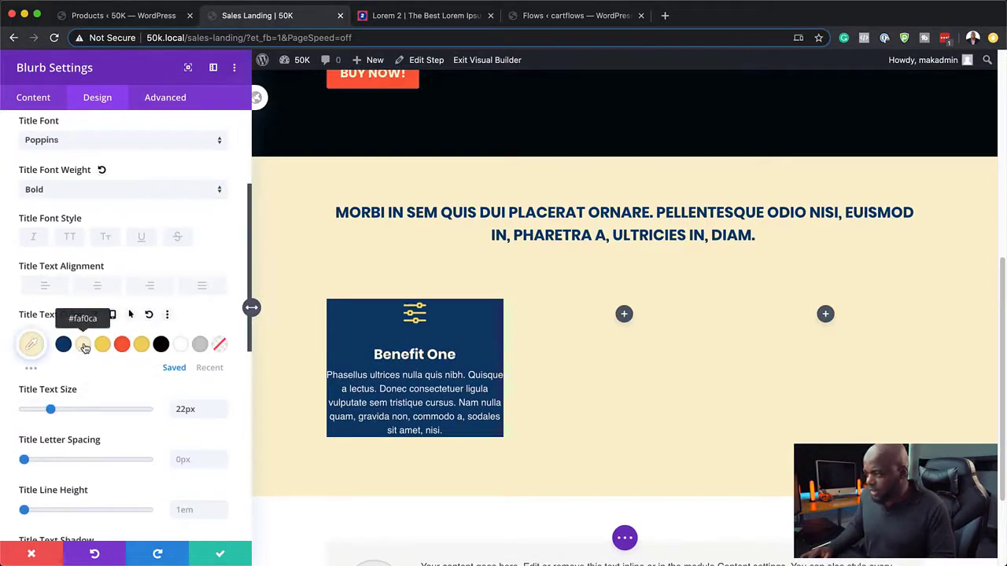
Step: Set the Benefit One body text font to Poppins
click(329, 372)
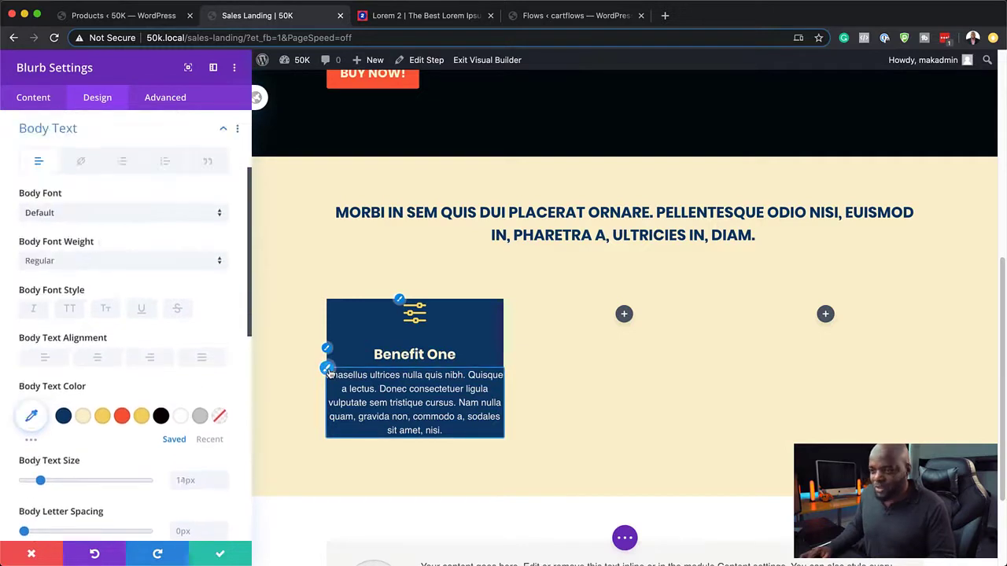
click(122, 214)
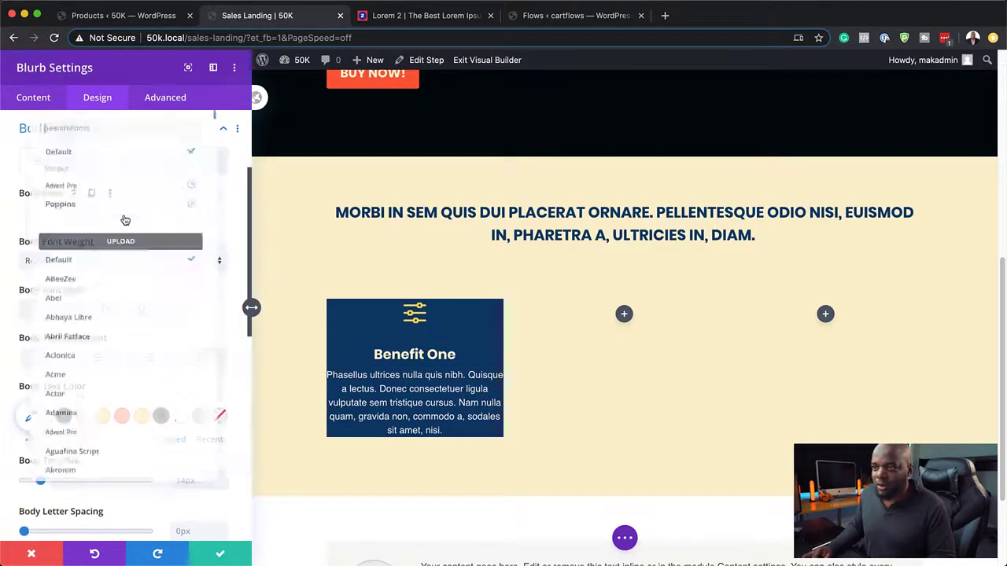
click(122, 197)
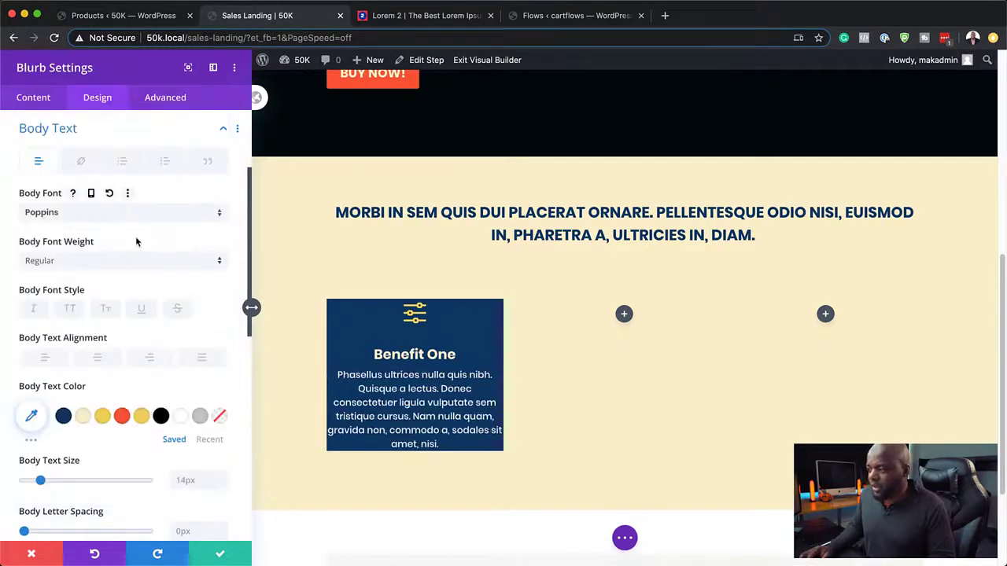
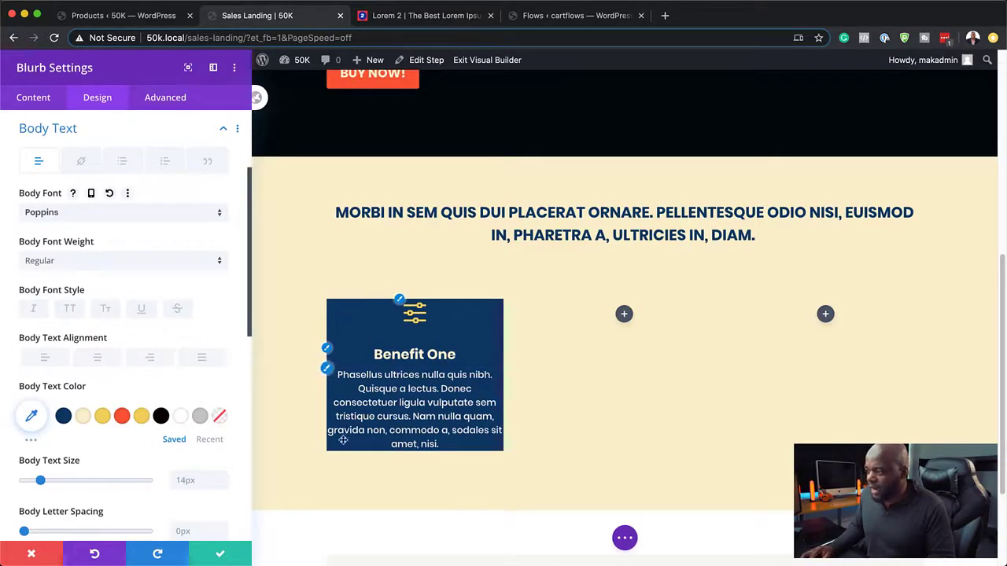
Step: Set the Benefit One blurb's body text colour to light grey #c6c6c6
click(200, 420)
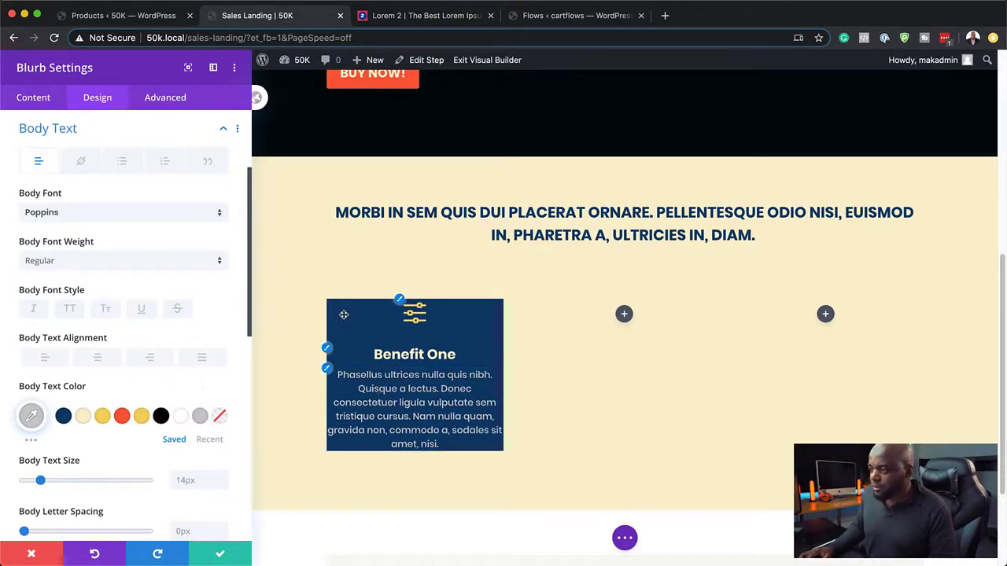
scroll(122, 425, down, 5)
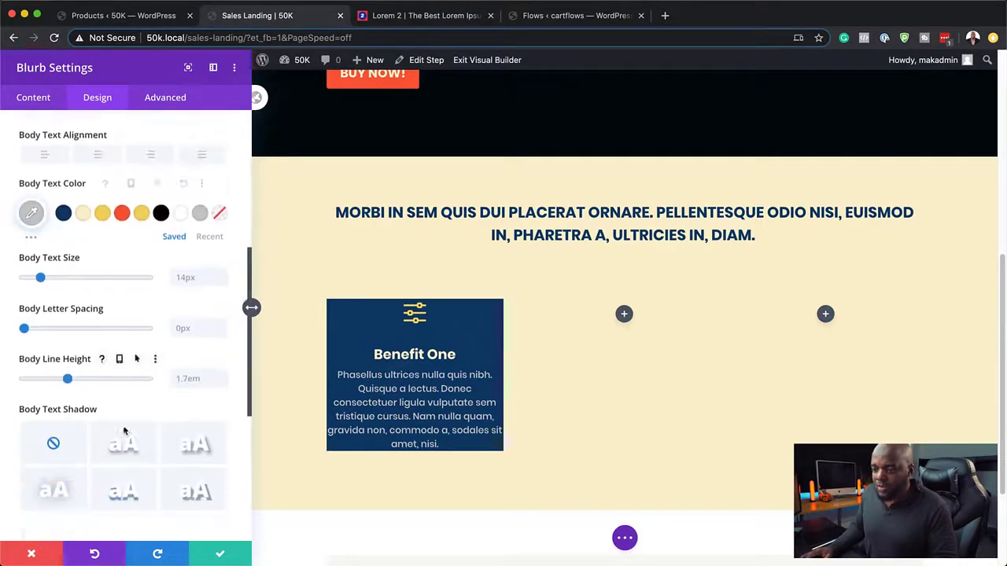
scroll(123, 429, down, 3)
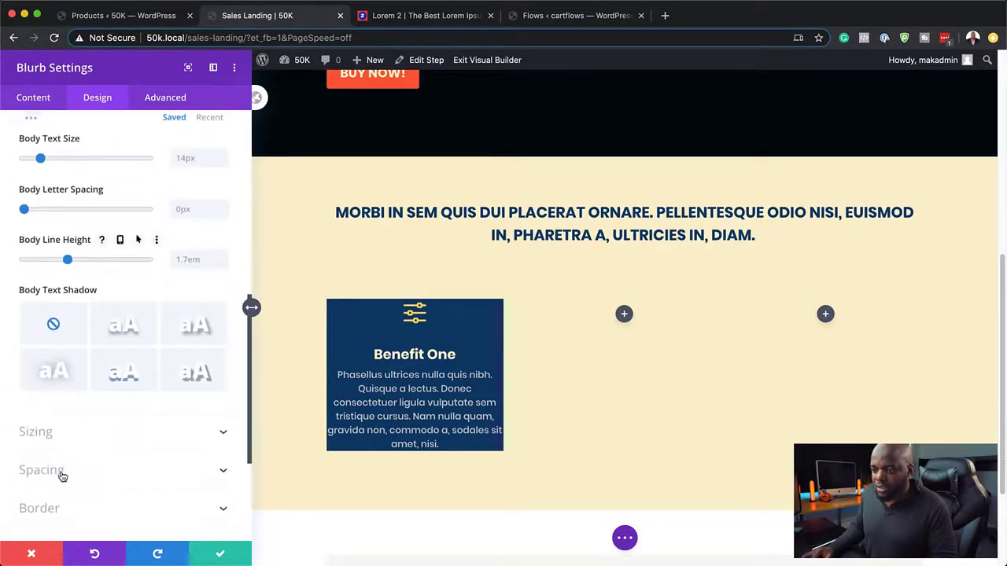
Step: Pad the Benefit One blurb 3vw top/bottom and 4vw left/right
click(63, 475)
click(37, 250)
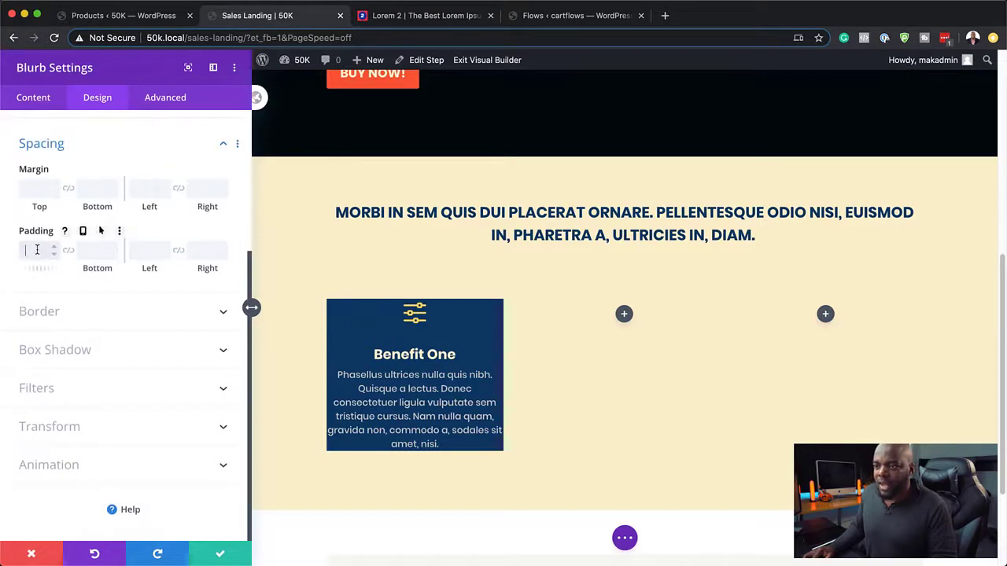
text(4vw)
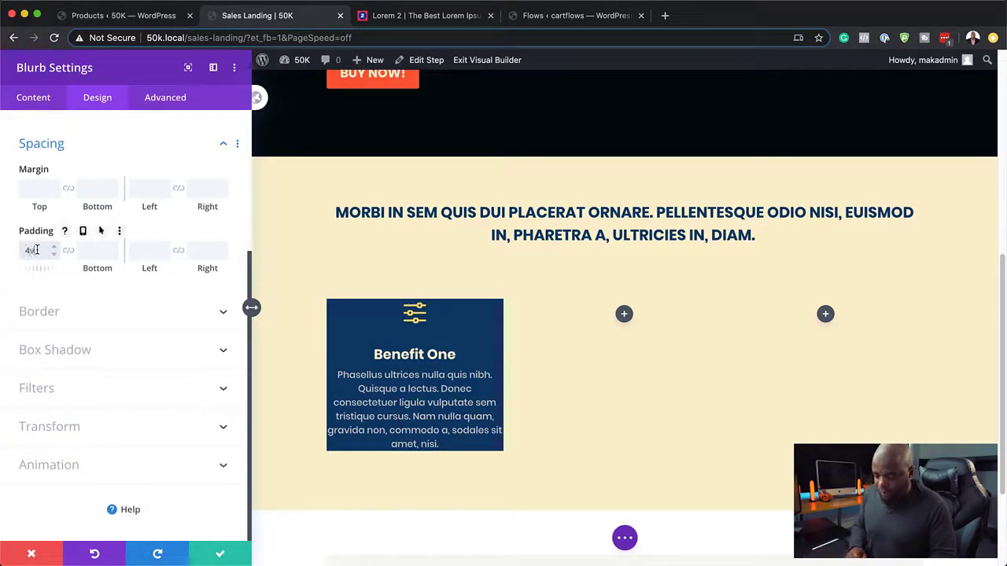
click(69, 251)
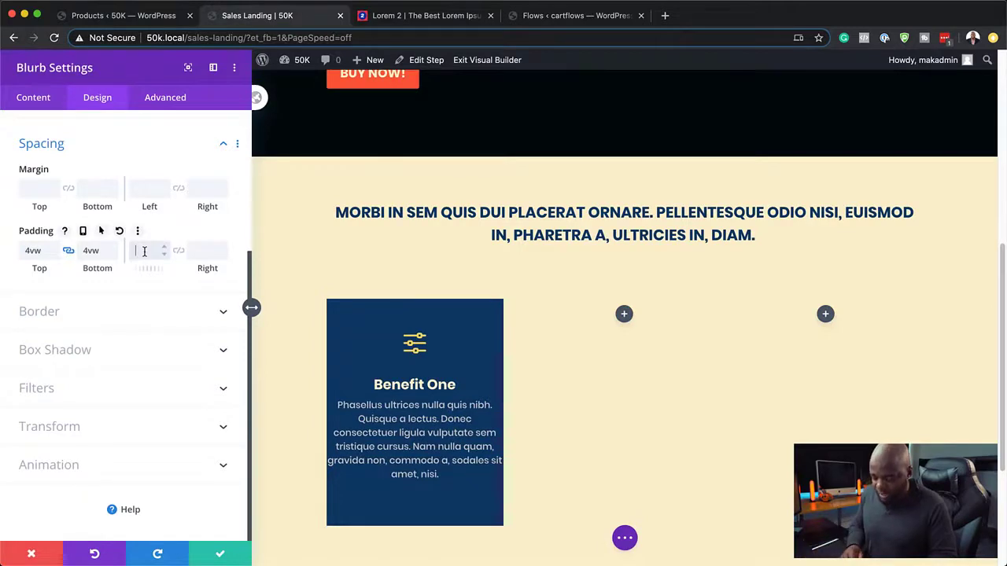
text(4vw)
click(179, 250)
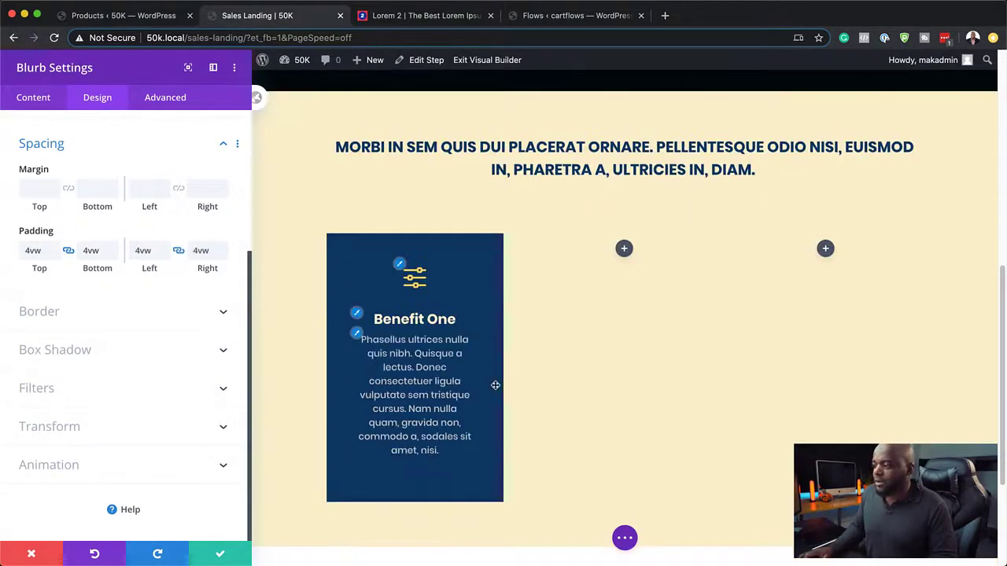
click(55, 255)
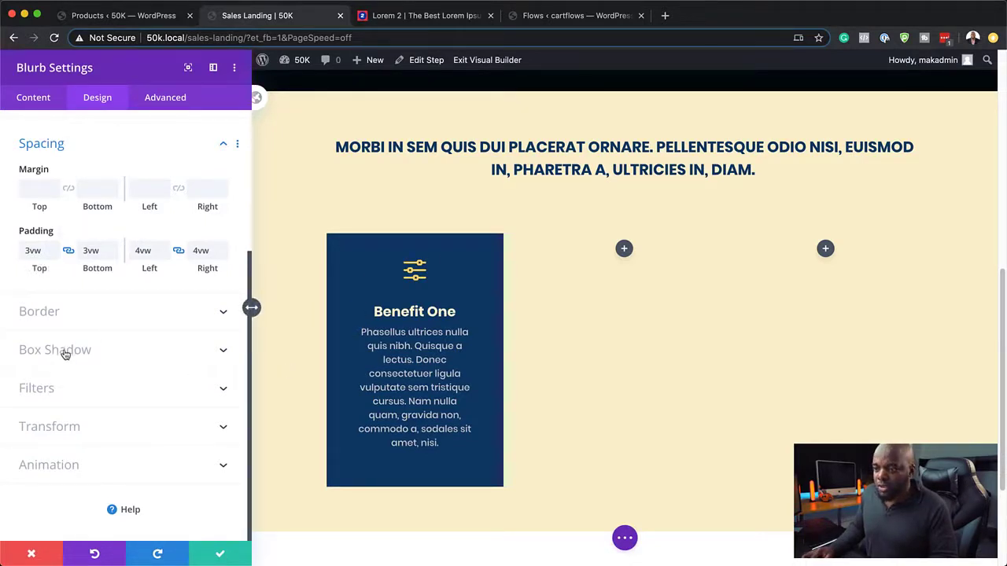
Step: Round the blurb's corners to 5px and save its settings
click(53, 315)
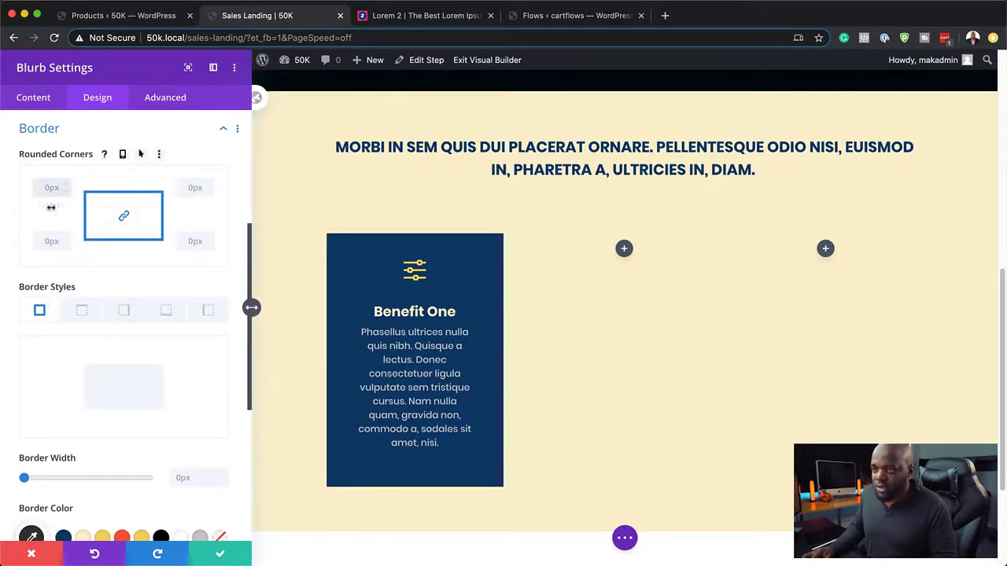
drag(51, 207, 63, 191)
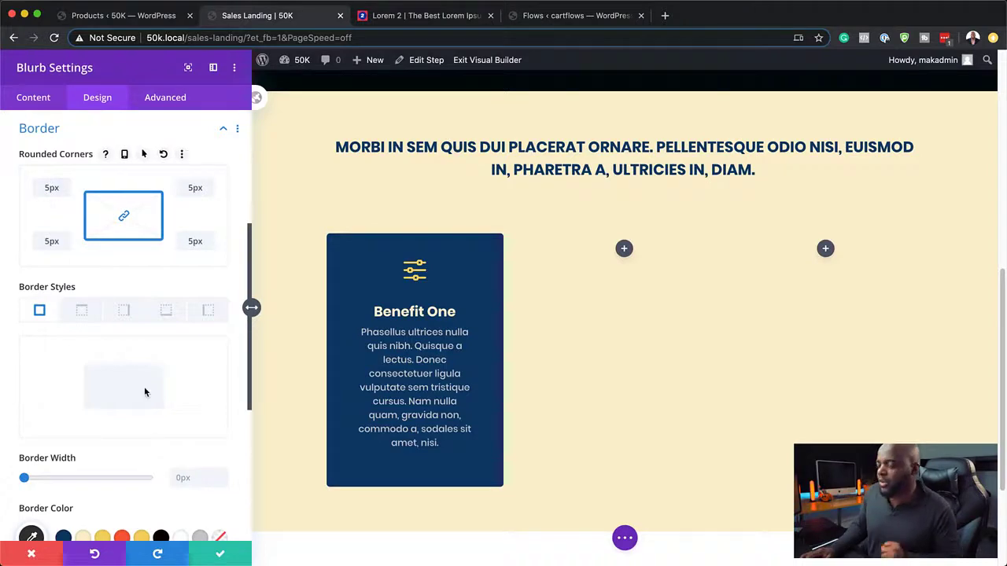
scroll(566, 411, up, 3)
scroll(565, 411, down, 4)
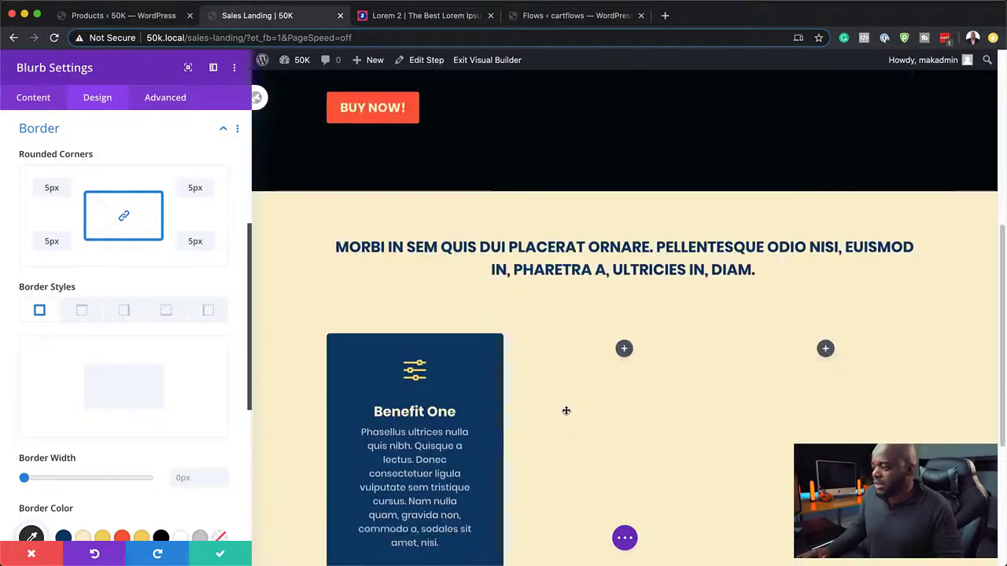
click(224, 556)
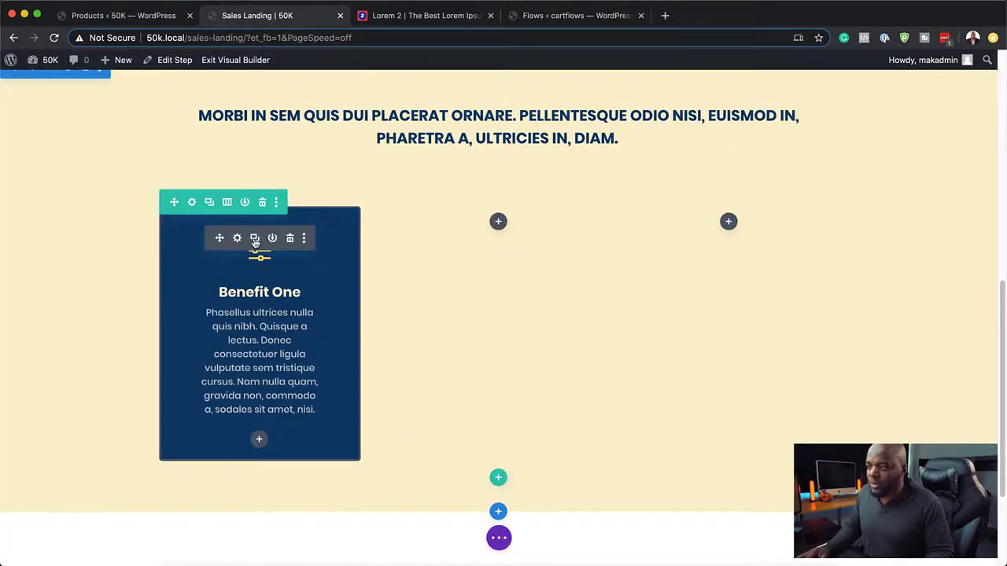
Step: Duplicate the Benefit One blurb into the middle and third columns
click(254, 239)
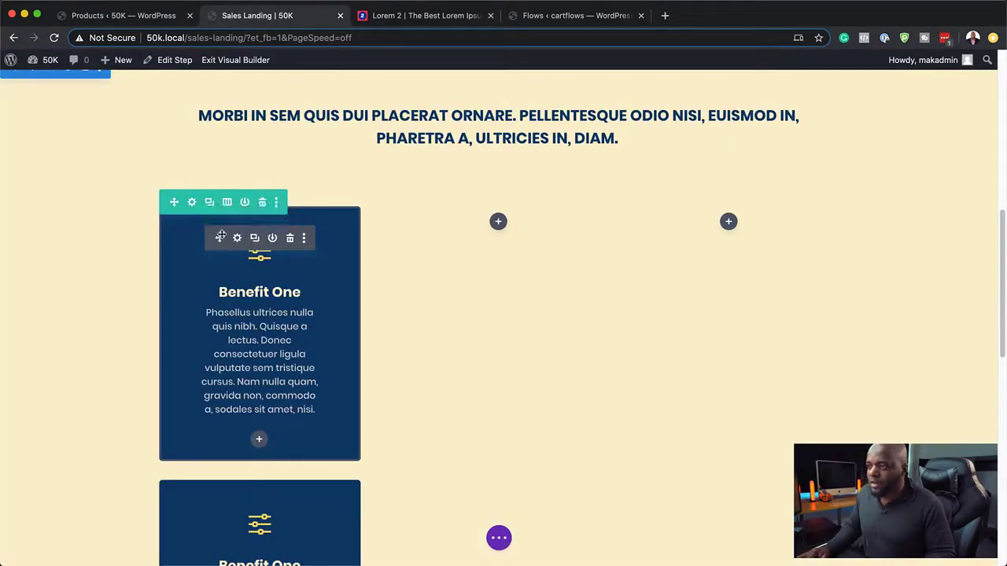
drag(220, 237, 496, 224)
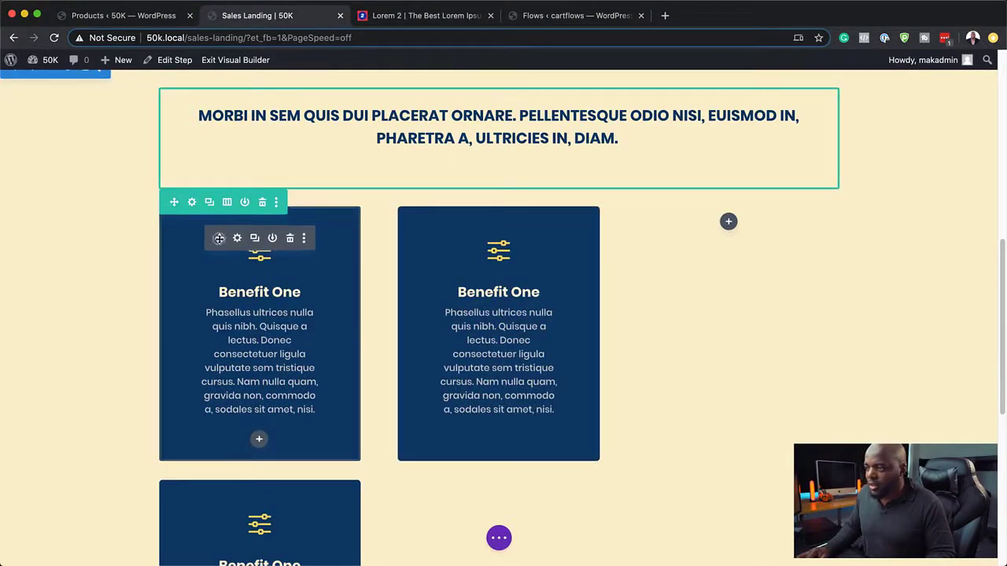
drag(220, 239, 719, 238)
scroll(110, 261, up, 5)
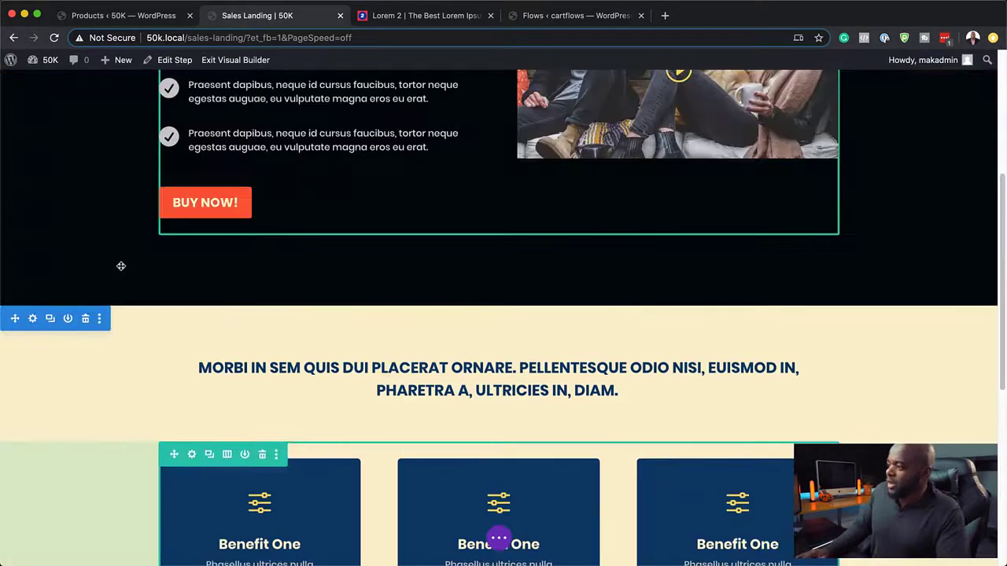
scroll(451, 306, down, 5)
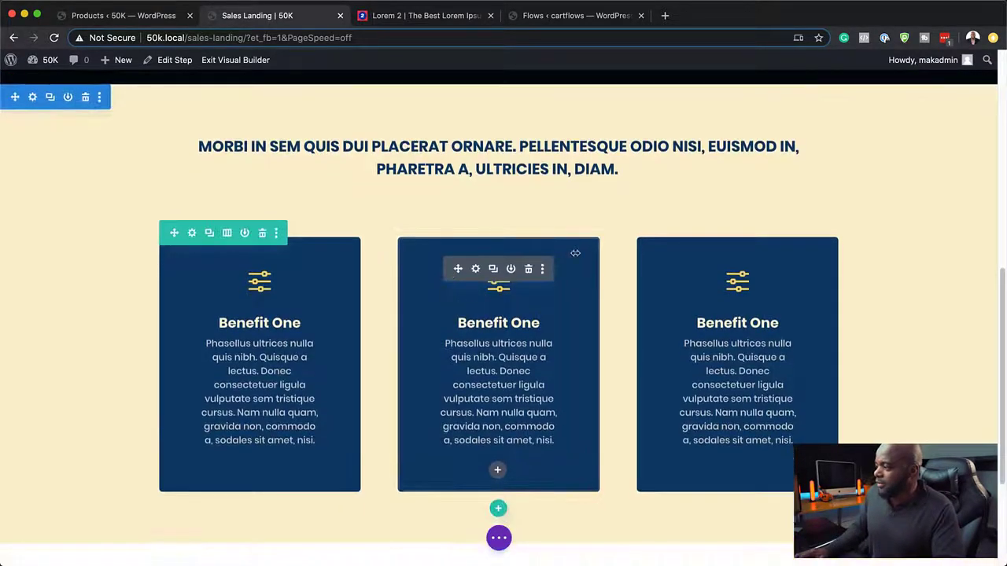
Step: Retitle the middle blurb 'Benefit Two' with a document icon and save it
click(476, 269)
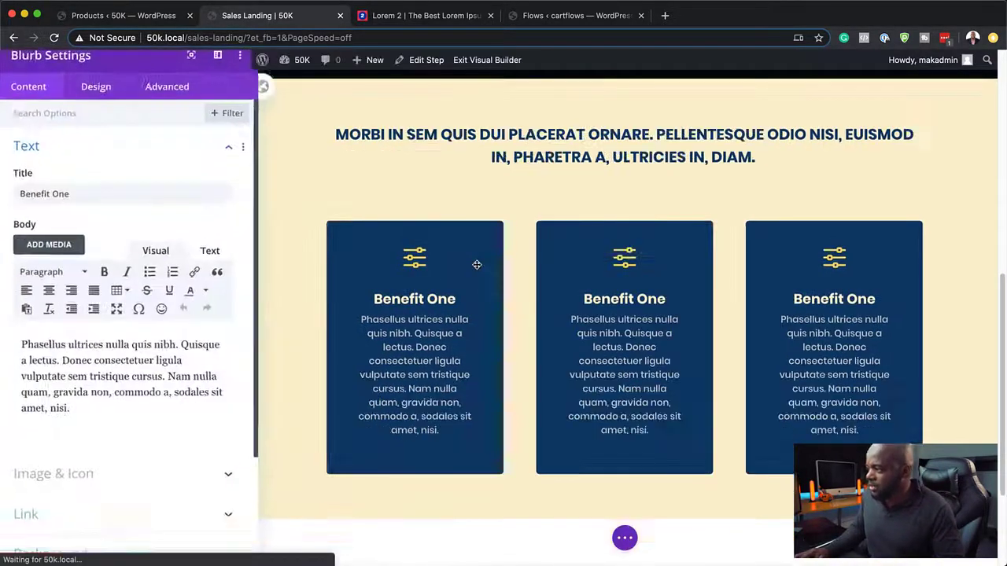
drag(54, 201, 110, 207)
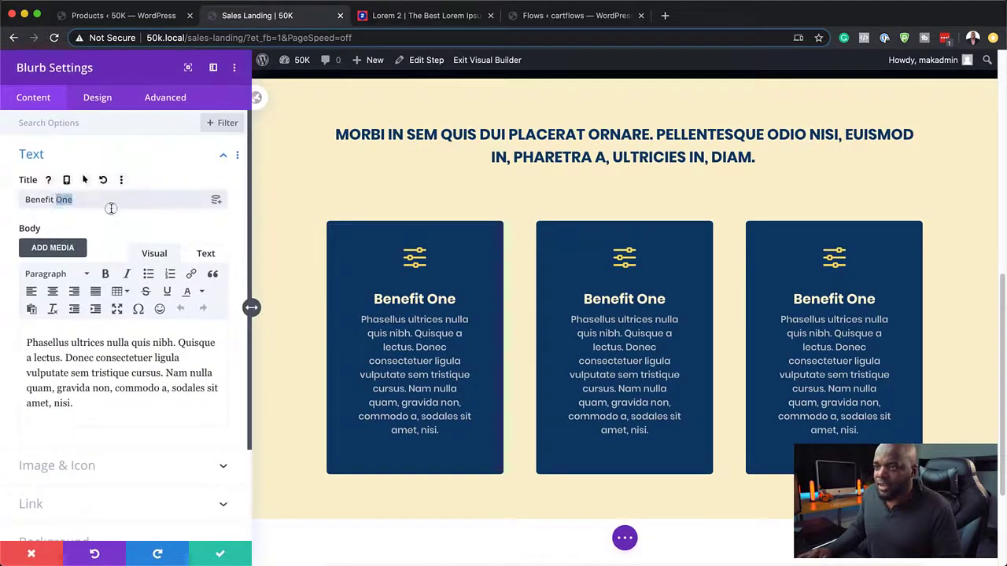
text(Two)
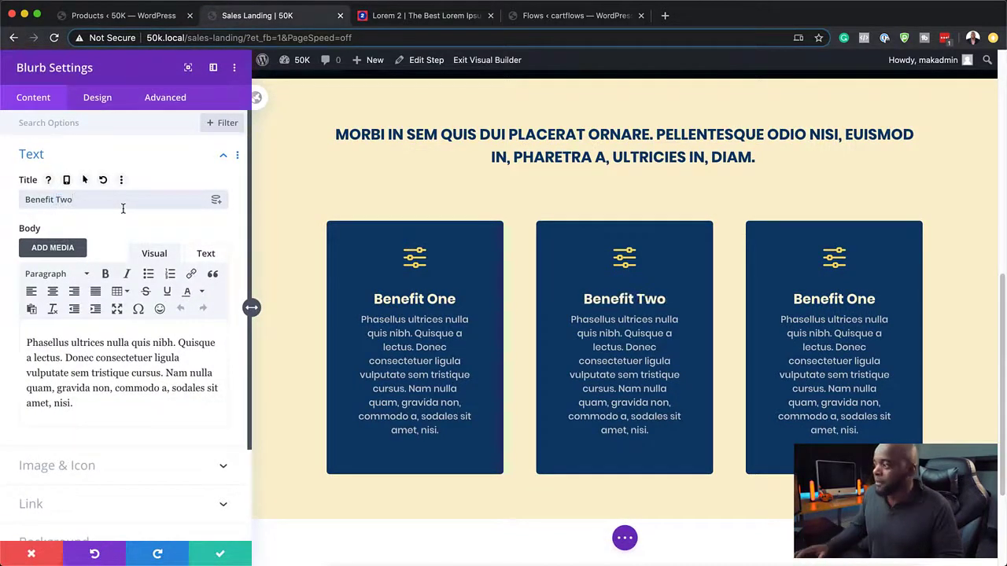
scroll(144, 393, down, 2)
scroll(144, 393, down, 3)
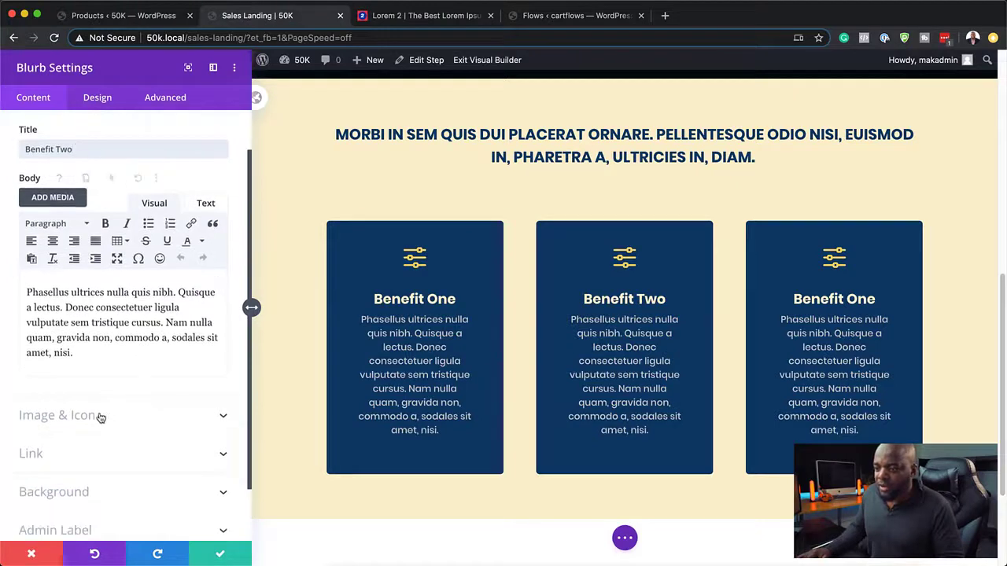
click(99, 417)
drag(228, 250, 233, 266)
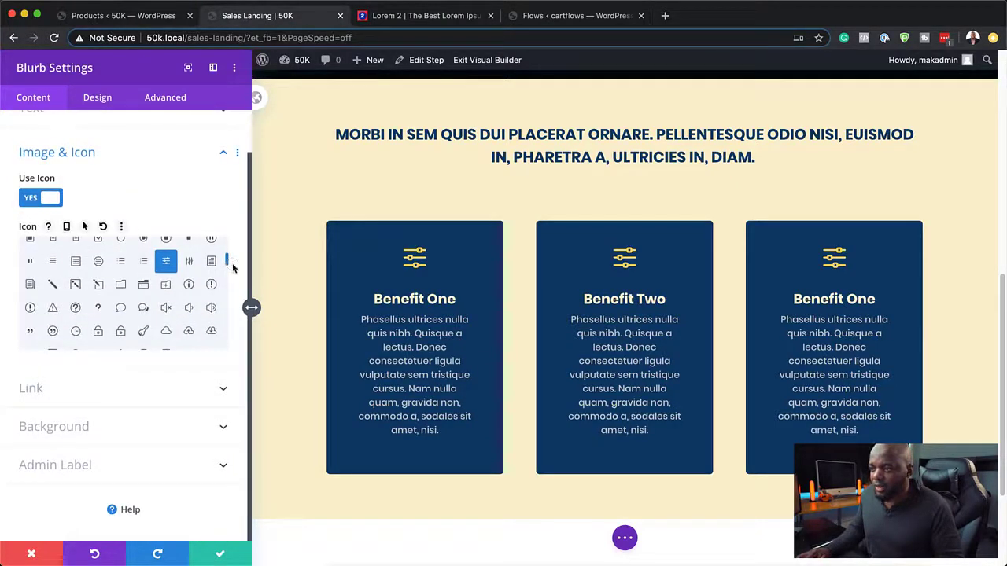
click(212, 262)
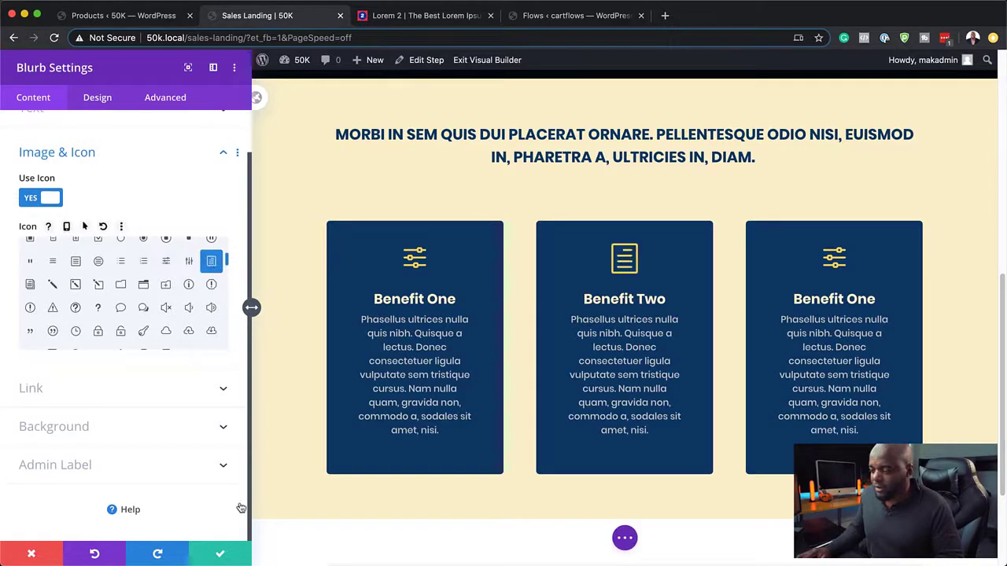
click(220, 554)
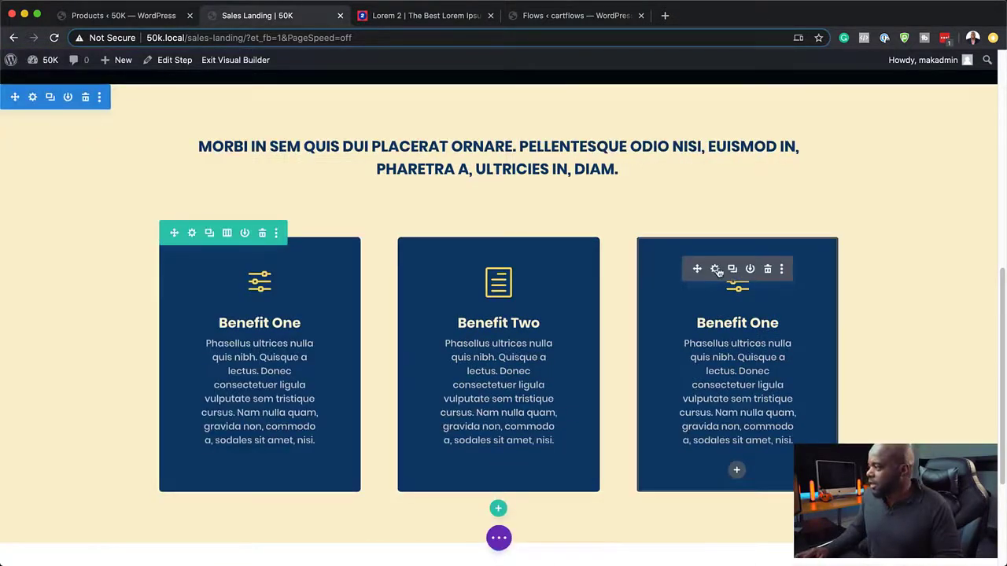
Step: Retitle the third blurb 'Benefit Three' with a cloud upload icon and save it
click(715, 270)
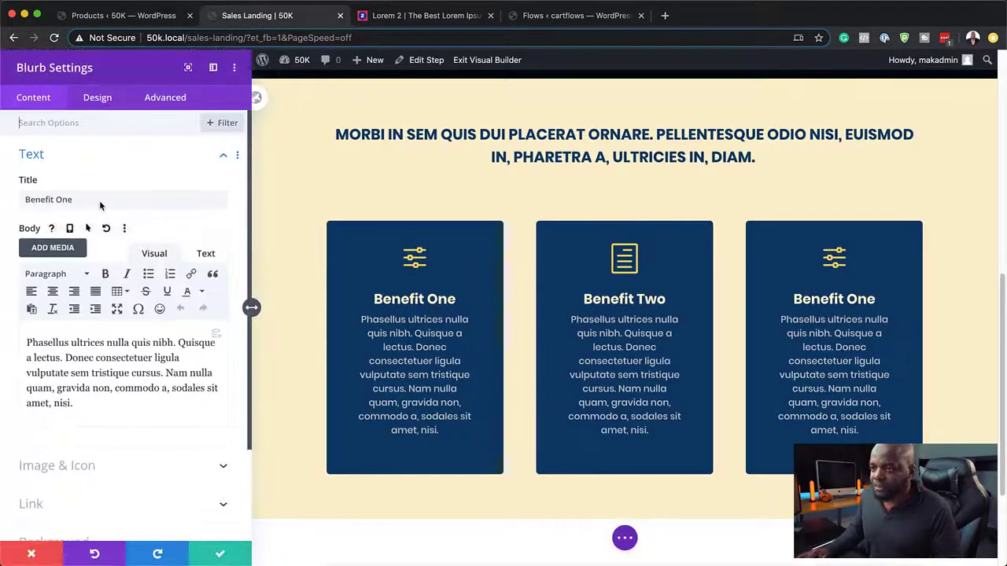
double_click(57, 200)
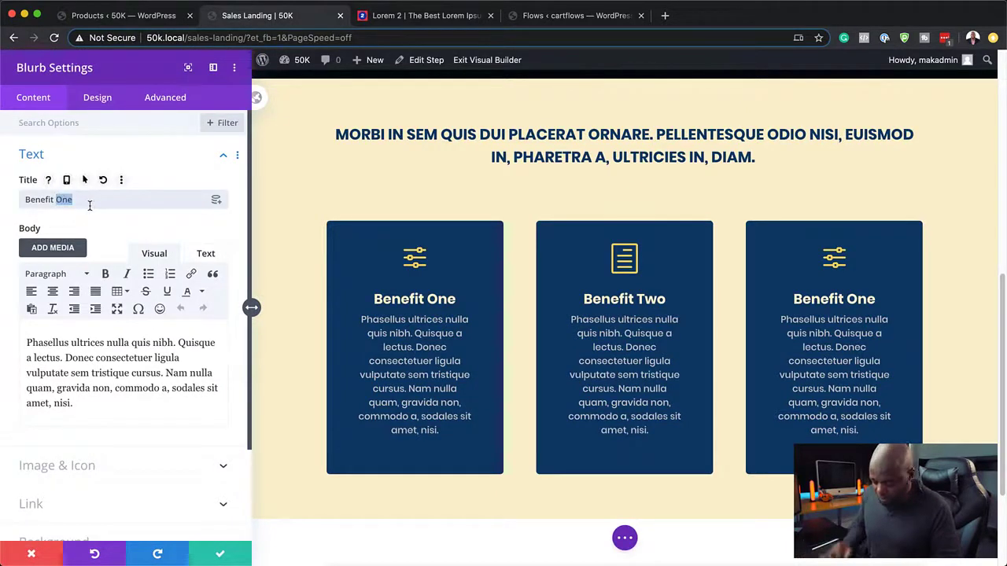
text(Three)
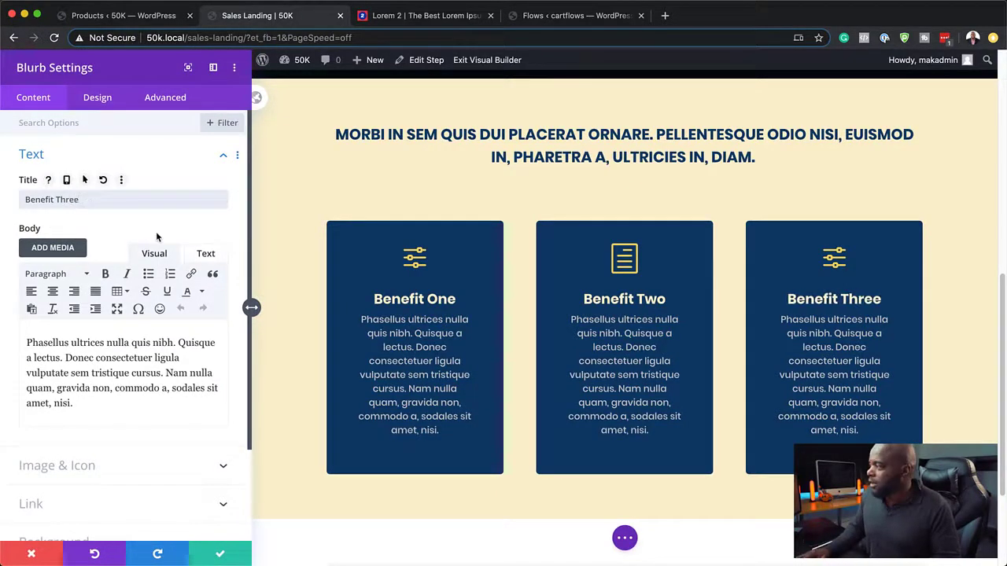
scroll(141, 366, down, 1)
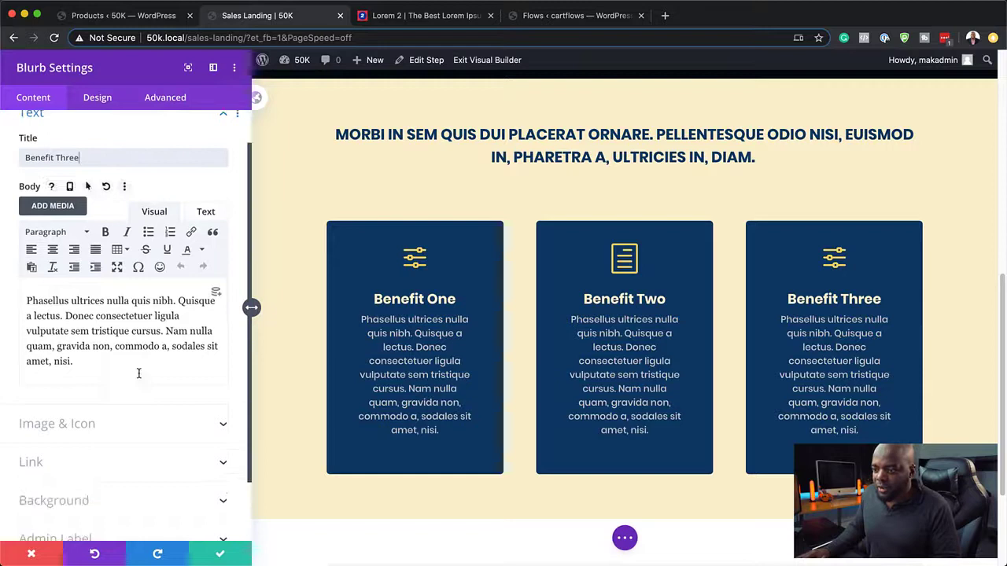
click(86, 423)
drag(230, 252, 234, 265)
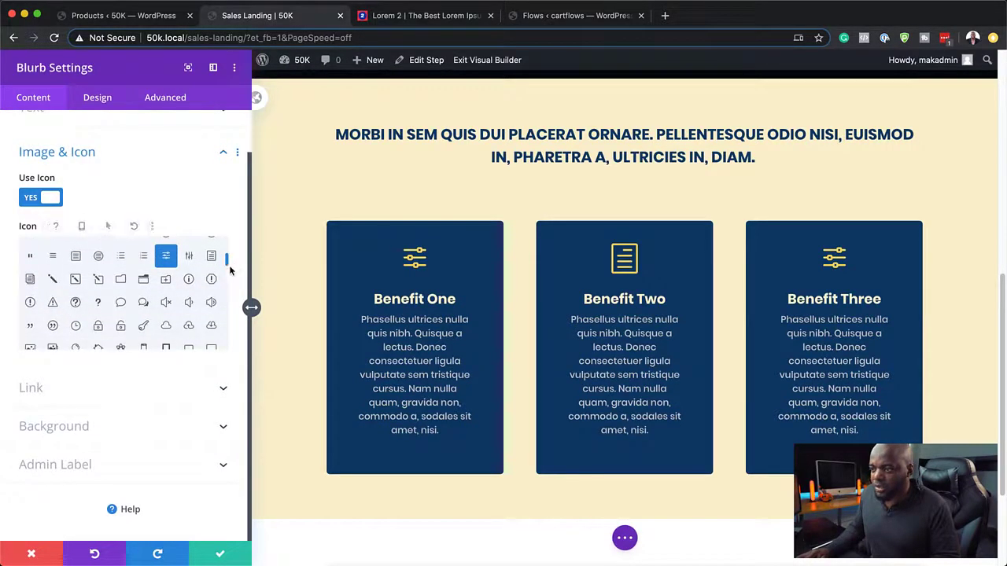
click(190, 328)
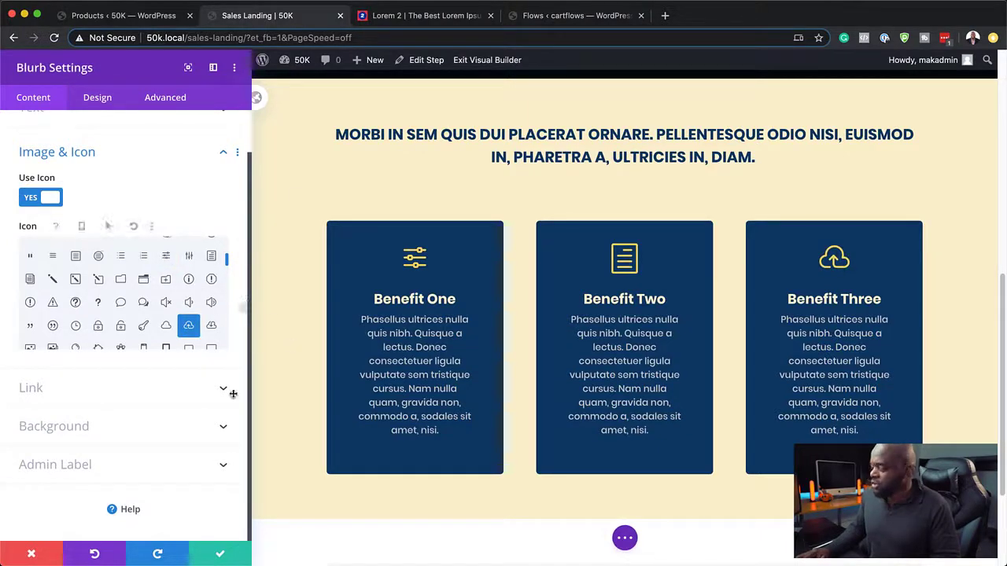
click(221, 556)
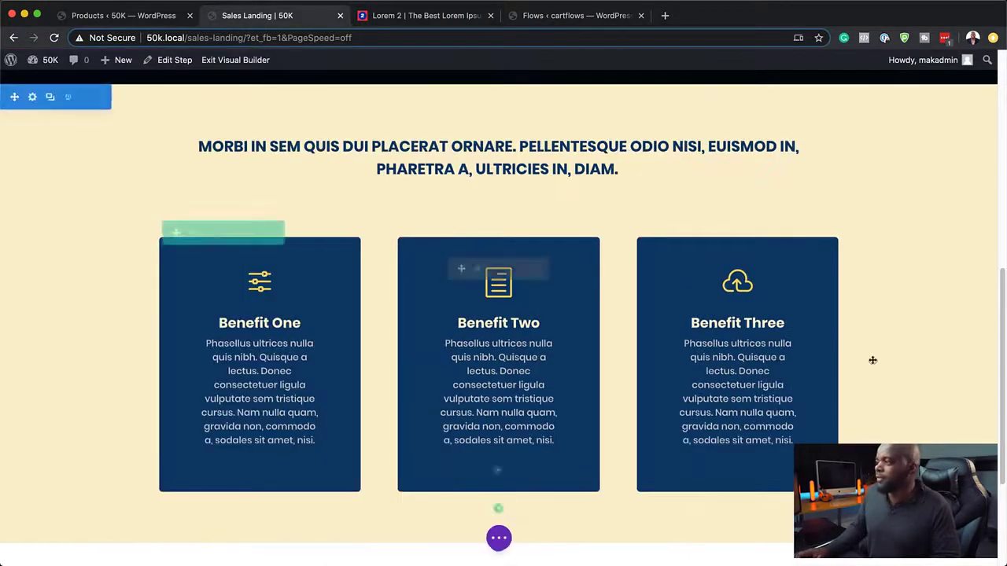
Step: Give the cream benefits section linked 7vw top and bottom padding and save
scroll(922, 337, up, 3)
scroll(917, 338, up, 1)
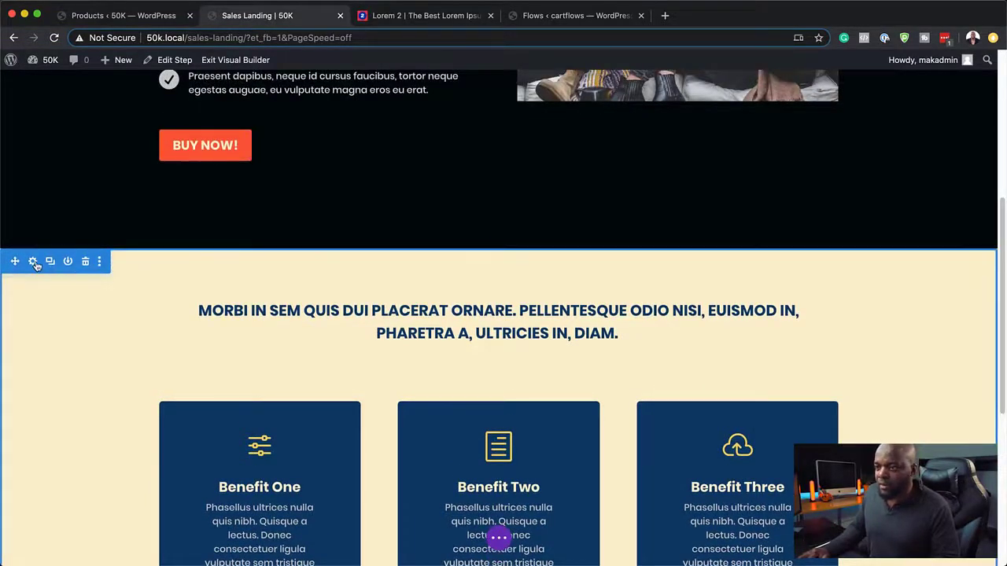
click(33, 262)
click(101, 99)
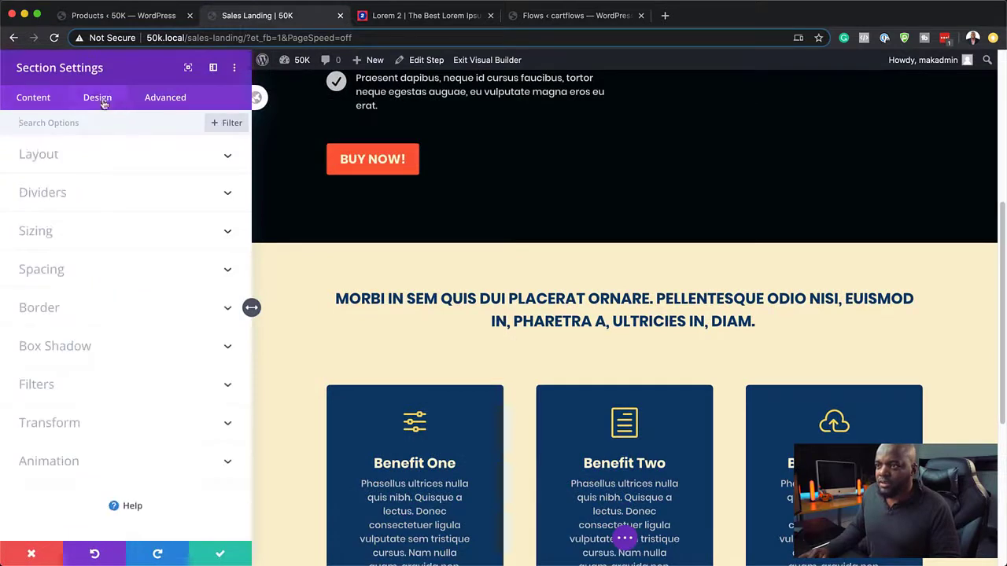
click(61, 273)
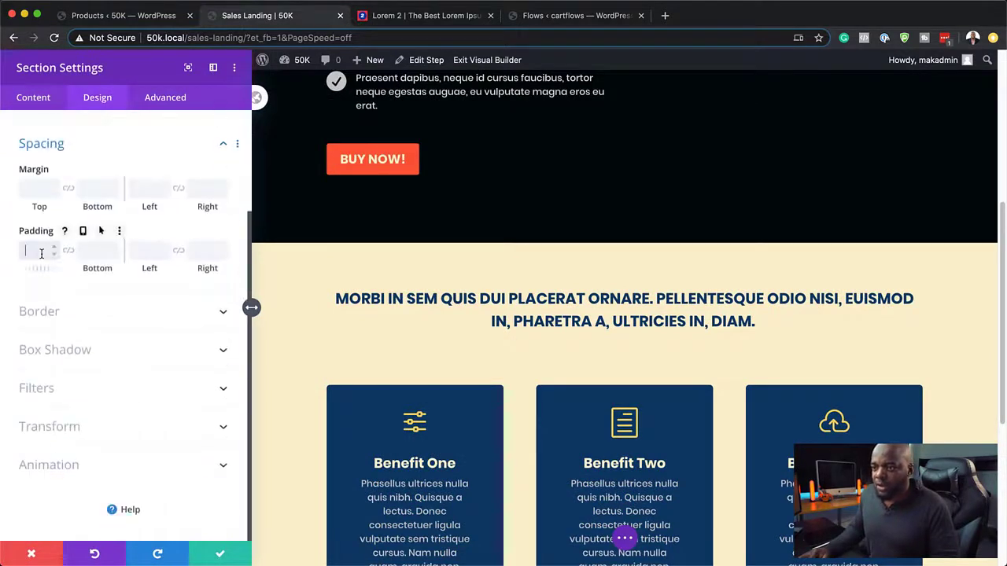
click(42, 254)
text(4vw)
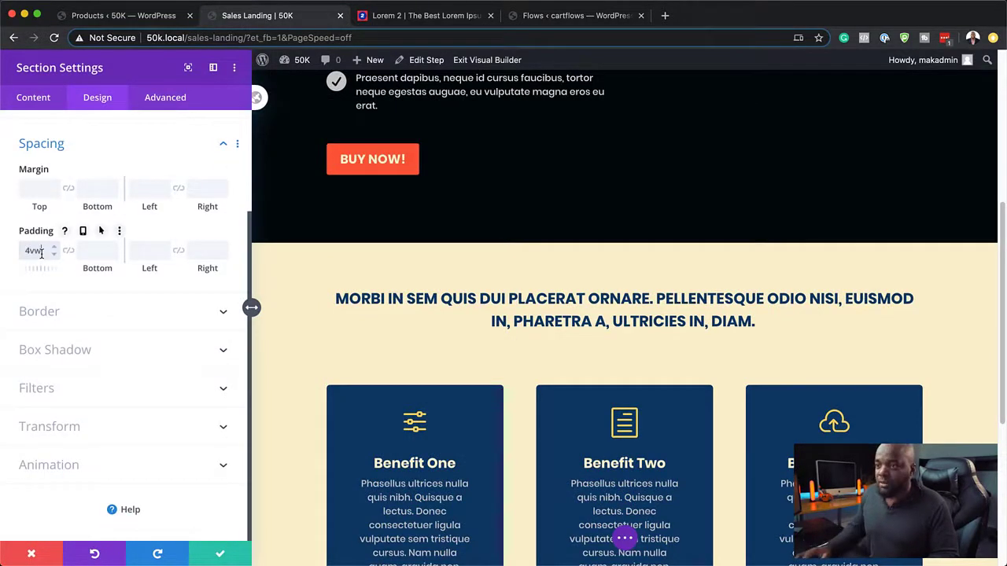
click(69, 252)
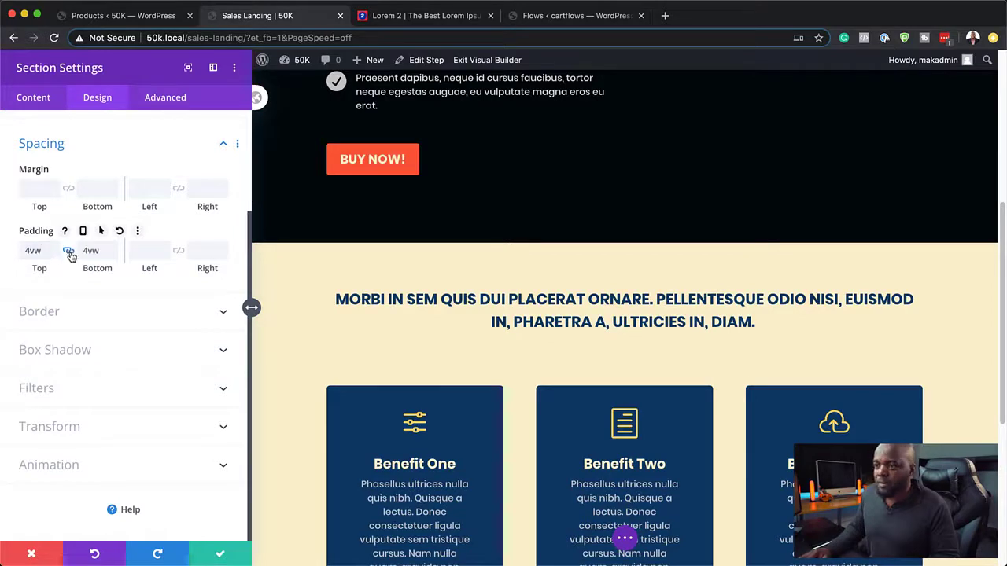
double_click(53, 247)
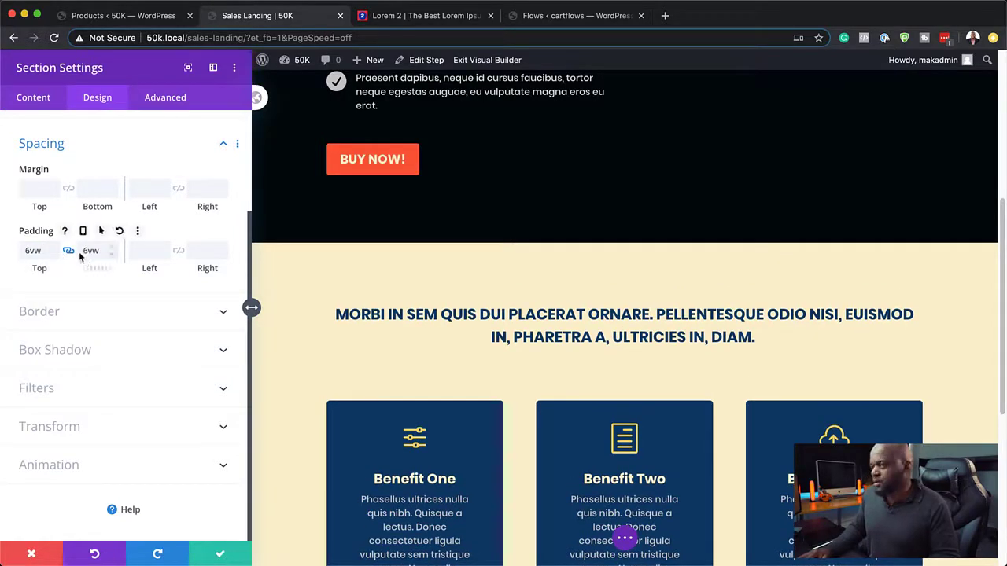
click(55, 247)
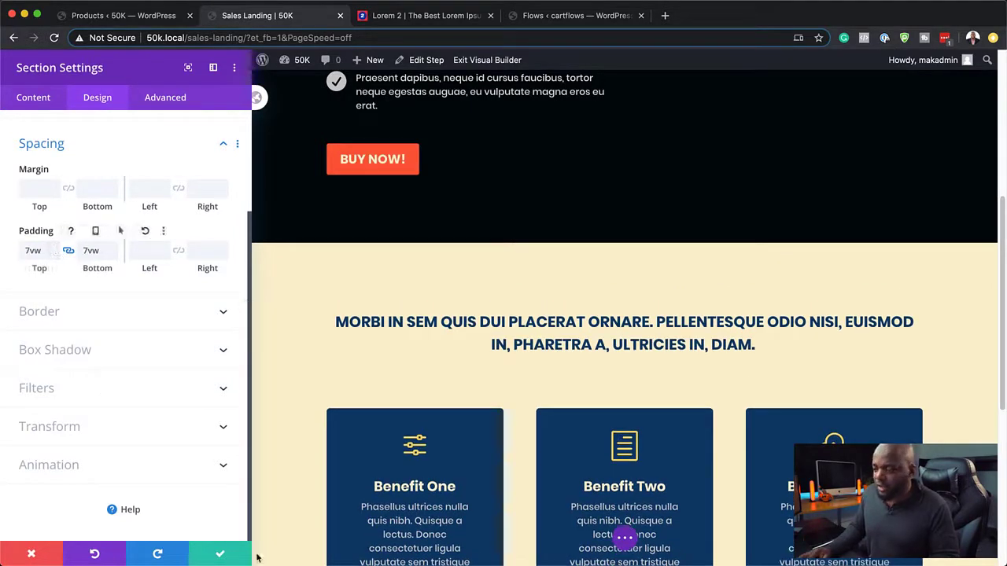
click(214, 557)
scroll(530, 392, down, 4)
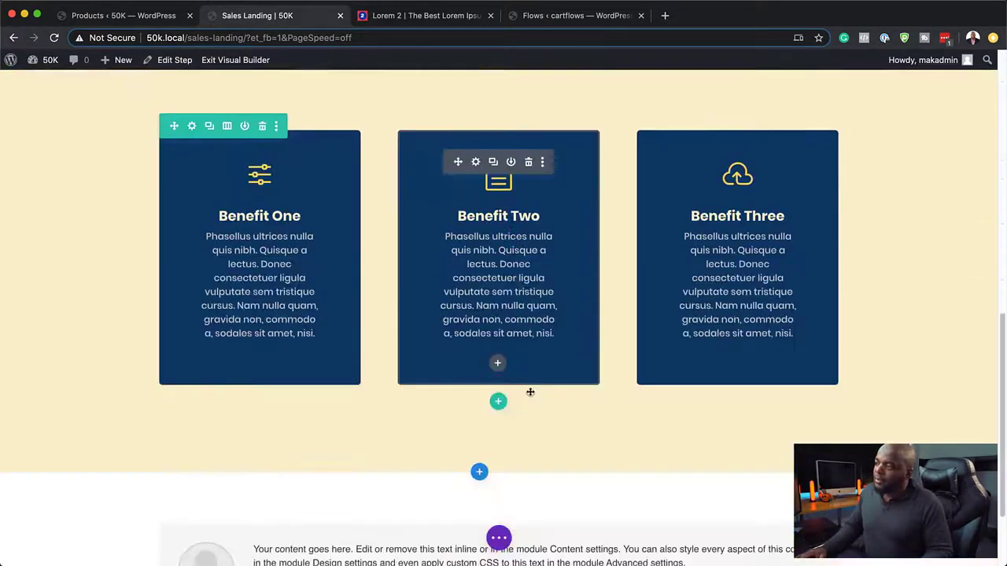
Step: Scroll the landing page down to the placeholder testimonial section
scroll(530, 392, down, 2)
scroll(530, 392, up, 5)
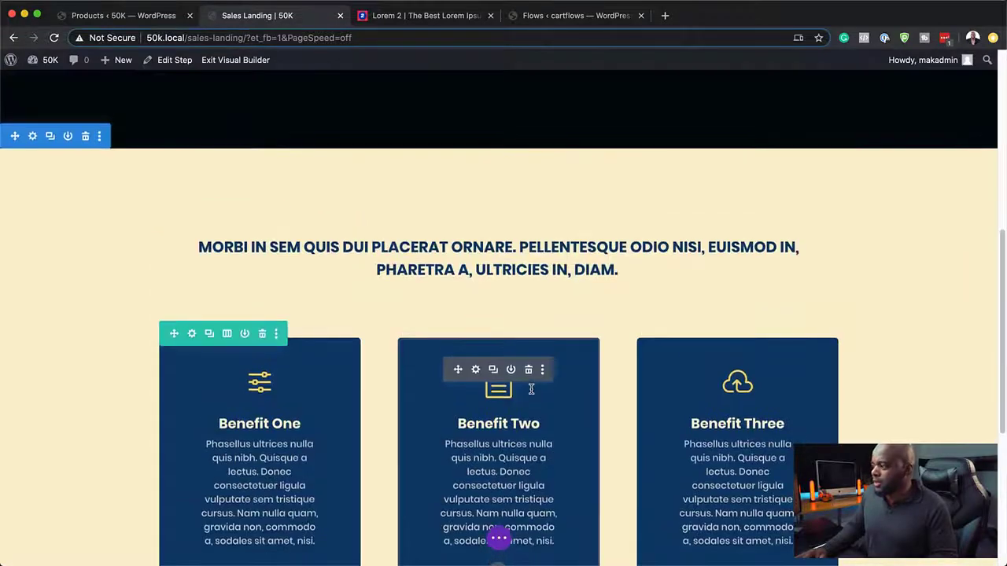
scroll(811, 255, up, 6)
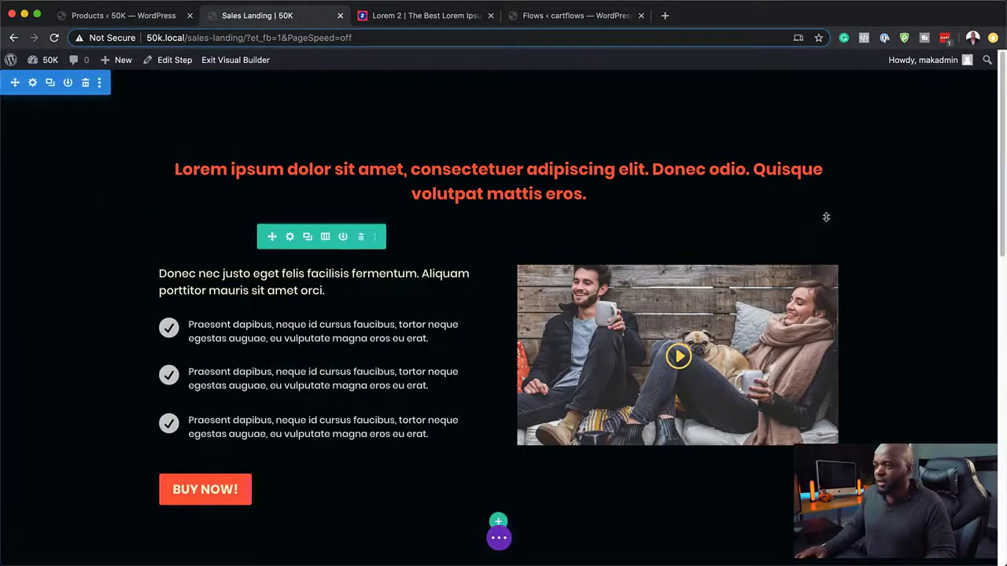
scroll(939, 344, down, 10)
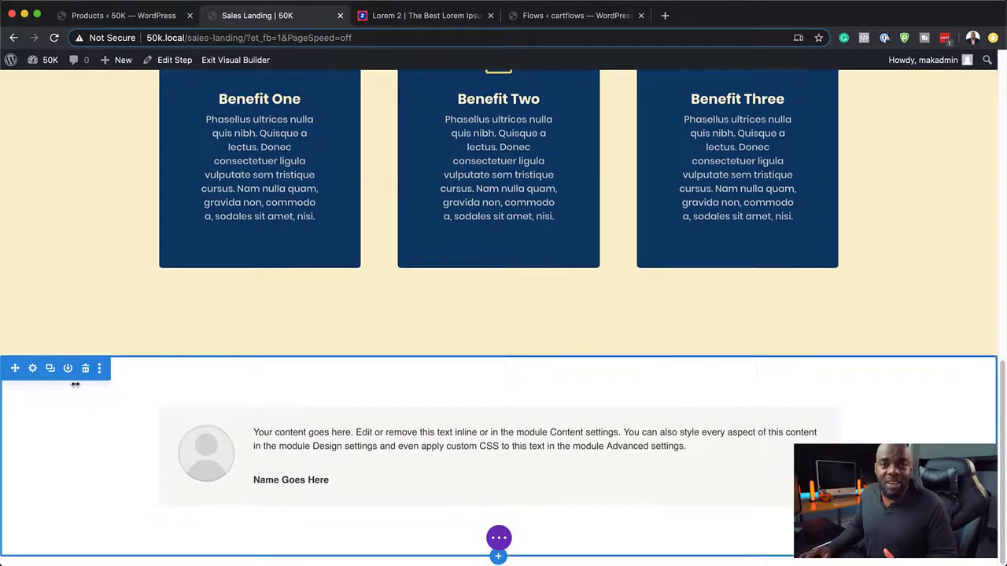
Step: Replace the testimonial body with the 'Praesent dapibus…' paragraph copied from the Lorem 2 page
click(477, 441)
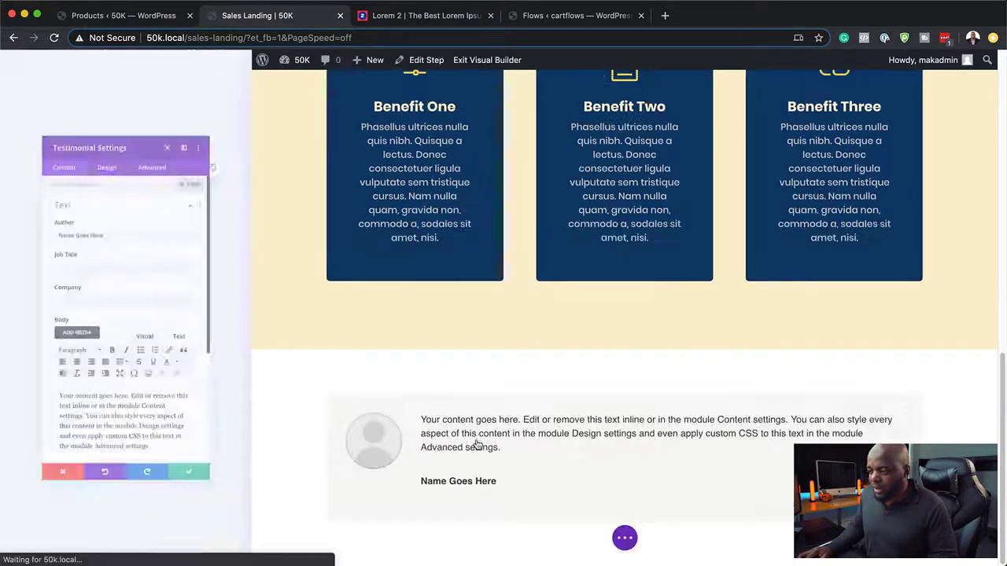
click(411, 16)
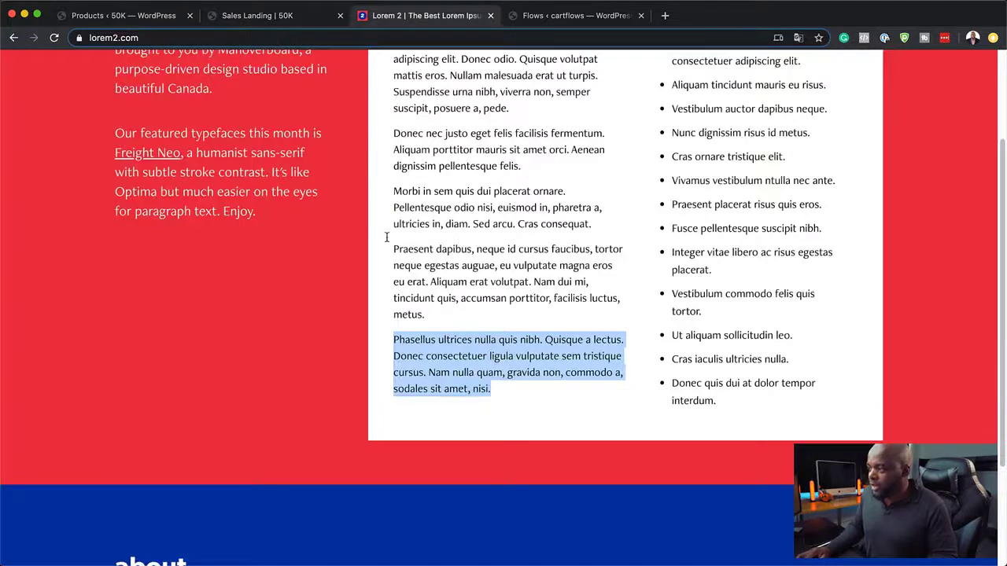
drag(393, 248, 430, 314)
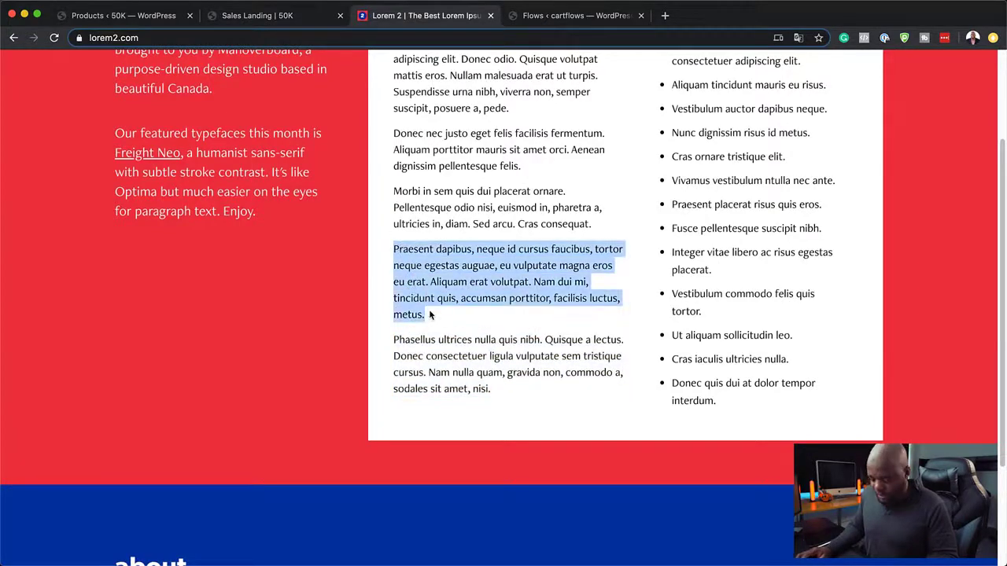
click(252, 16)
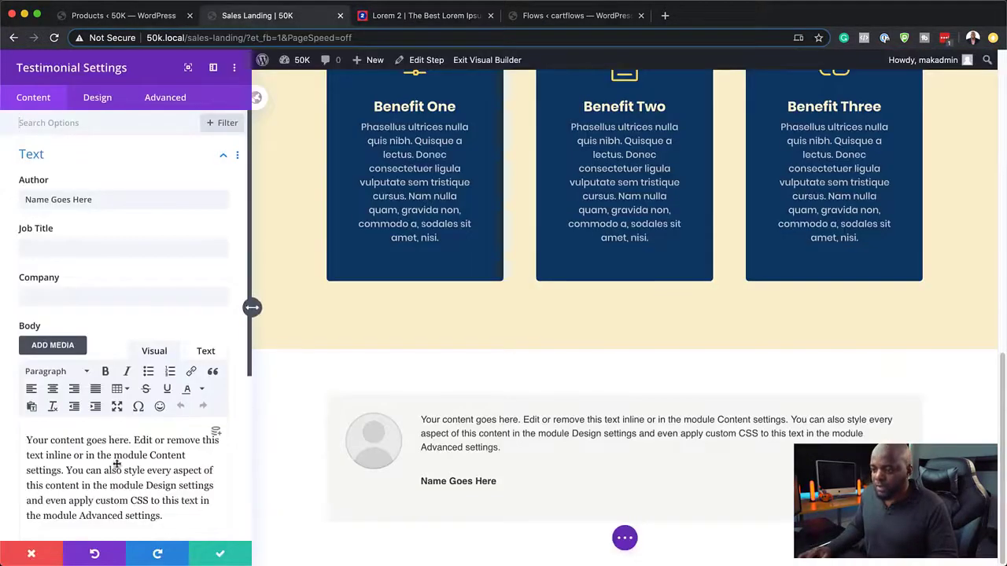
drag(162, 516, 4, 439)
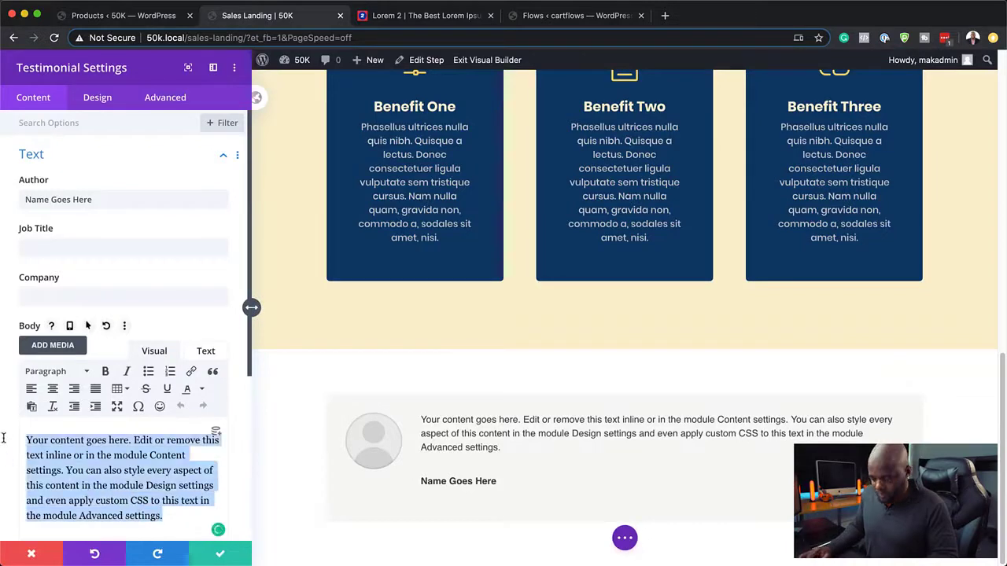
text(Praesent dapibus, neque id cursus faucibus, tortor neque egestas auguae, eu vulputate magna eros eu erat. Aliquam erat volutpat. Nam dui mi, tincidunt quis, accumsan porttitor, facilisis luctus, metus.)
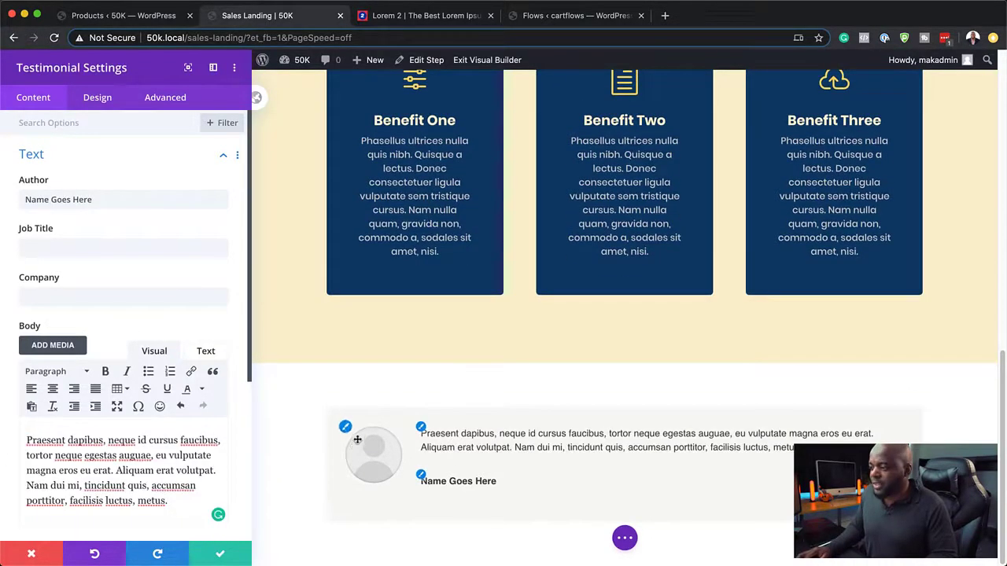
scroll(103, 334, down, 4)
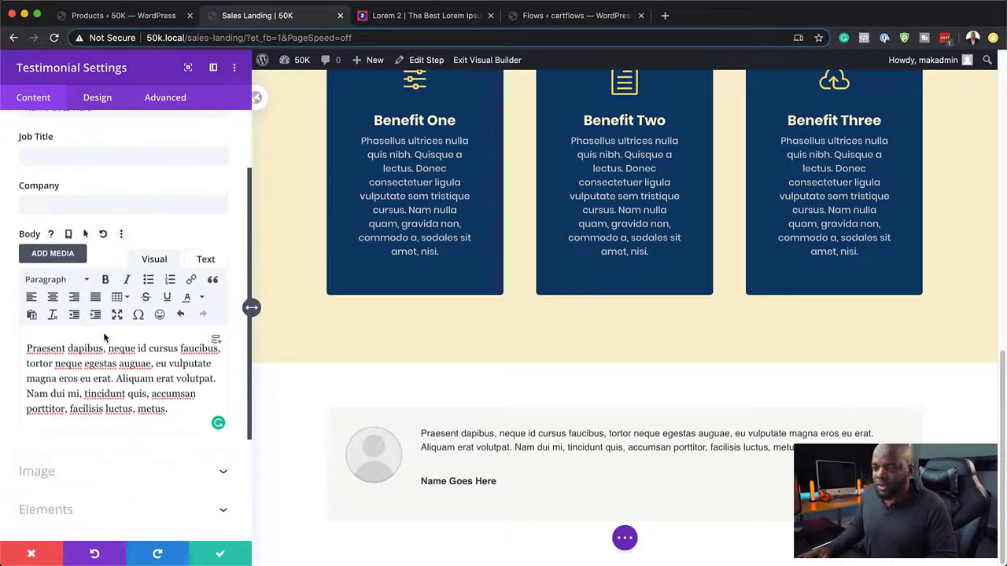
click(50, 424)
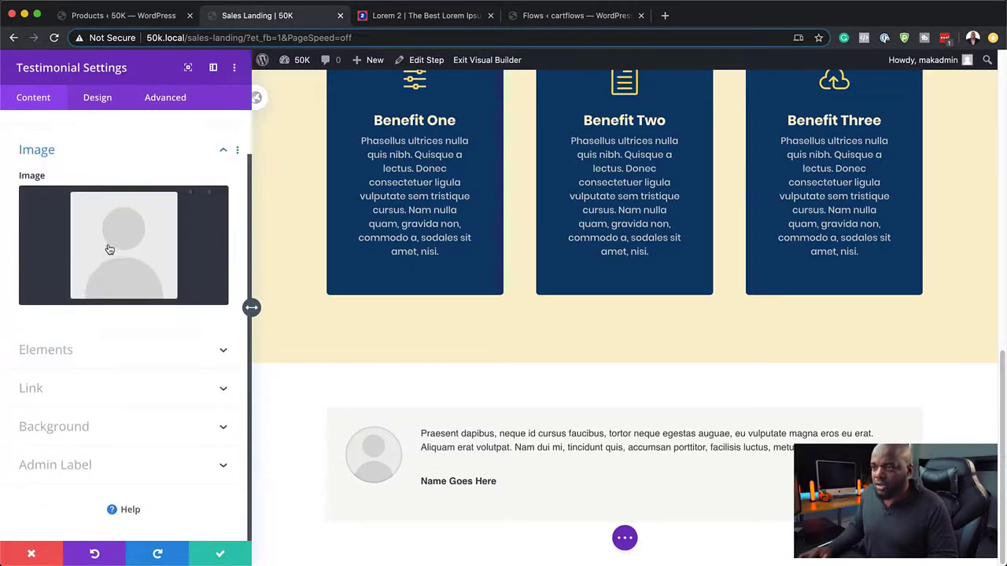
Step: Set the testimonial image to the red-haired woman's photo from the Media Library
click(113, 249)
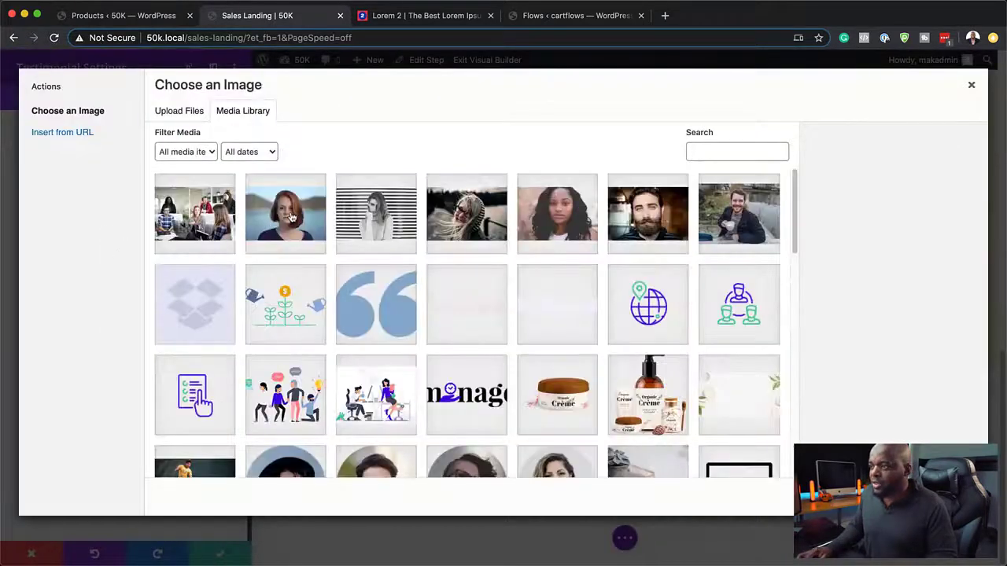
click(291, 217)
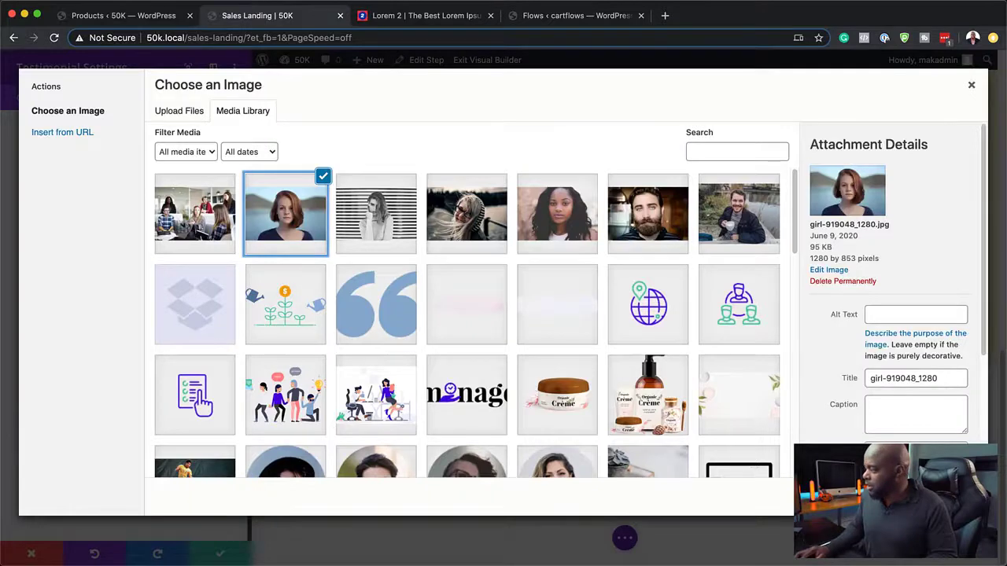
click(939, 497)
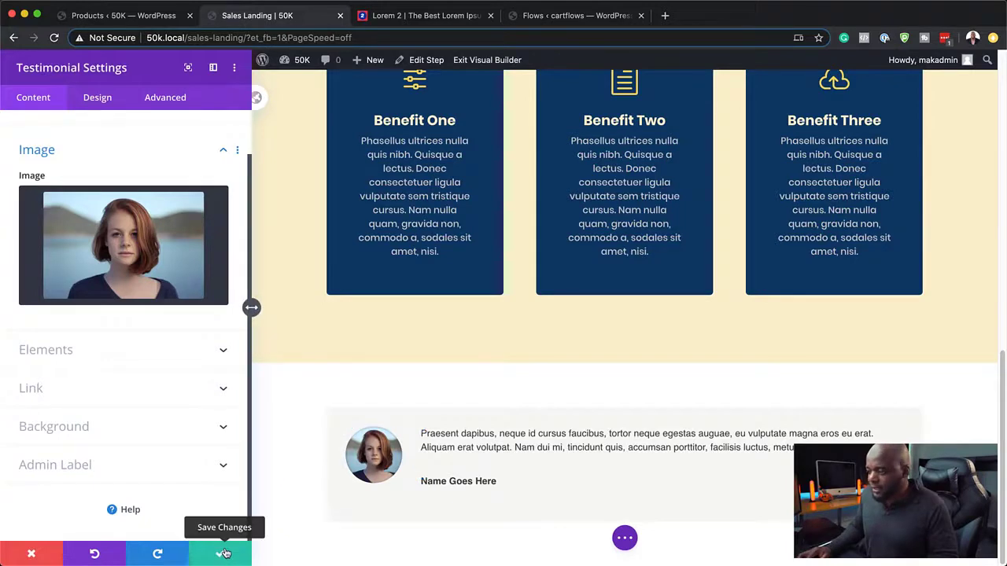
Step: Set the testimonial author name font to Poppins
scroll(132, 335, up, 1)
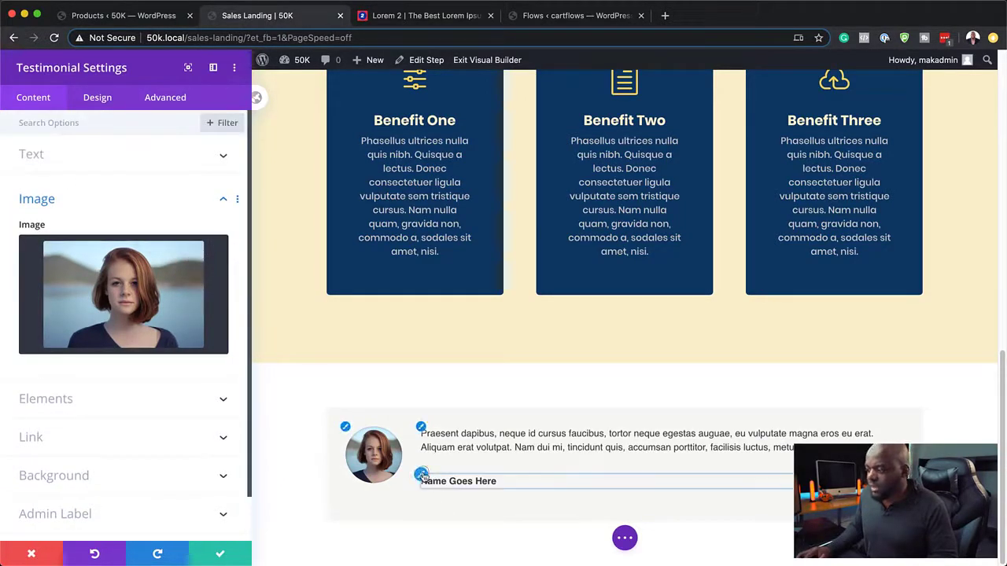
click(419, 477)
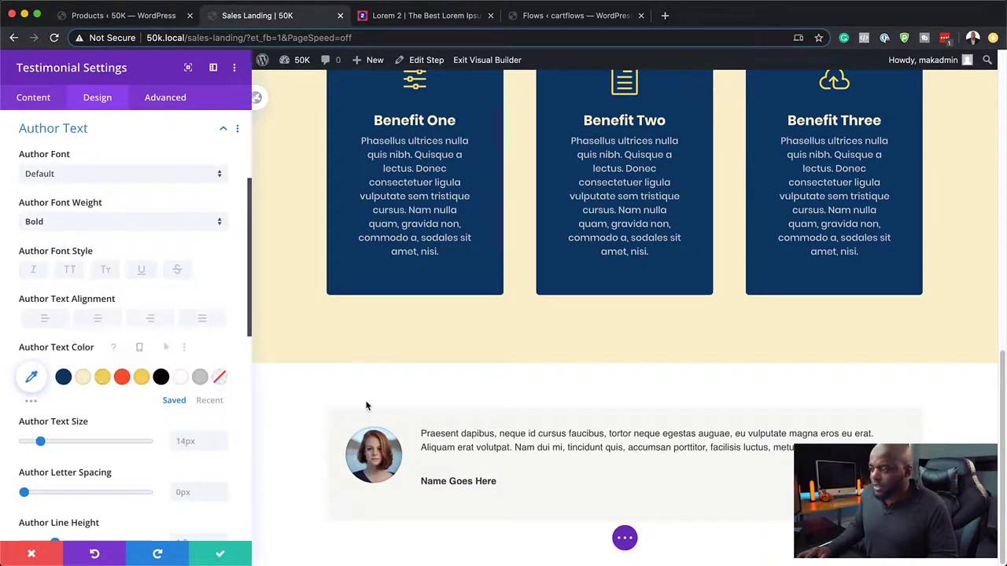
click(66, 174)
click(68, 194)
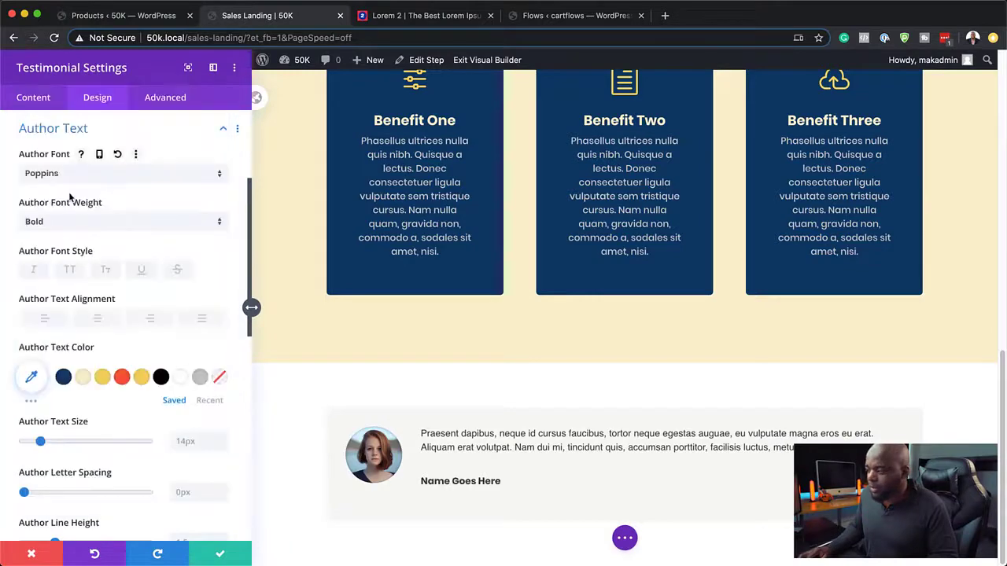
Step: Save the testimonial, then set its body text font to Poppins
click(219, 556)
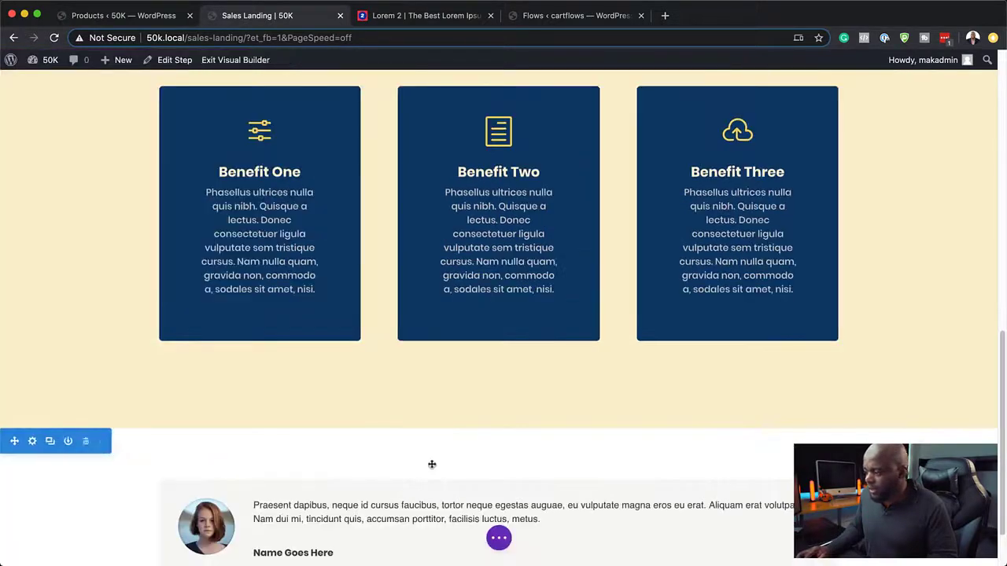
scroll(404, 502, down, 2)
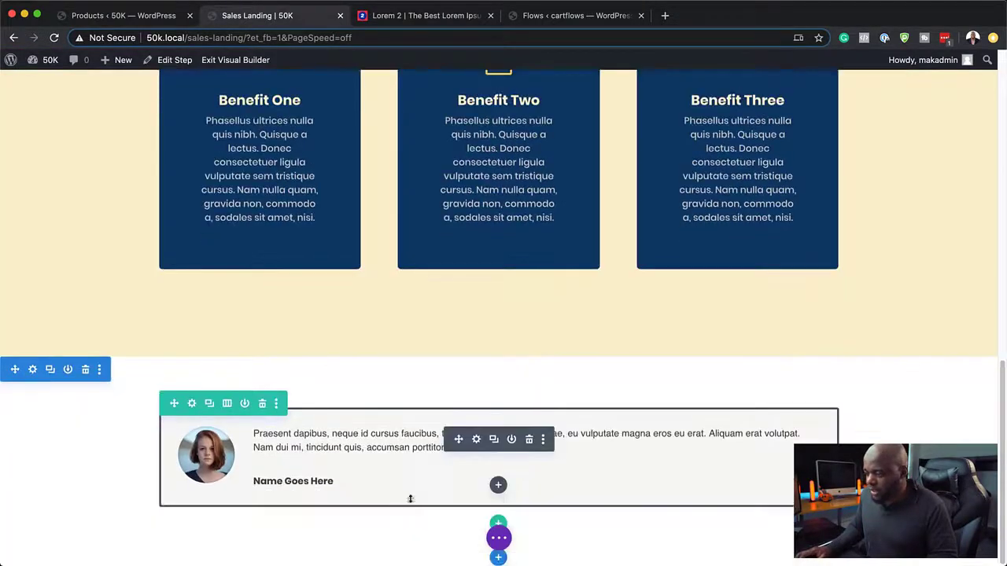
click(477, 440)
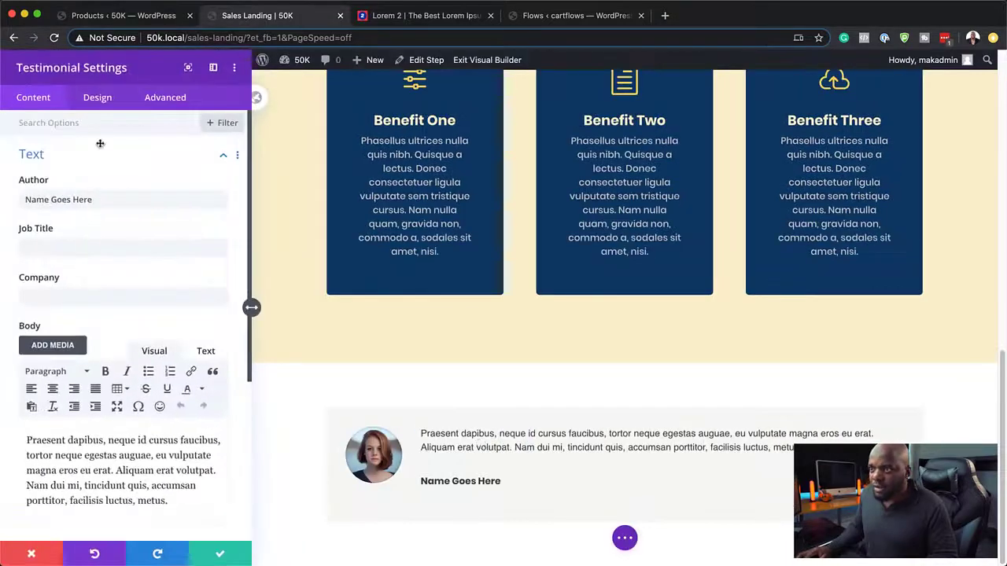
click(97, 100)
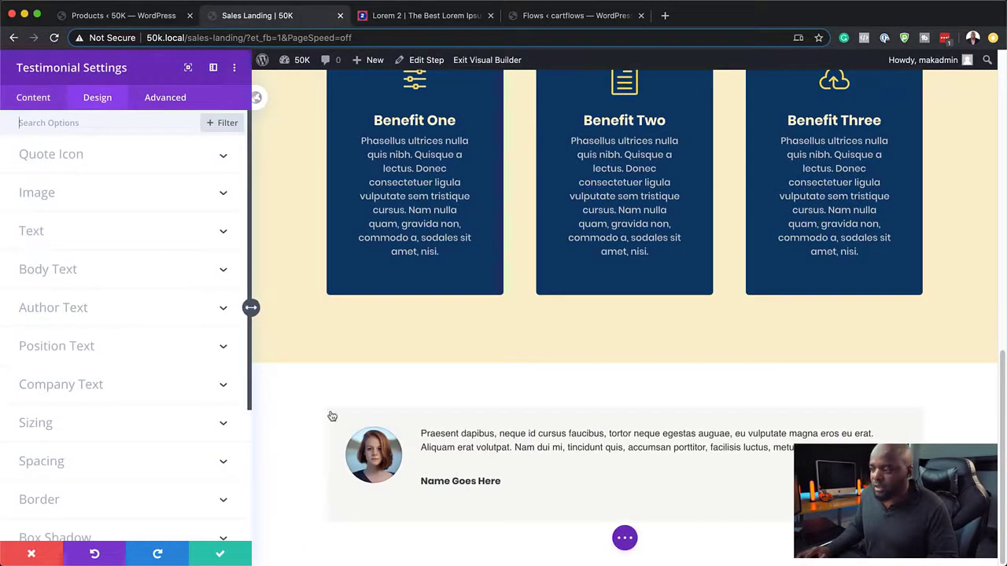
click(47, 269)
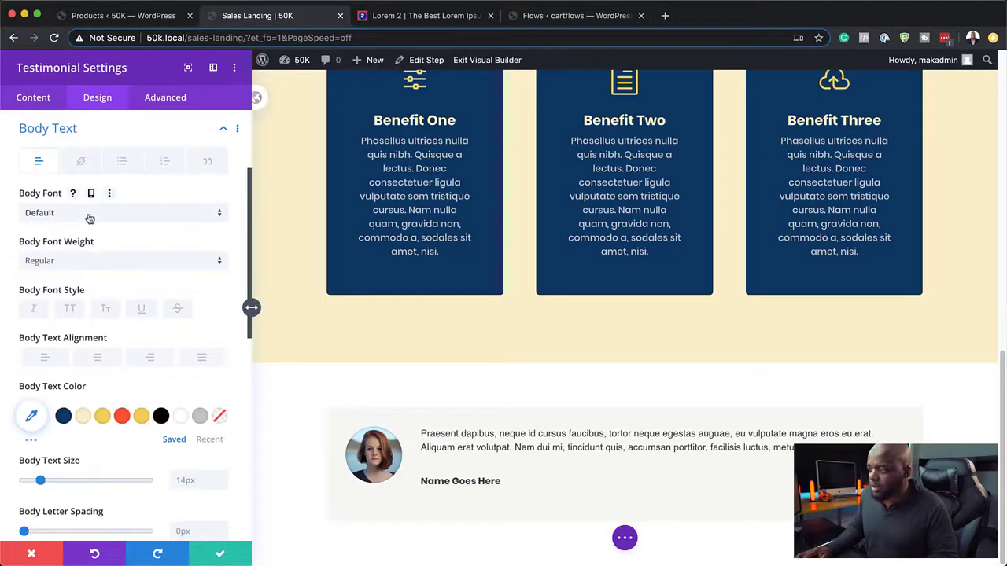
click(91, 213)
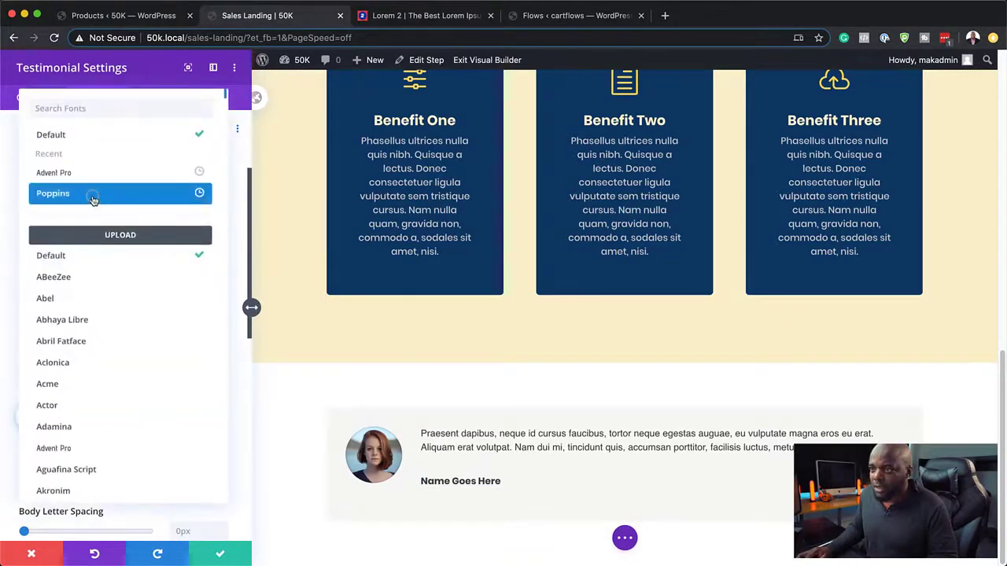
click(92, 198)
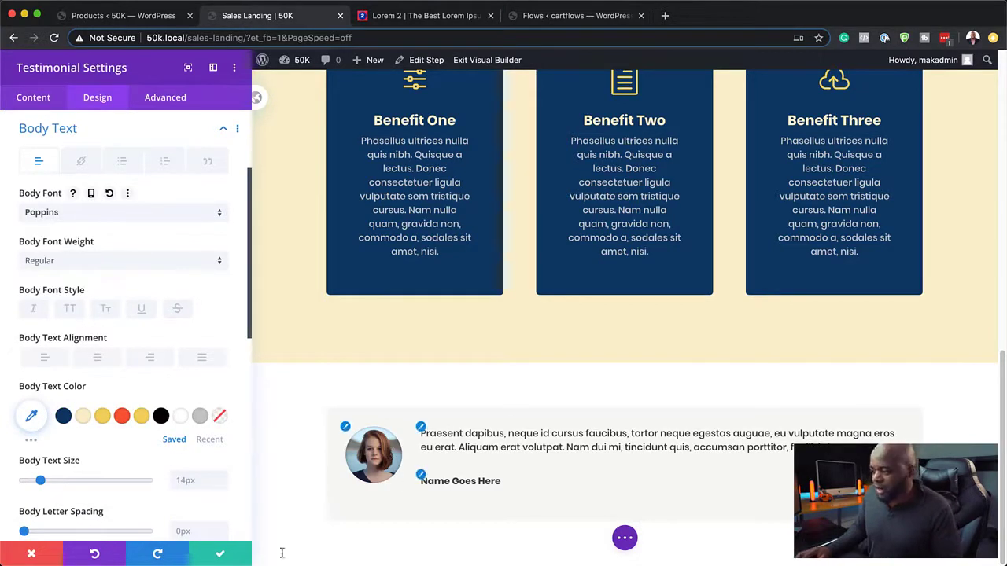
Step: Review the testimonial's Content background settings
click(45, 103)
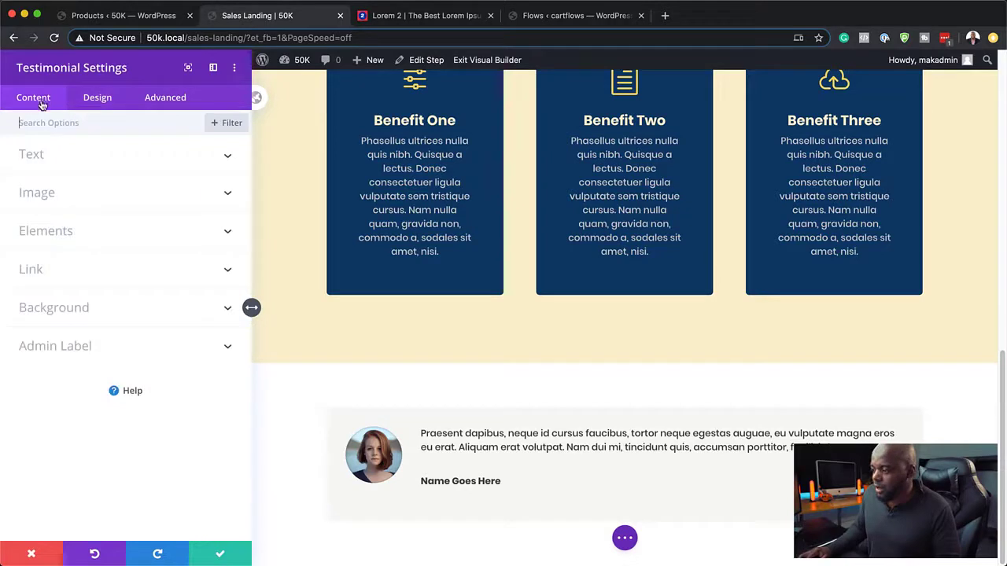
click(80, 311)
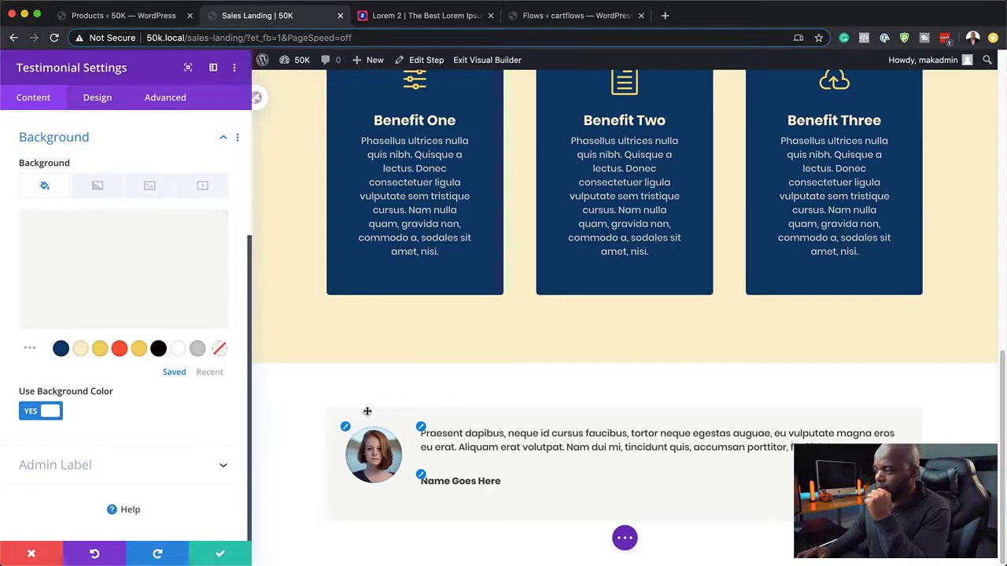
scroll(370, 341, up, 10)
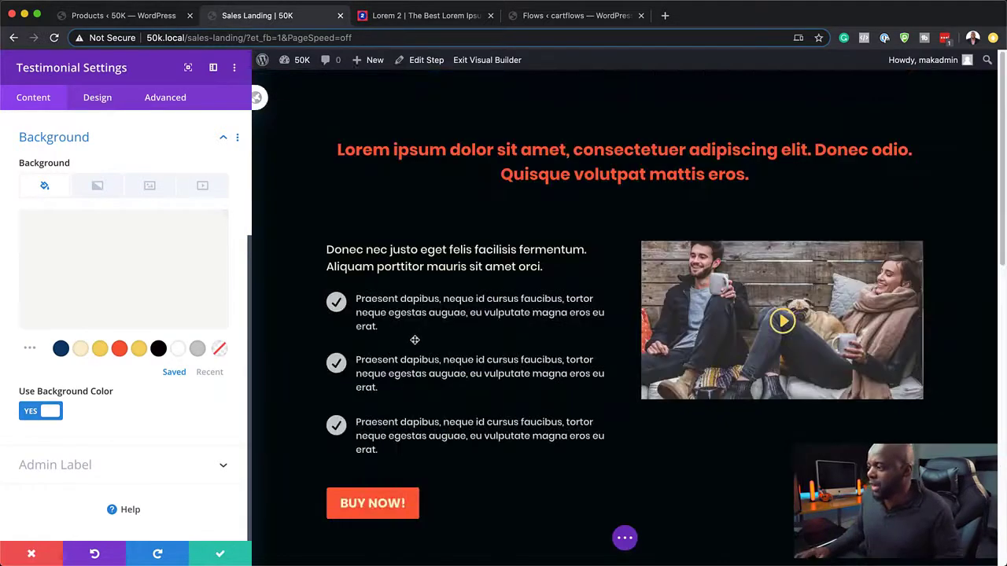
scroll(414, 340, down, 10)
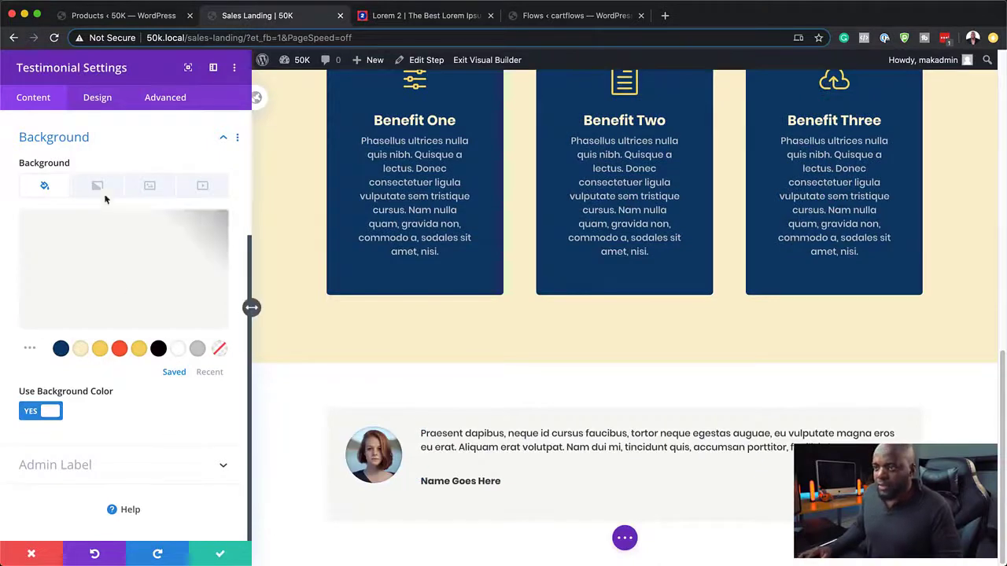
Step: Give the testimonial 5px rounded corners and save its settings
click(118, 96)
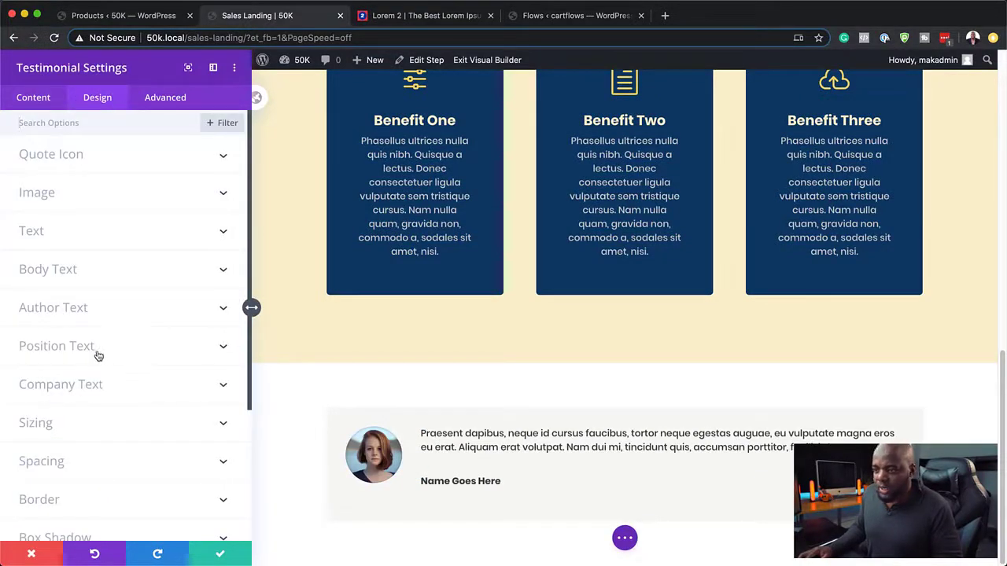
scroll(84, 470, down, 2)
click(49, 432)
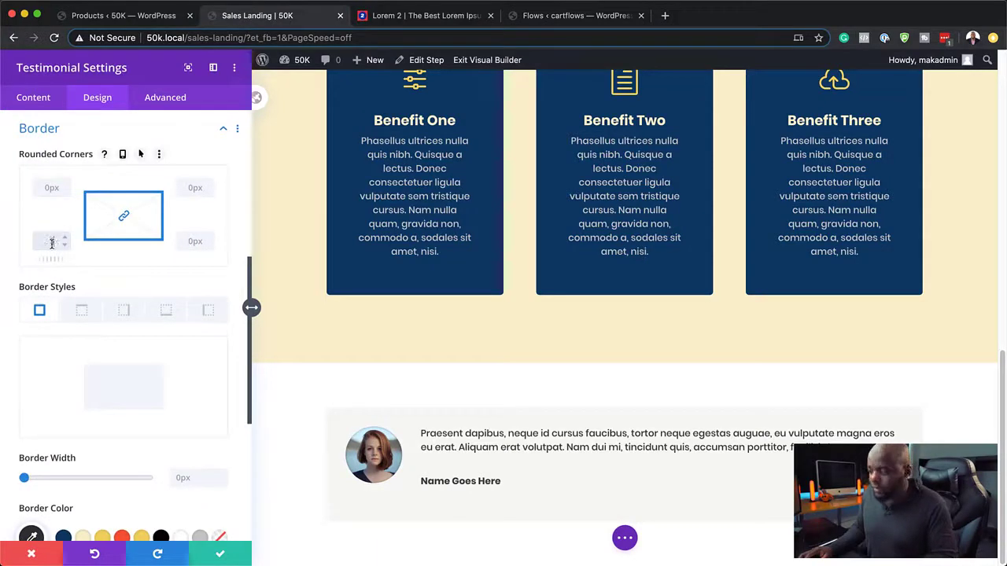
text(5)
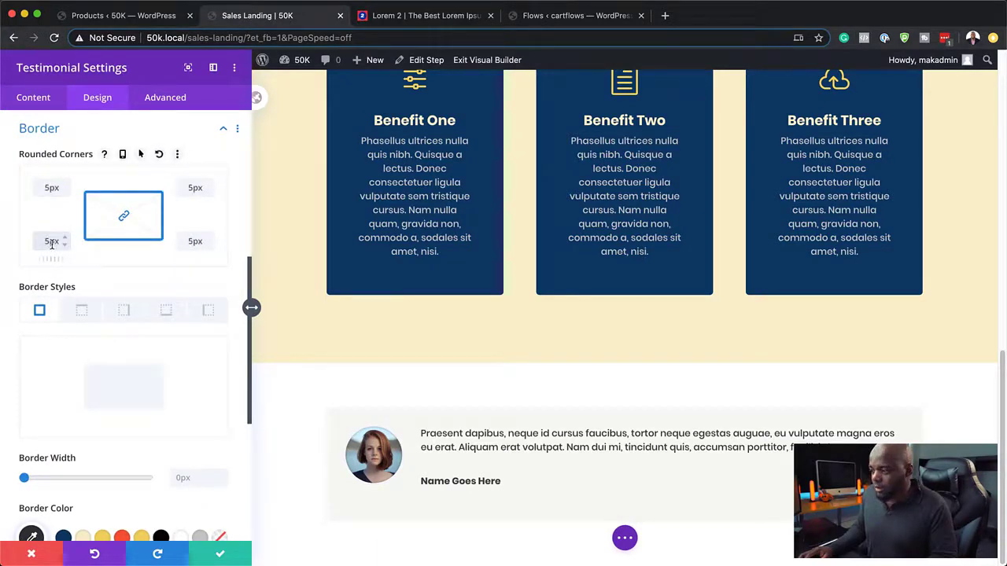
click(220, 554)
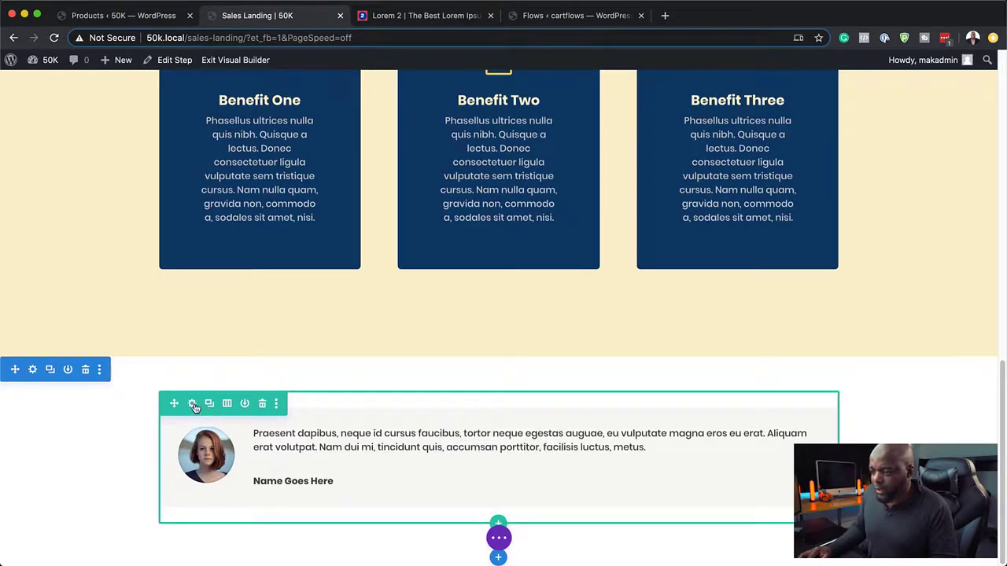
Step: Duplicate the testimonial column three times so the row holds four testimonials
click(192, 404)
click(47, 214)
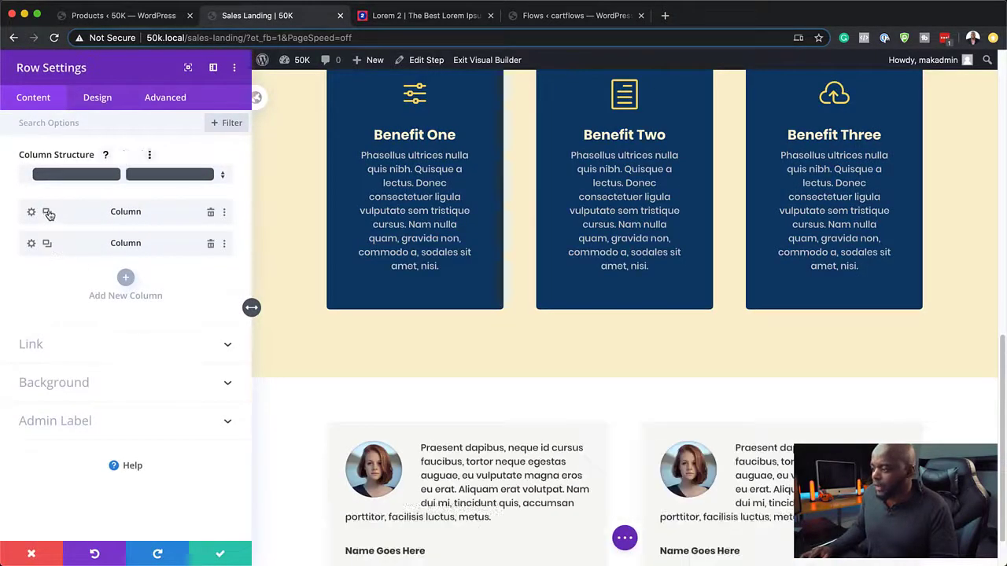
click(48, 213)
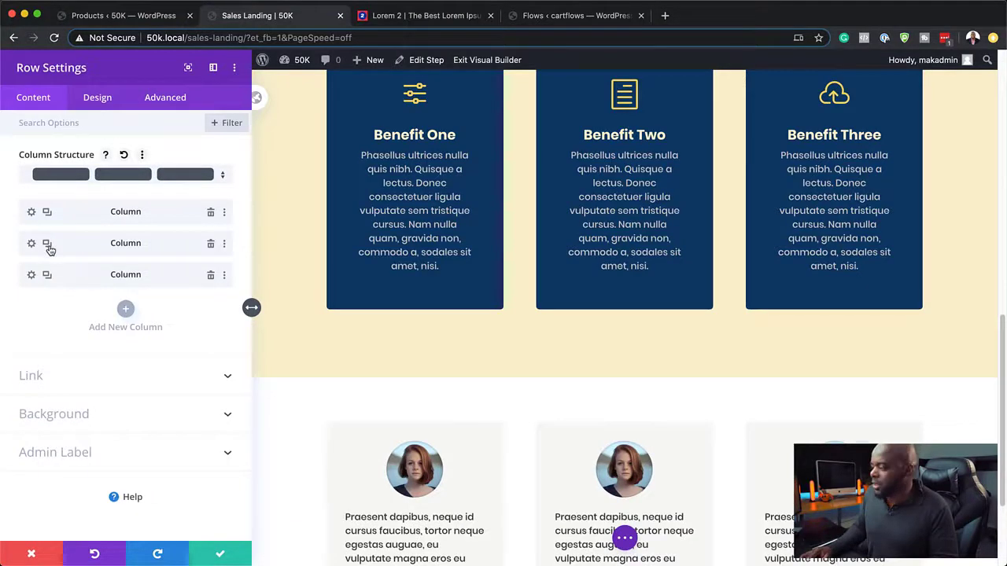
click(47, 243)
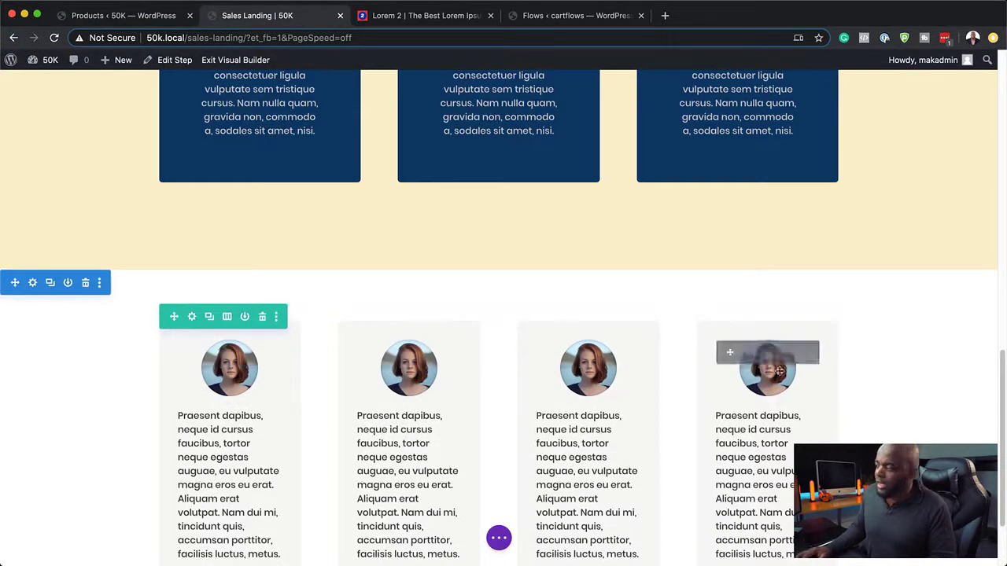
scroll(187, 337, down, 3)
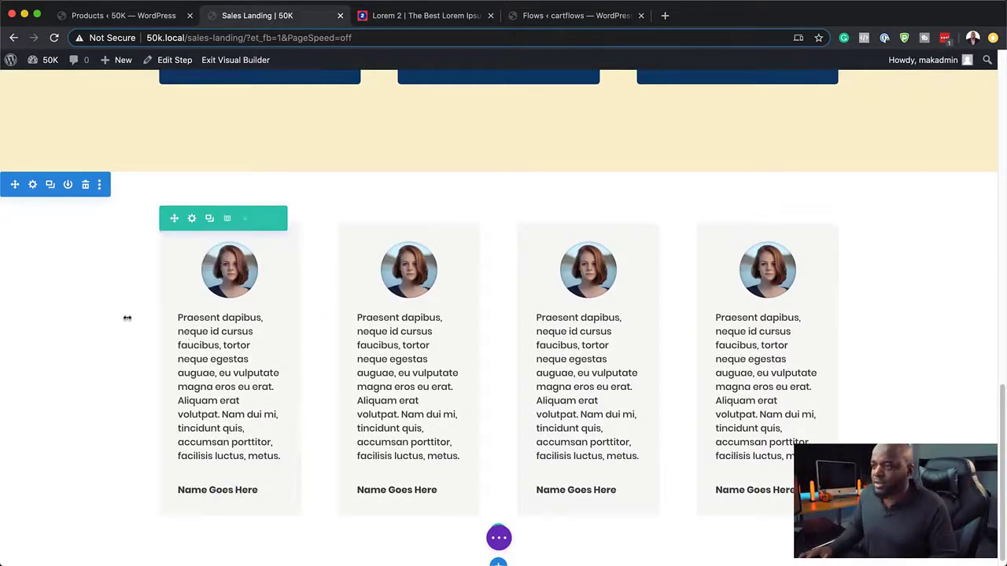
Step: Set the testimonial row's width and maximum width to 90% and save
click(191, 218)
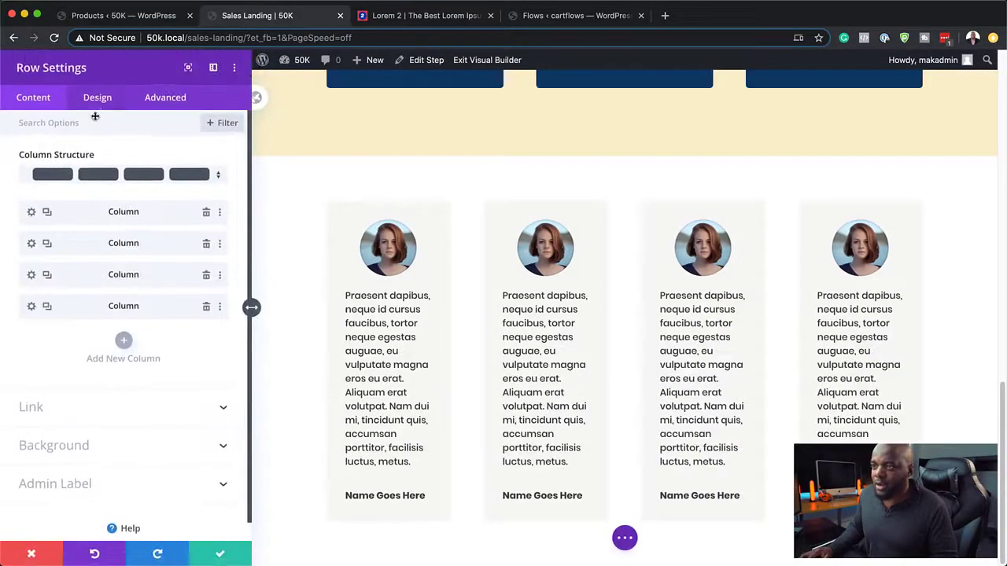
click(97, 100)
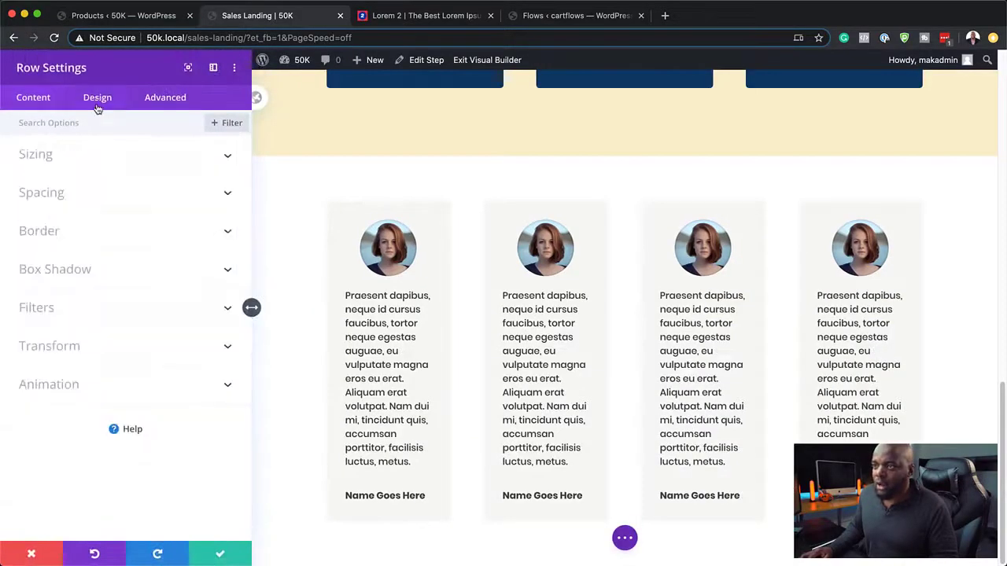
click(45, 157)
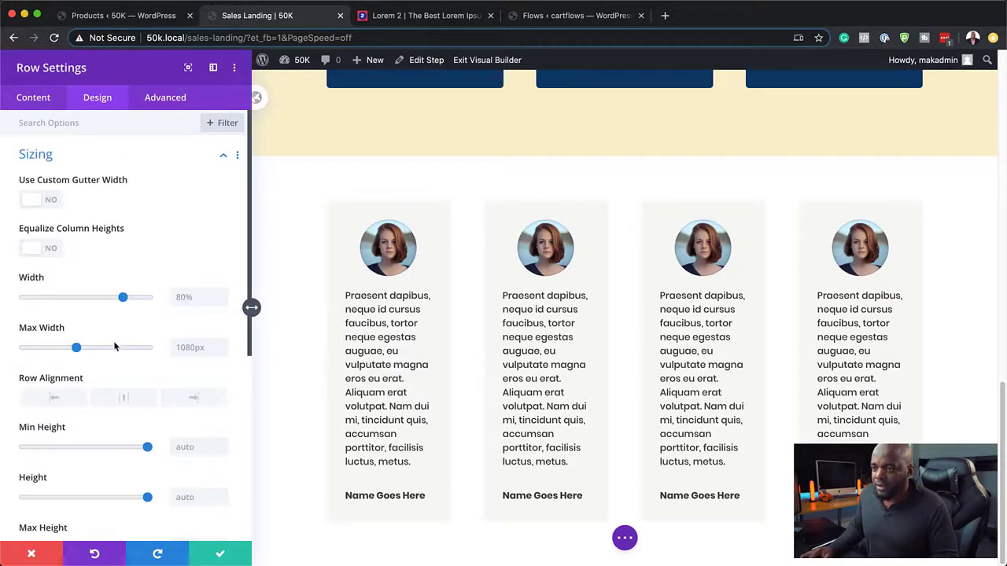
click(192, 346)
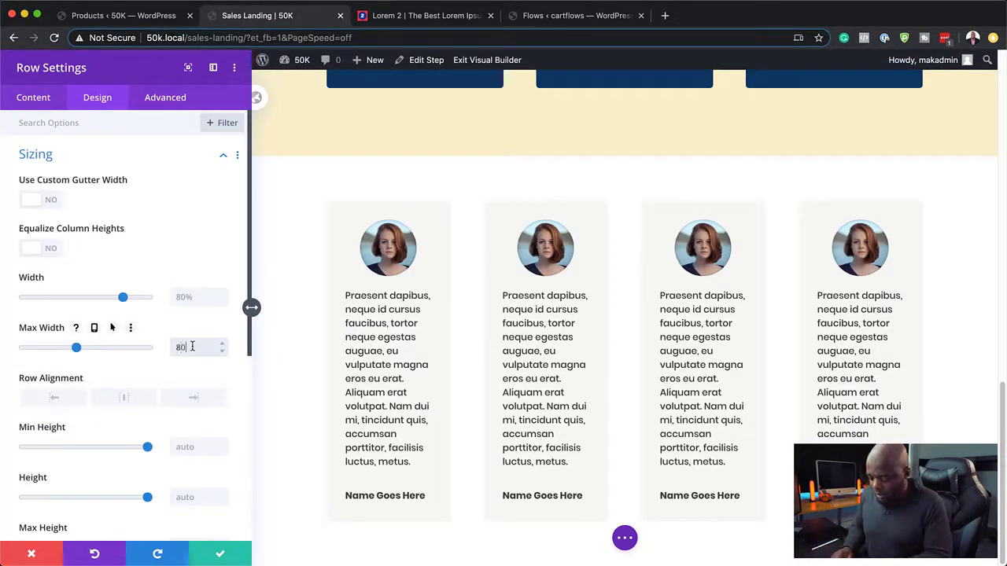
text(80%)
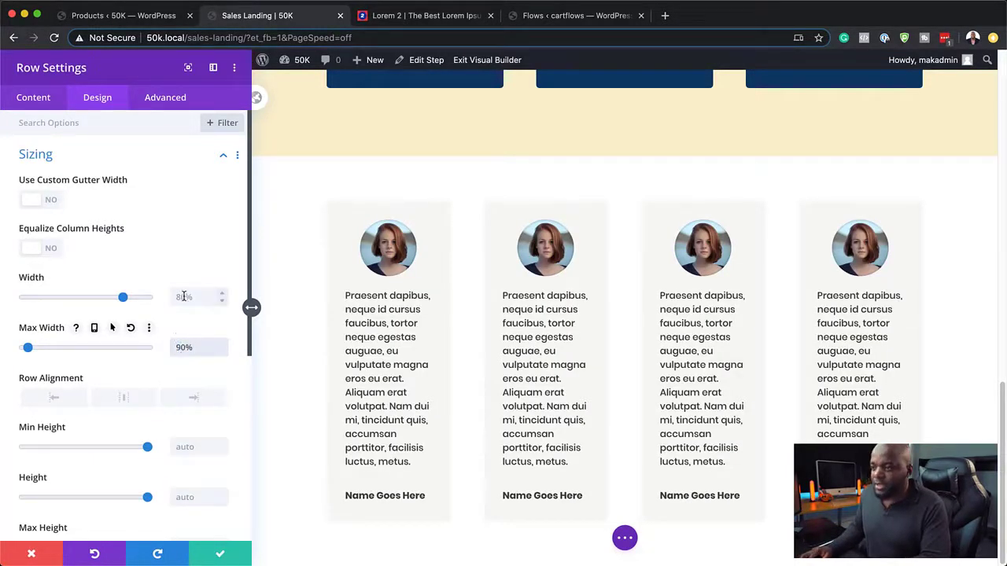
text(90%)
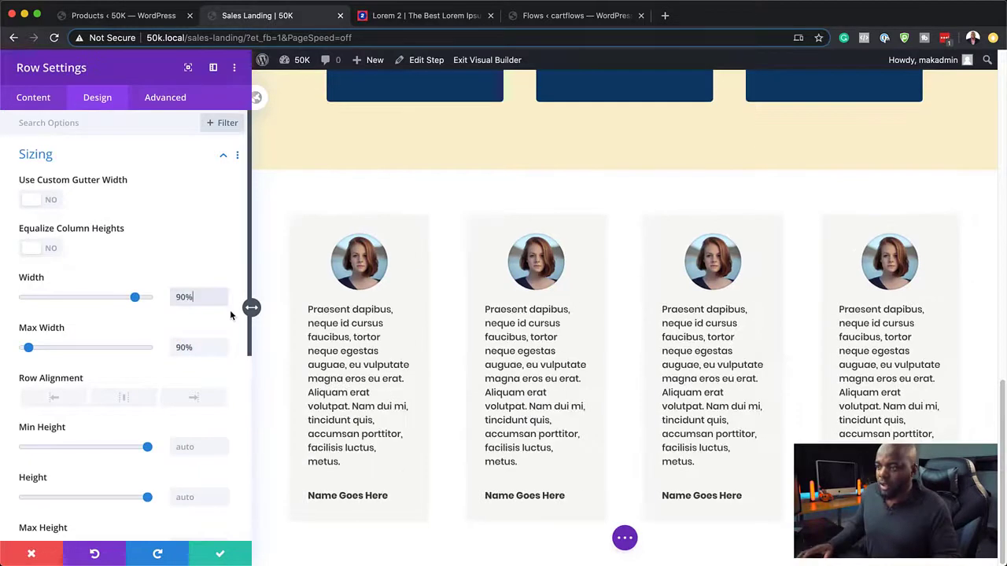
click(219, 557)
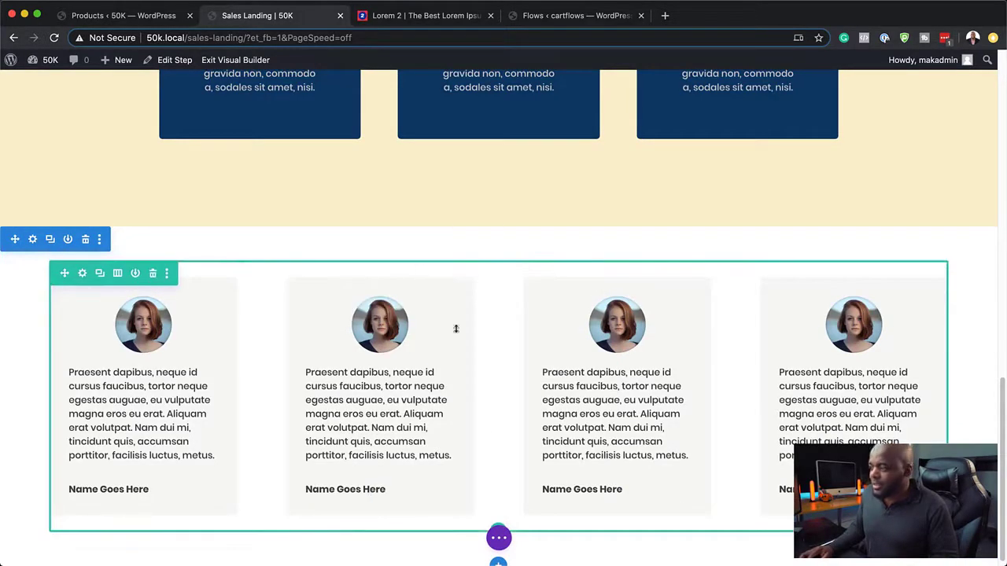
scroll(619, 485, down, 1)
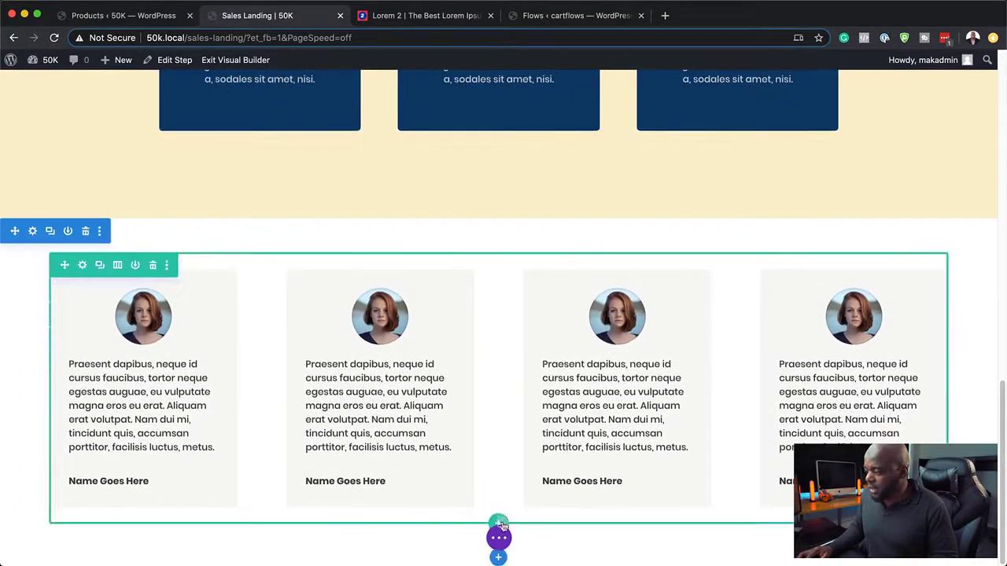
Step: Add a new row below the testimonials with a Text module reading 'TESTIMONIALS'
click(499, 523)
click(441, 288)
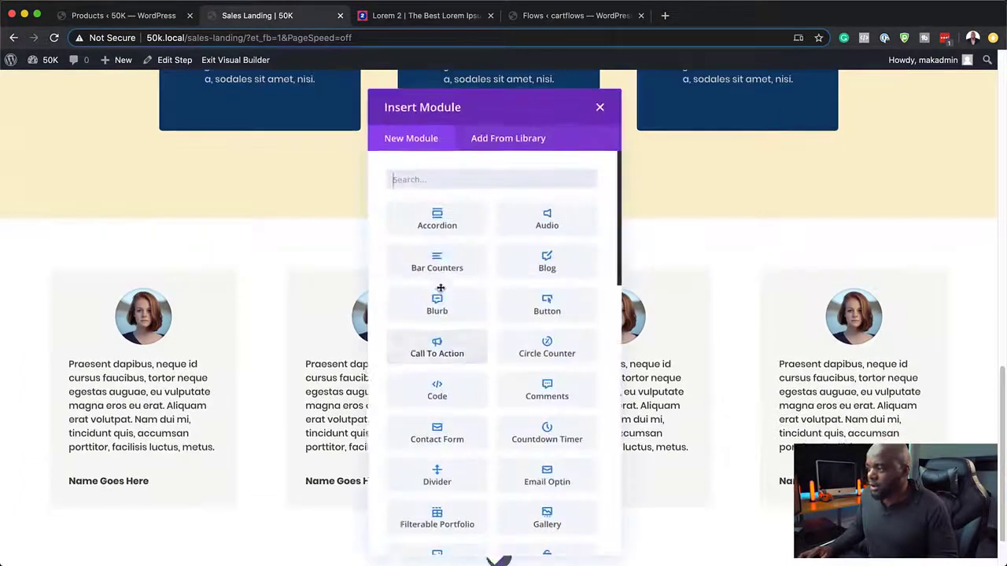
text(text)
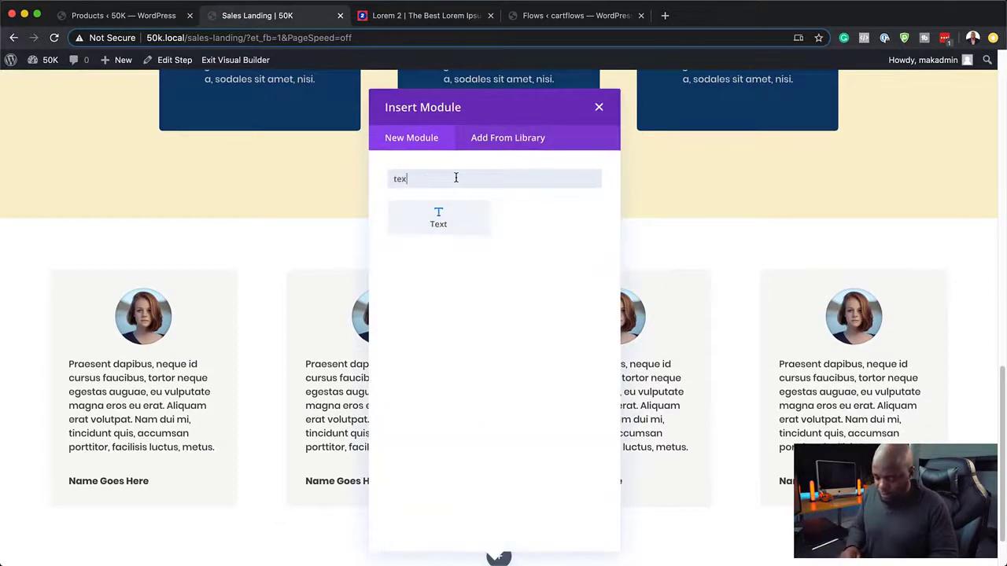
click(441, 219)
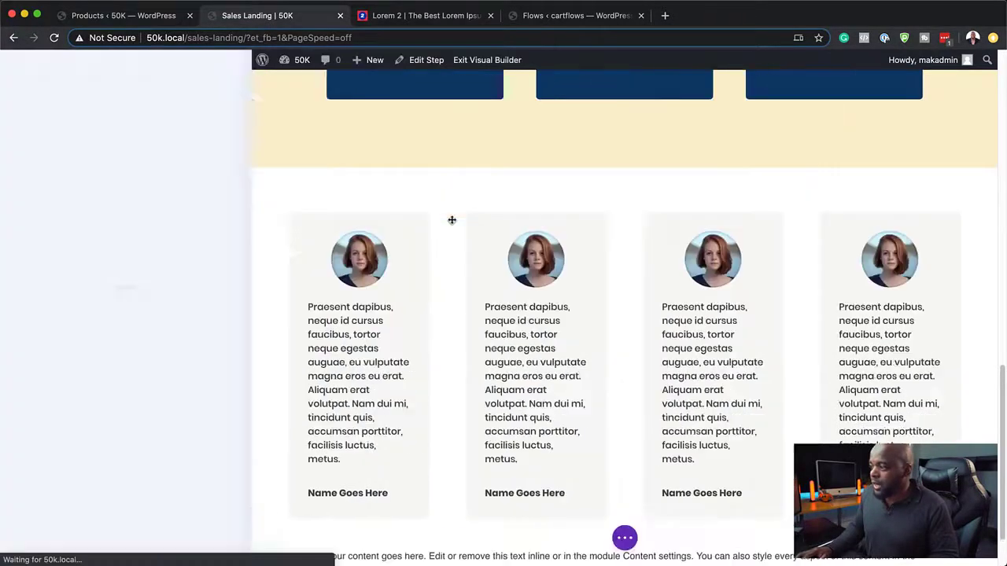
drag(175, 373, 11, 251)
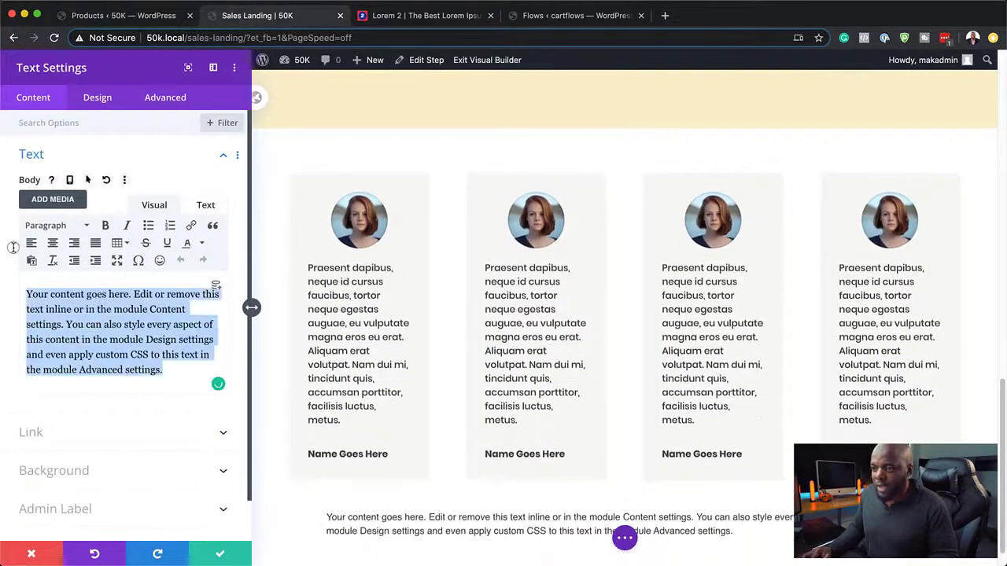
text(TEST)
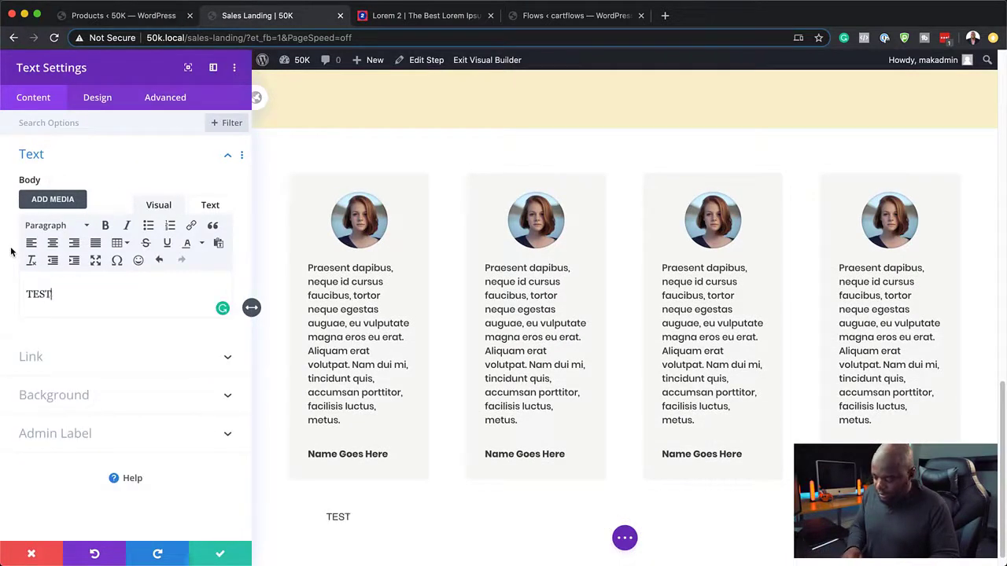
text(IMONIA)
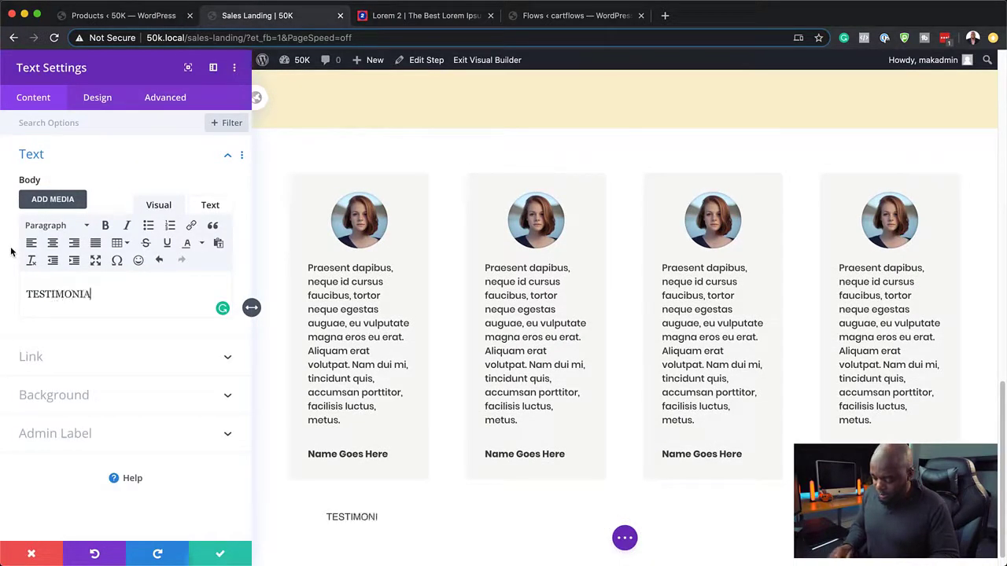
text(LS)
Step: Centre the TESTIMONIALS heading and set it in Poppins Bold
click(99, 98)
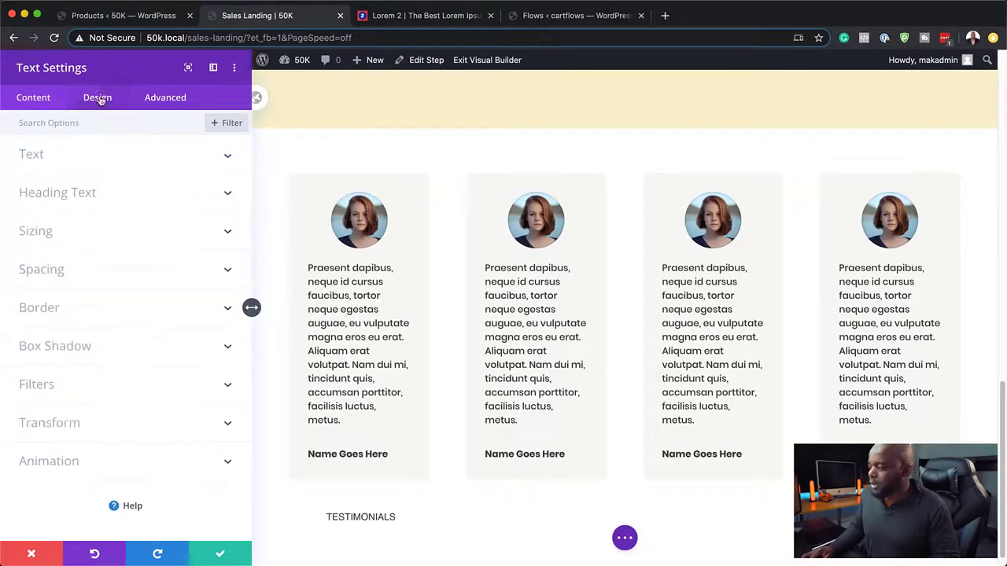
click(62, 154)
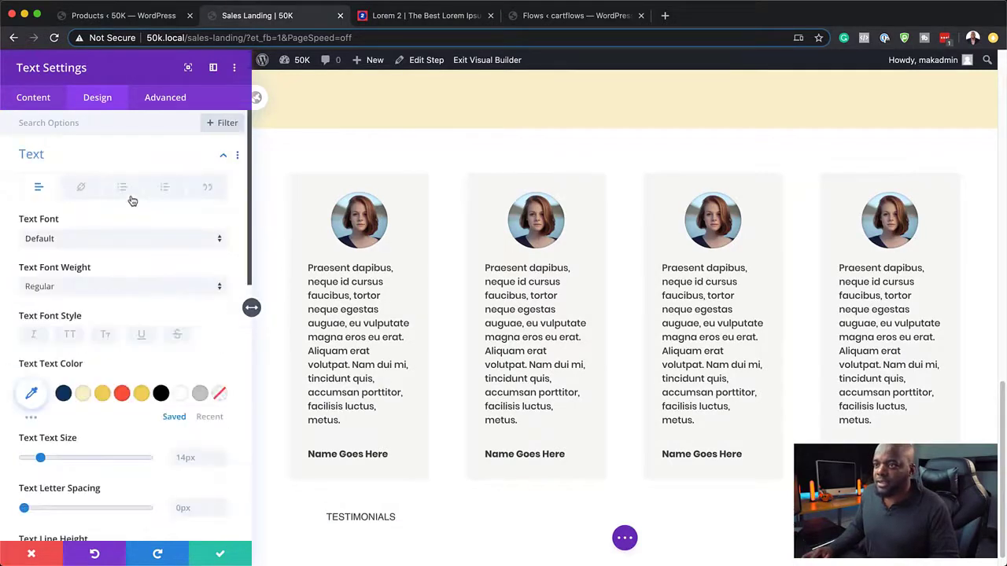
scroll(117, 448, down, 8)
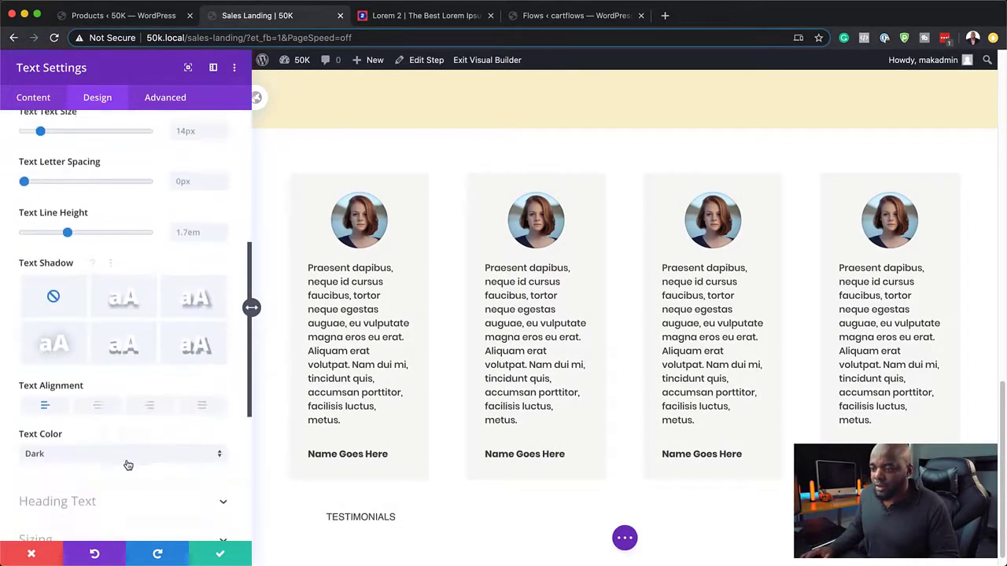
click(98, 405)
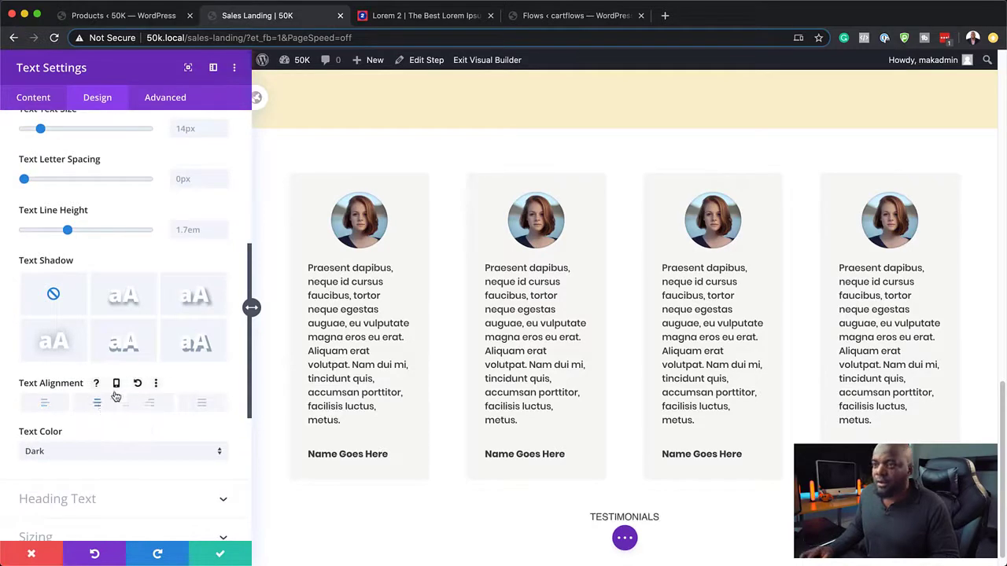
scroll(133, 327, up, 8)
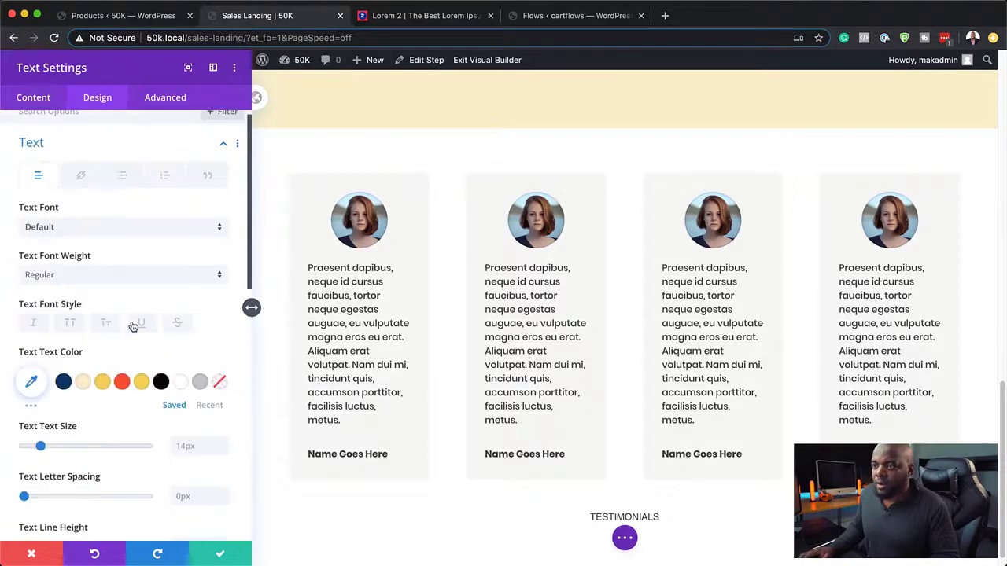
click(93, 228)
click(92, 192)
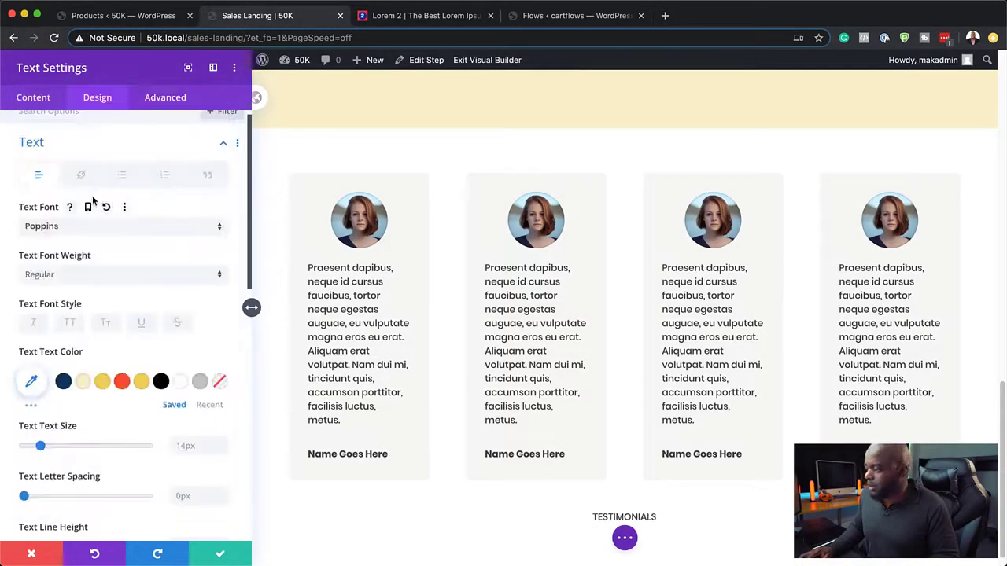
click(89, 274)
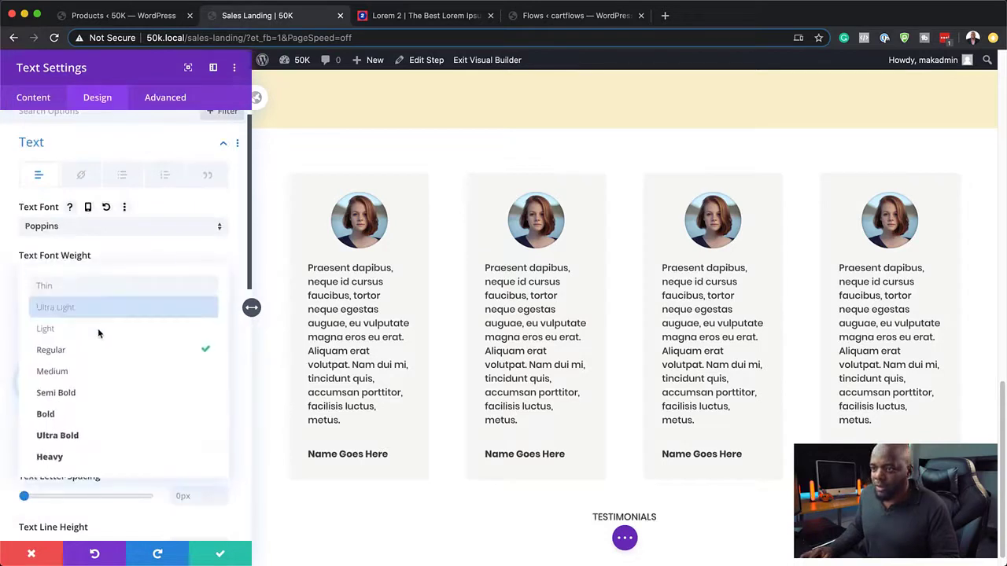
click(111, 420)
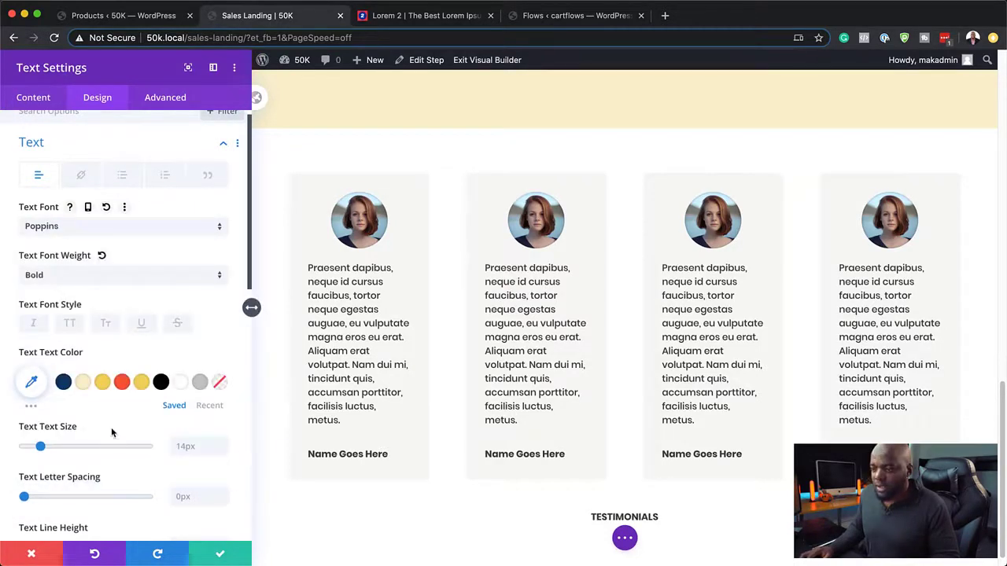
Step: Make the heading grey, 24px in size, with 9px letter spacing
click(201, 382)
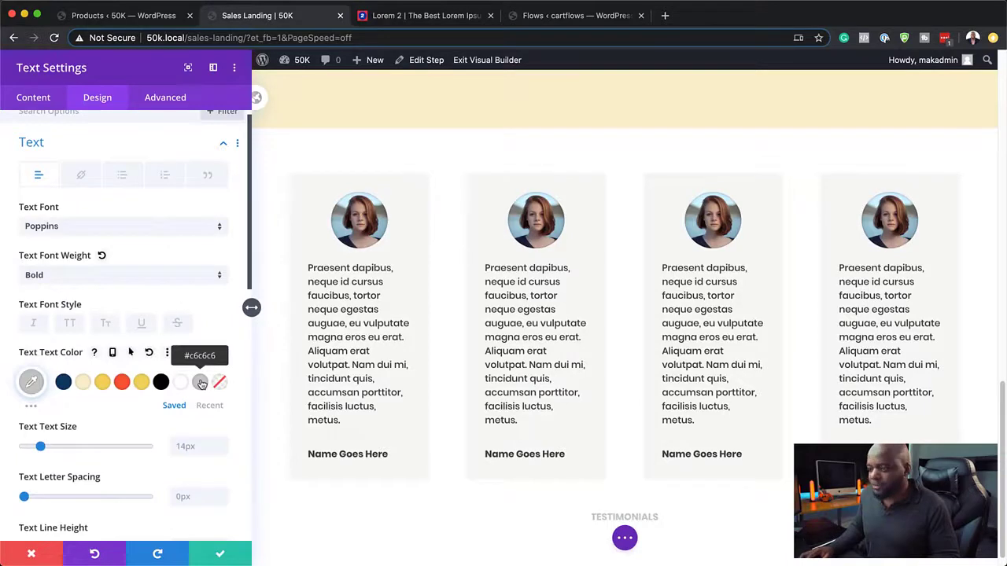
click(31, 382)
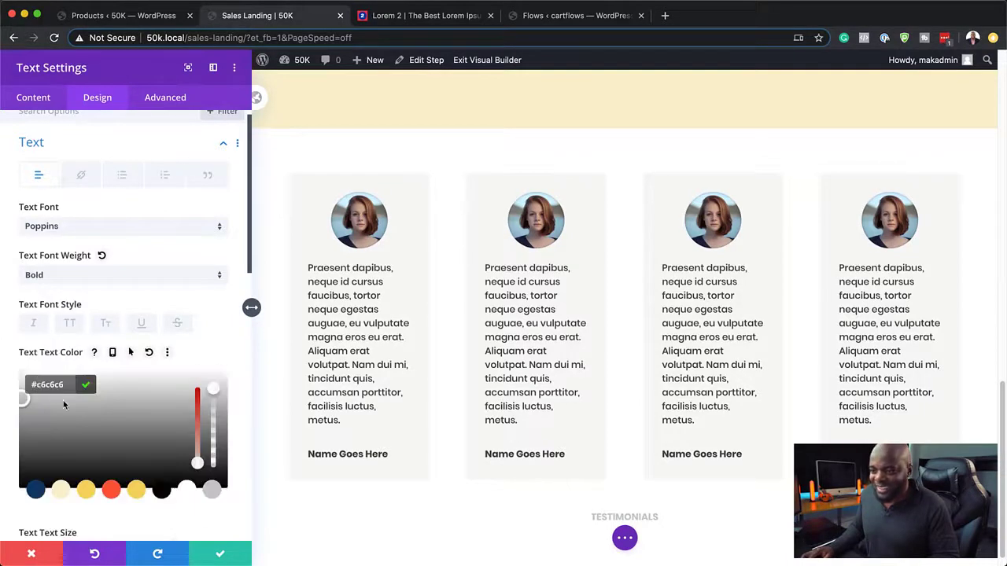
click(14, 425)
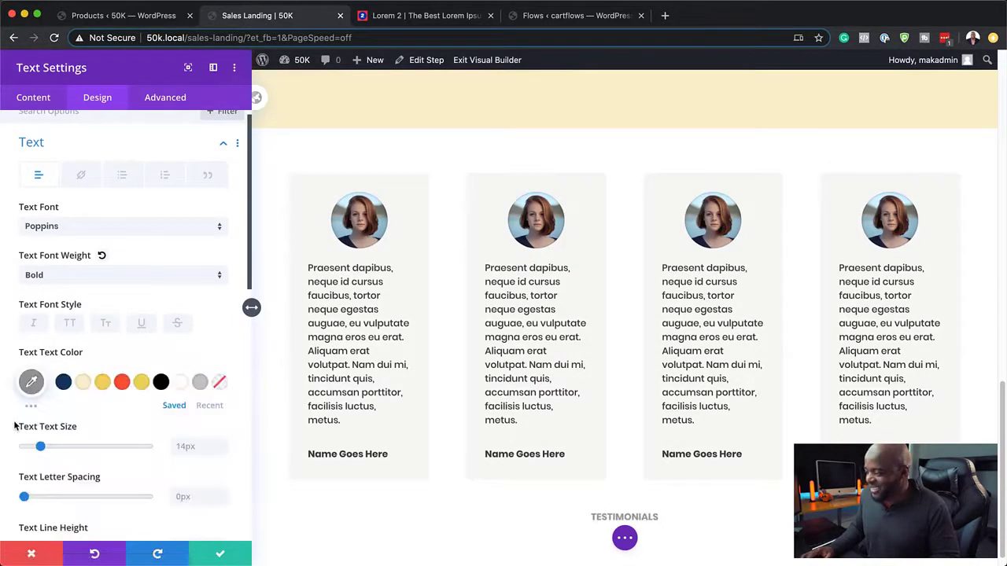
click(31, 381)
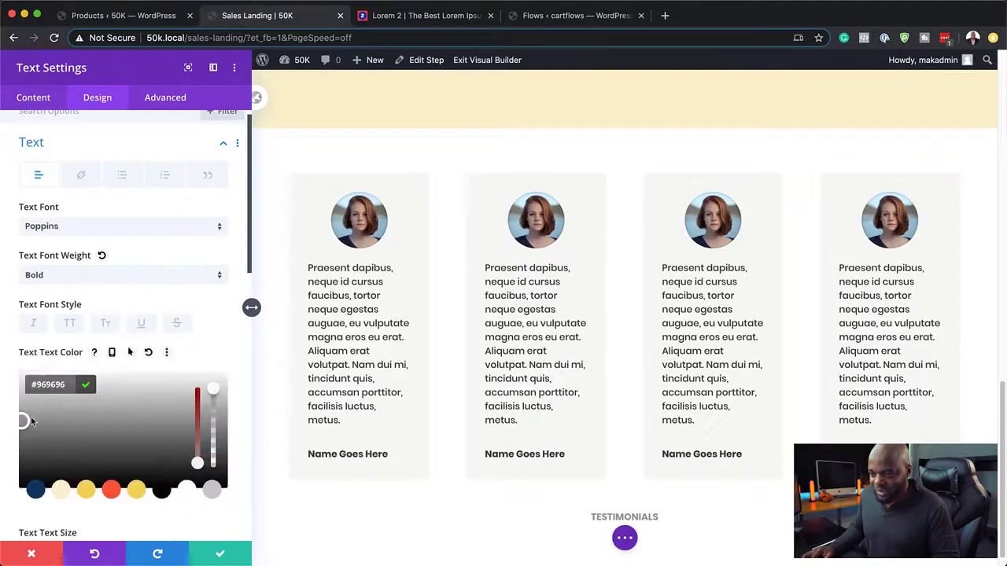
click(18, 443)
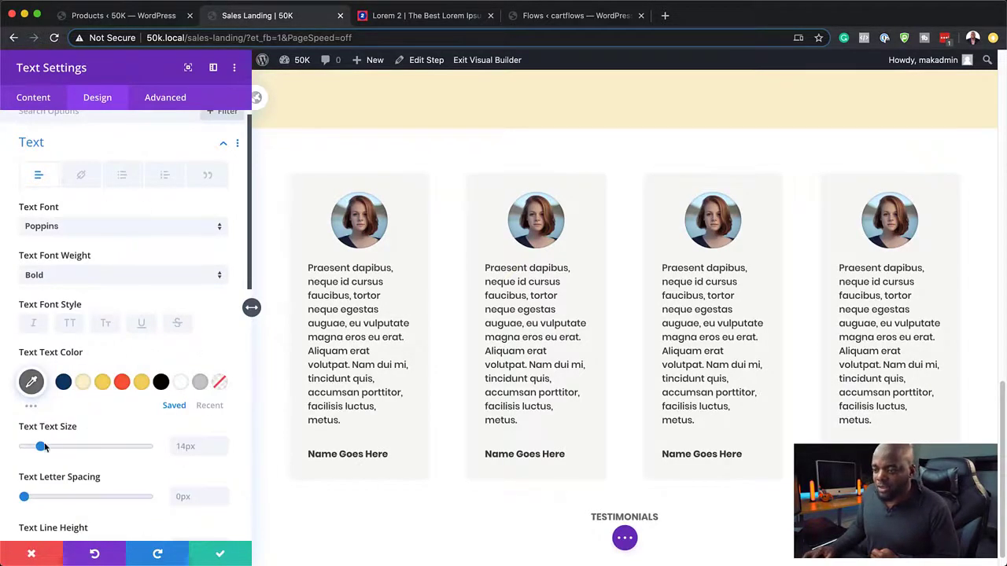
drag(44, 448, 53, 447)
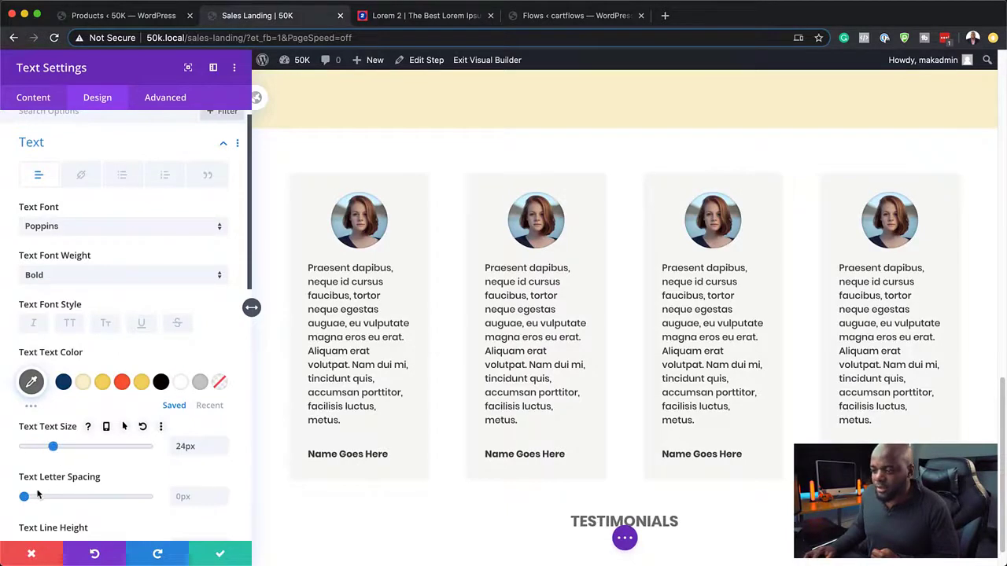
drag(24, 496, 35, 499)
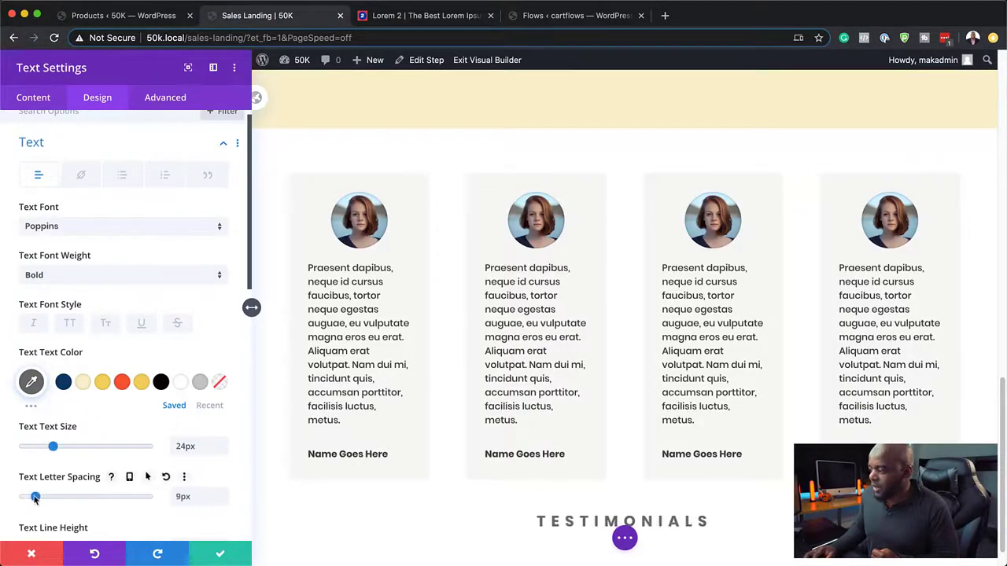
scroll(664, 417, down, 1)
Step: Save the heading settings and move the TESTIMONIALS row above the testimonial cards
click(221, 554)
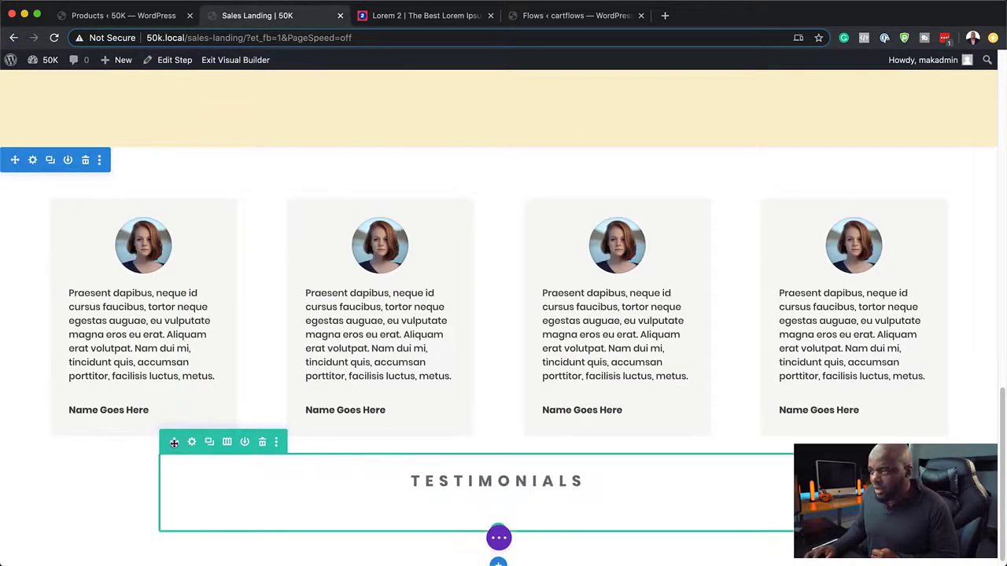
drag(174, 443, 197, 254)
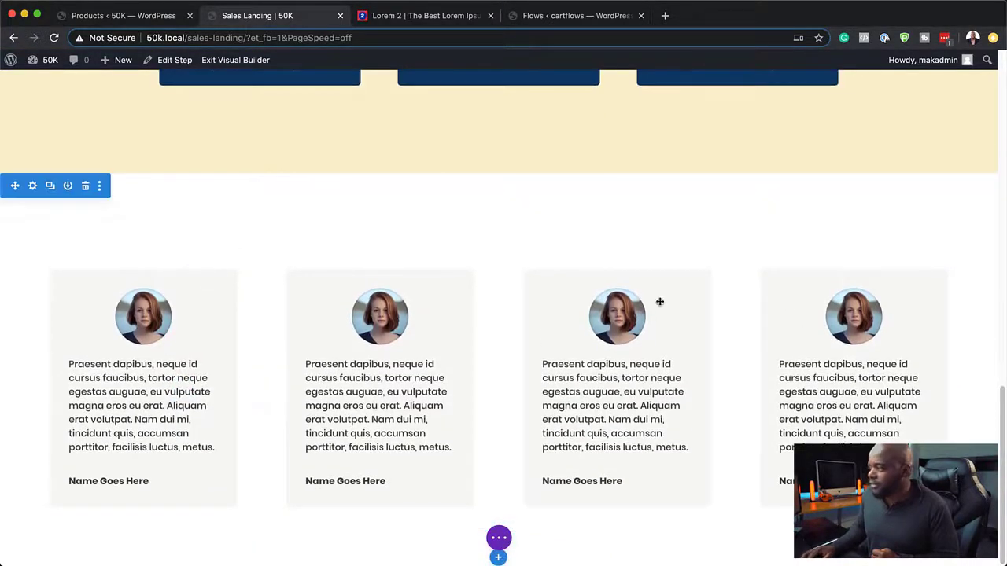
scroll(787, 343, up, 3)
scroll(803, 348, down, 3)
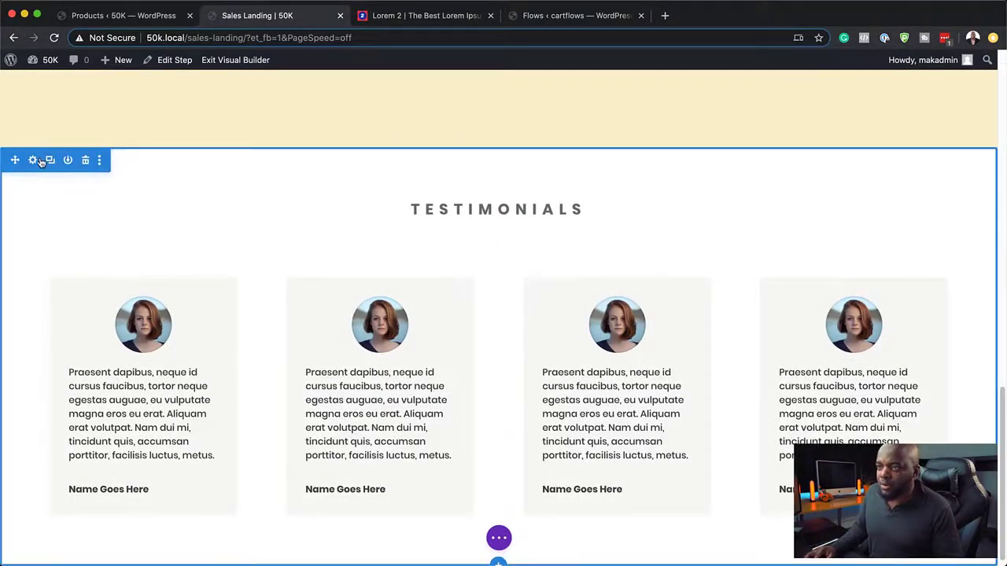
Step: Give the testimonials section 7vw top and bottom padding and save
click(33, 160)
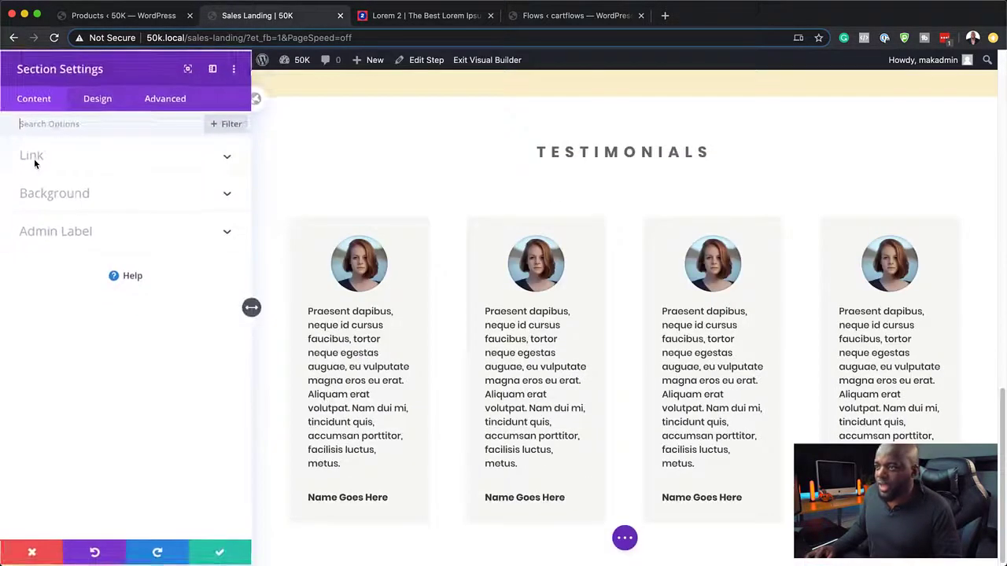
click(108, 100)
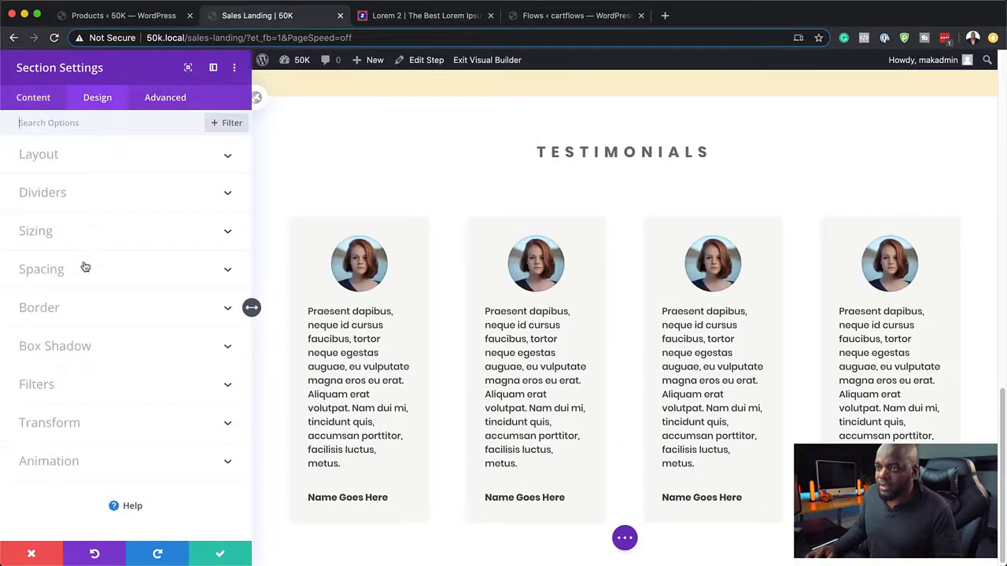
click(41, 269)
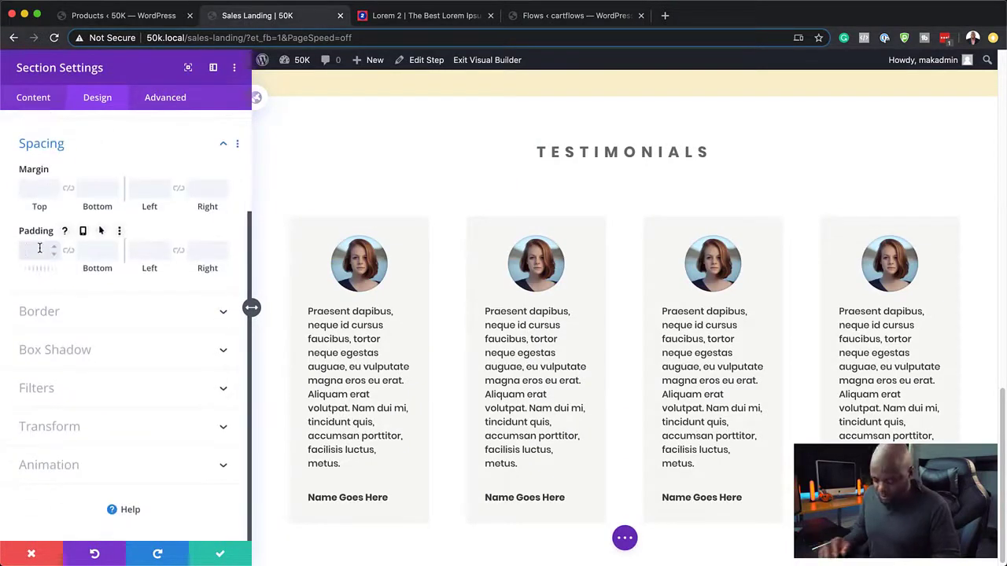
text(7vw)
click(75, 260)
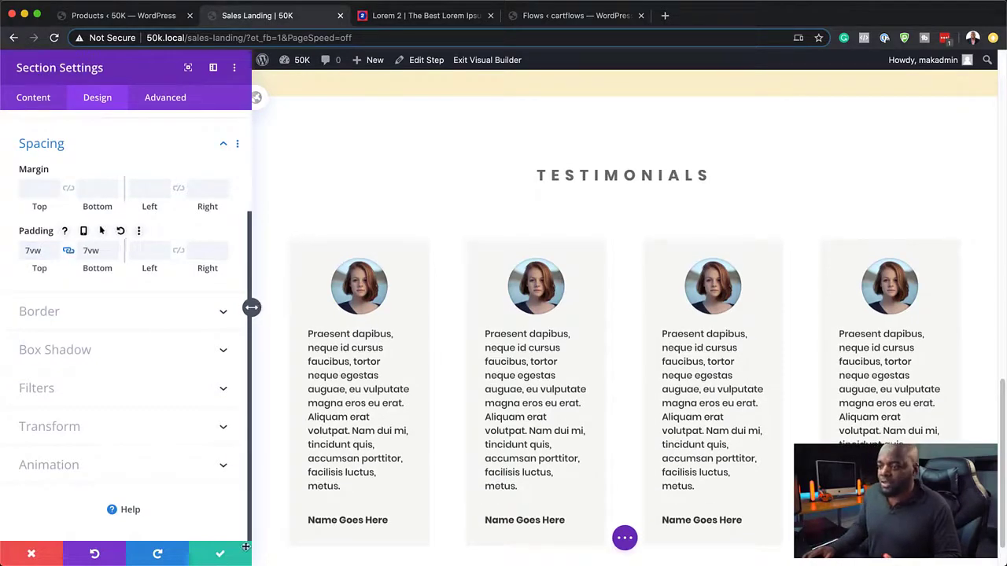
click(221, 554)
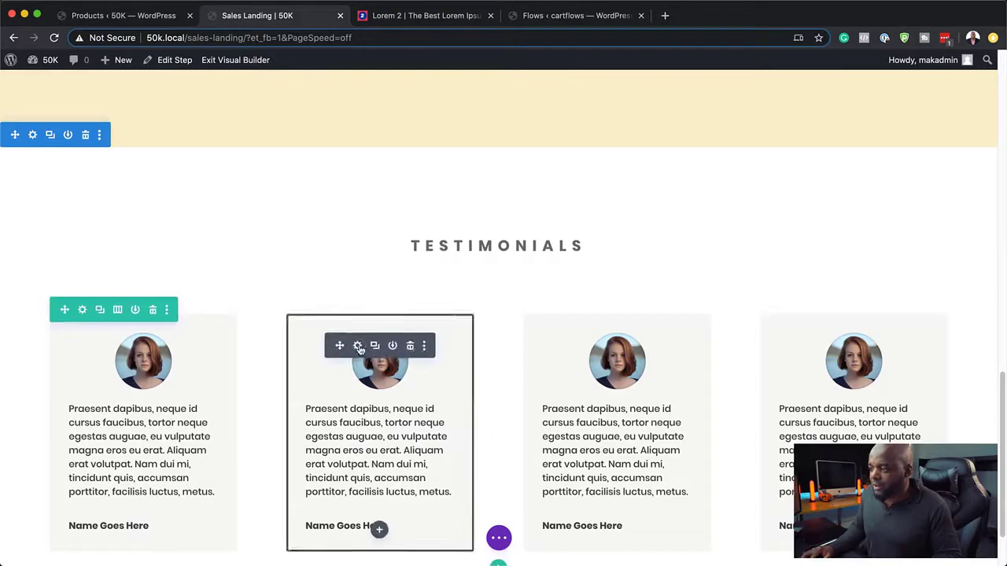
Step: Replace the second testimonial's photo with a new image from the media library
click(358, 347)
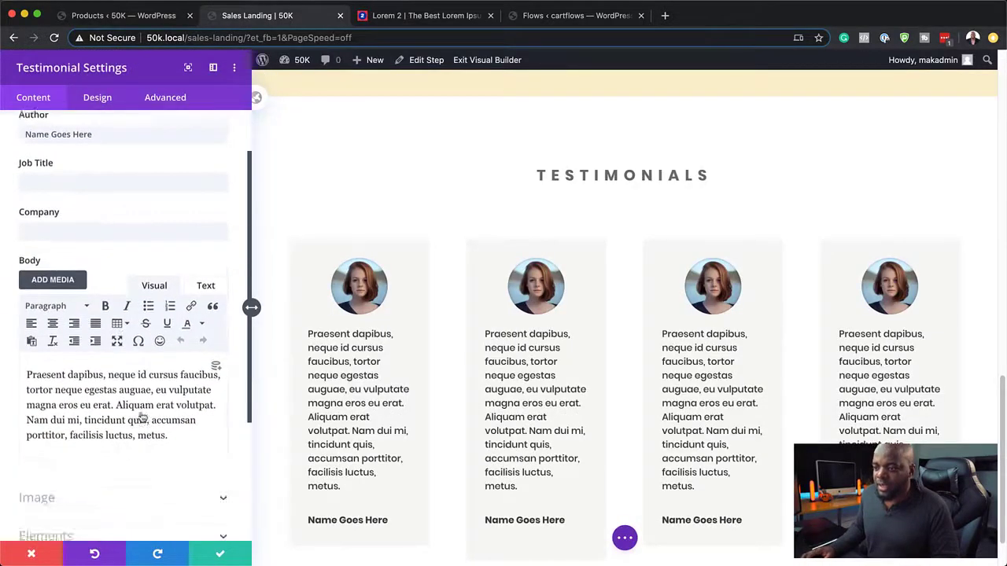
scroll(142, 417, down, 3)
scroll(142, 417, up, 5)
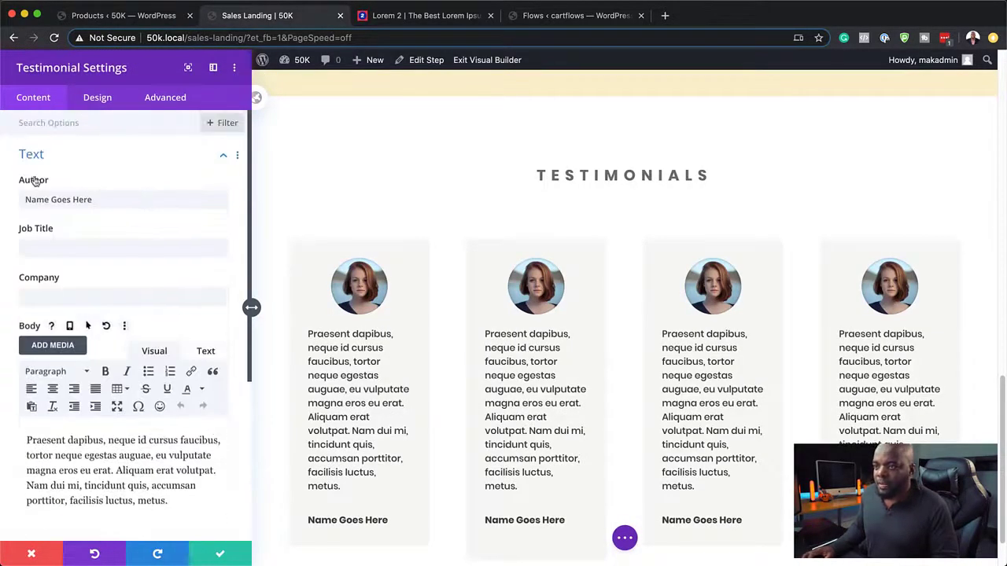
scroll(170, 256, down, 6)
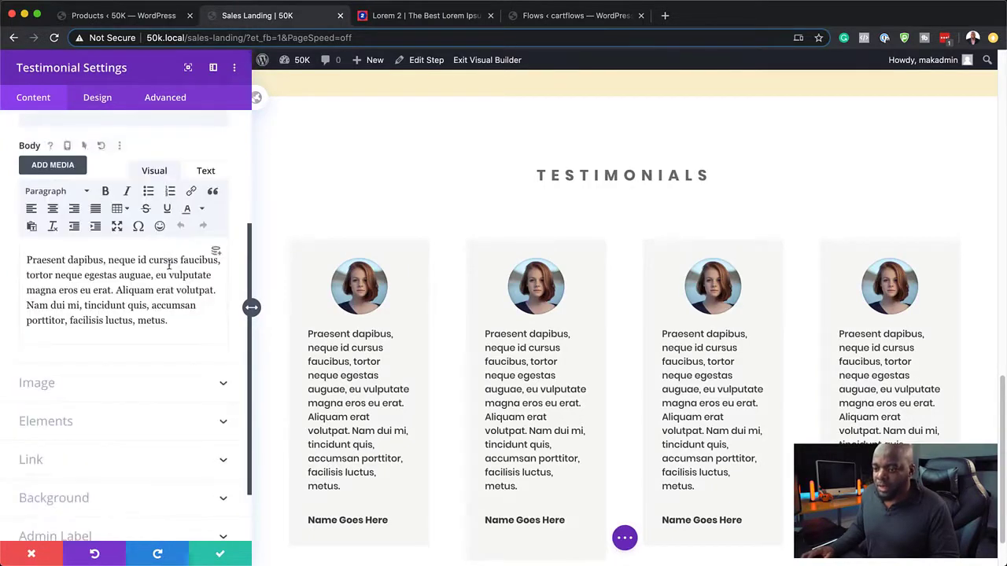
click(38, 315)
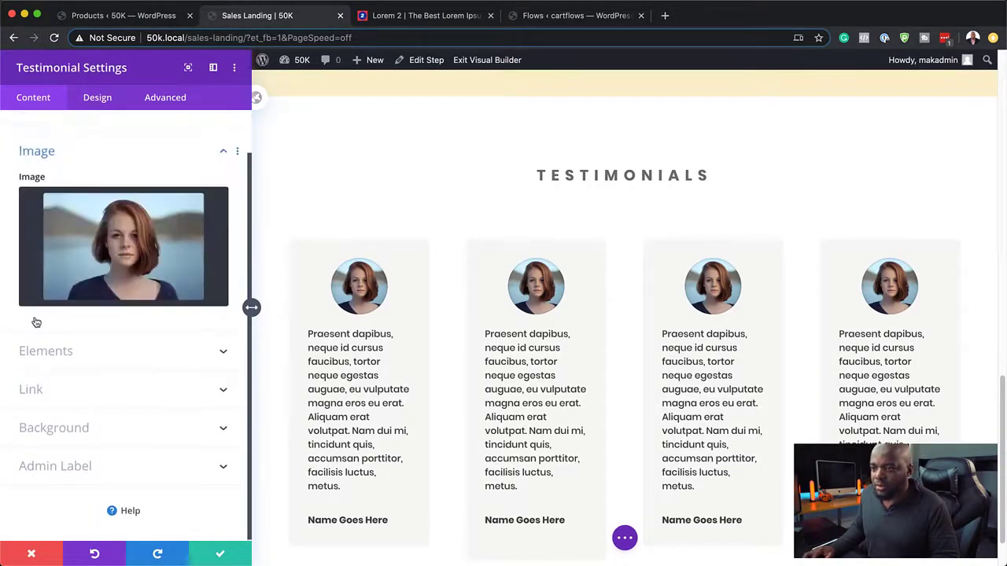
click(120, 266)
click(939, 497)
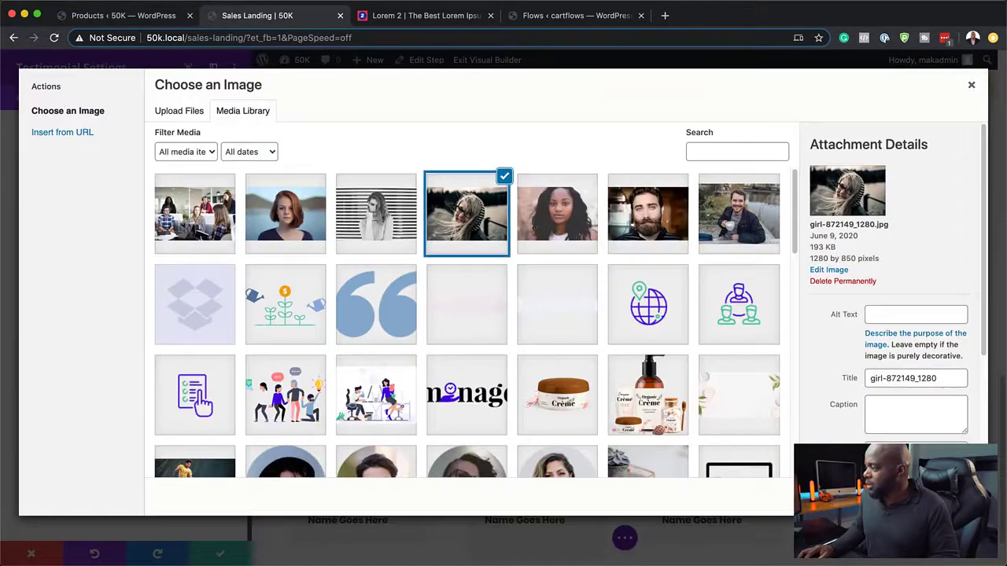
click(223, 556)
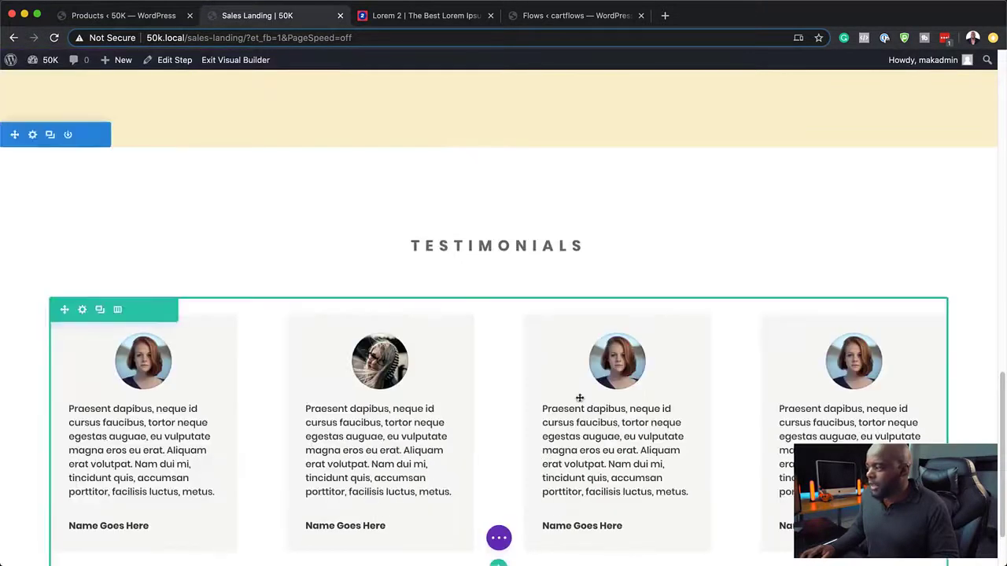
Step: Give the third testimonial the bearded man's photo and save
scroll(692, 358, down, 2)
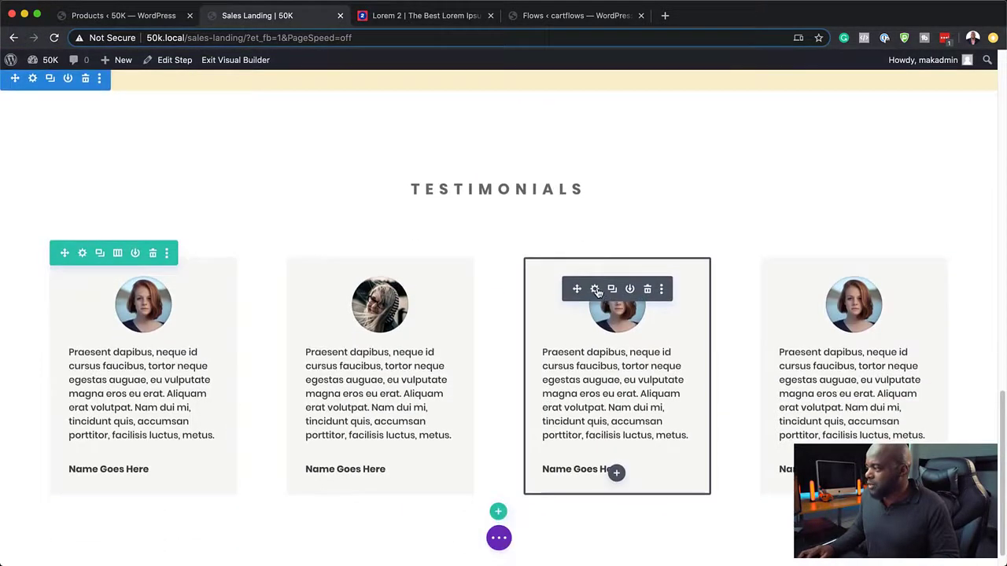
click(596, 289)
scroll(124, 438, down, 5)
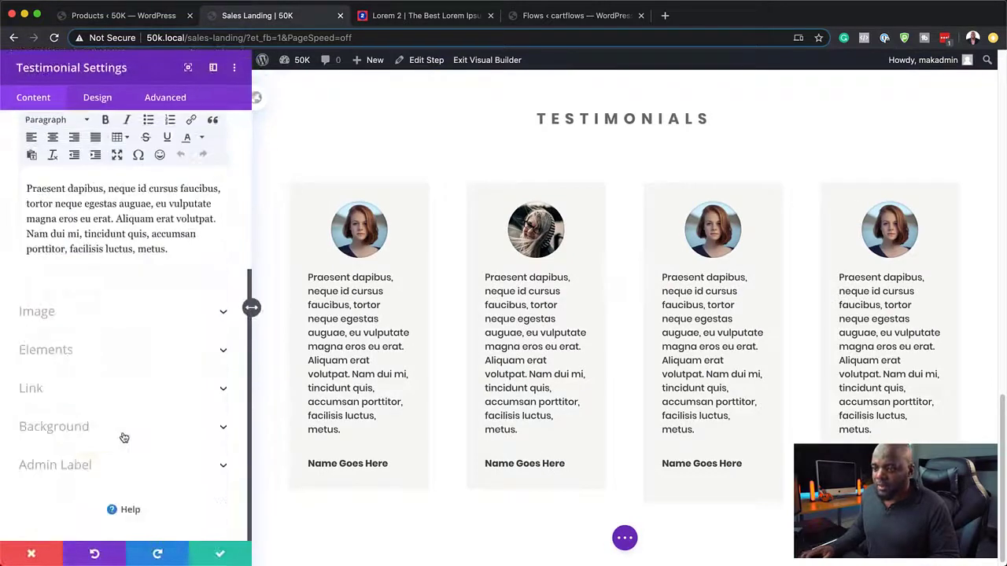
click(48, 315)
click(118, 255)
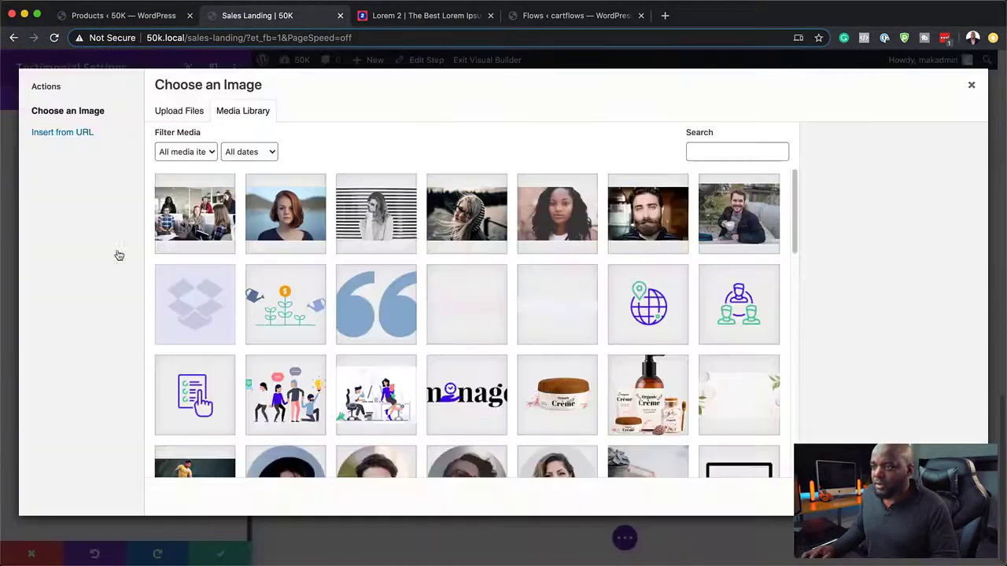
click(679, 218)
click(938, 496)
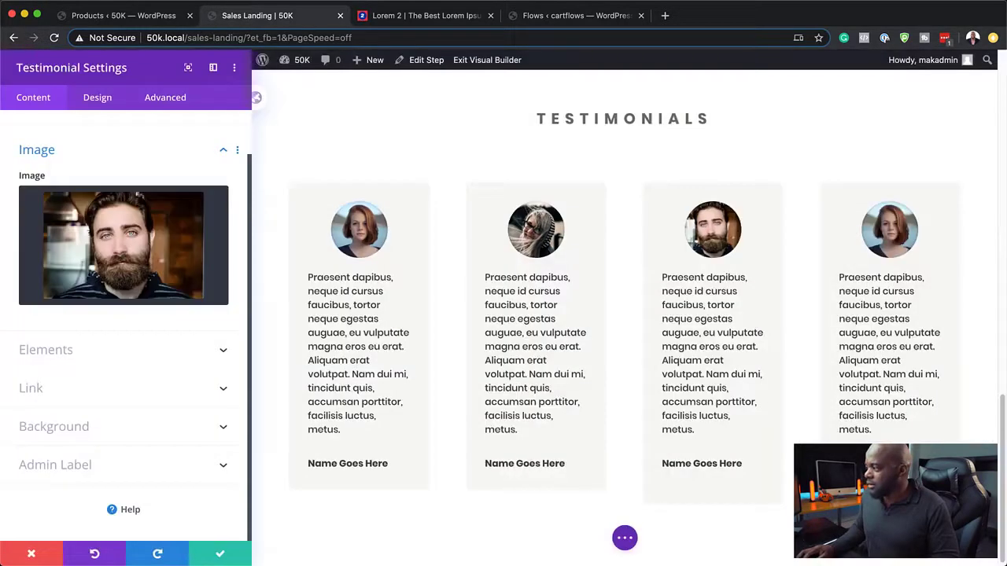
click(222, 556)
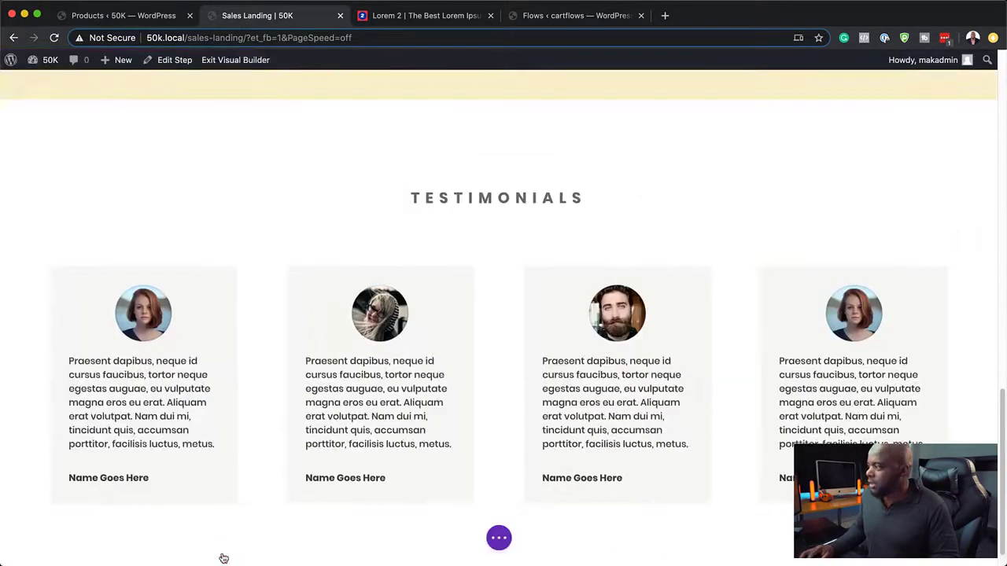
Step: Give the fourth testimonial the photo of the smiling man holding a mug
click(830, 299)
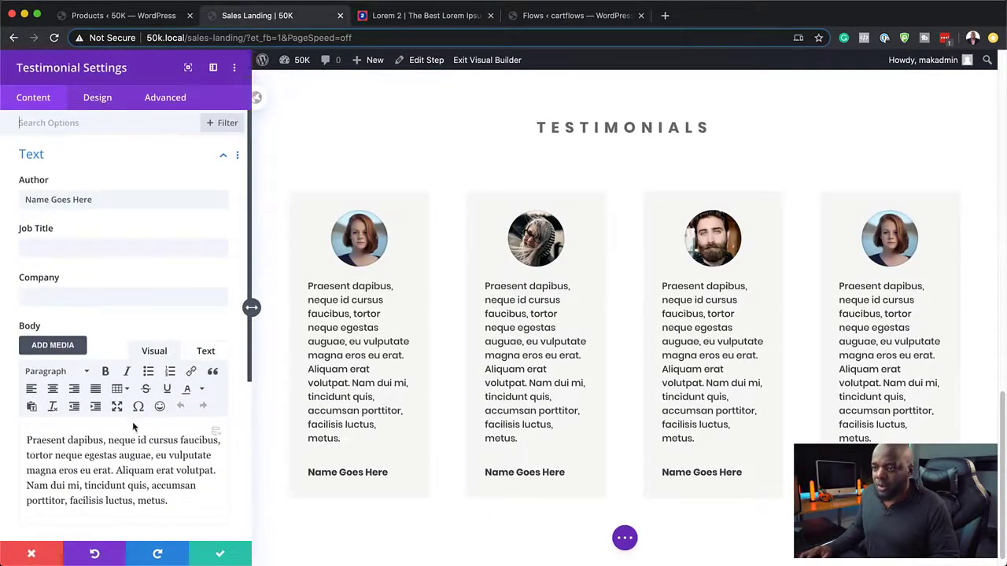
scroll(134, 427, down, 5)
click(60, 375)
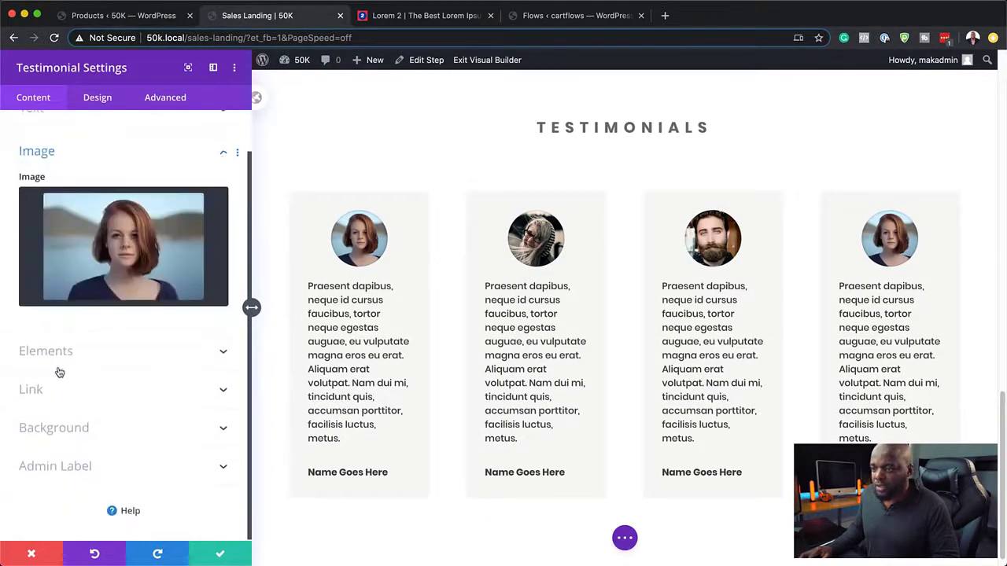
click(170, 251)
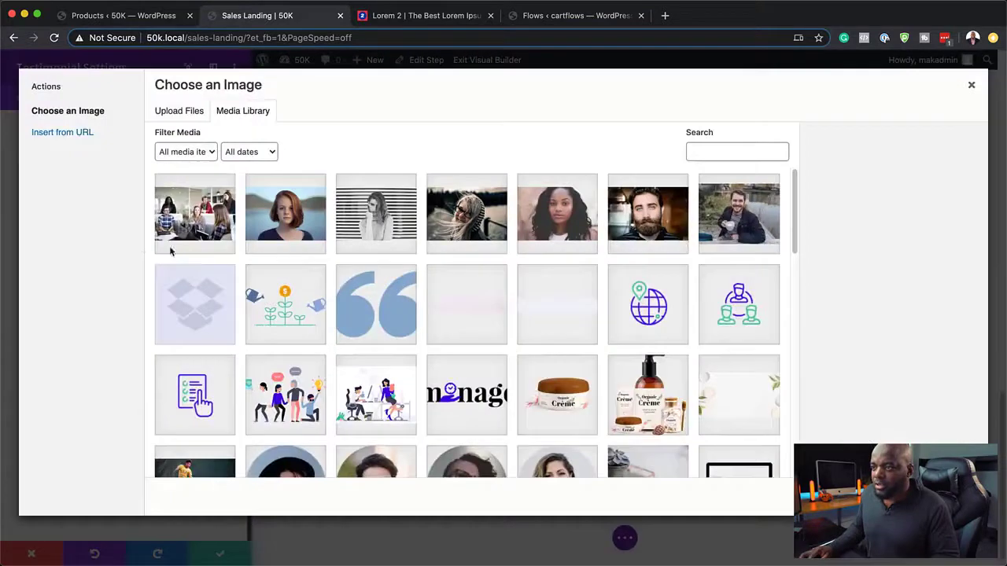
click(748, 218)
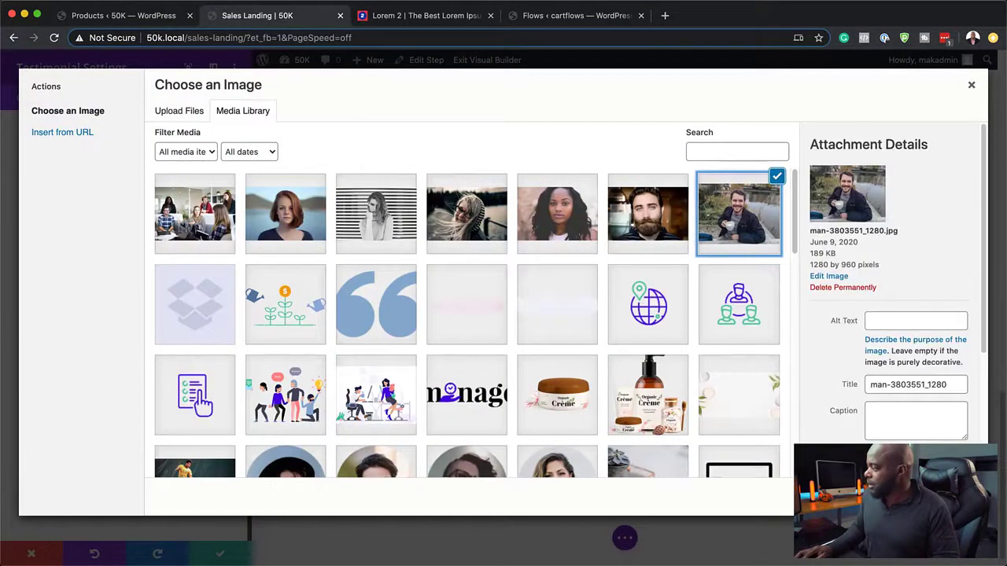
click(937, 496)
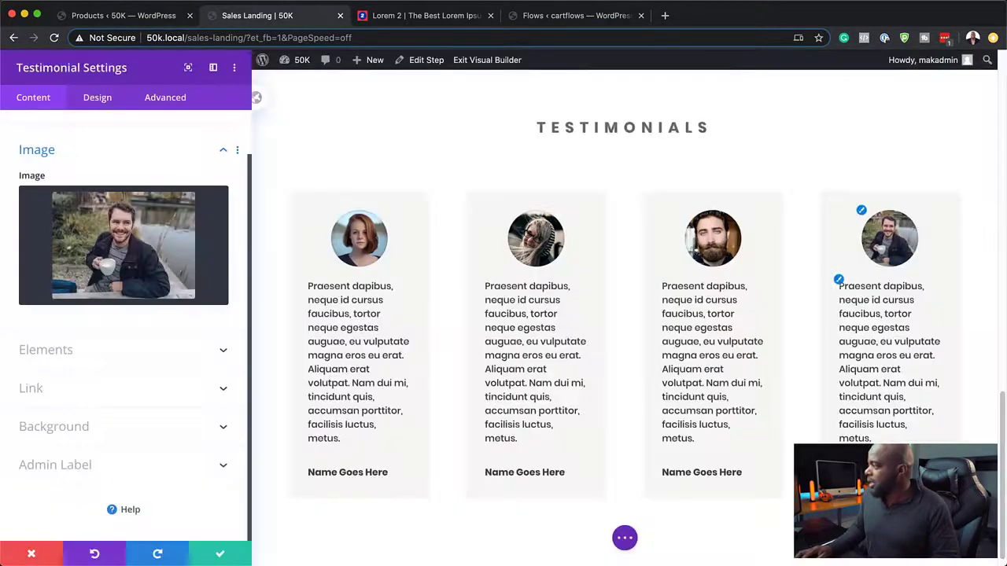
click(222, 554)
Step: Save the page, exit the builder, and test that BUY NOW! leads to checkout-woo
scroll(663, 344, up, 15)
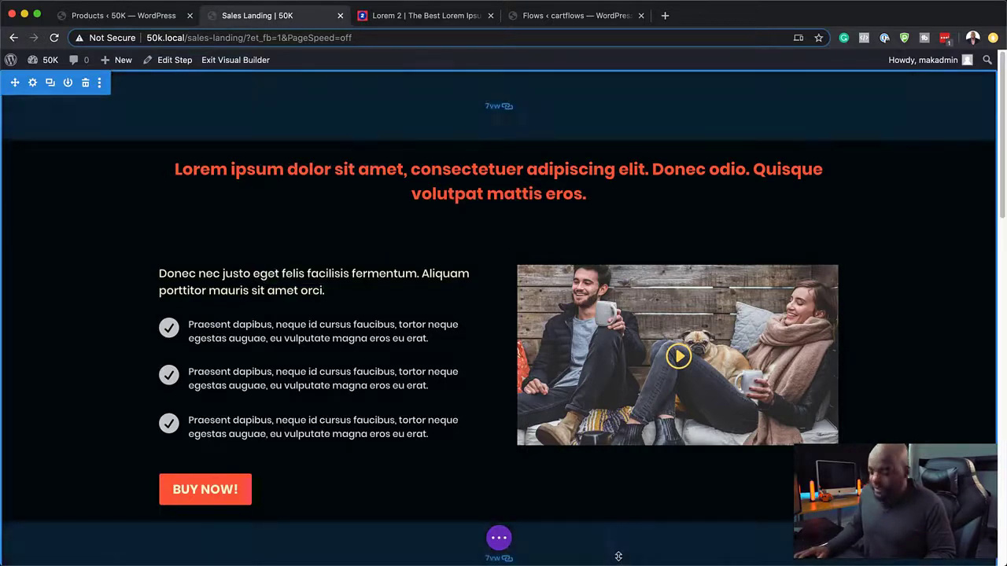
key(super+s)
click(251, 62)
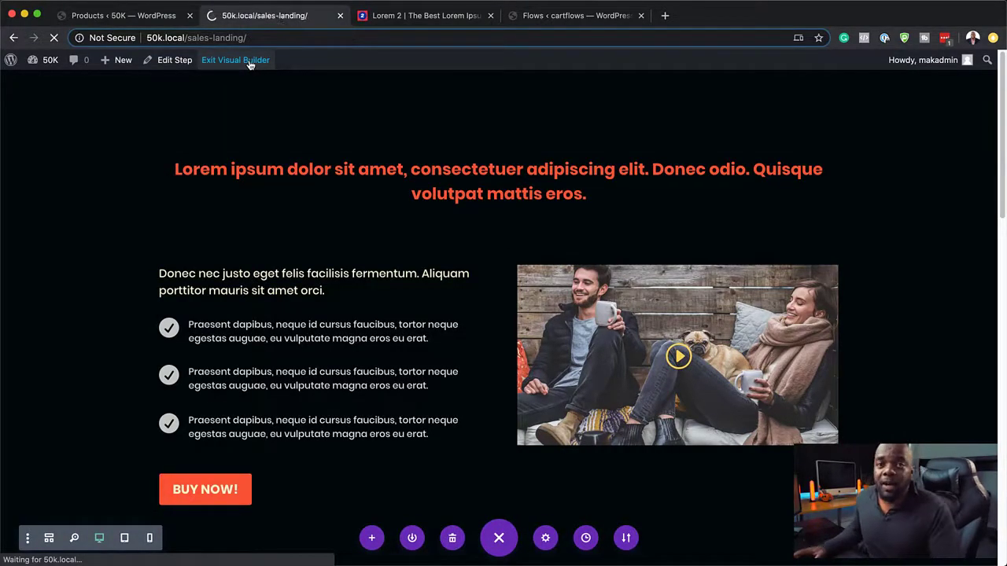
scroll(461, 346, down, 10)
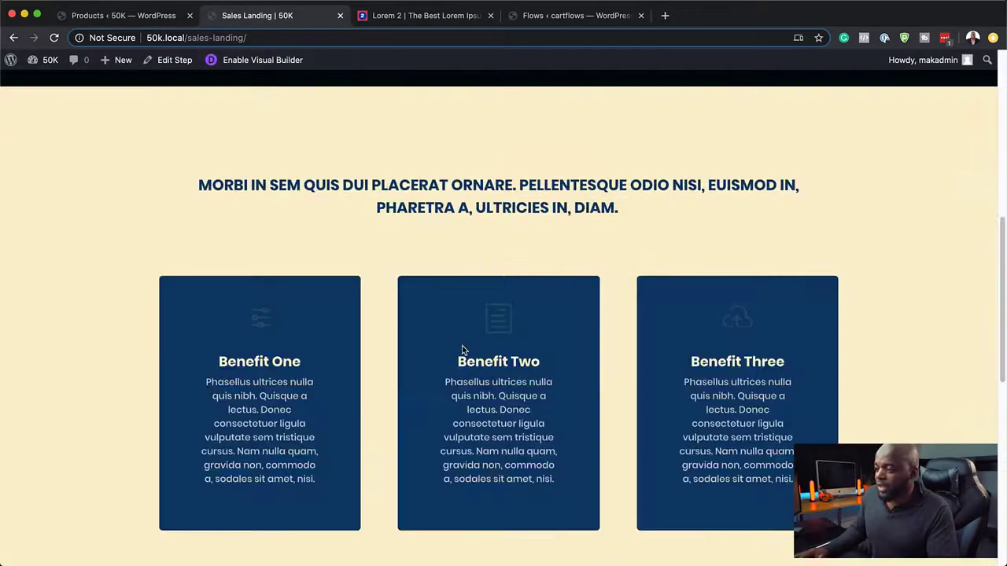
scroll(462, 350, up, 10)
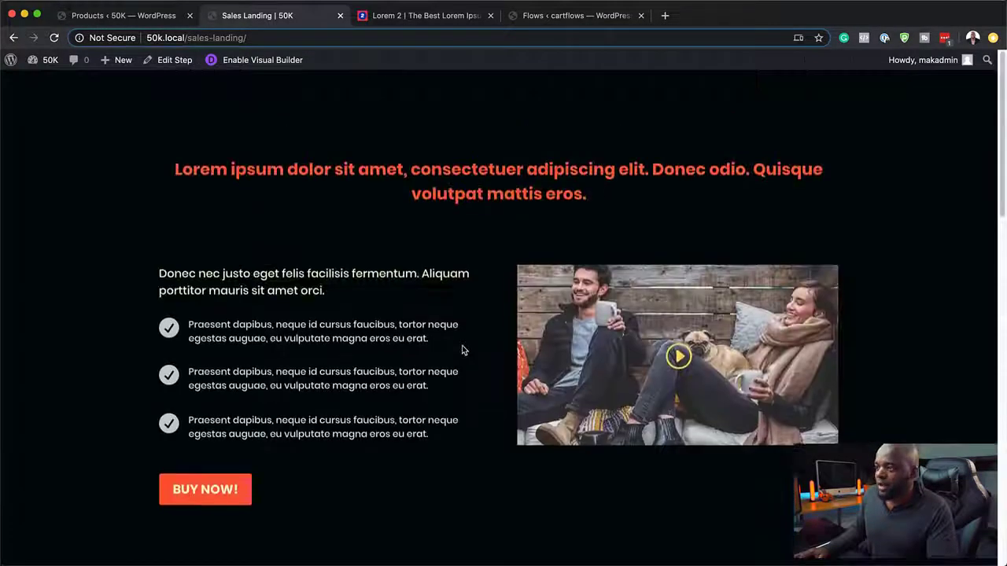
click(205, 493)
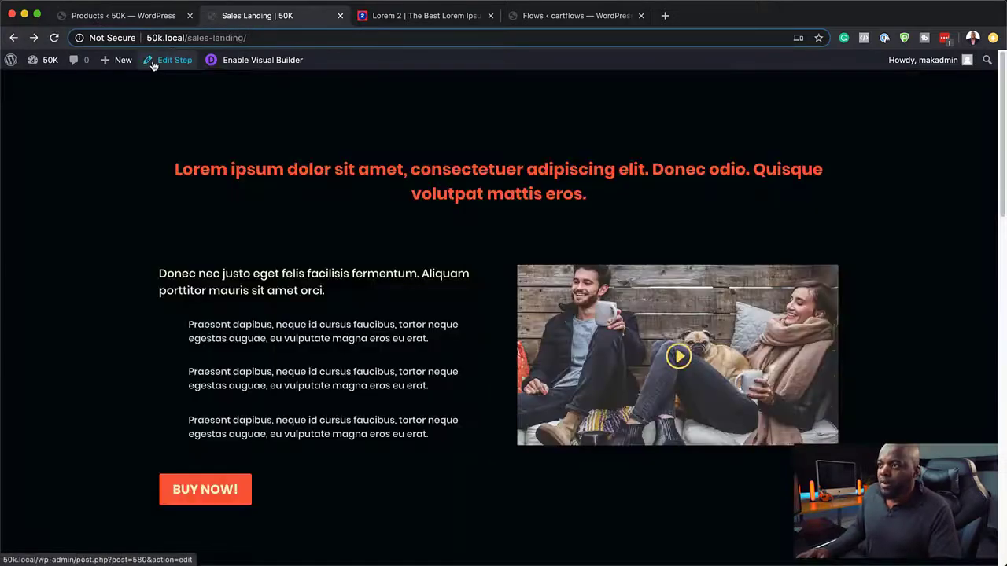
Step: Update the Business Consultation flow and open the Checkout (Woo) step's layout settings
click(168, 62)
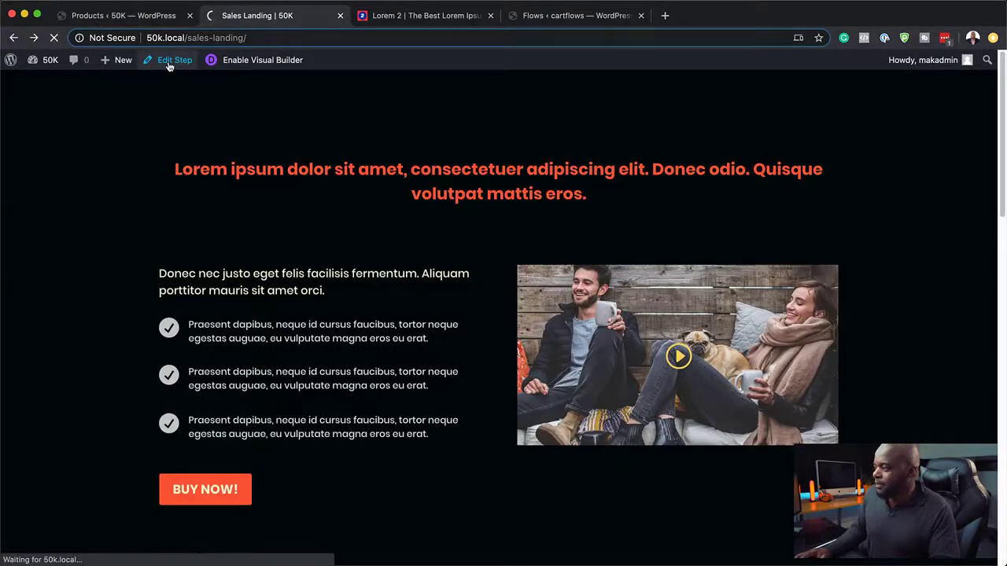
click(190, 69)
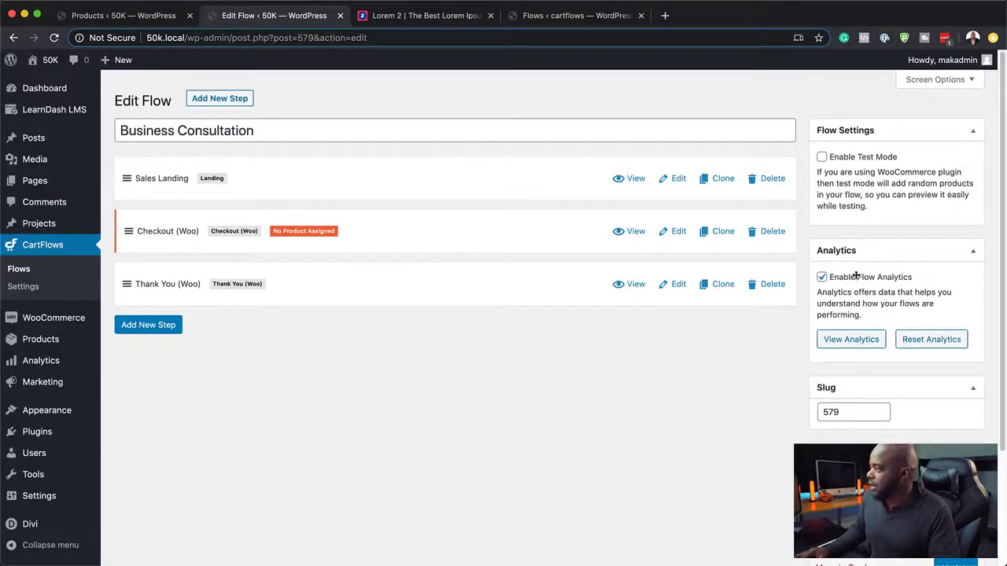
scroll(652, 447, down, 5)
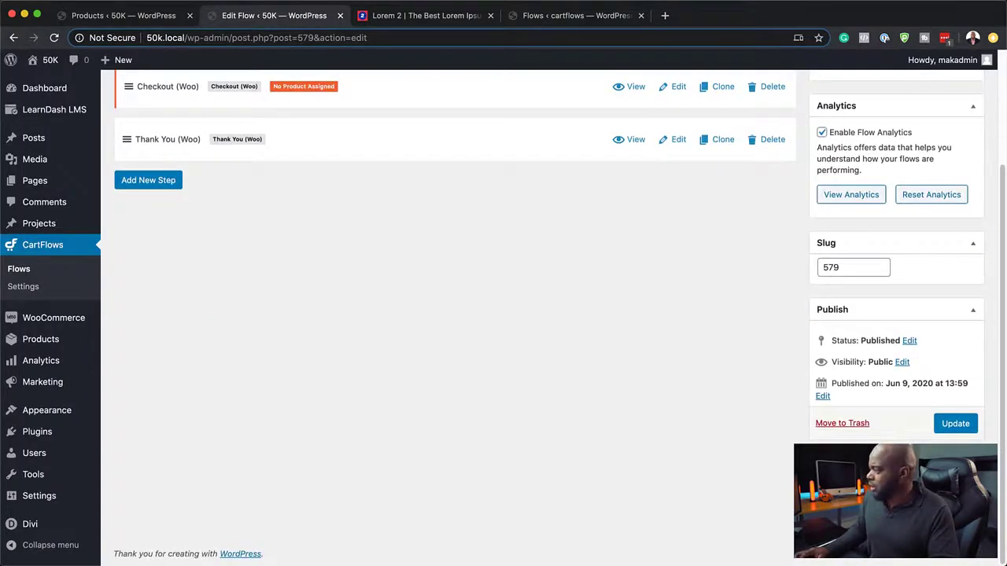
click(955, 423)
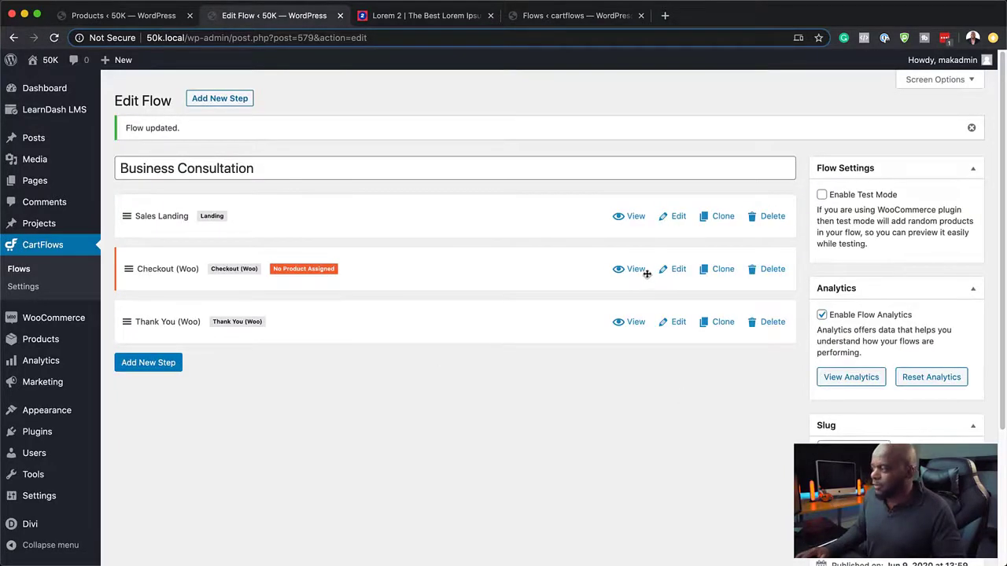
click(678, 270)
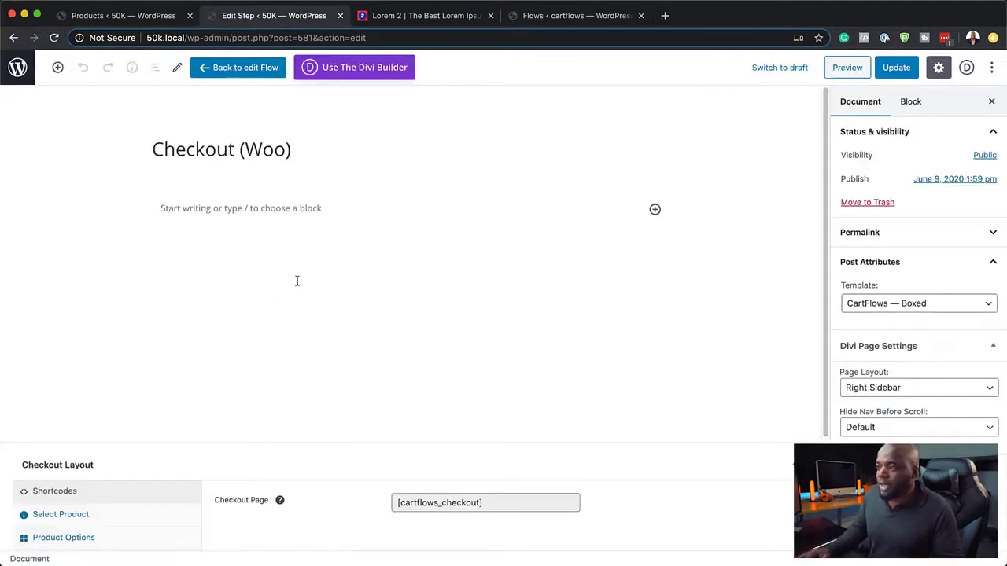
scroll(523, 431, down, 4)
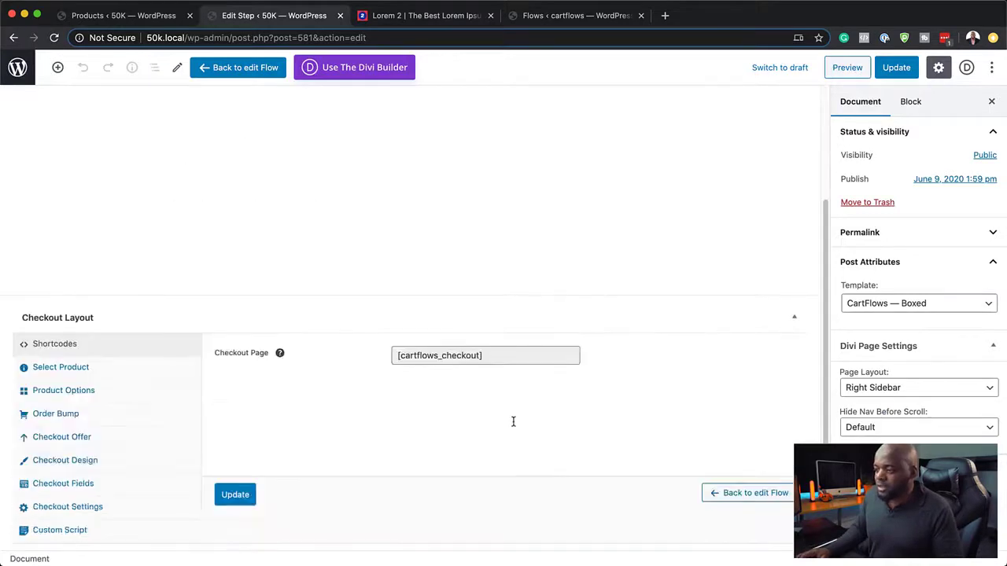
Step: Set the checkout step's product to 30 Mins (#577) and update
click(118, 15)
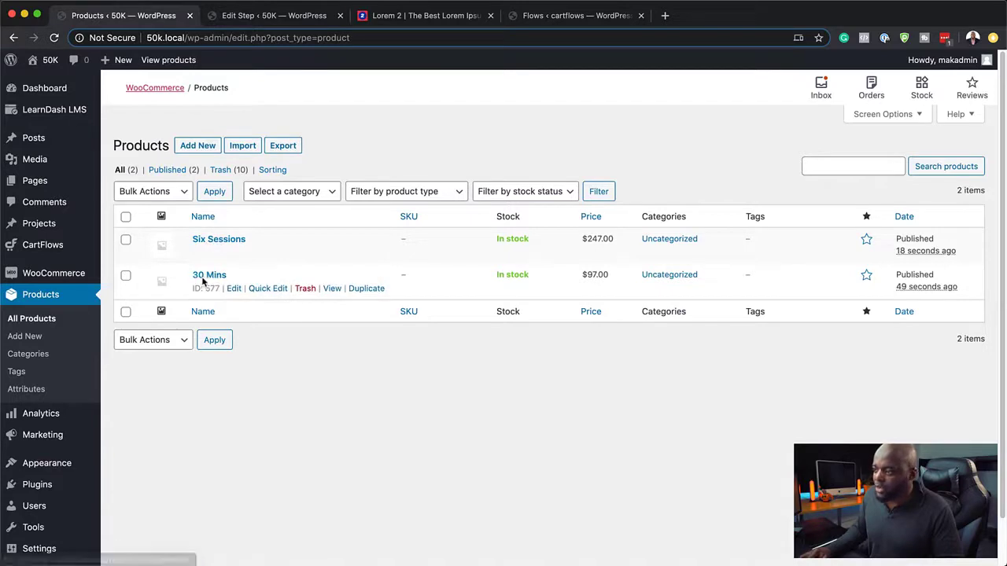
click(242, 16)
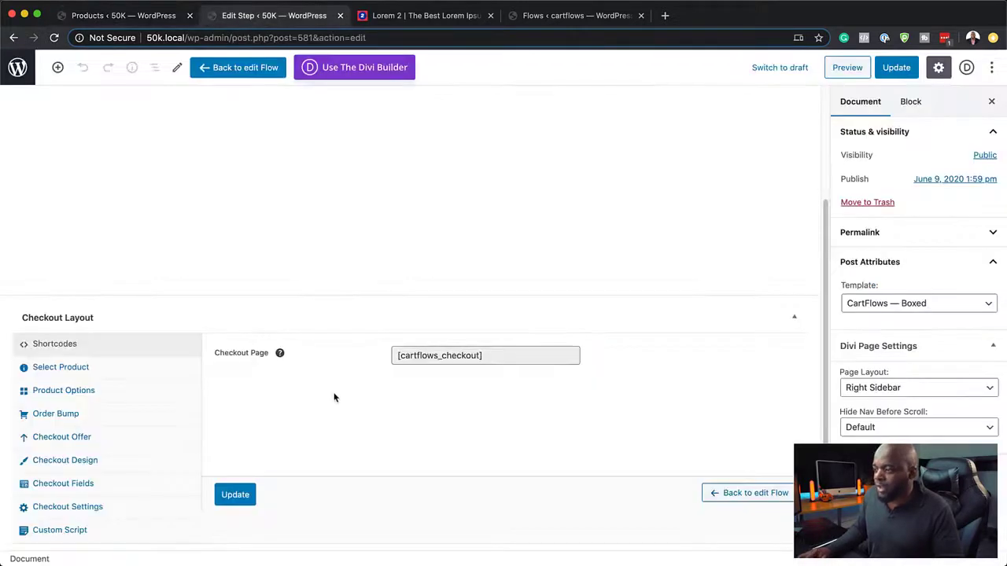
click(82, 370)
click(299, 366)
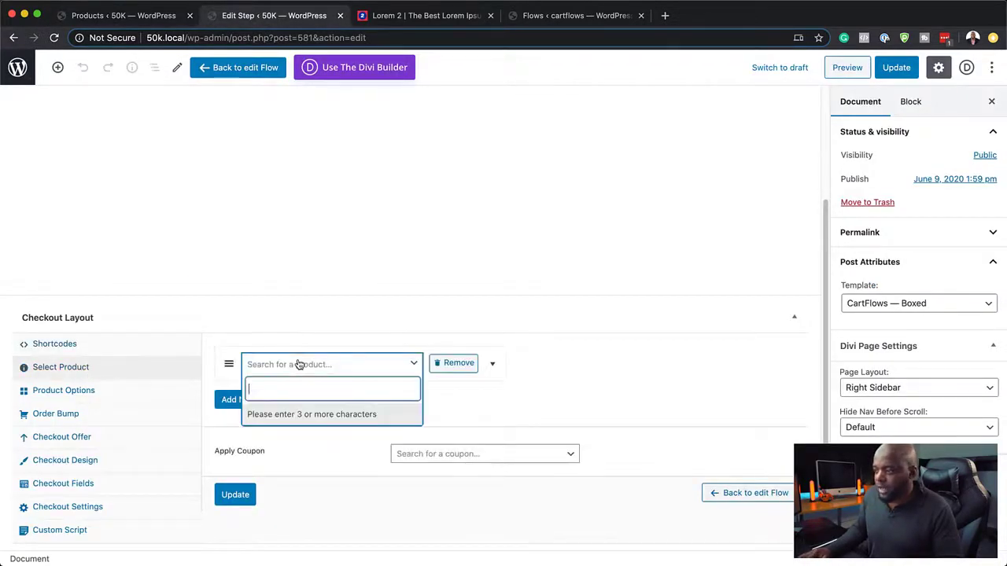
text(30)
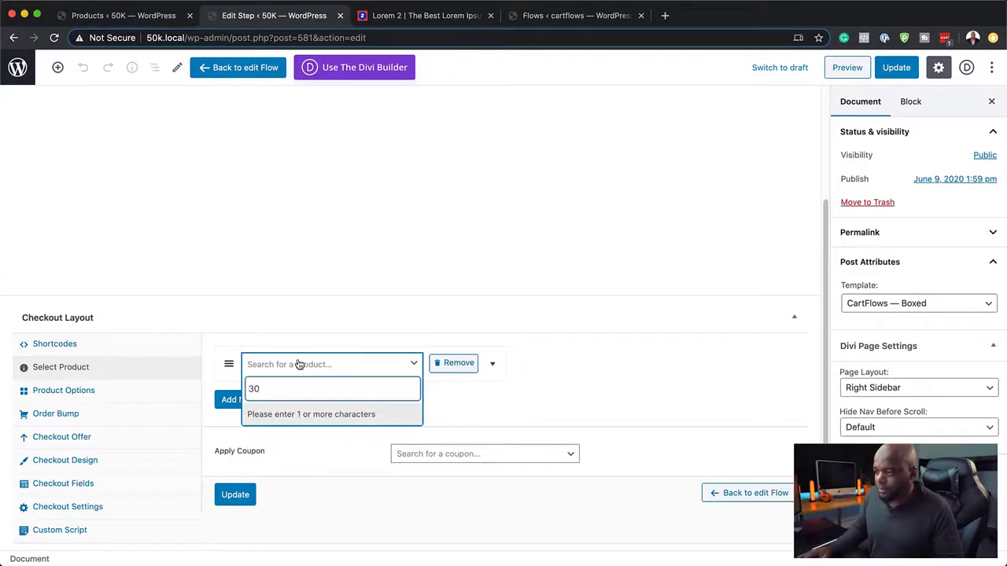
text( mi)
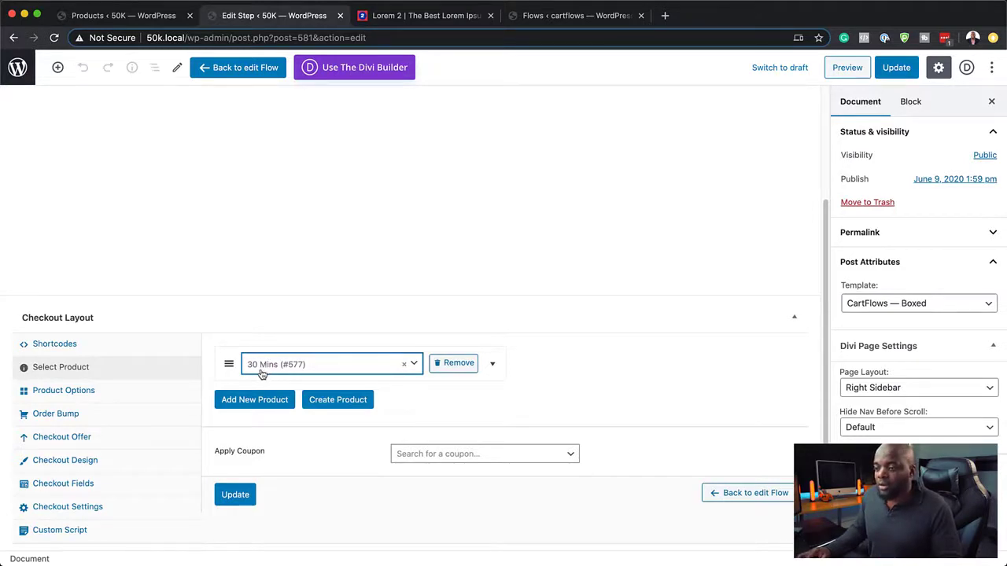
click(236, 496)
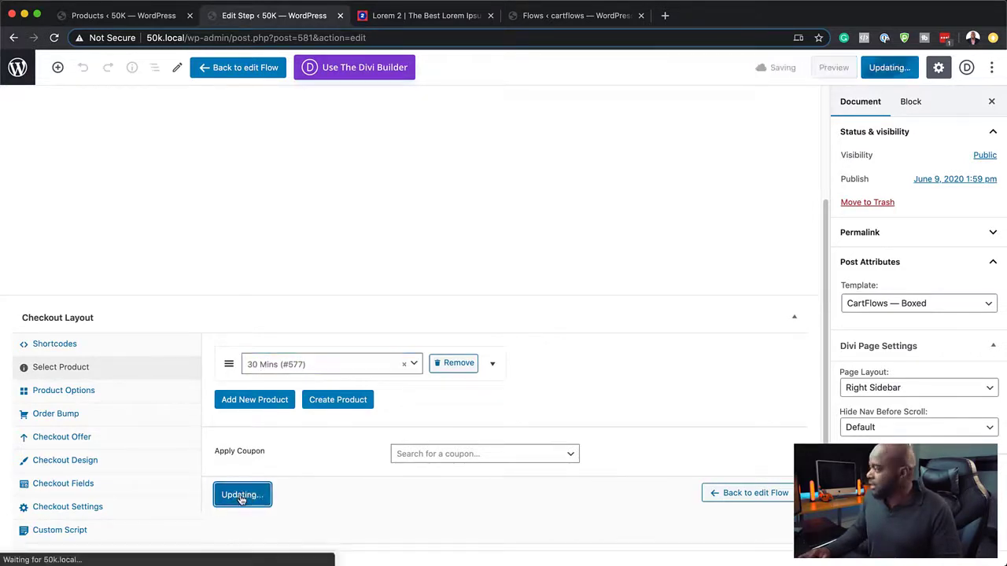
Step: Switch the page template to Template for Page Builders and save
click(894, 306)
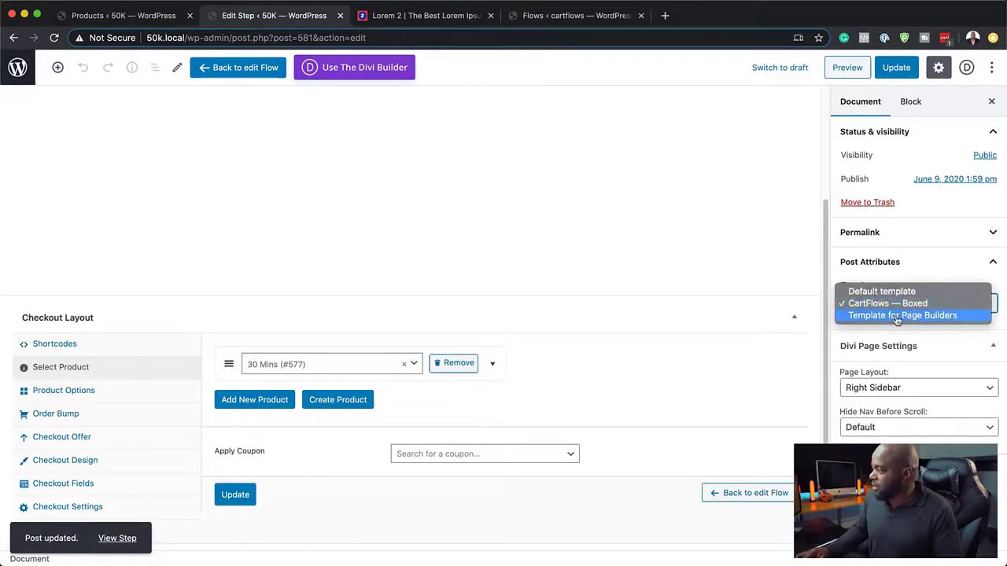
click(897, 316)
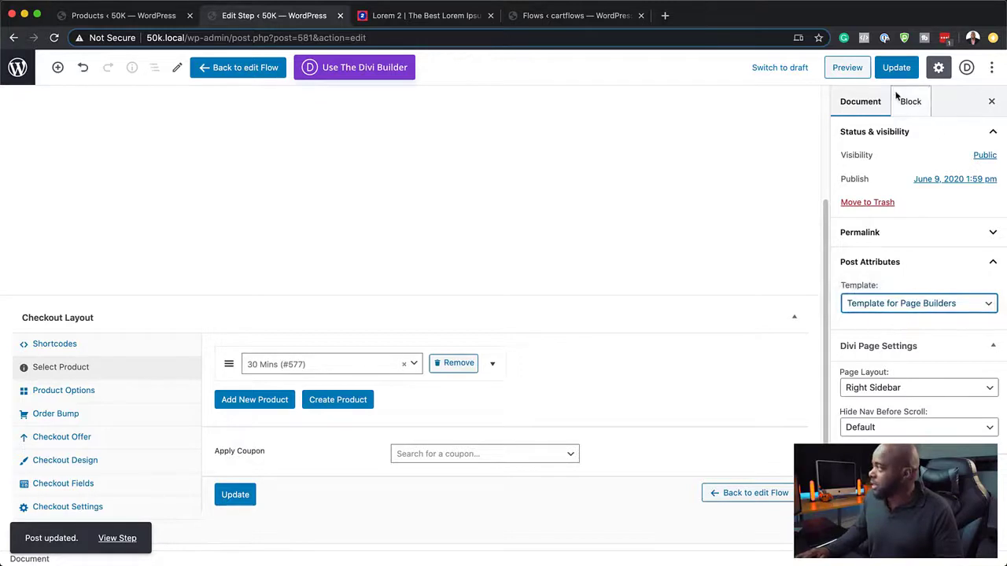
click(896, 67)
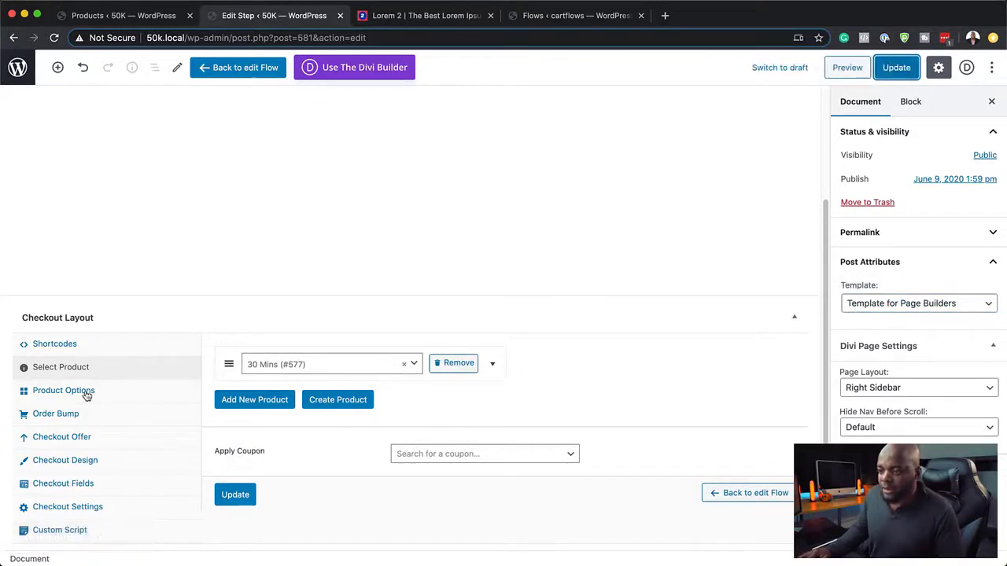
Step: Enable the order bump and set its product to Six Sessions (#578)
click(56, 414)
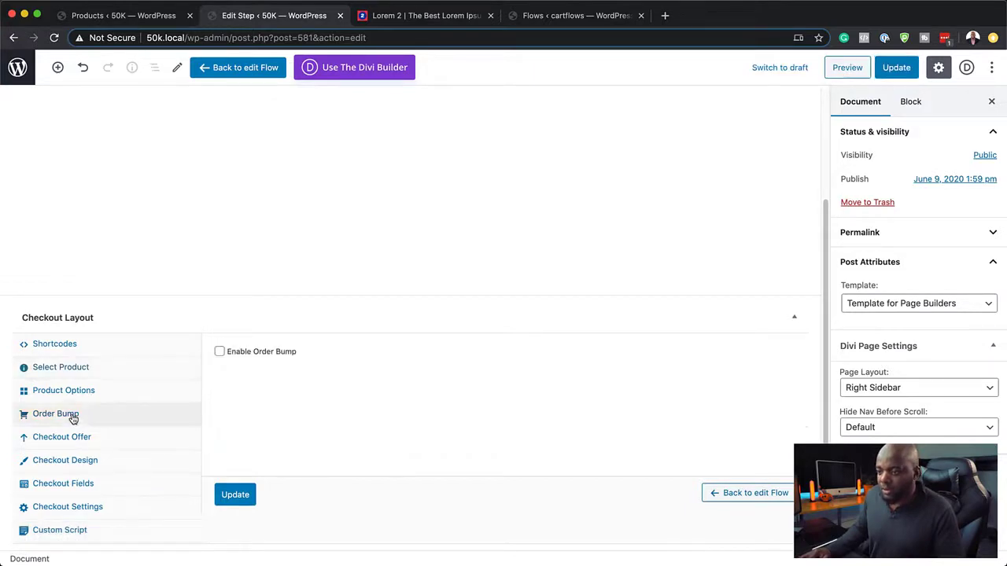
click(220, 353)
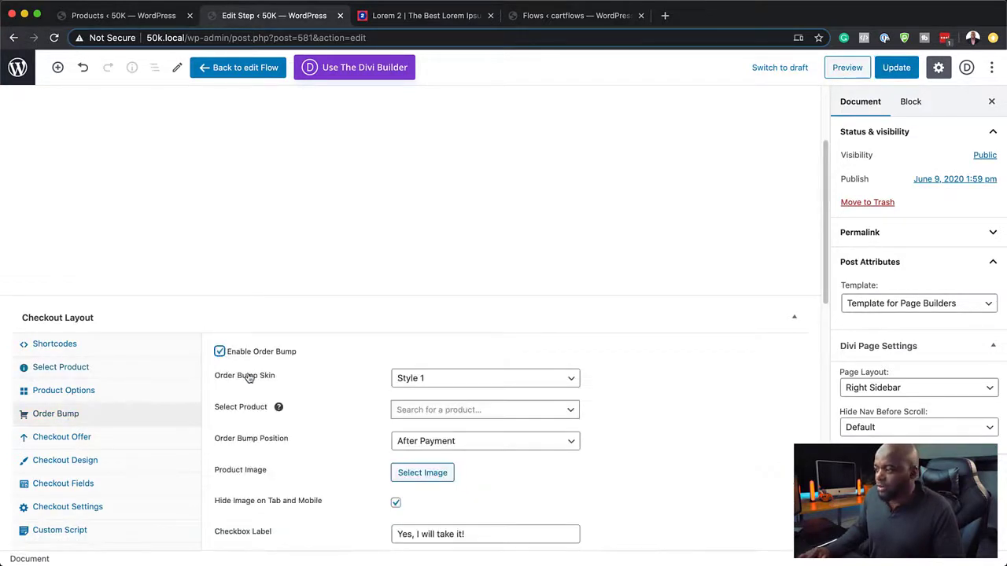
click(164, 16)
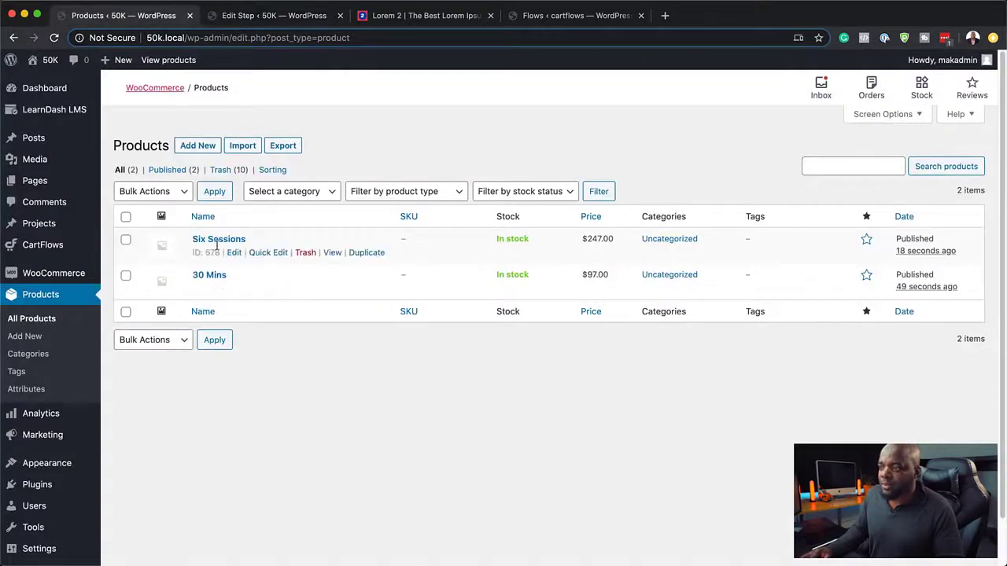
click(277, 16)
scroll(424, 421, down, 3)
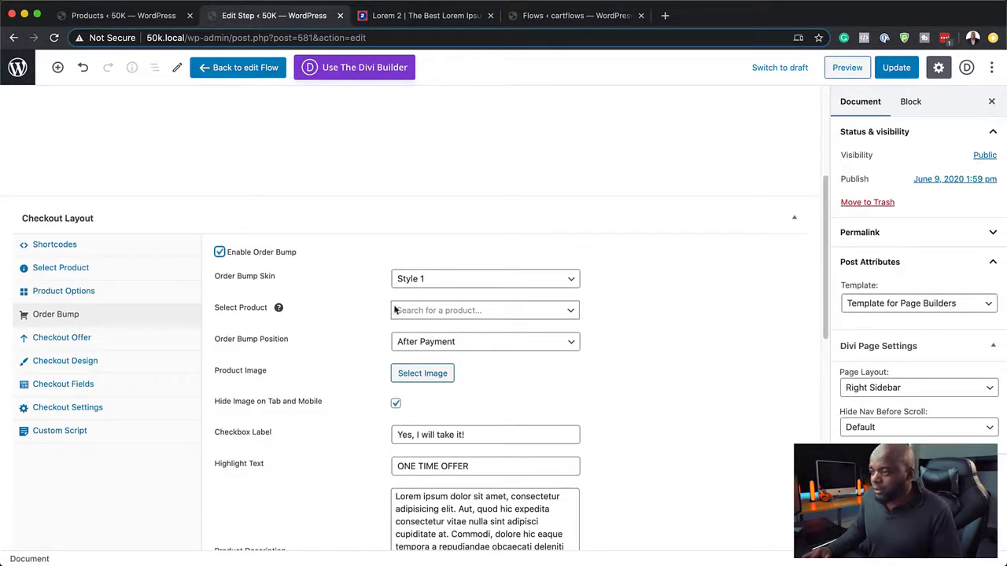
click(437, 314)
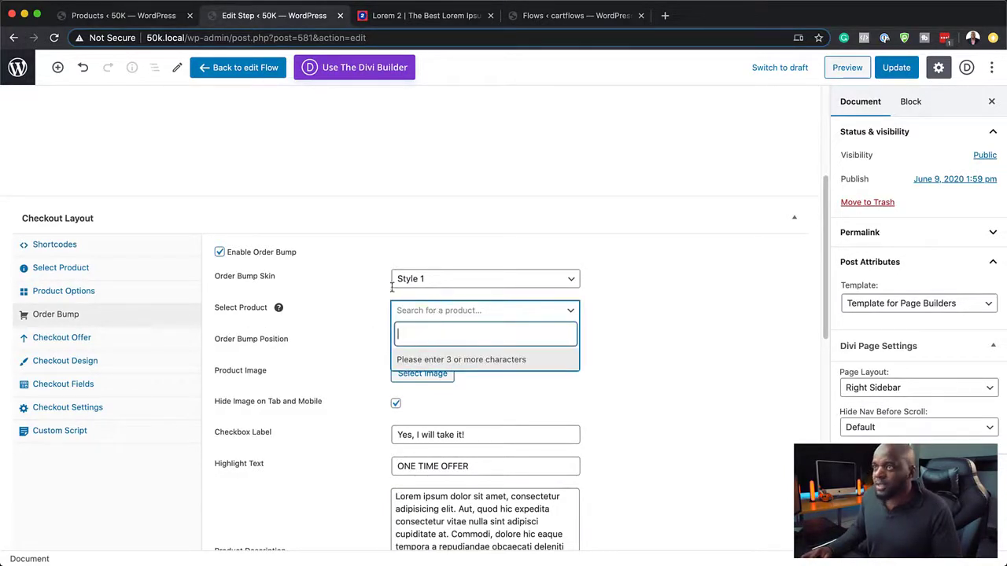
click(126, 15)
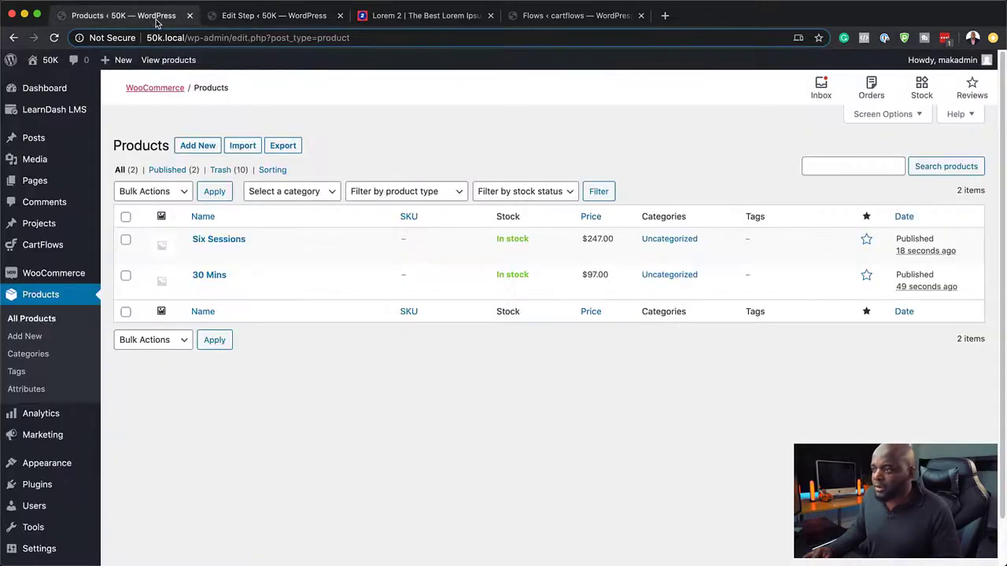
click(266, 15)
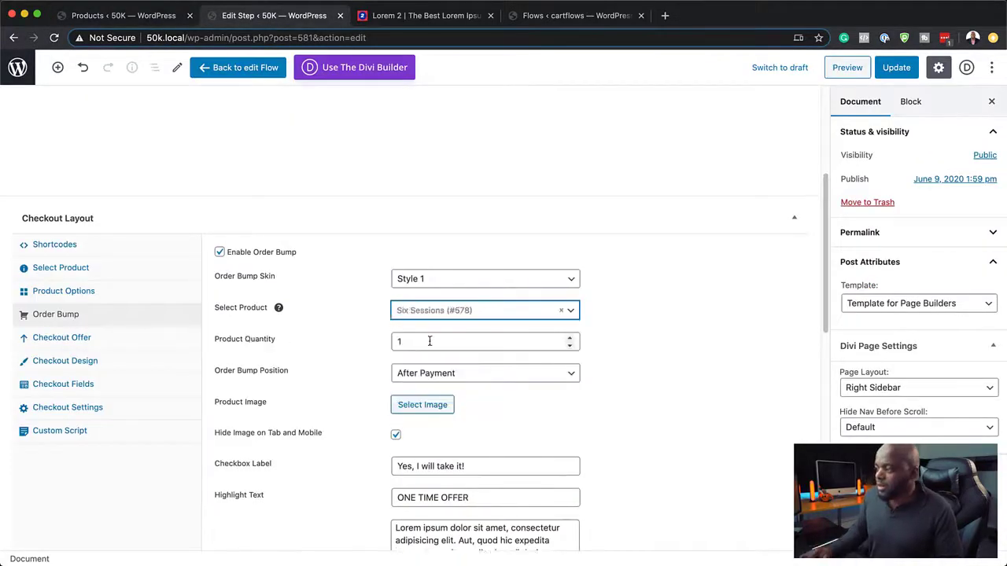
scroll(333, 472, down, 3)
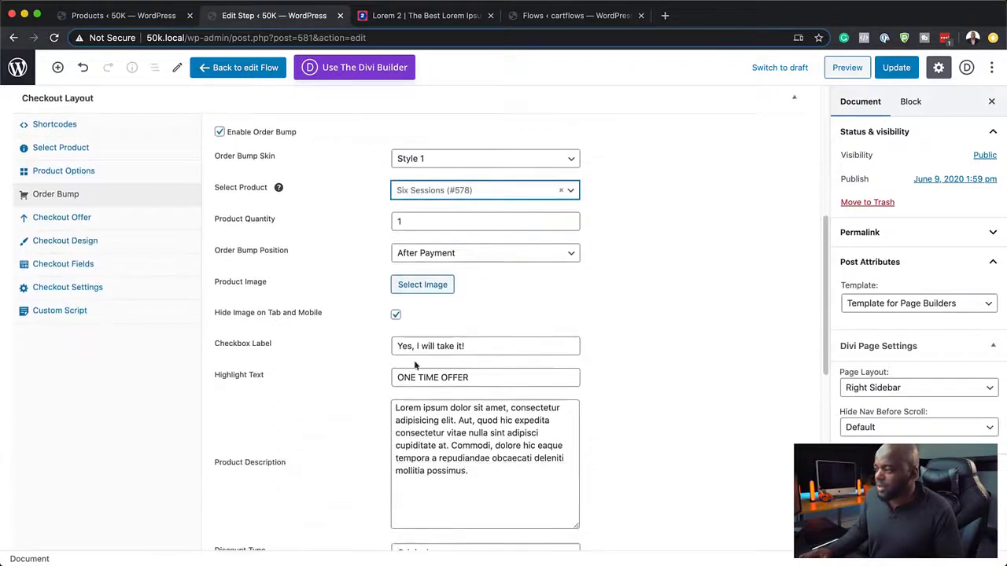
Step: Use the office-meeting photo as the bump image, enable the arrow, and update
click(431, 287)
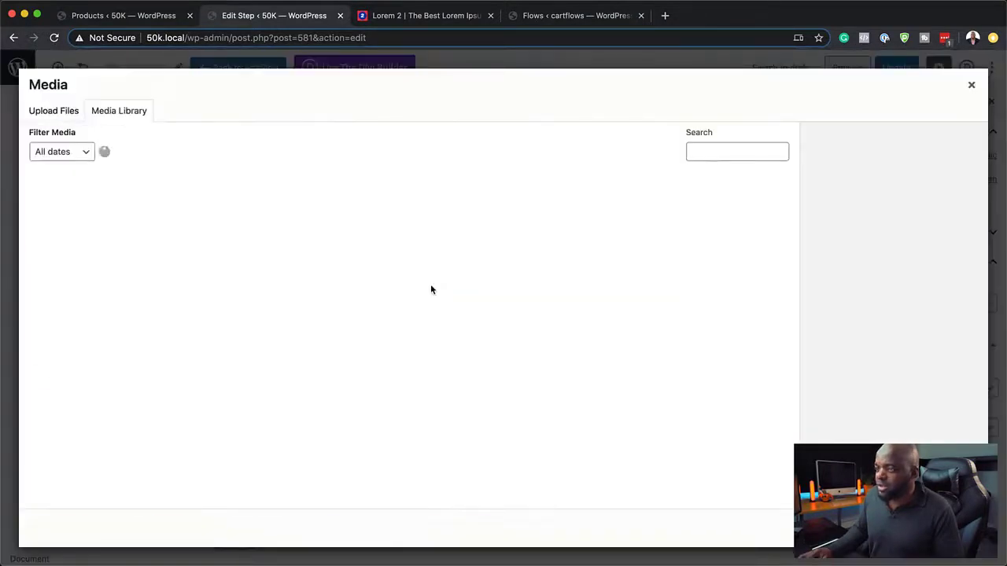
click(71, 227)
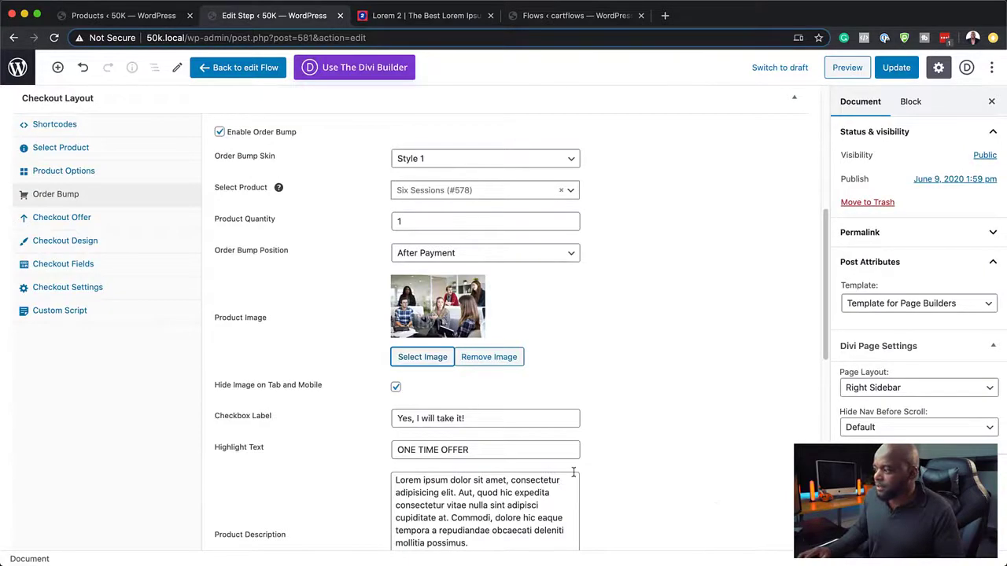
scroll(574, 472, down, 3)
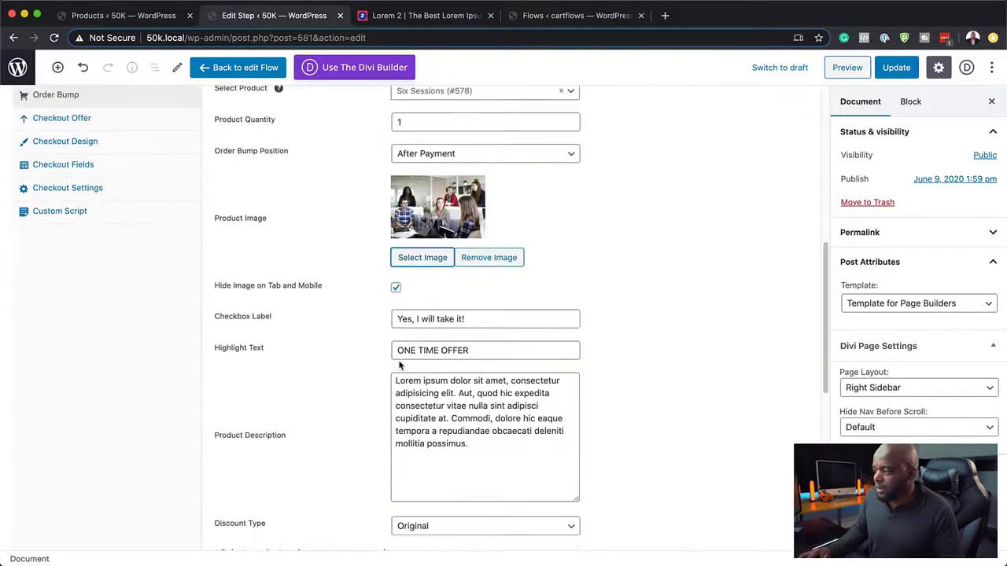
scroll(464, 493, down, 6)
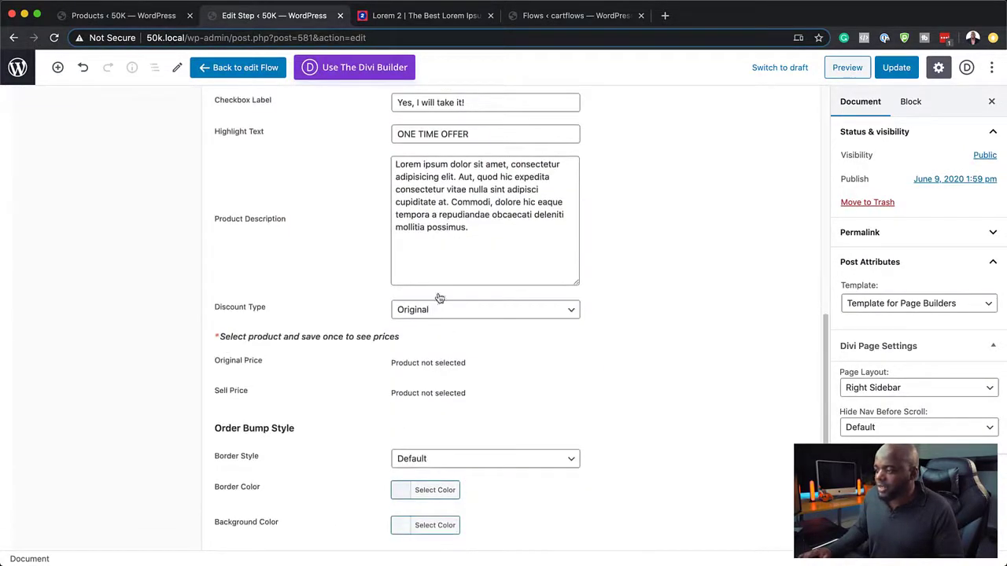
scroll(517, 510, down, 7)
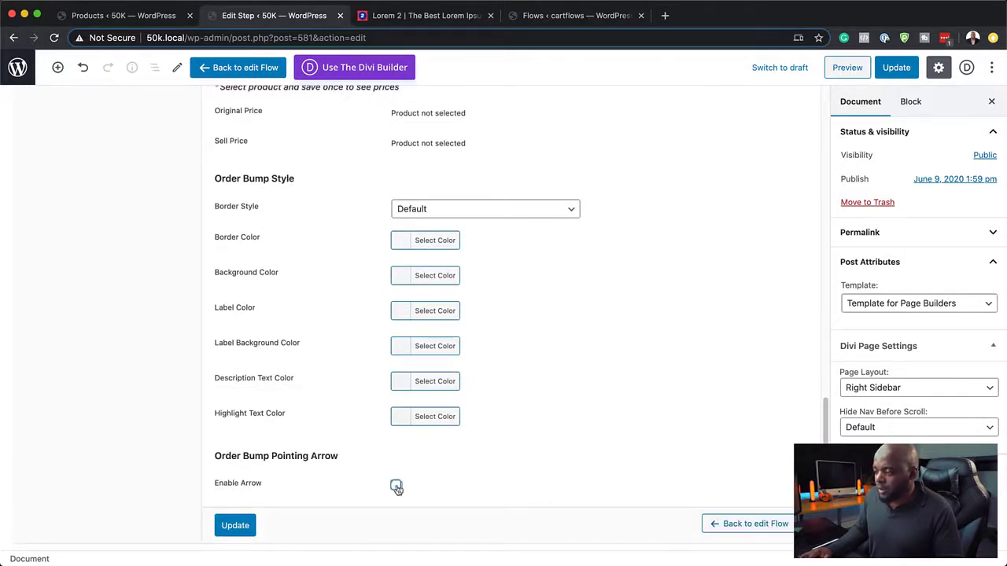
click(397, 487)
scroll(519, 488, down, 1)
click(244, 525)
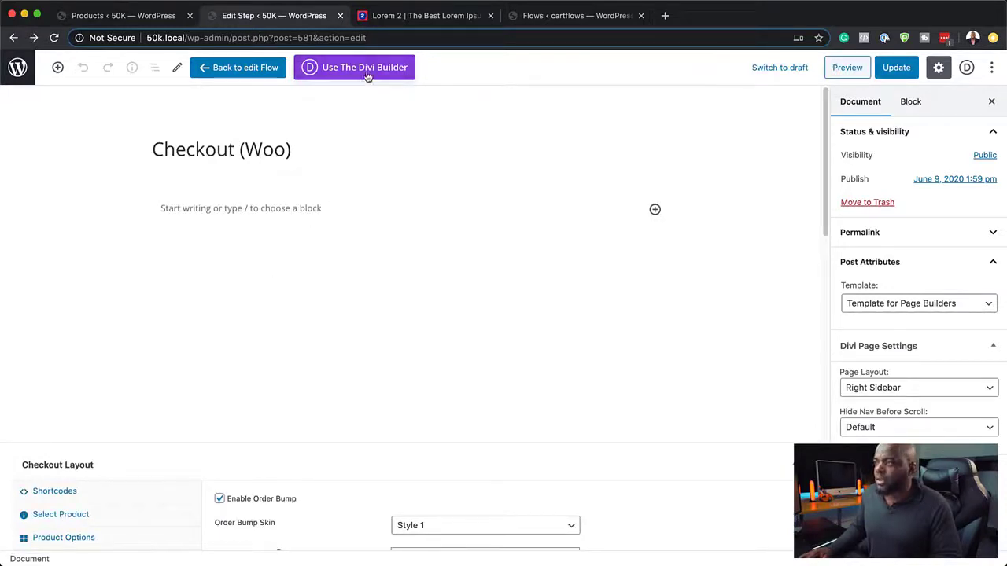
Step: Copy the checkout shortcode and start a from-scratch Divi build of the page
scroll(228, 421, down, 2)
scroll(228, 426, down, 2)
click(76, 377)
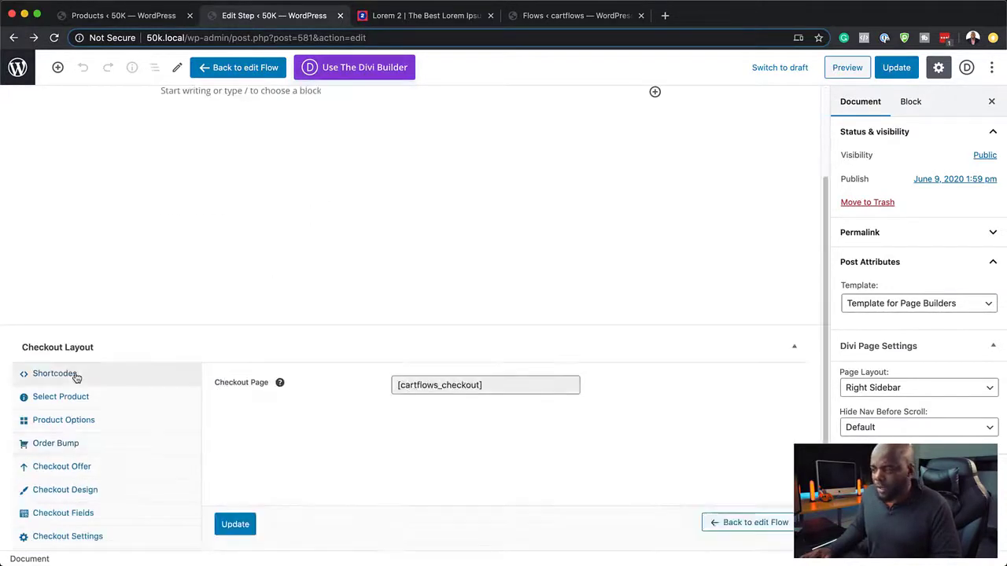
click(490, 386)
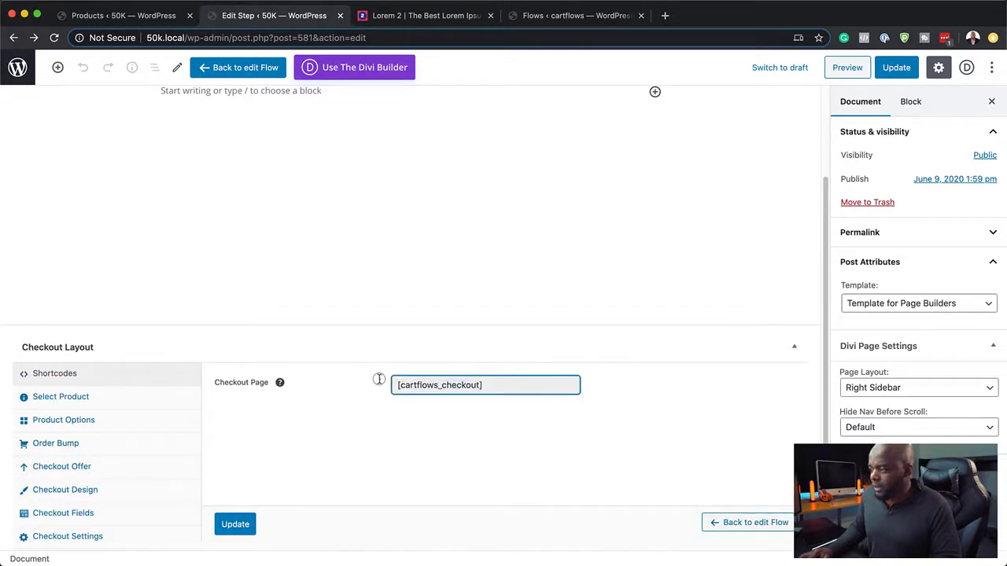
triple_click(493, 386)
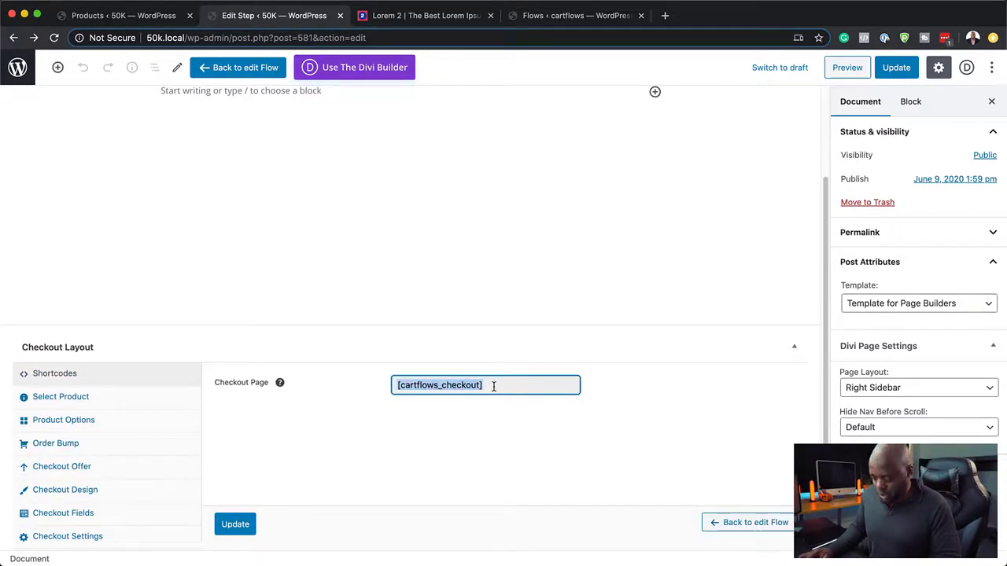
click(370, 68)
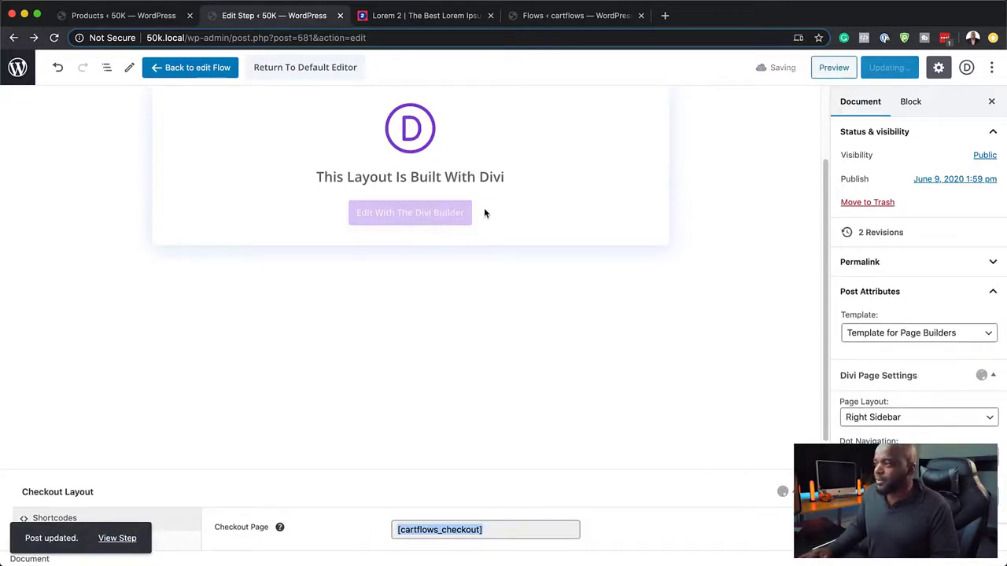
click(418, 216)
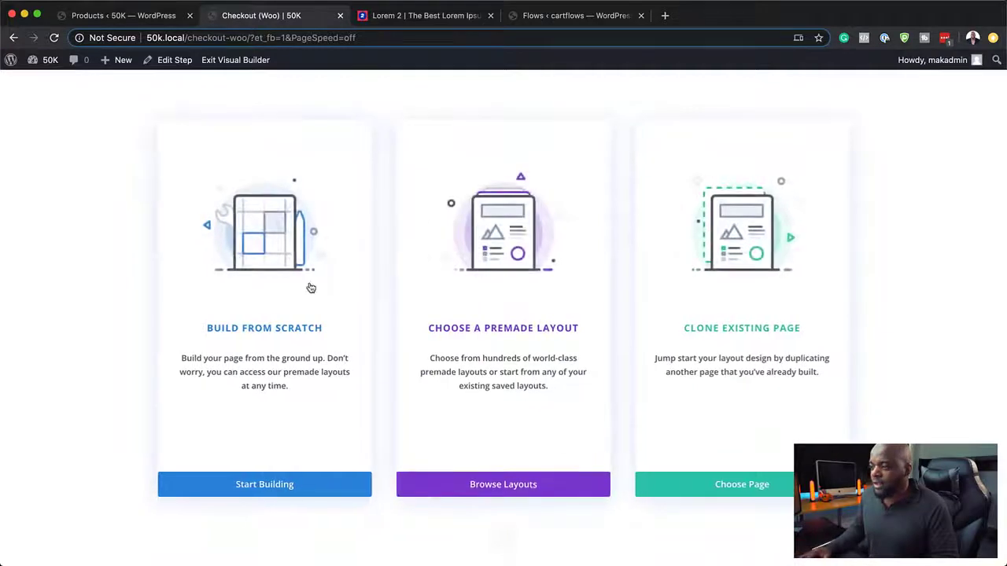
click(294, 330)
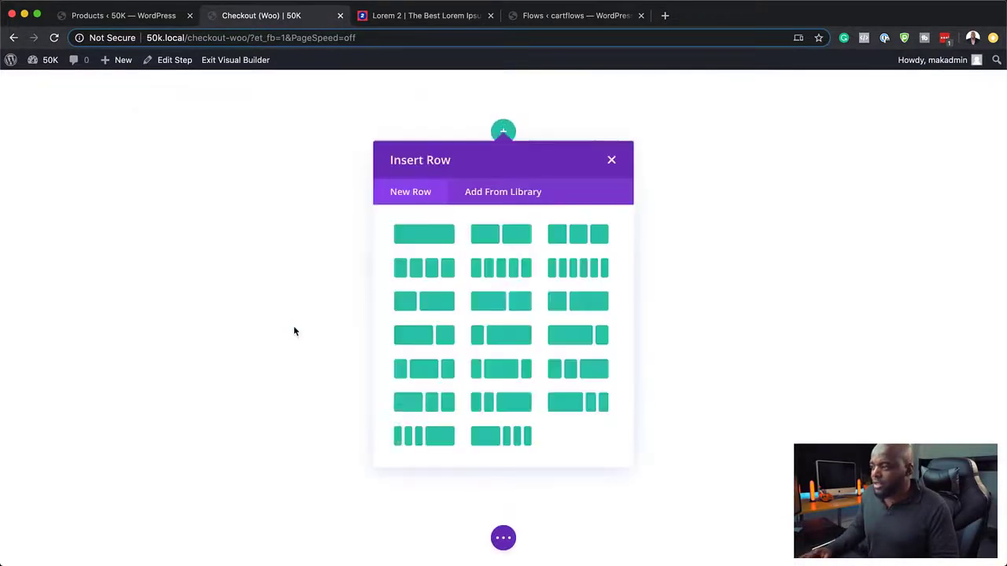
Step: Add a one-column row with a centred Text module reading 'Checkout' and save
click(446, 236)
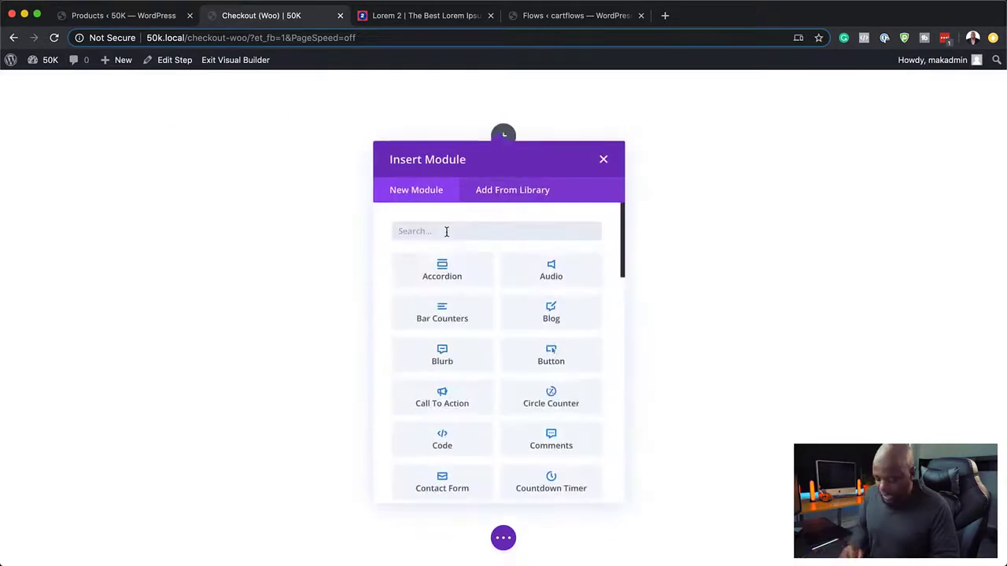
text(Text)
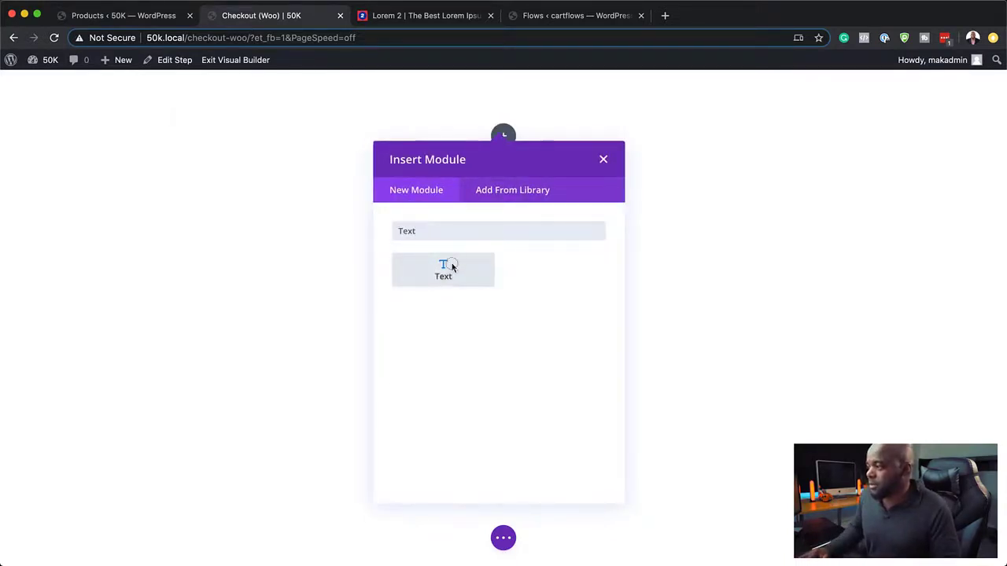
click(452, 266)
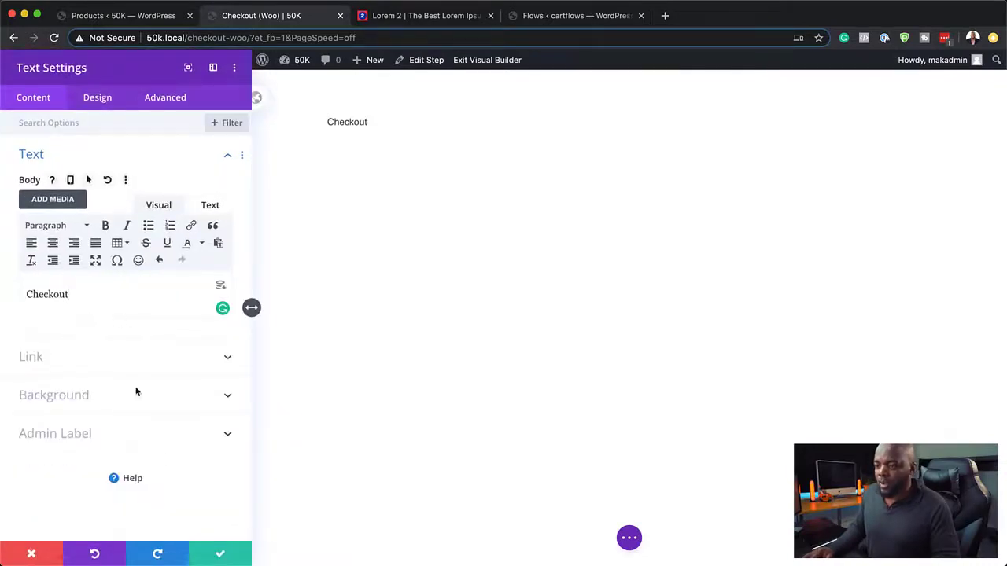
click(97, 97)
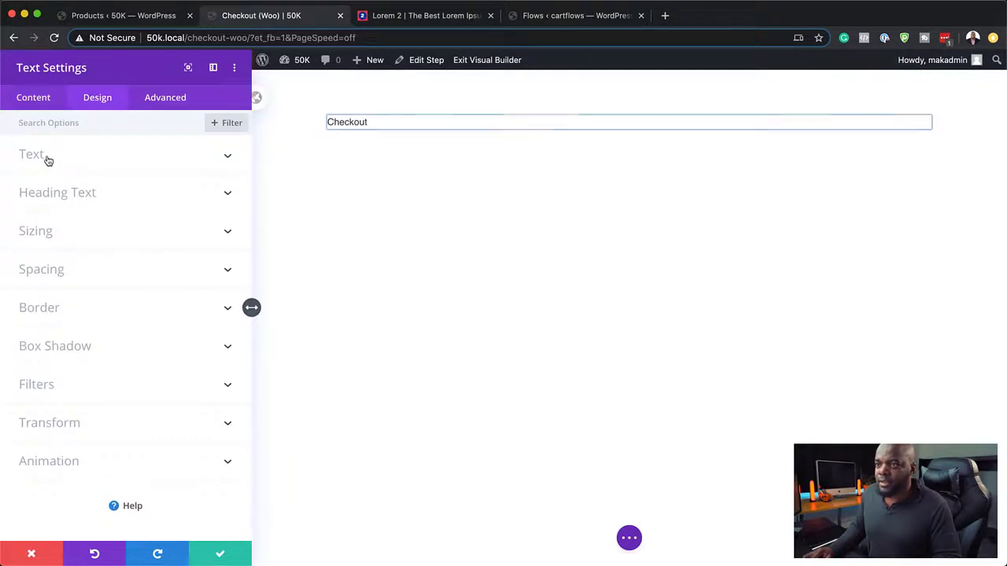
click(46, 158)
scroll(116, 347, down, 5)
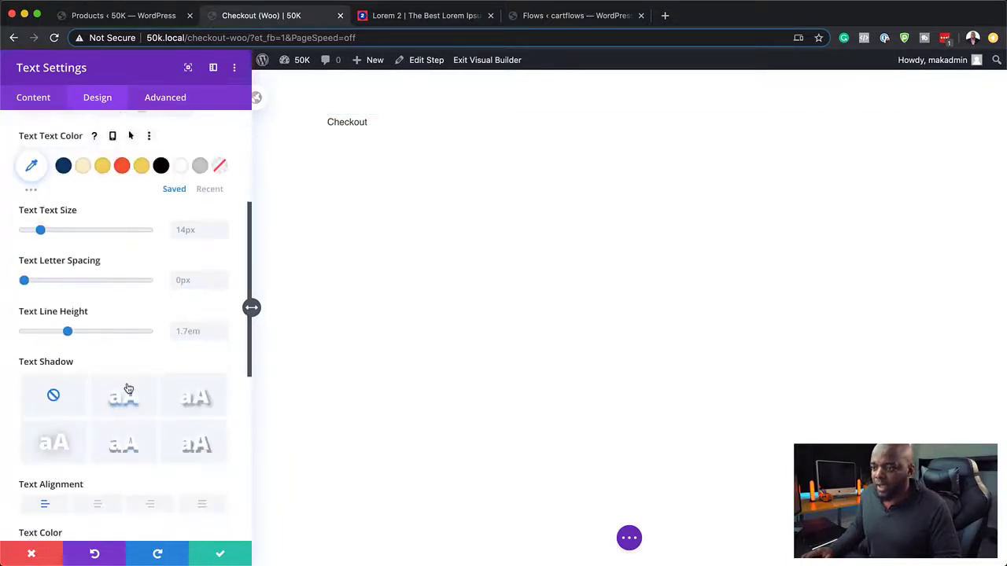
click(98, 415)
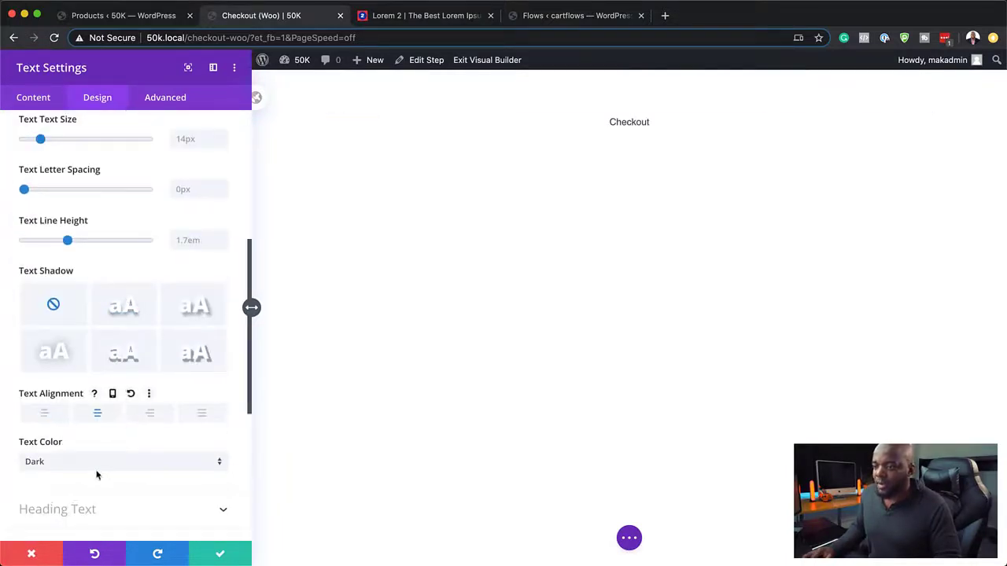
click(222, 555)
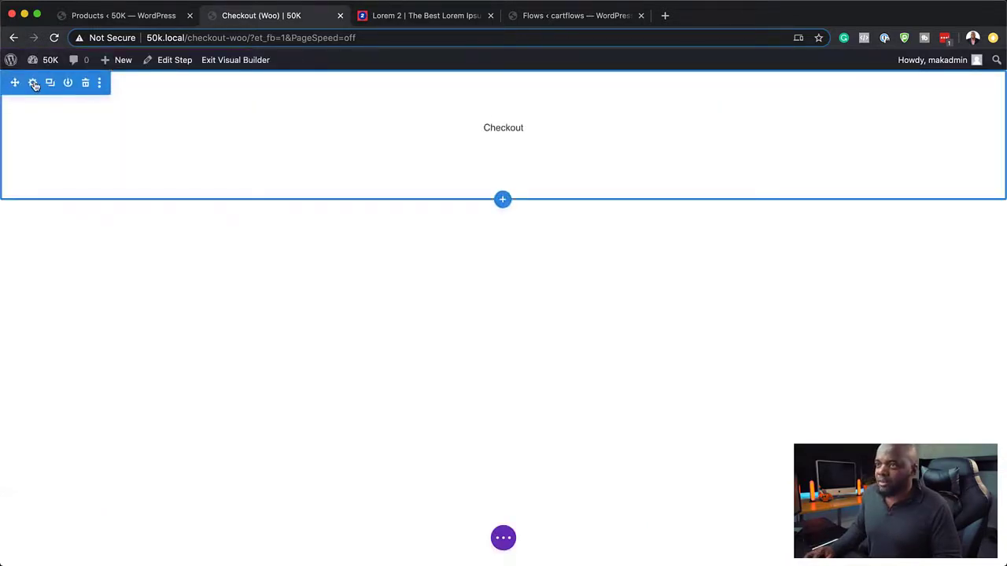
Step: Give the header section a dark navy background
click(34, 83)
click(70, 188)
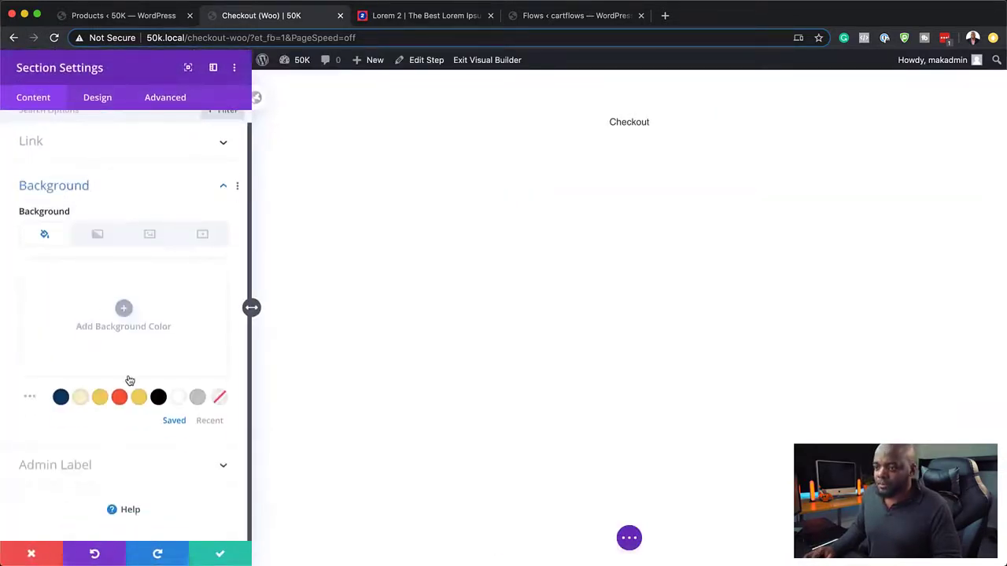
click(198, 398)
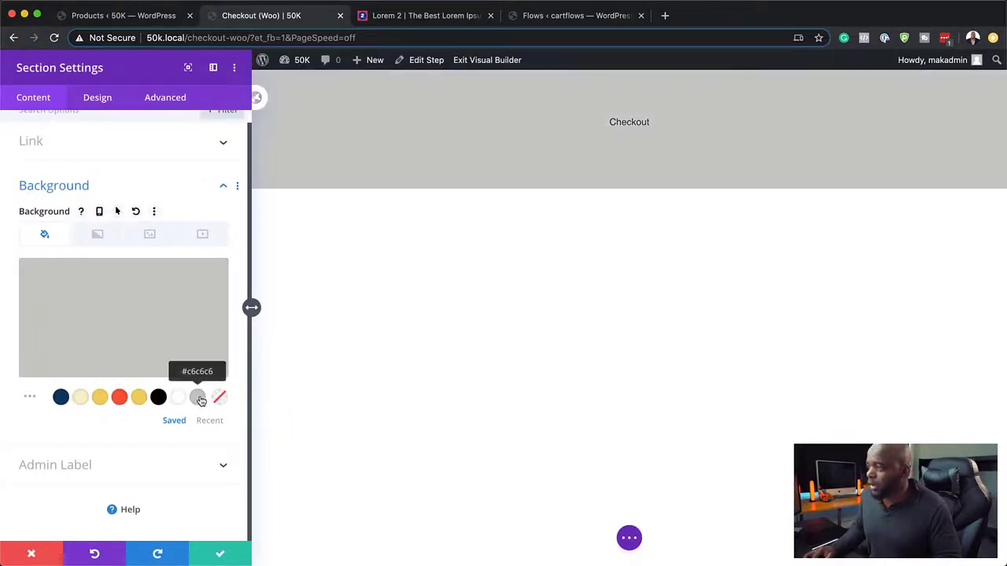
click(60, 397)
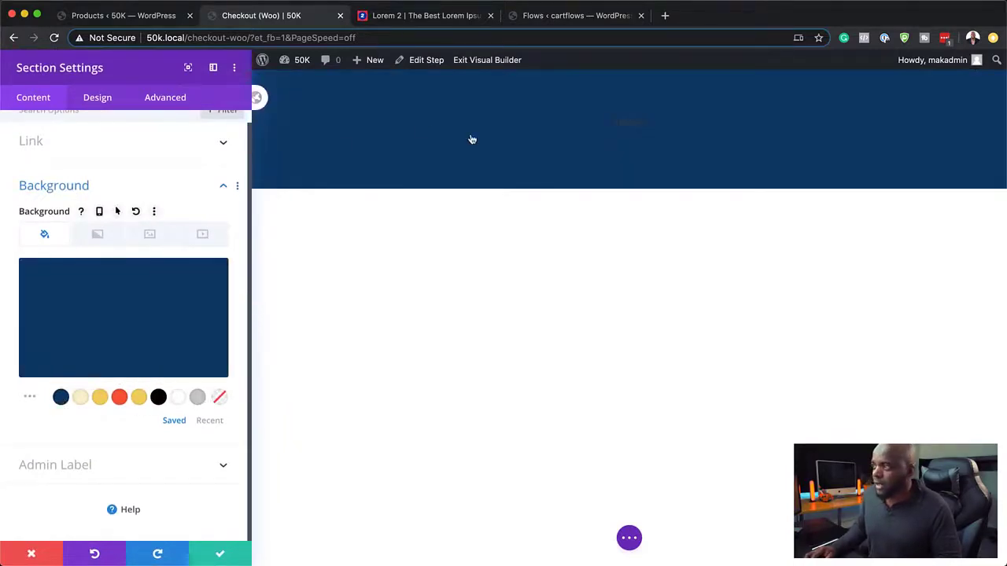
click(220, 553)
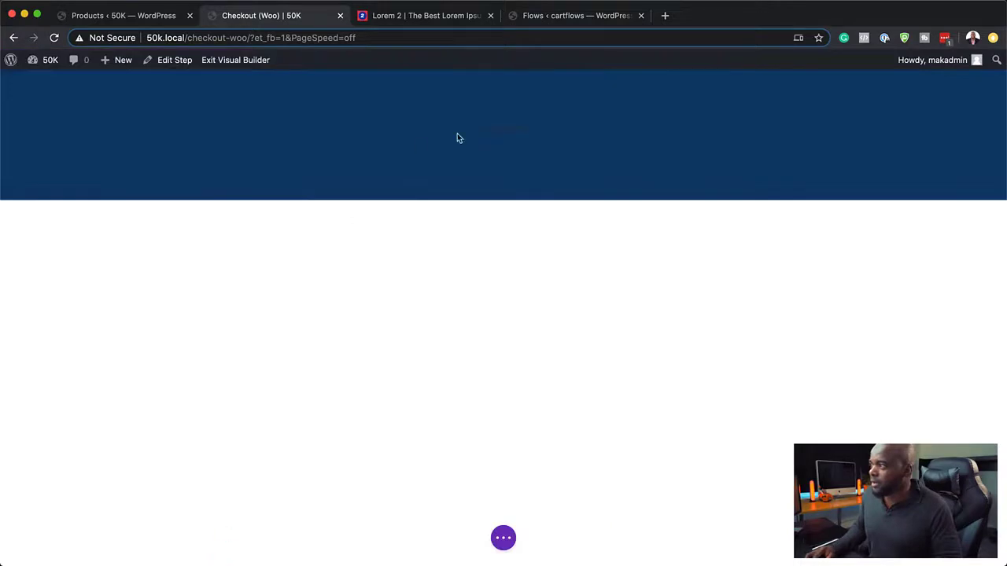
Step: Style the Checkout heading in bold grey Poppins at about 30px and save
click(480, 153)
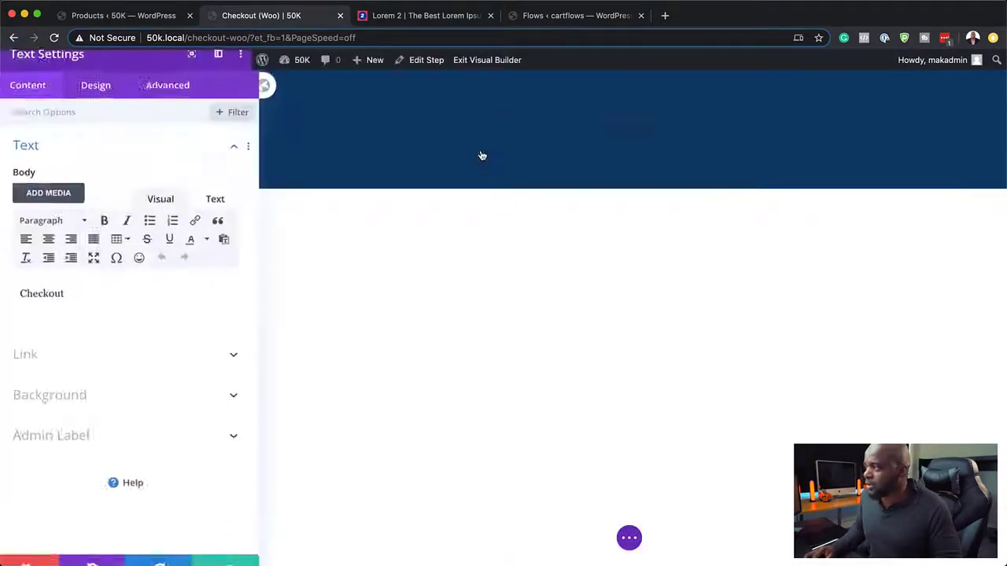
click(102, 102)
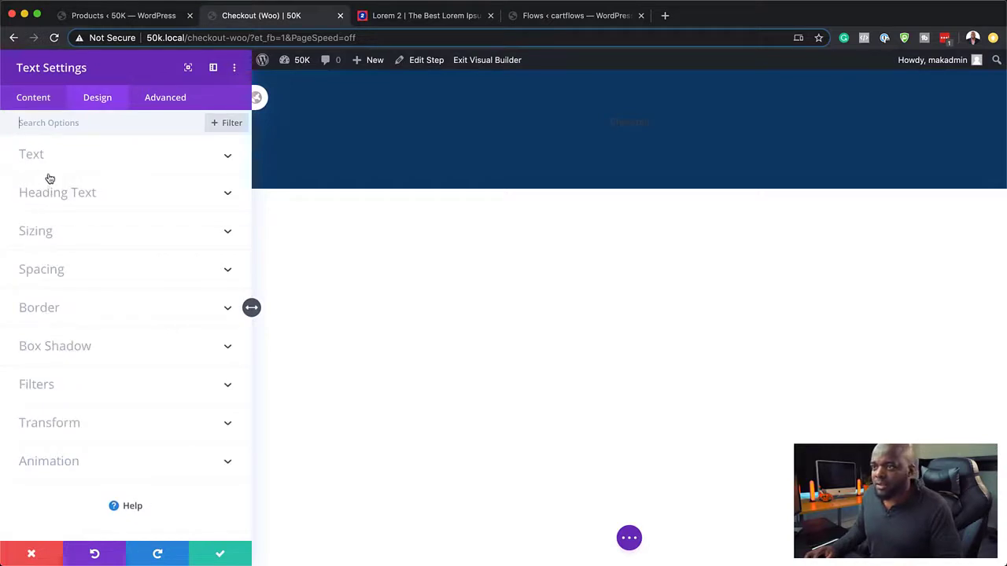
click(43, 165)
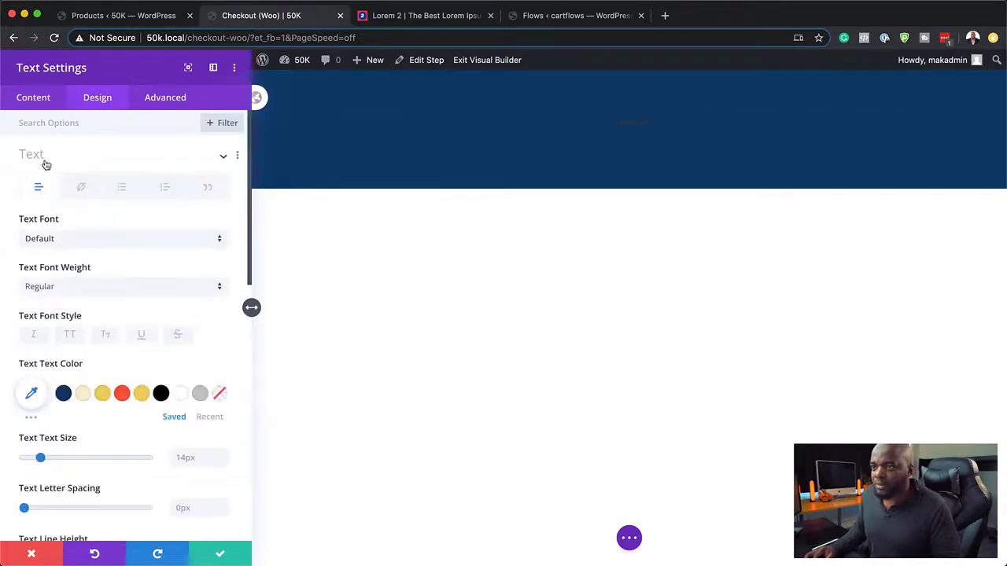
click(83, 242)
click(75, 194)
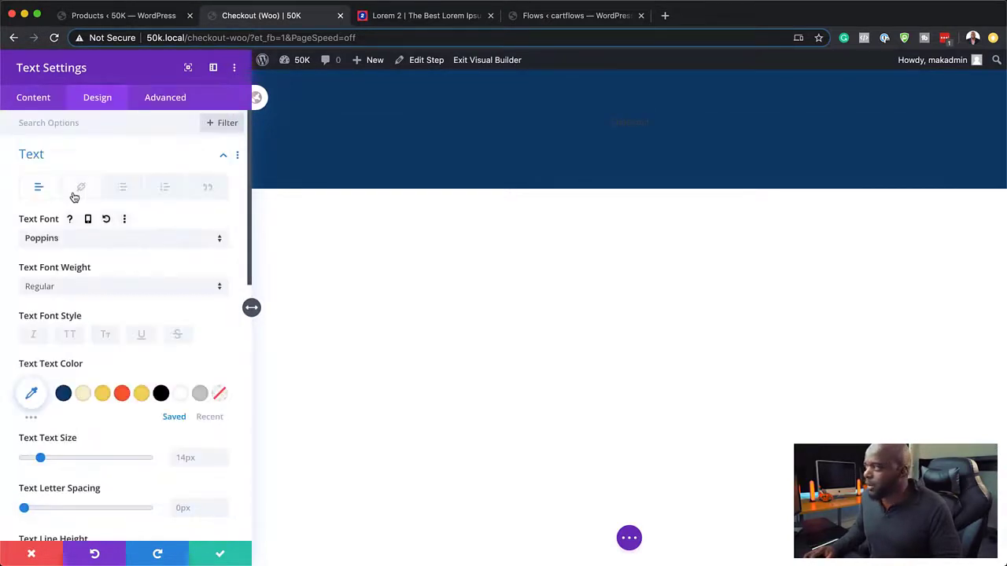
click(83, 393)
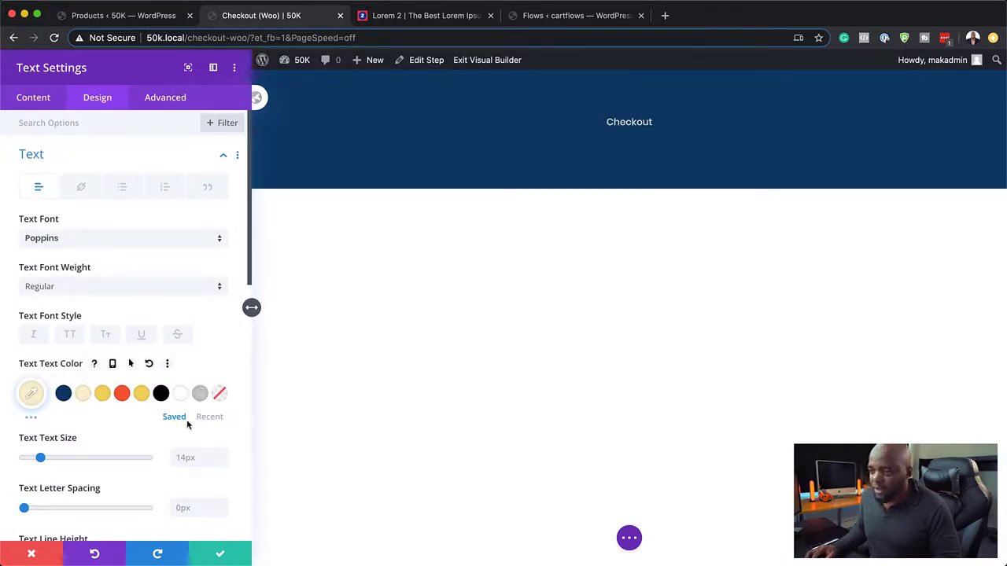
click(200, 395)
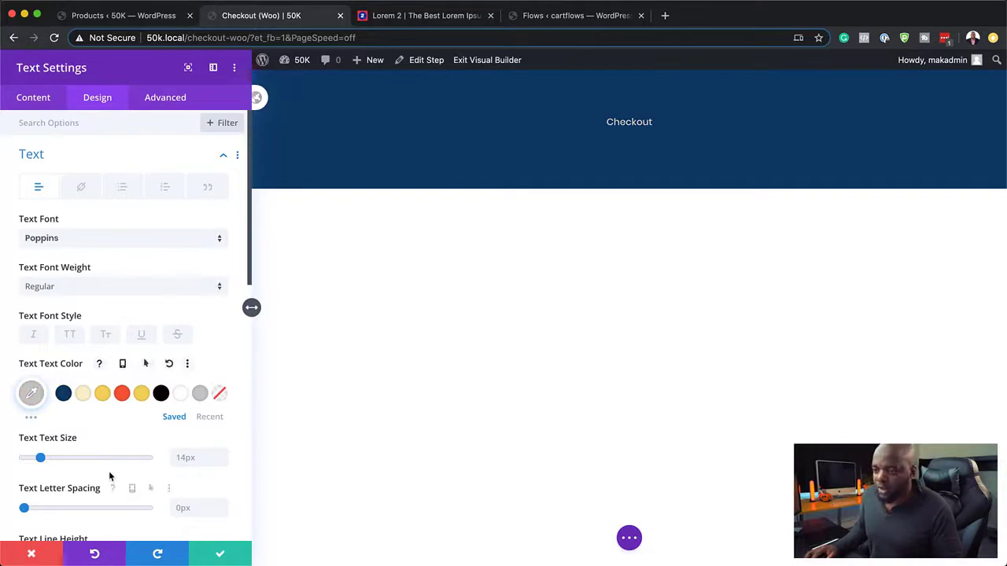
drag(40, 458, 59, 462)
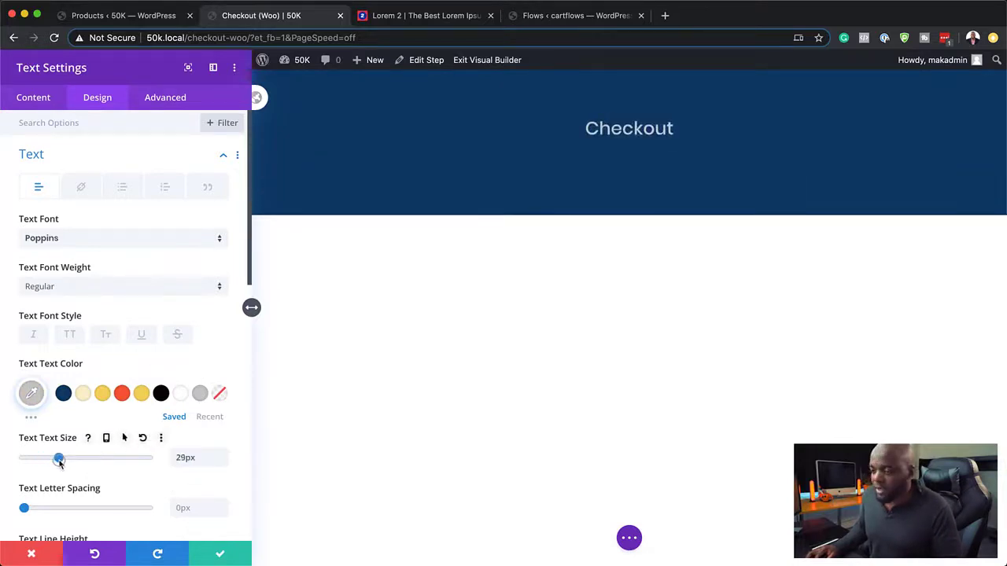
click(84, 288)
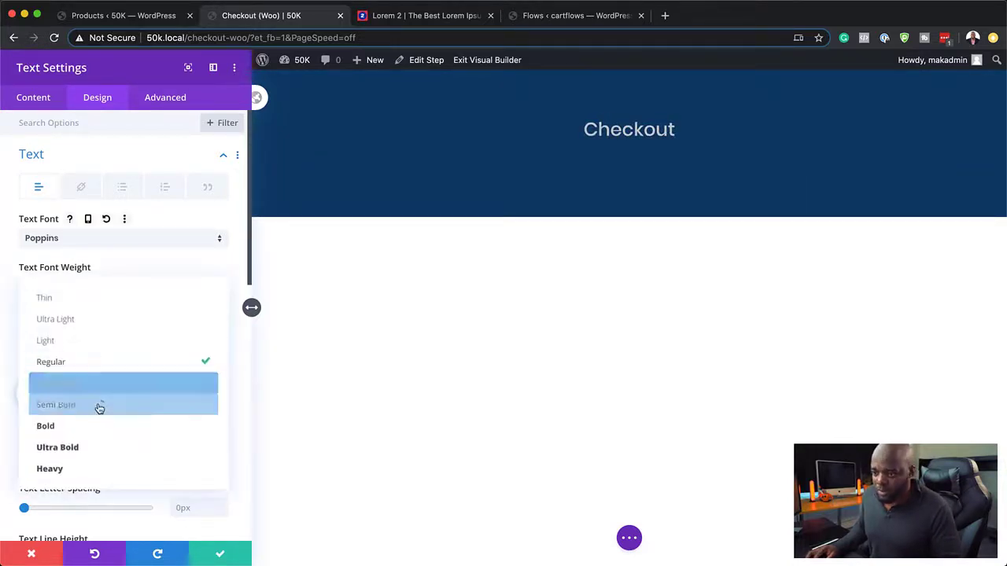
click(101, 432)
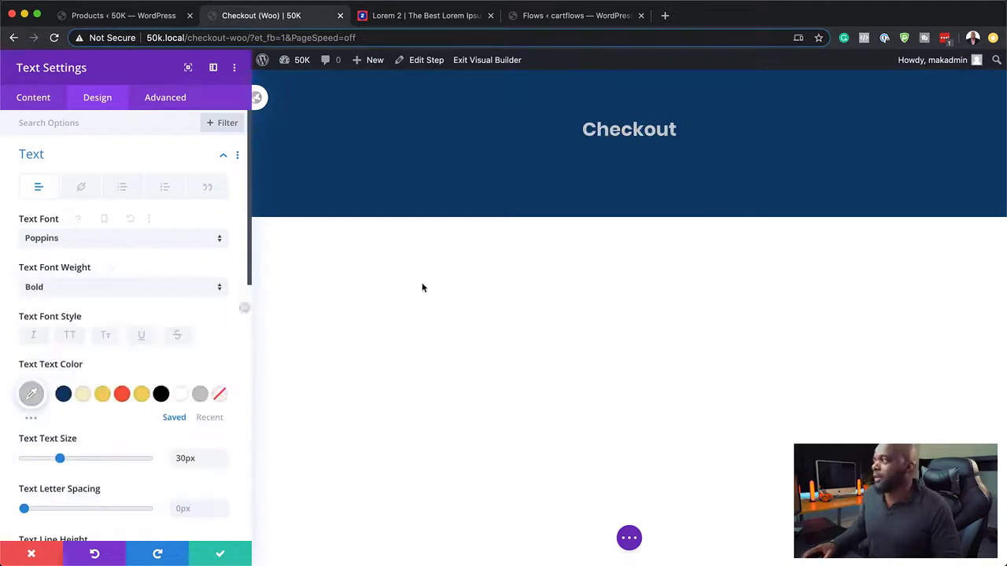
click(228, 554)
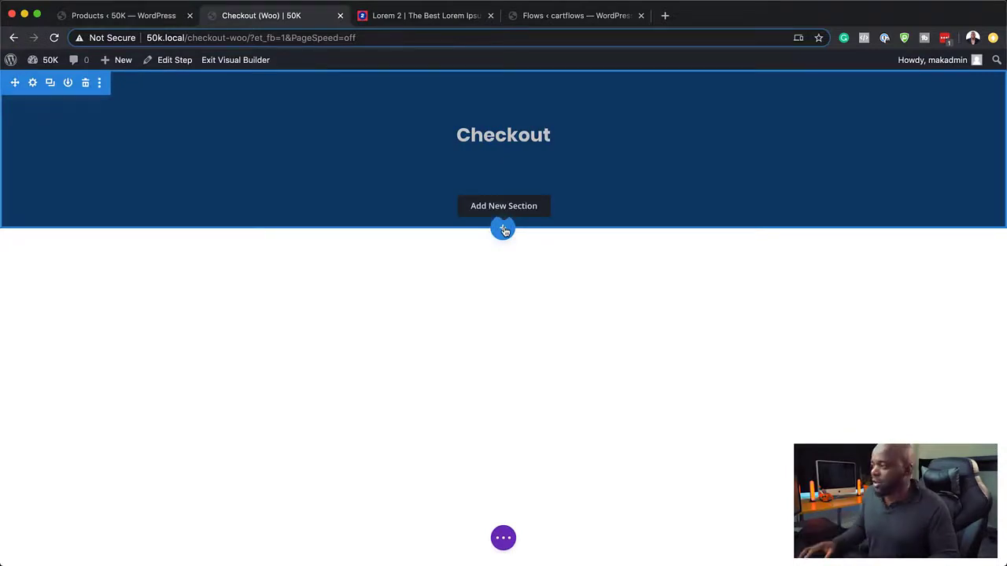
Step: Add a regular section below the header with a Text module holding [cartflows_checkout]
click(504, 230)
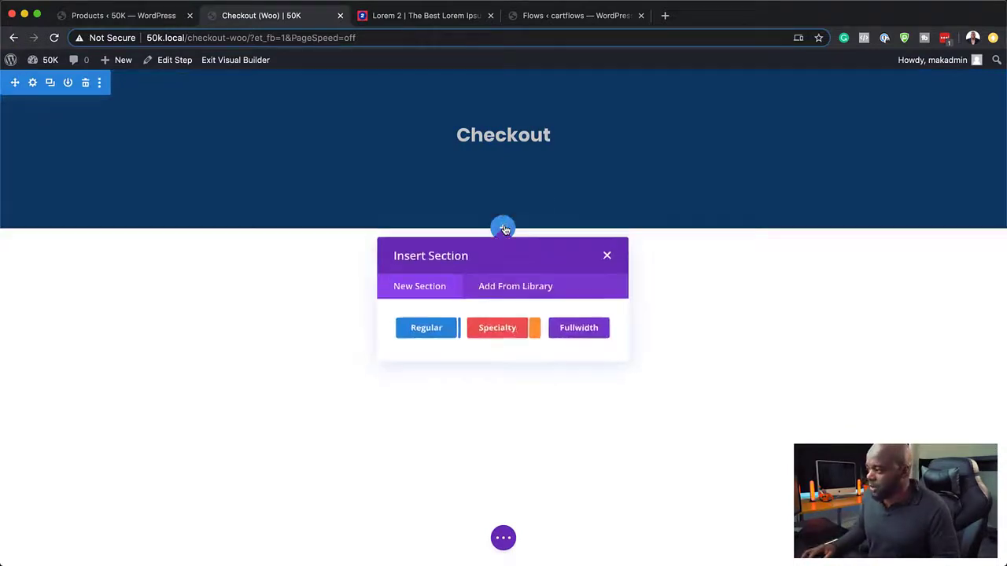
click(441, 331)
click(436, 385)
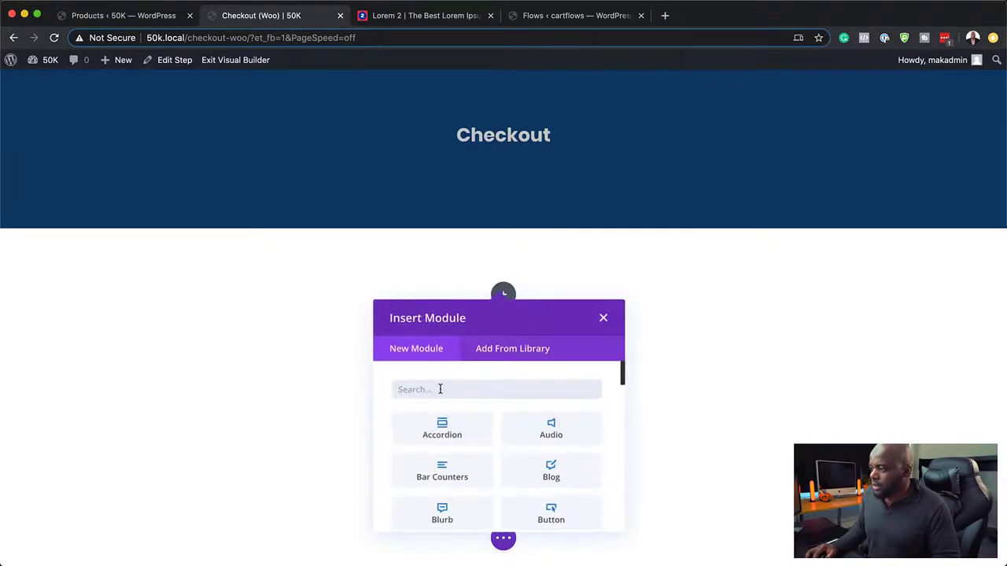
text(text)
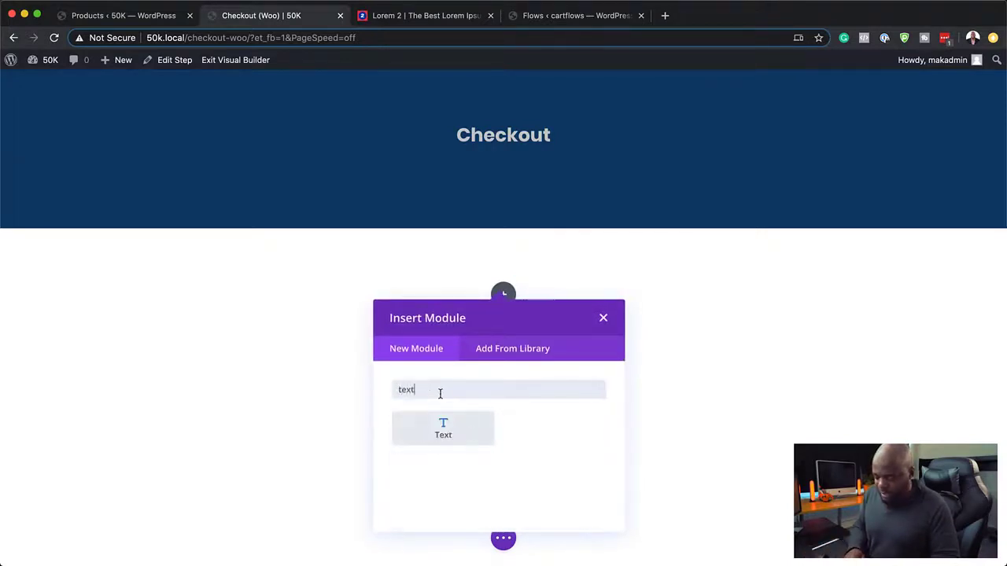
click(445, 428)
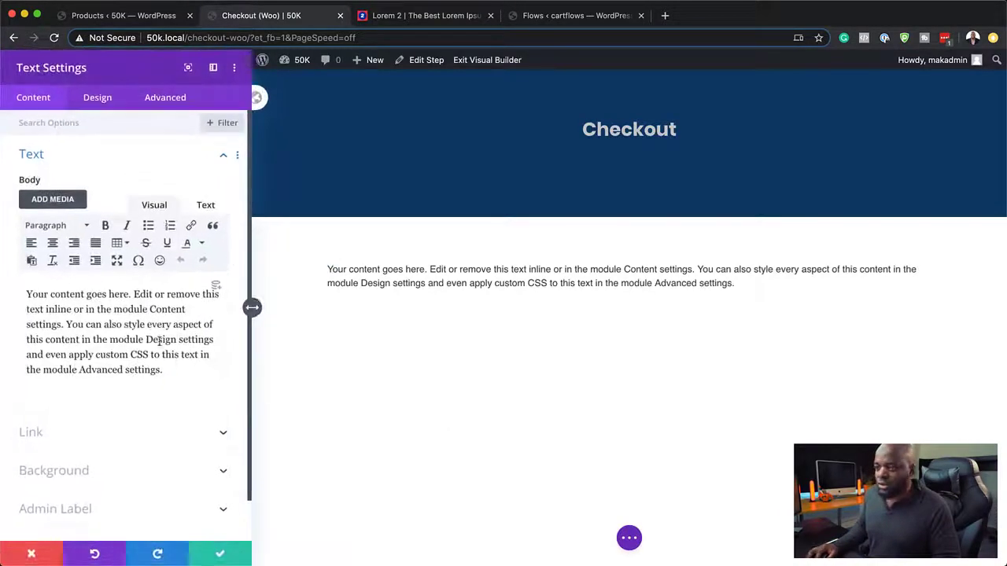
click(205, 205)
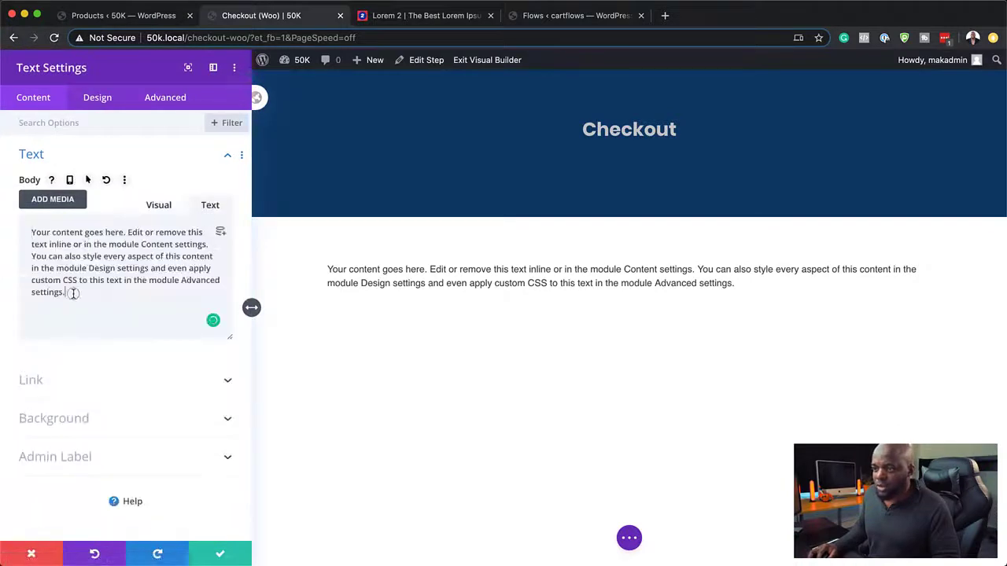
drag(70, 292, 21, 219)
text([cartflows_checkout])
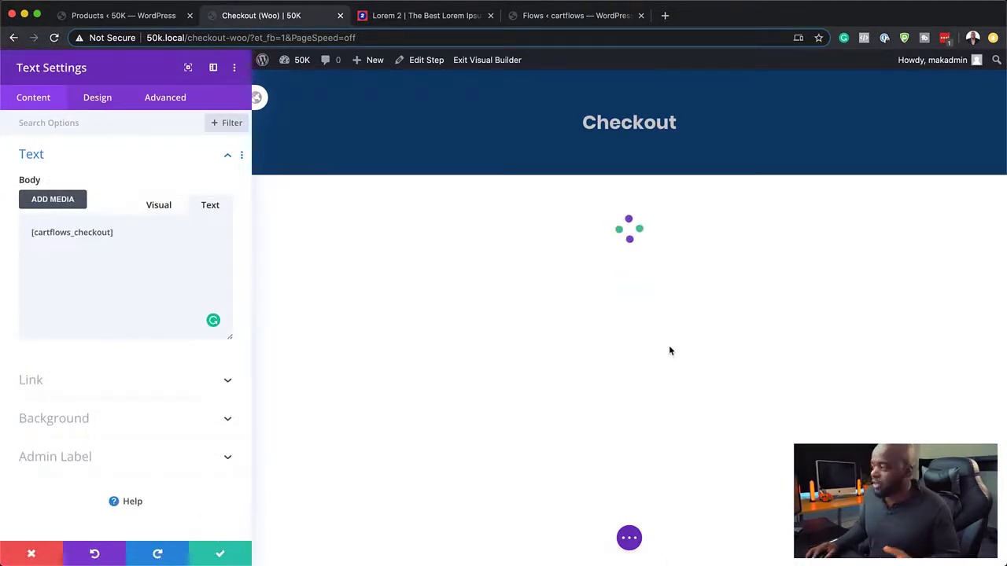
click(221, 555)
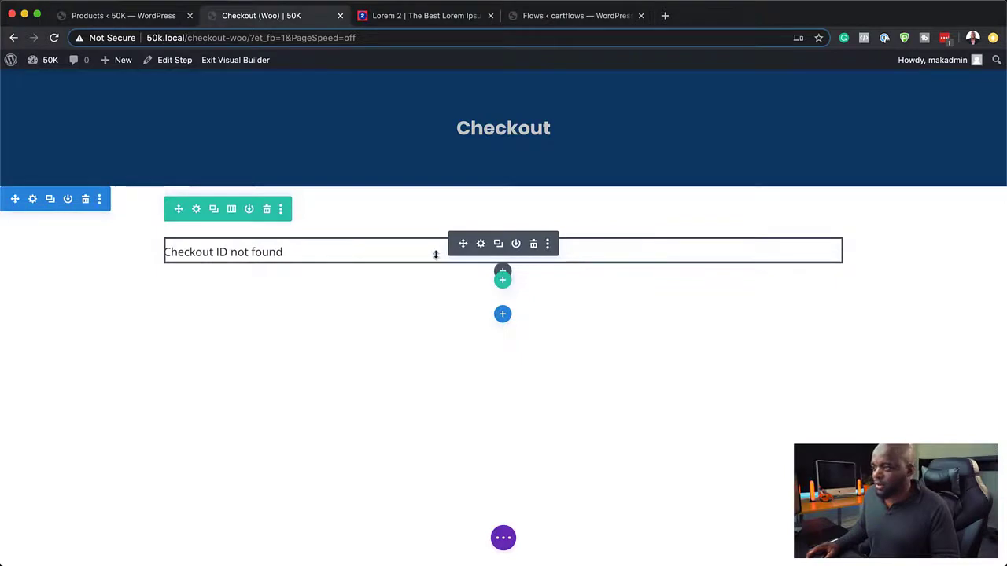
Step: Split the row into two columns and add a module to the right column
click(233, 210)
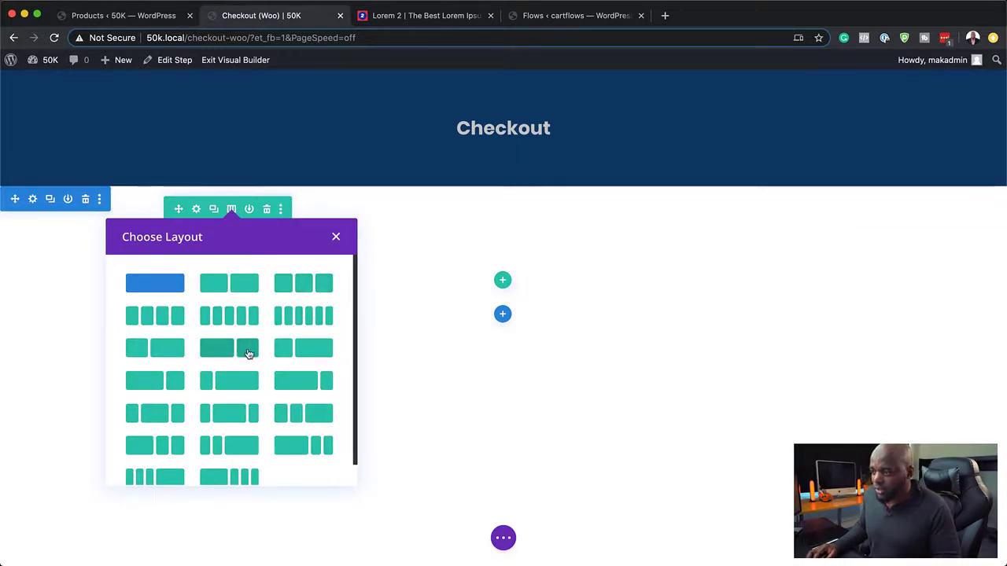
click(308, 384)
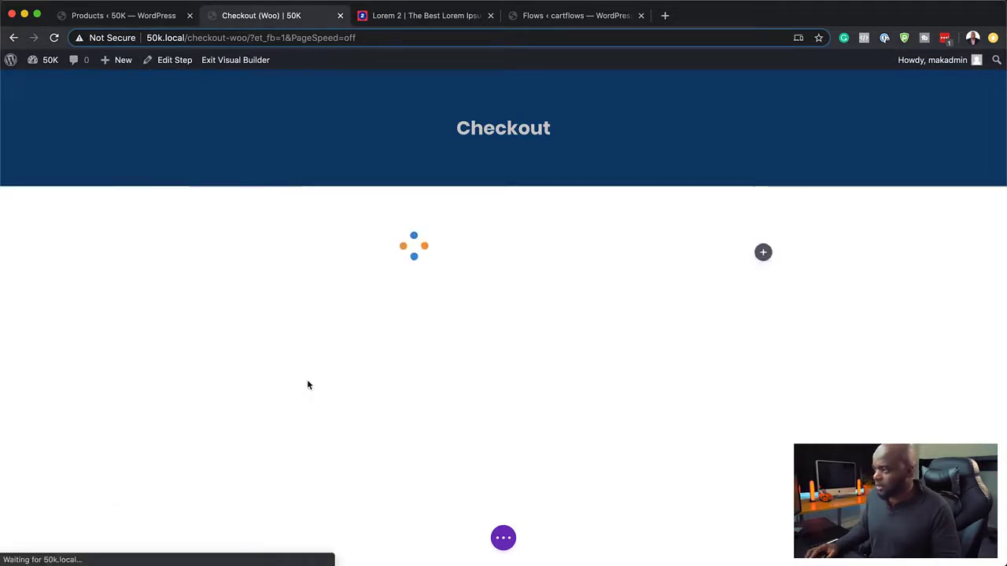
click(763, 253)
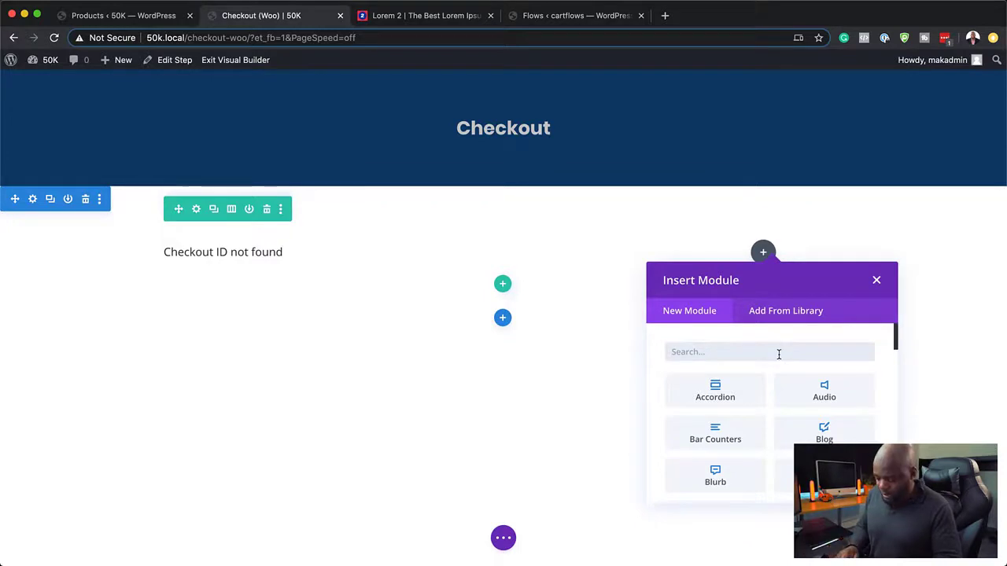
Step: Add an Image module to the right column with the SSL secure-transaction badge from the Media Library
text(ima)
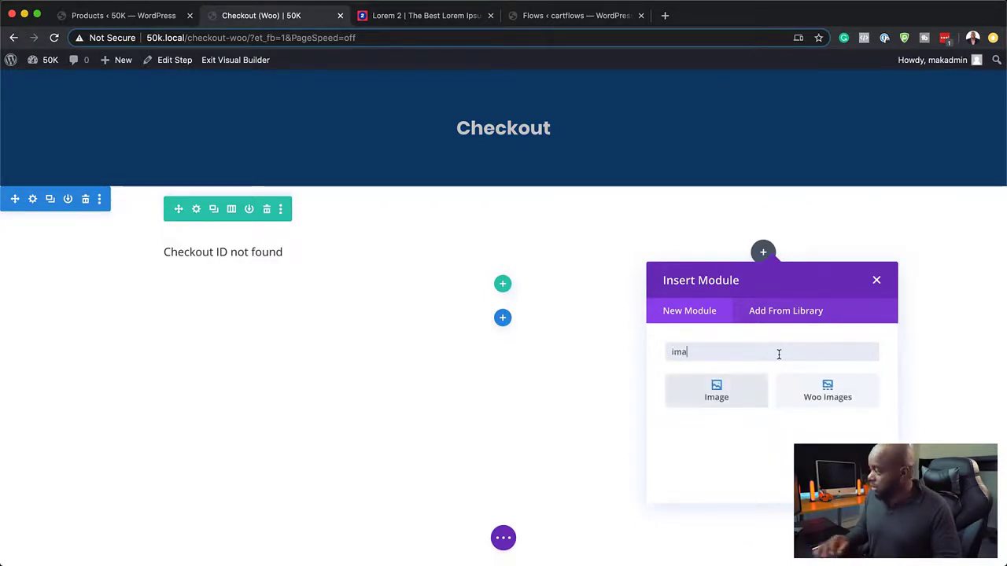
click(744, 397)
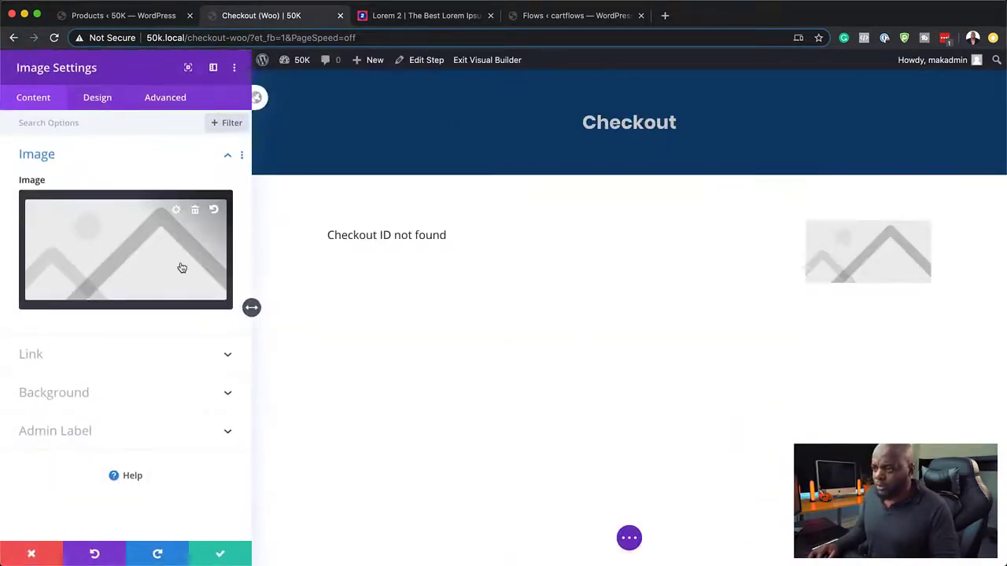
click(182, 268)
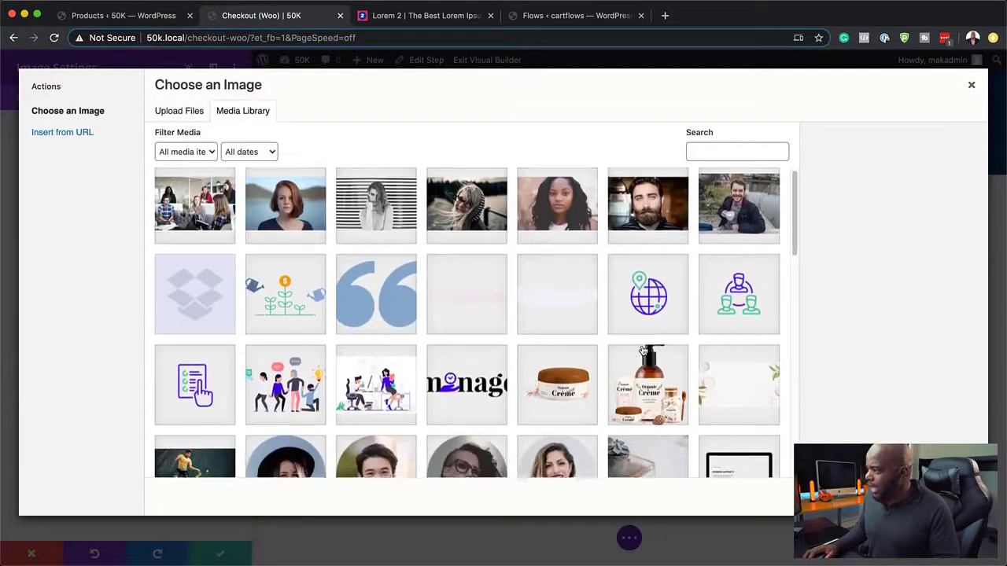
scroll(643, 350, down, 5)
scroll(643, 350, down, 15)
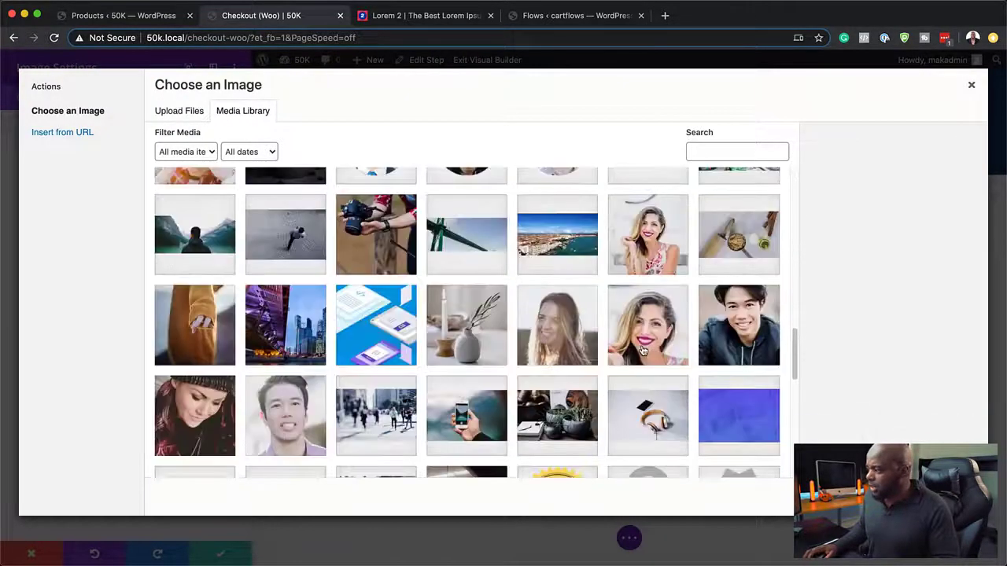
scroll(643, 350, up, 1)
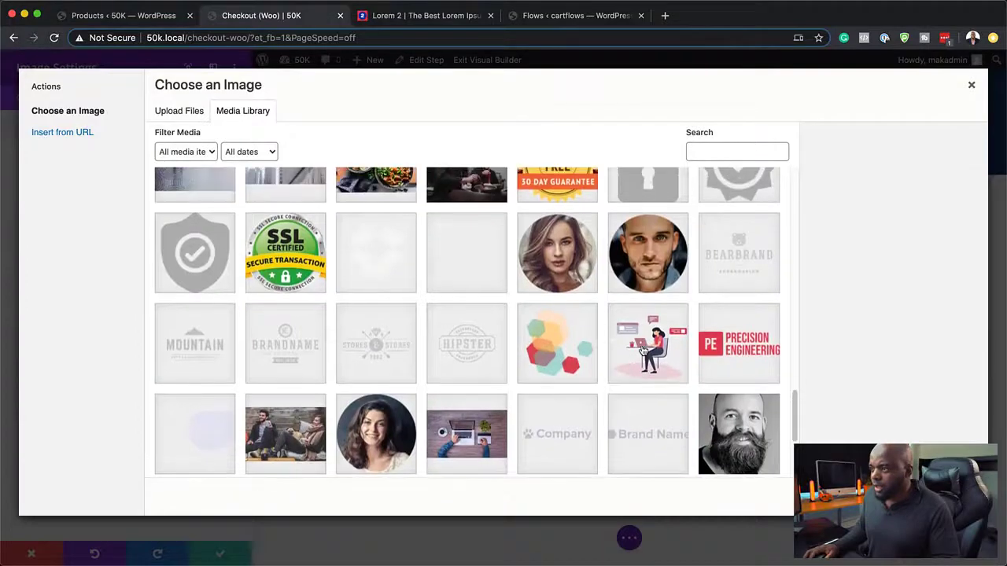
click(307, 259)
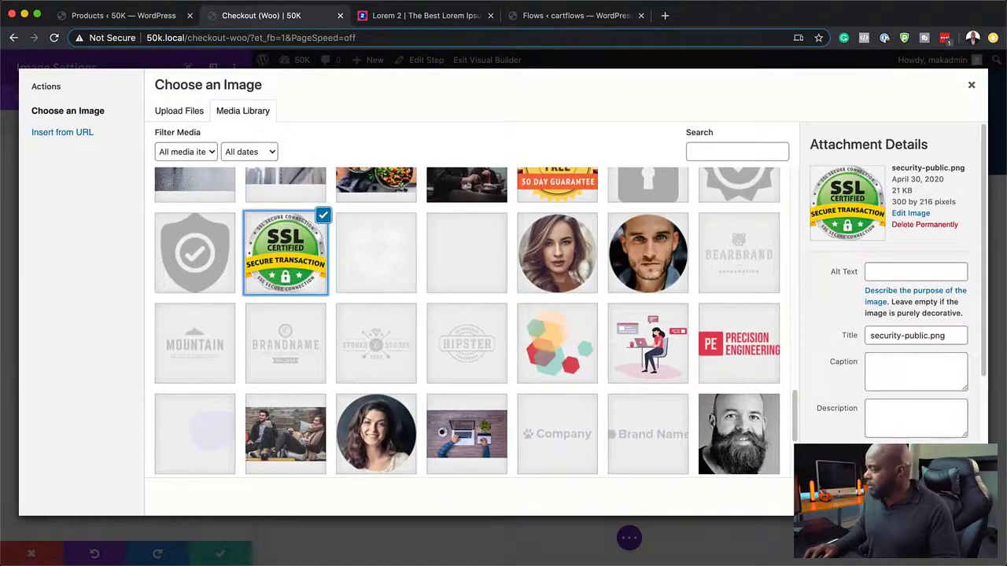
click(935, 497)
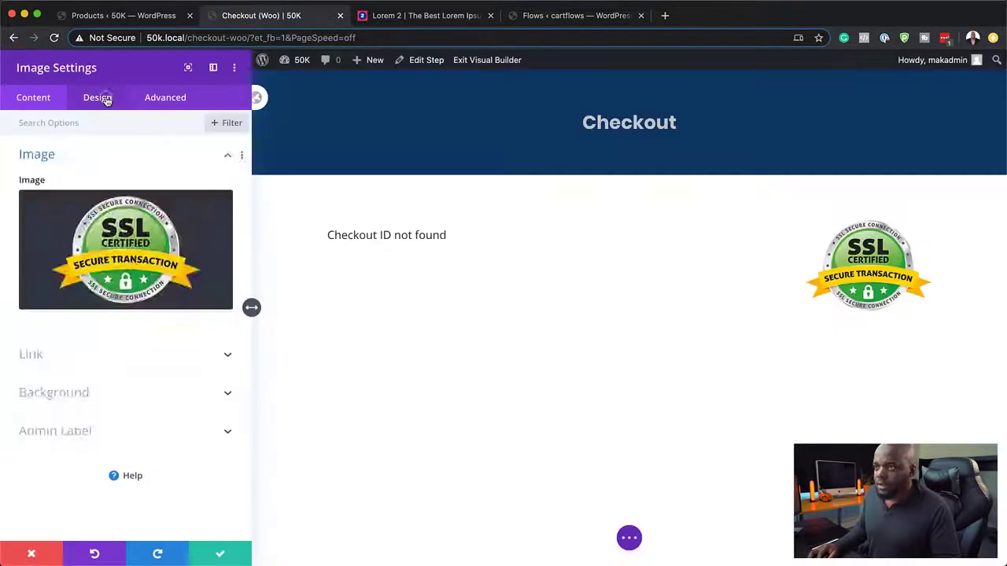
Step: Size the SSL badge to 58% width, centre it, and save the module
click(103, 98)
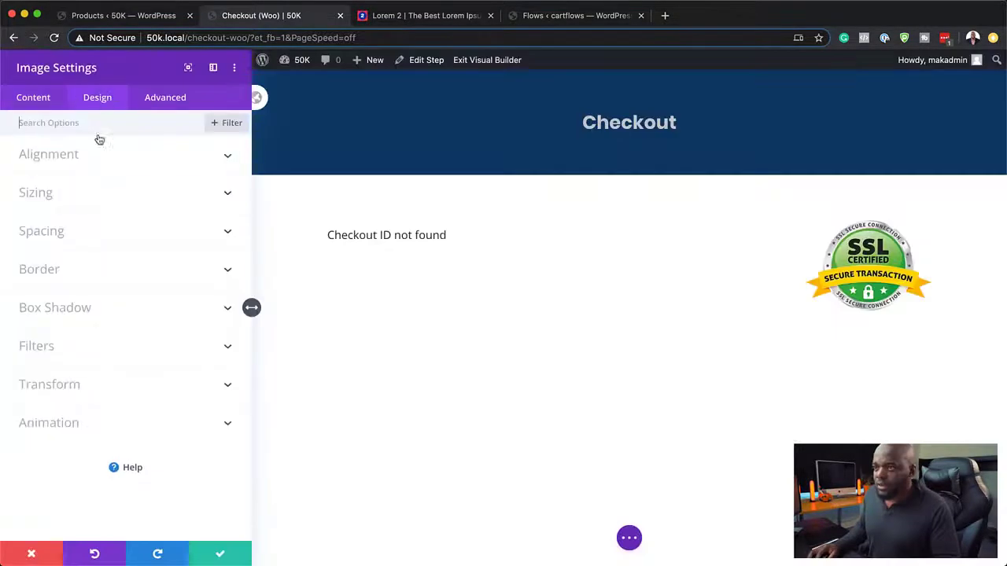
click(55, 199)
drag(152, 225, 96, 230)
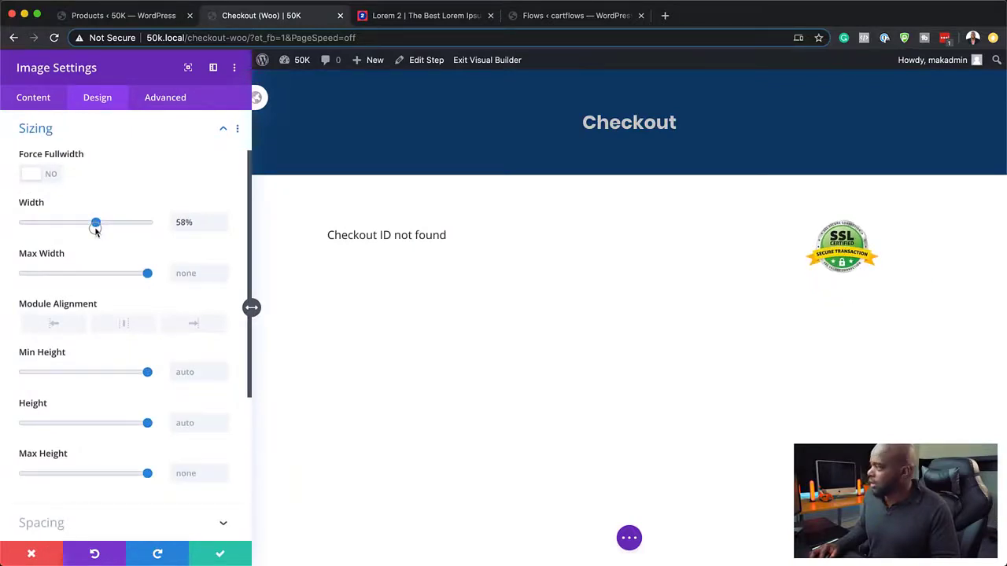
click(124, 323)
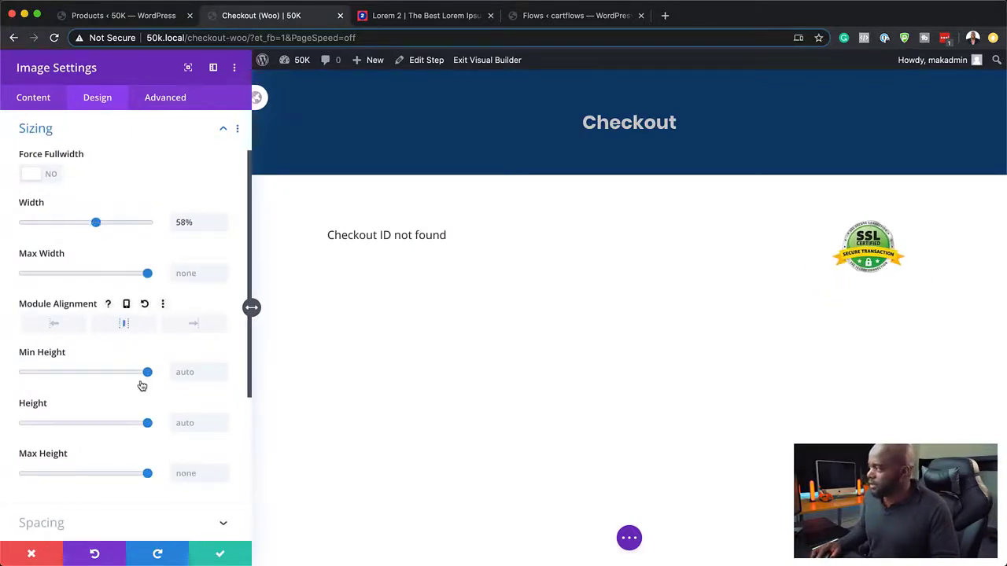
click(221, 557)
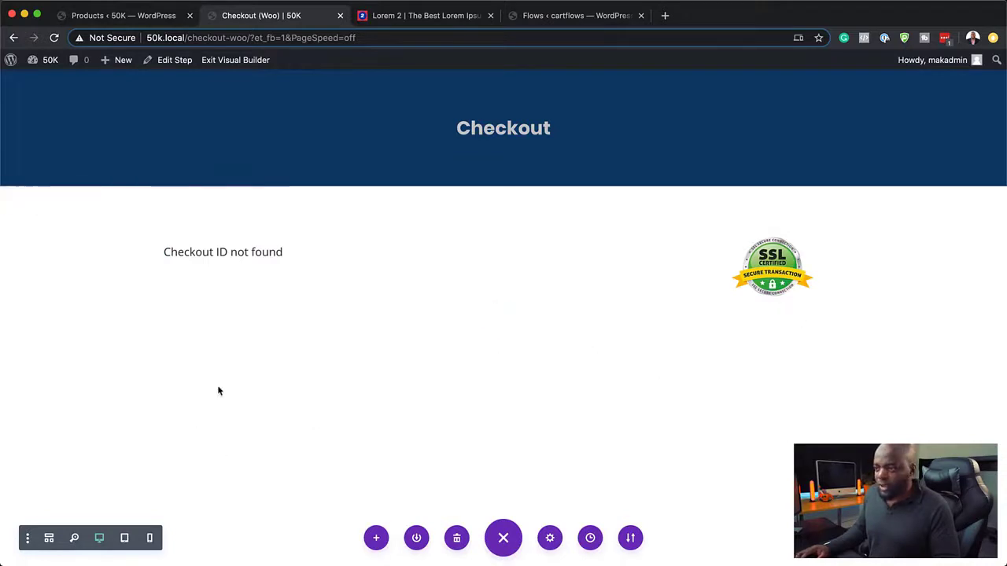
Step: Exit the builder and review the live checkout: billing fields, $97.00 order, PayPal, order bump, SSL badge
click(232, 63)
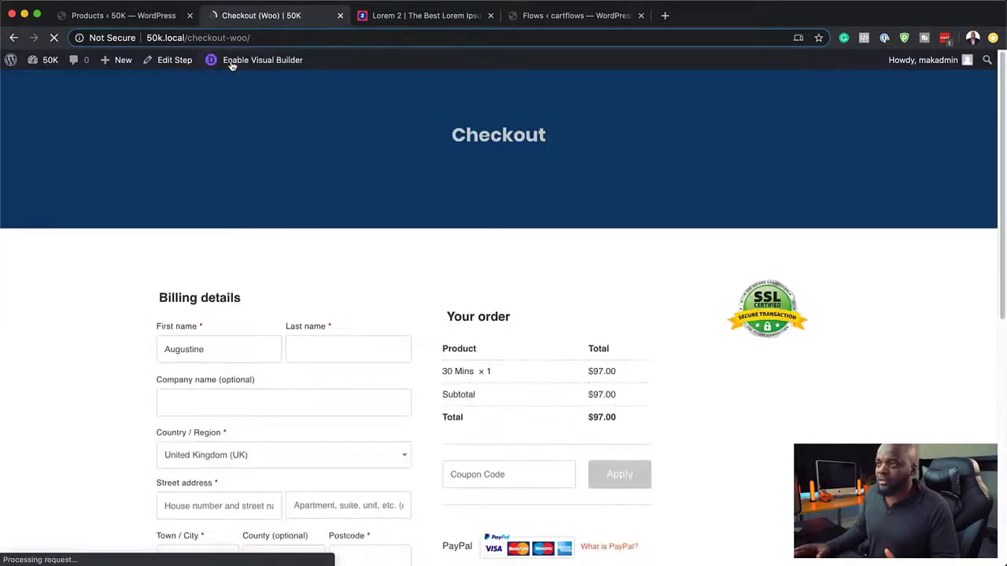
scroll(112, 369, down, 3)
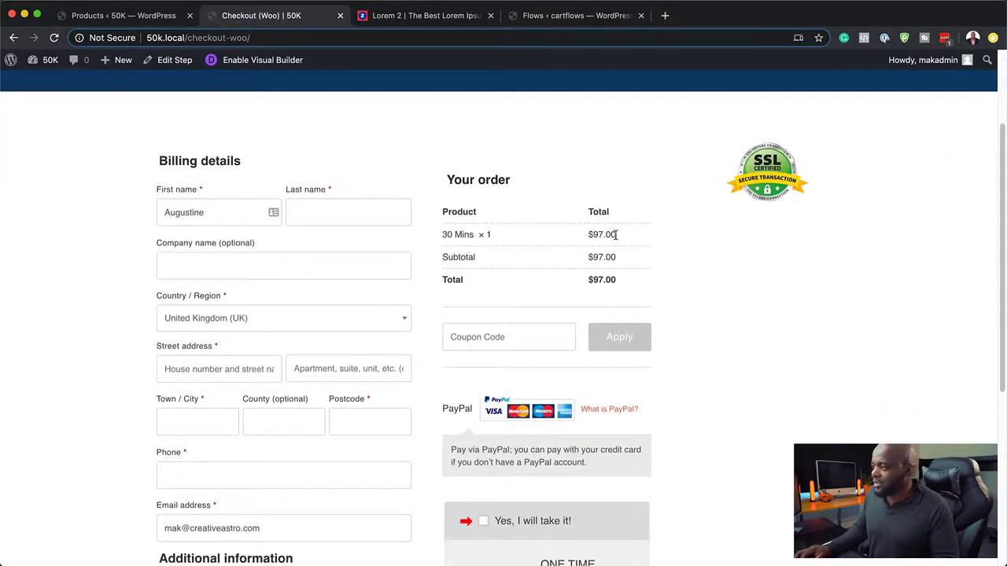
scroll(607, 346, down, 1)
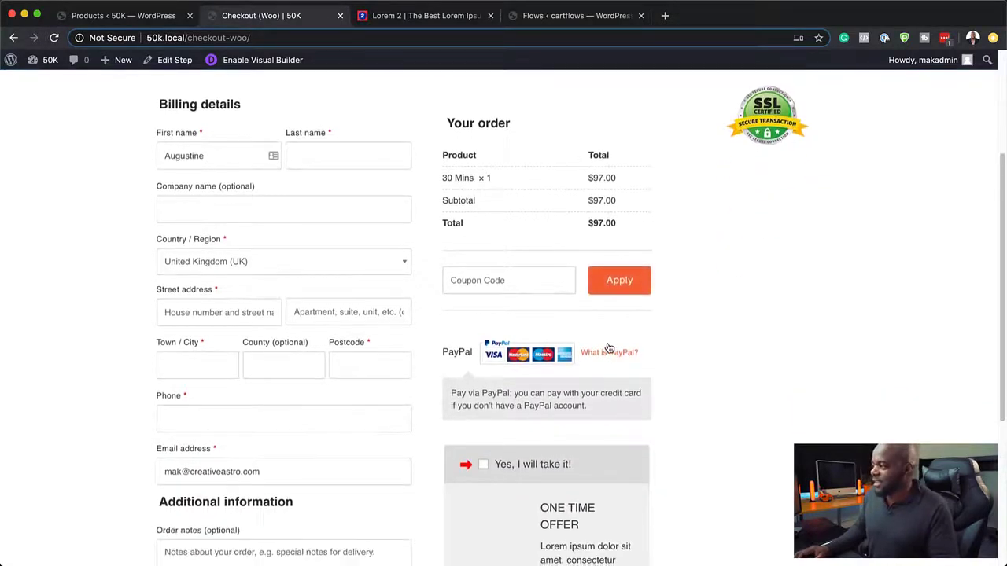
scroll(277, 331, down, 1)
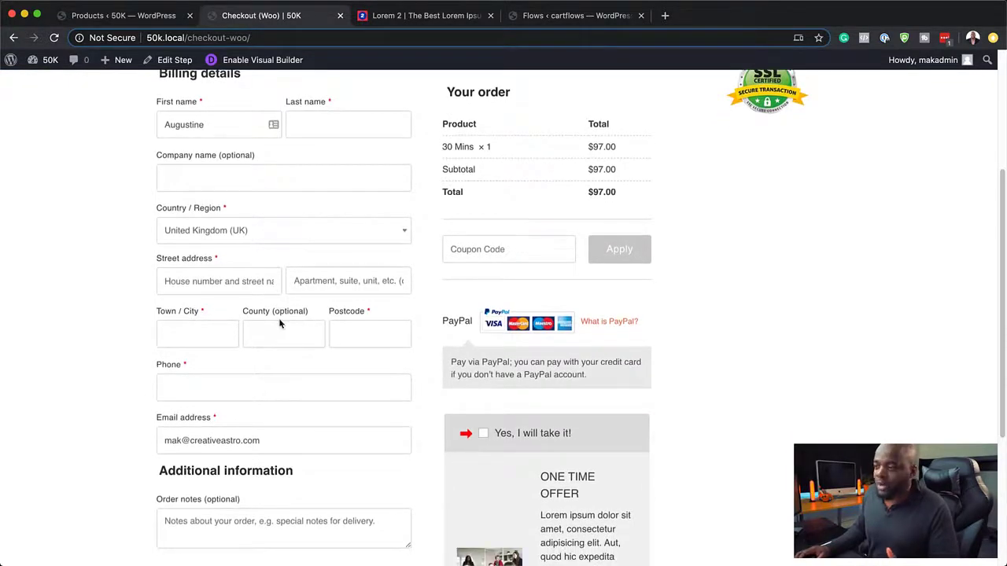
scroll(277, 330, down, 1)
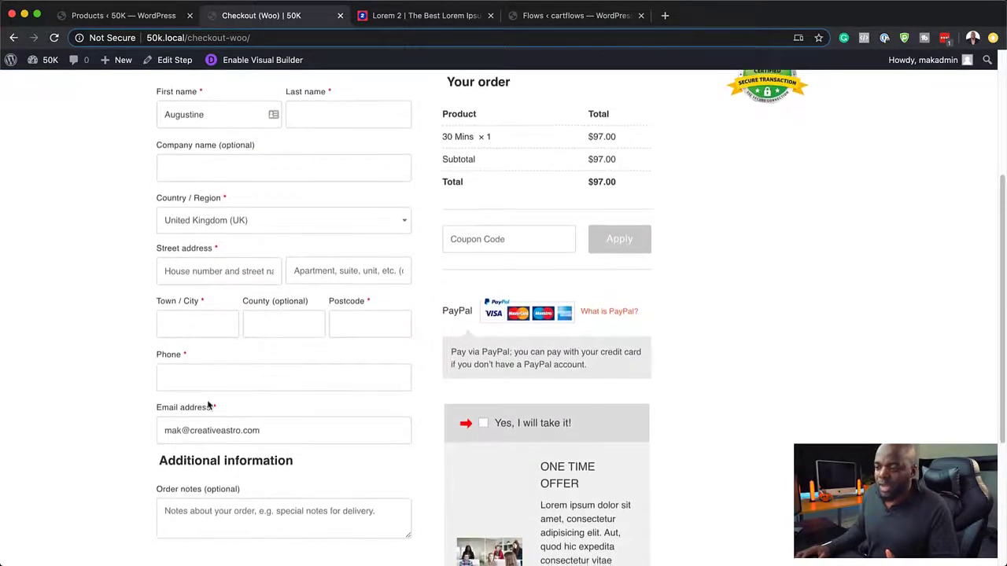
scroll(218, 248, up, 3)
scroll(210, 275, down, 5)
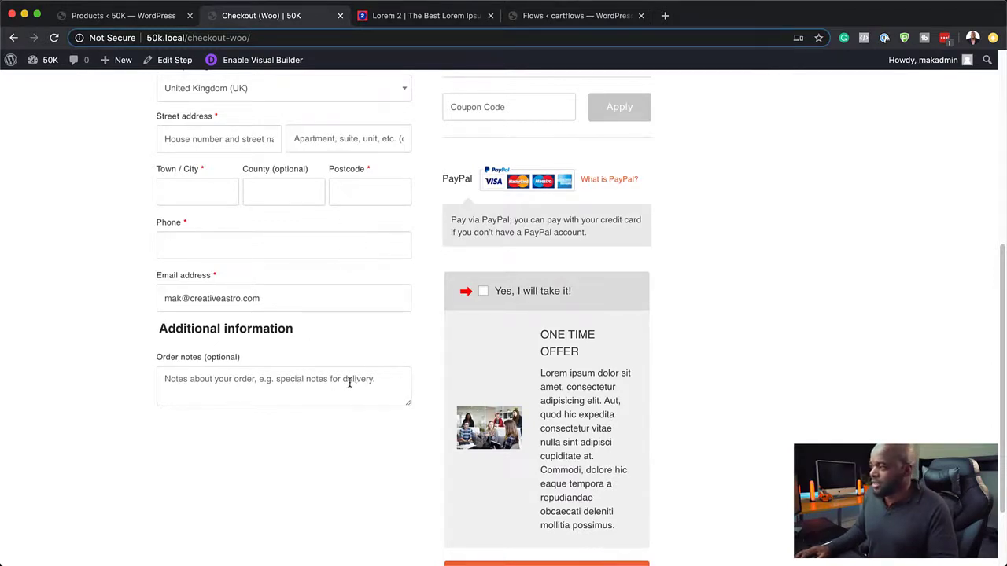
scroll(349, 381, down, 2)
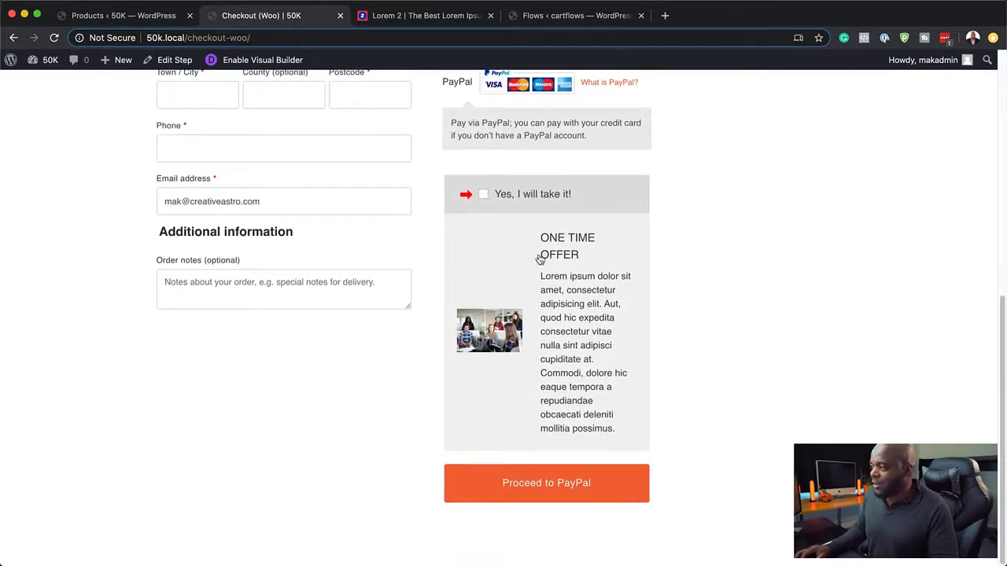
scroll(574, 380, up, 10)
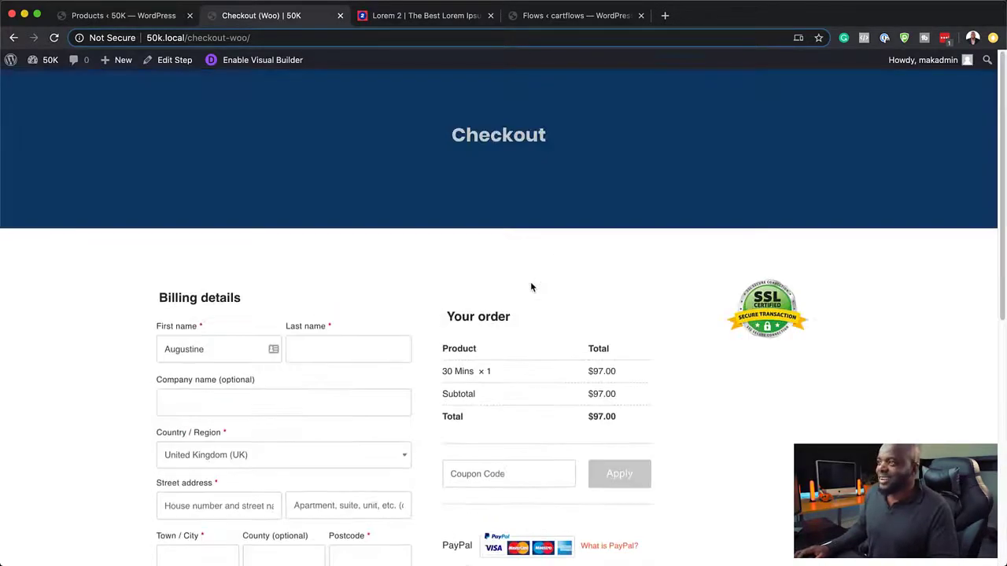
Step: Delete the SSL badge image and switch the checkout row to a one-column layout
click(283, 62)
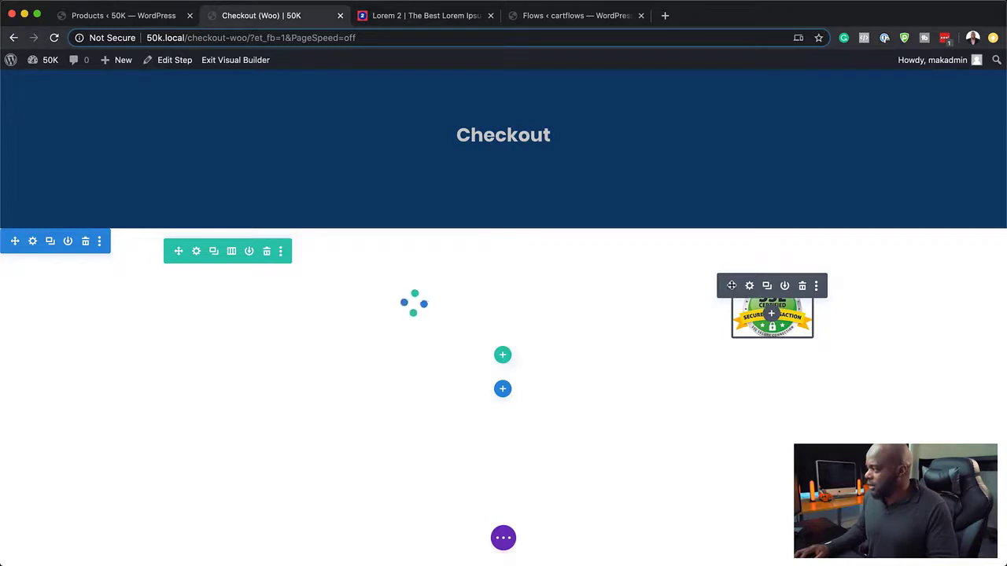
click(803, 245)
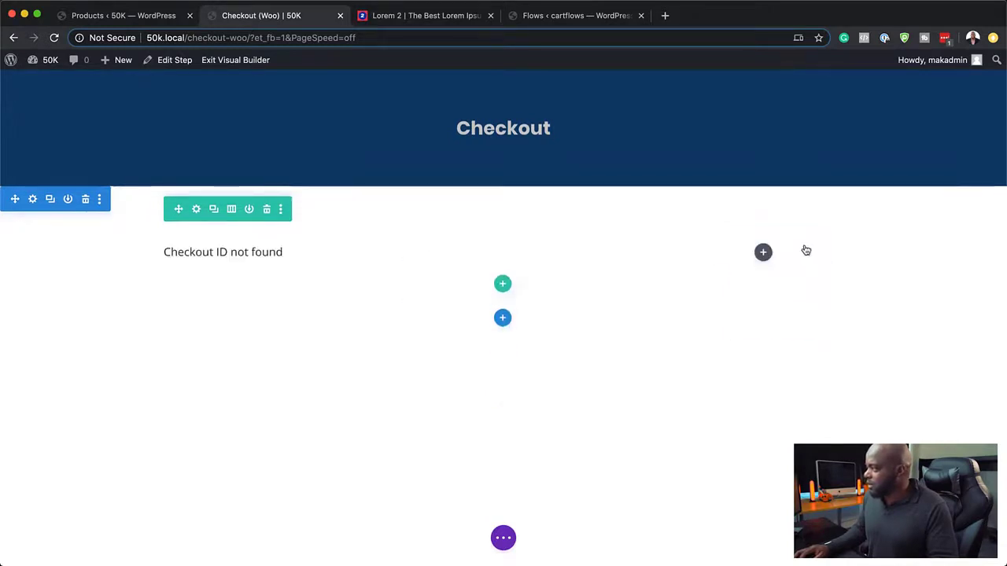
click(231, 209)
click(167, 291)
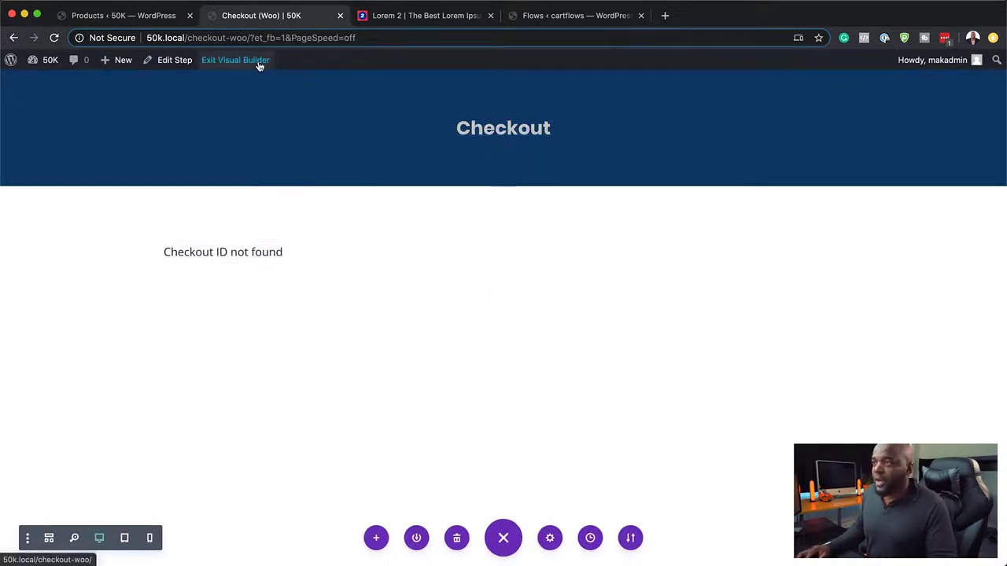
click(175, 61)
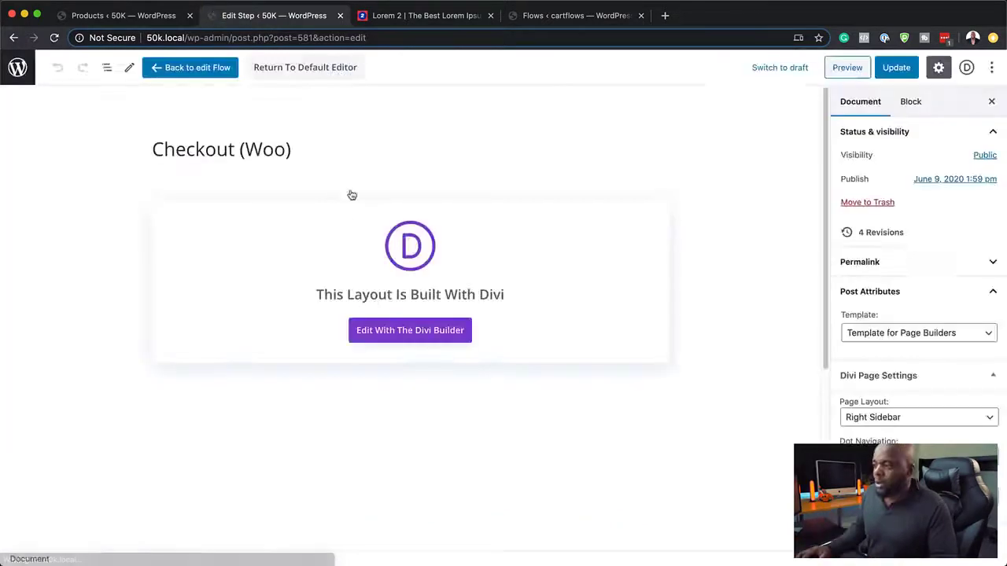
Step: Enable the Custom Field Editor and hide Postcode, Town / City, both street lines, Country, Company and Last name
scroll(425, 417, down, 5)
scroll(437, 432, down, 2)
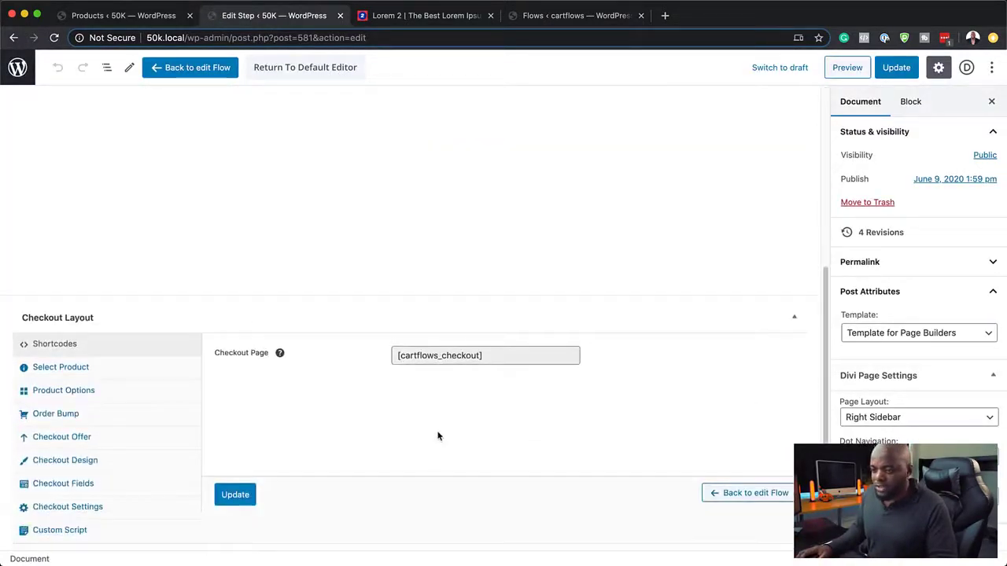
click(78, 489)
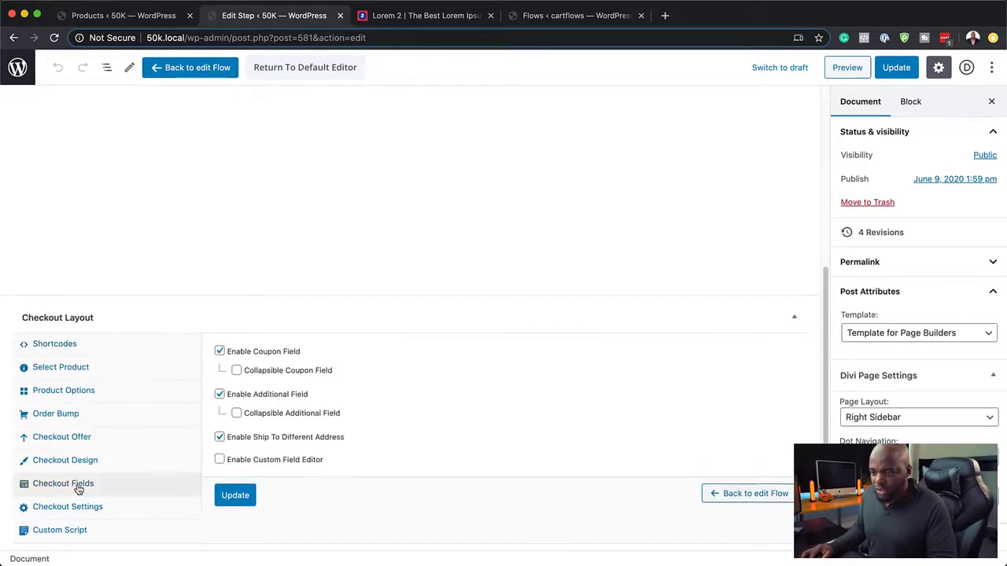
click(221, 460)
scroll(391, 454, down, 6)
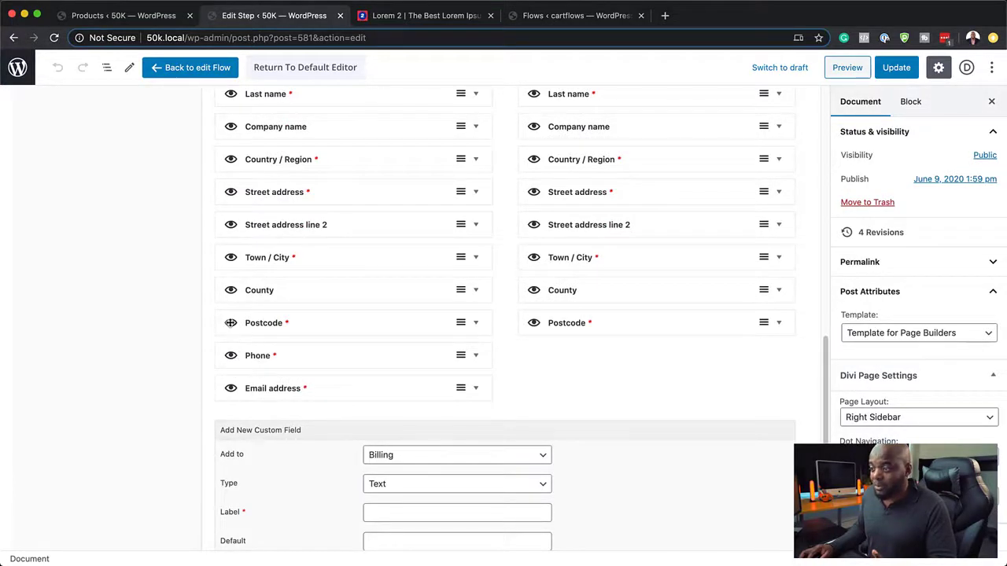
drag(231, 322, 233, 297)
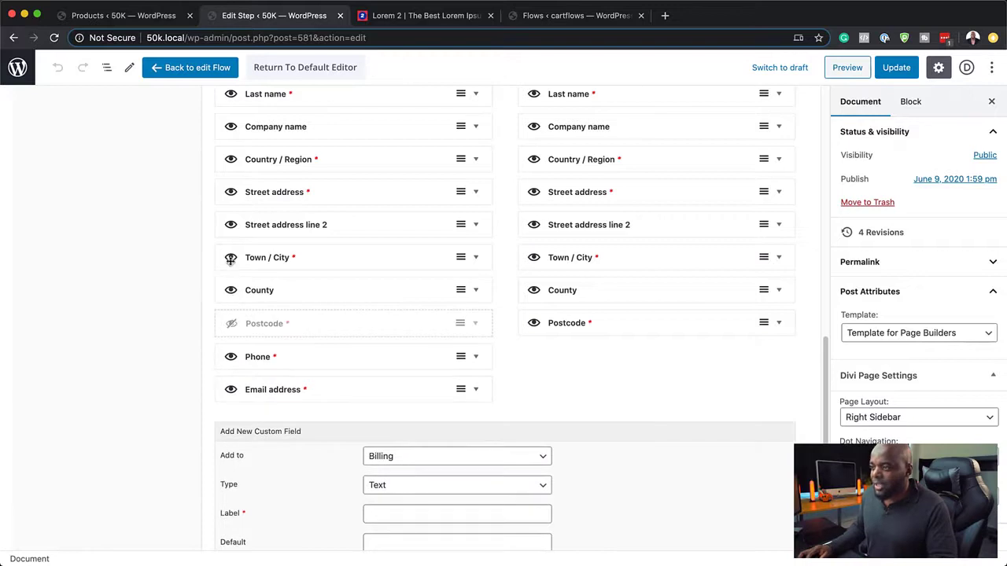
click(231, 257)
click(231, 224)
click(231, 192)
click(231, 159)
scroll(231, 159, up, 3)
click(231, 238)
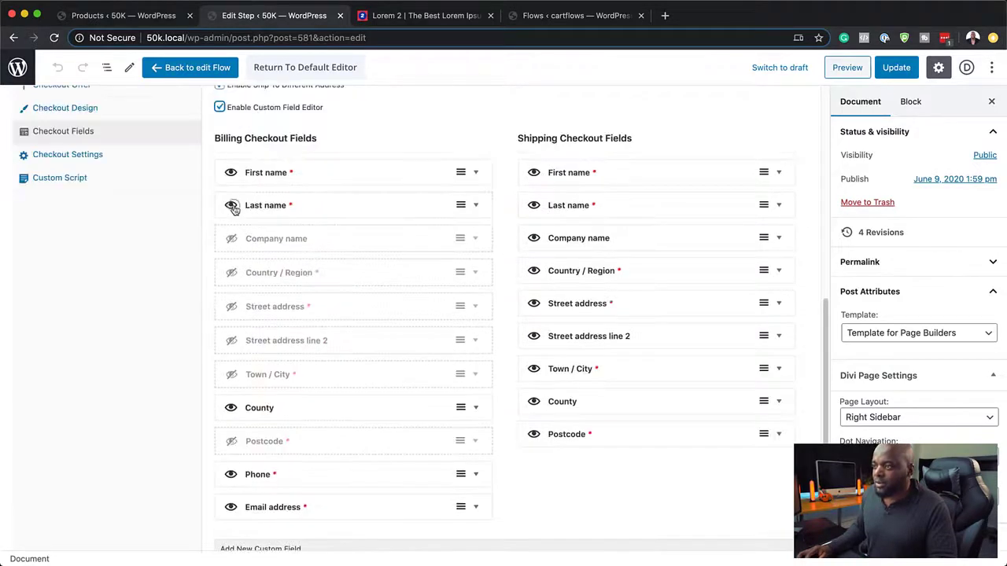
click(231, 205)
Step: Make First name full width, turn off ship-to-different-address, additional and coupon fields, and update
click(475, 172)
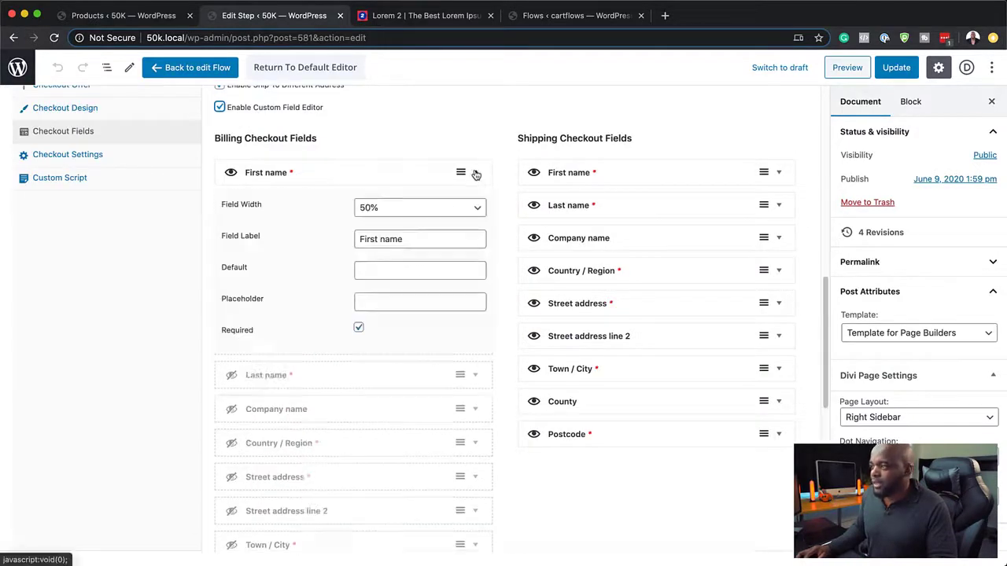
click(419, 209)
click(417, 219)
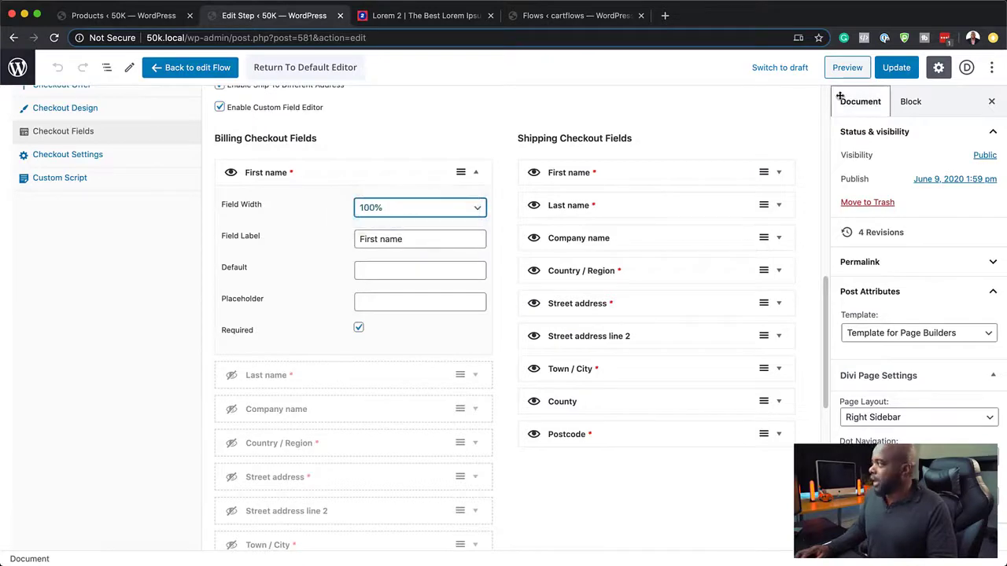
scroll(319, 418, up, 3)
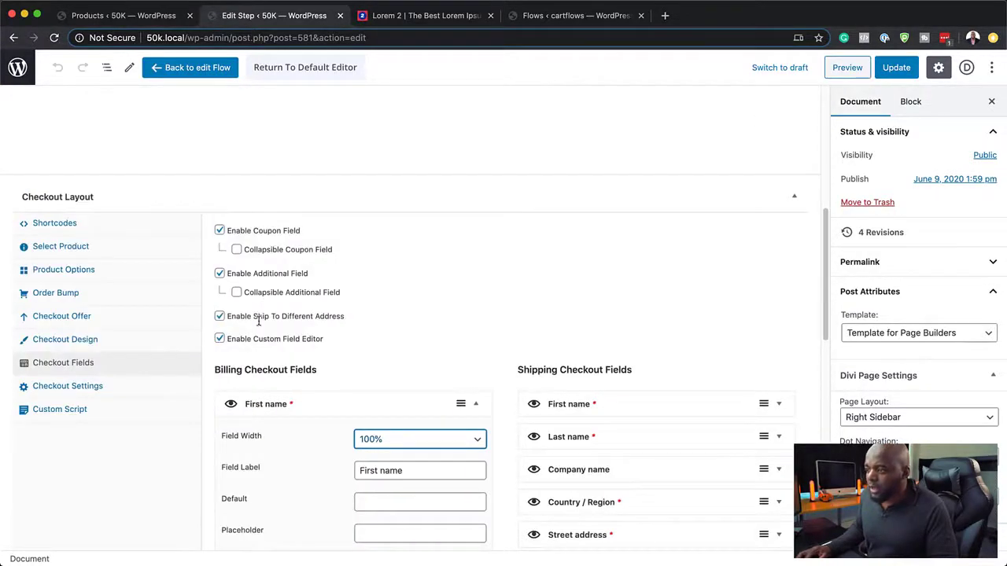
click(221, 317)
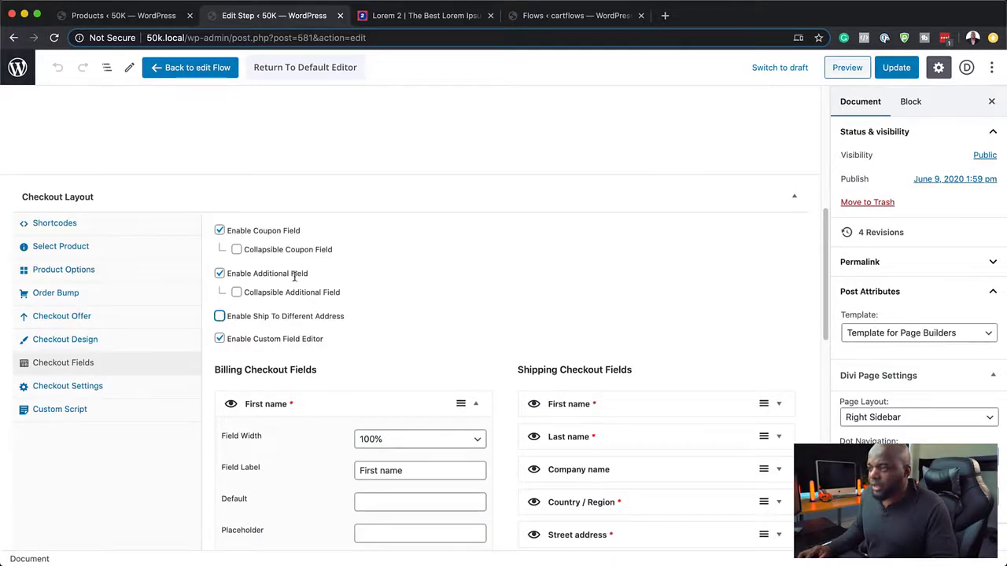
click(219, 274)
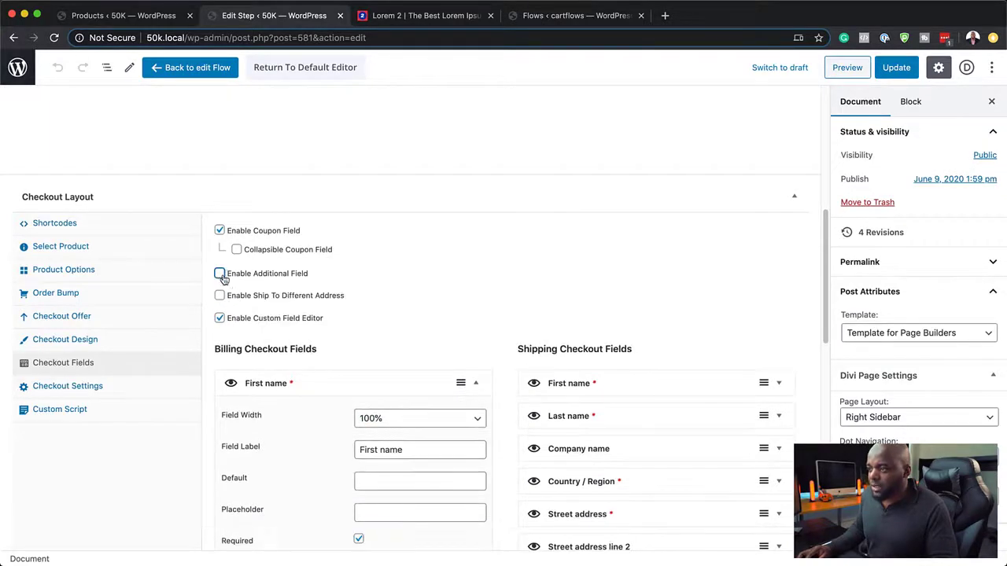
click(219, 230)
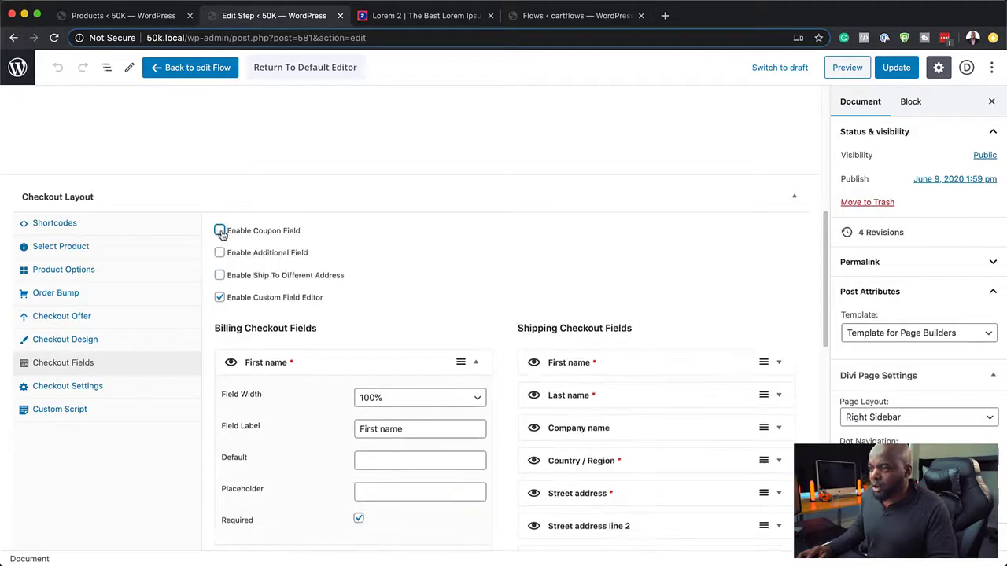
click(897, 67)
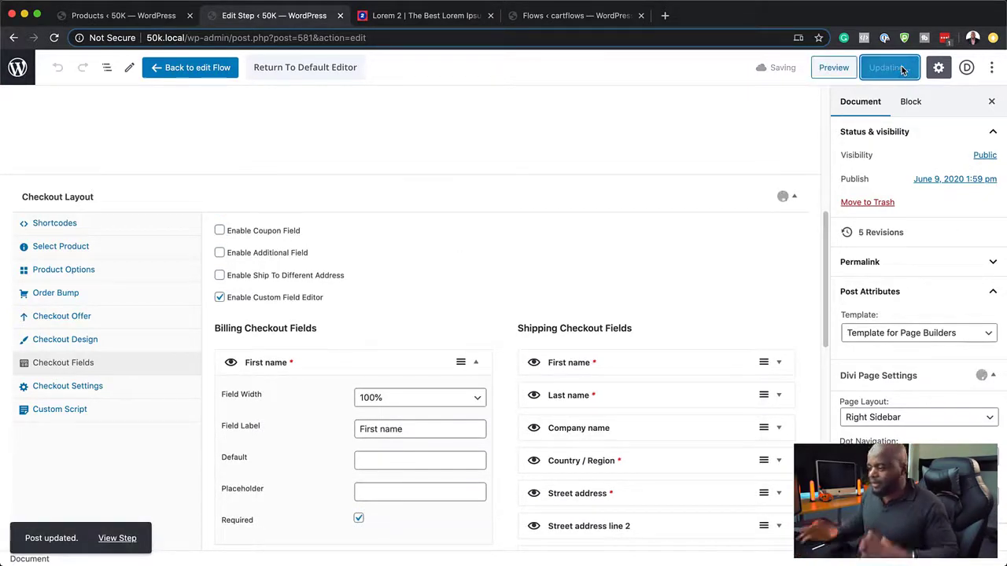
Step: Move Email address above Phone, update the step, and preview the checkout
scroll(652, 341, down, 5)
scroll(651, 341, down, 1)
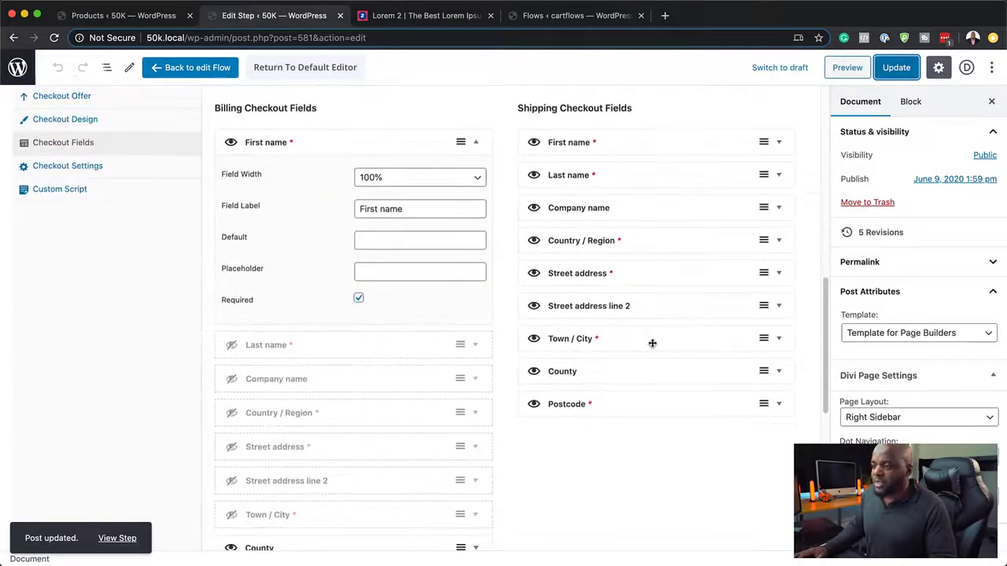
click(477, 128)
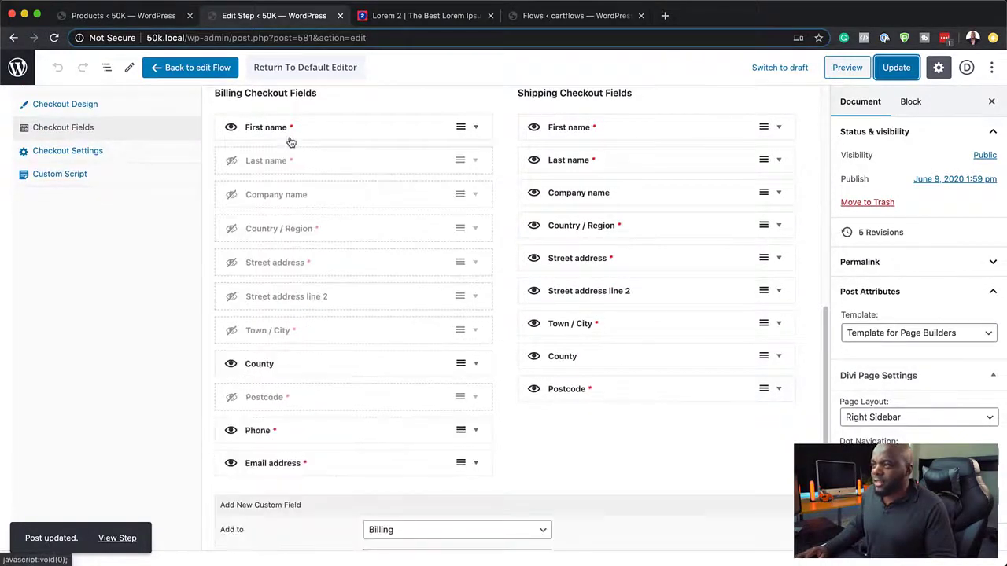
scroll(373, 409, down, 2)
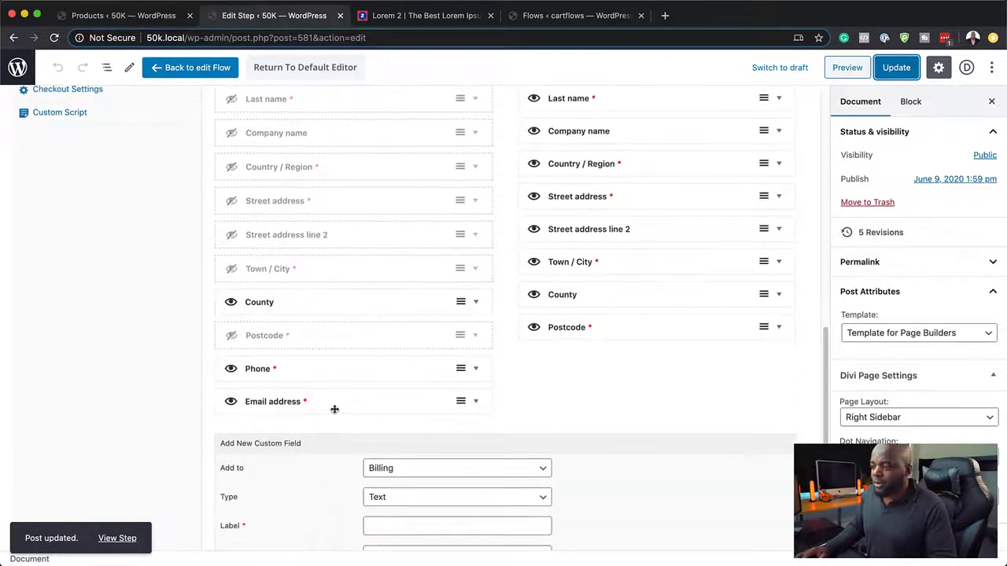
drag(392, 410, 380, 368)
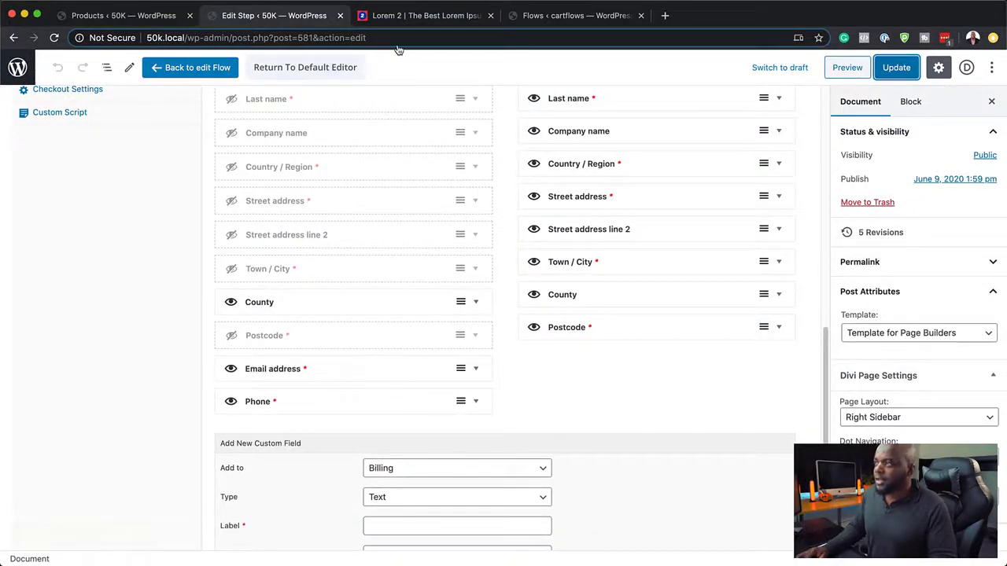
scroll(394, 225, up, 15)
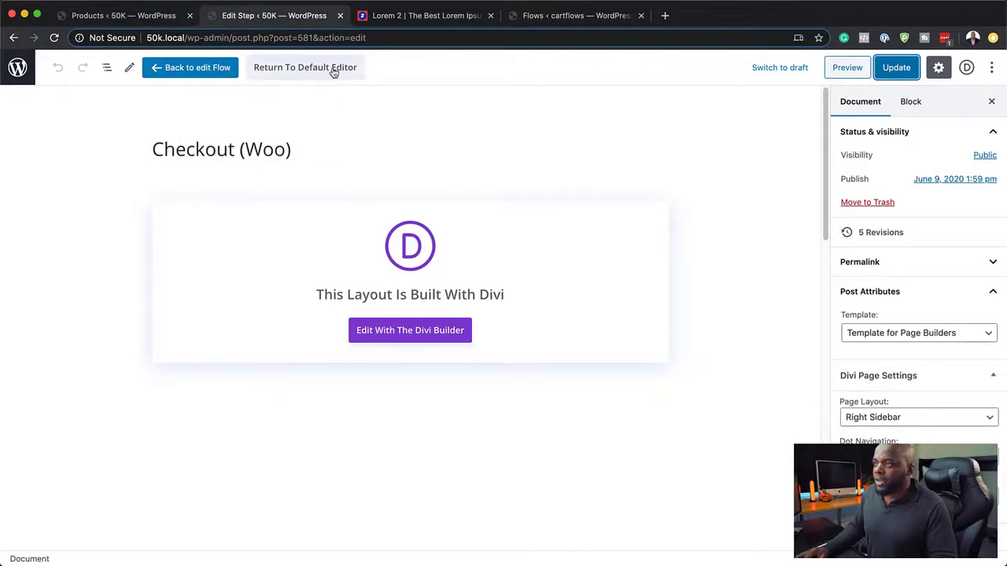
click(900, 68)
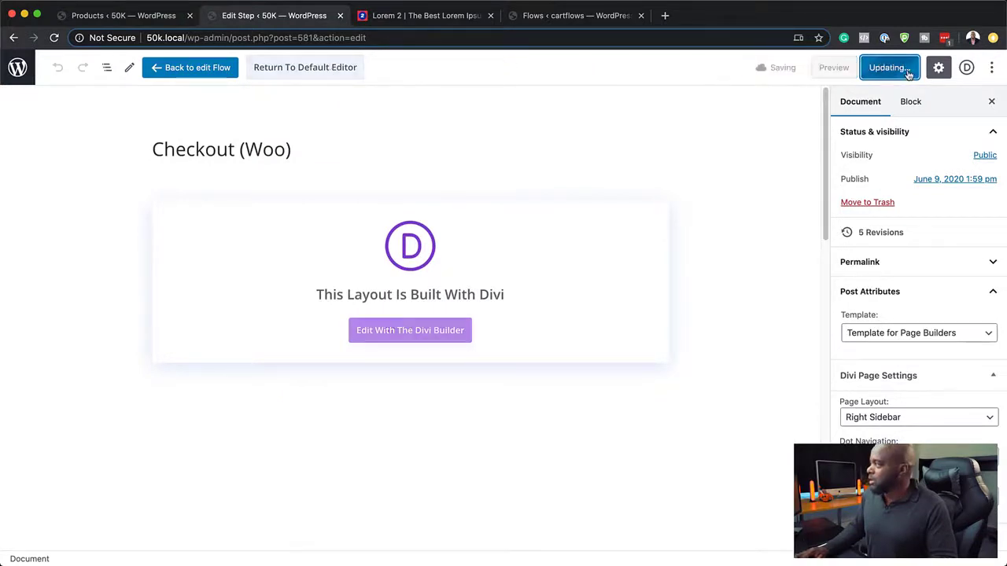
click(835, 71)
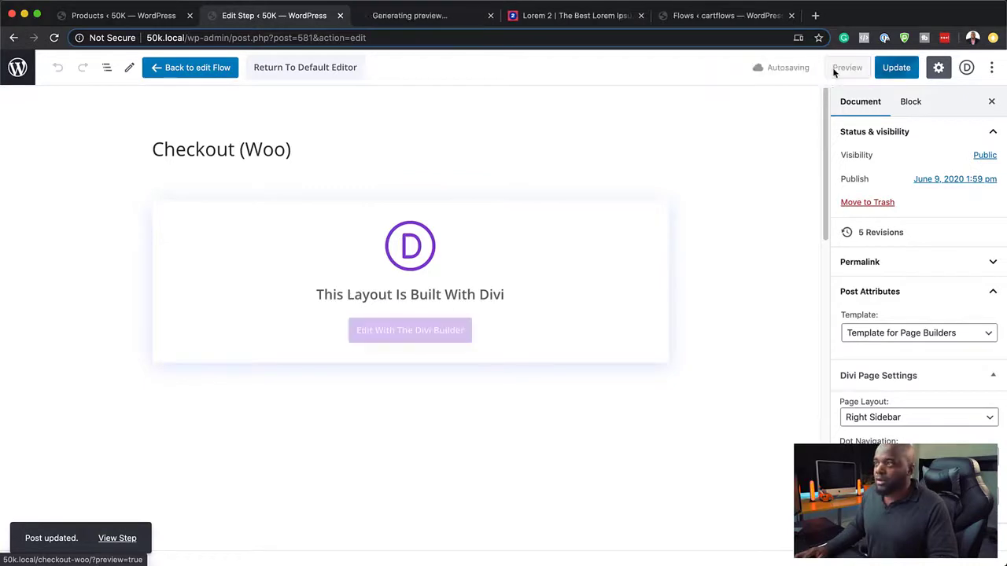
Step: Confirm the preview shows only First name, County, Email address and Phone, then return to the editor
click(430, 19)
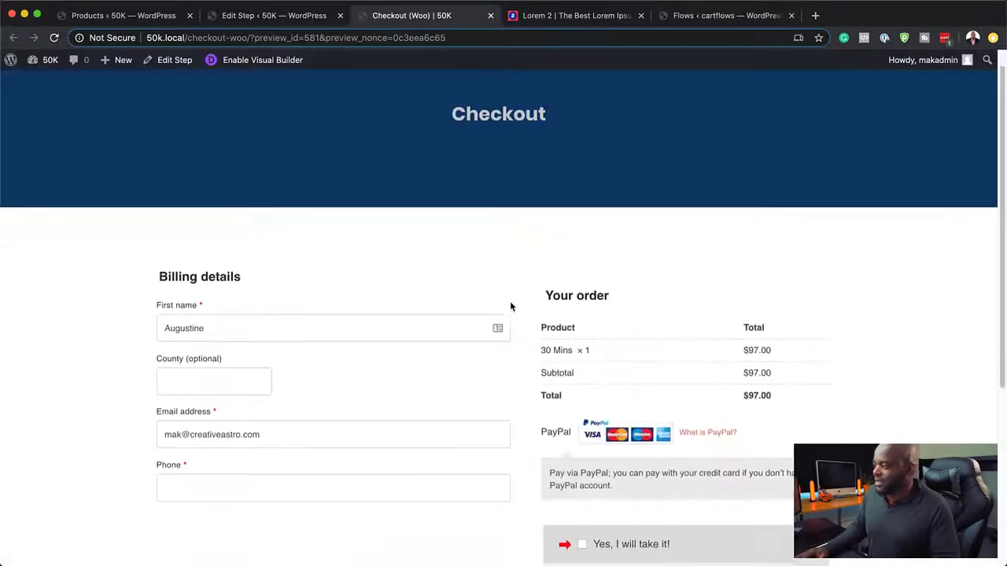
scroll(511, 303, down, 1)
scroll(511, 306, down, 2)
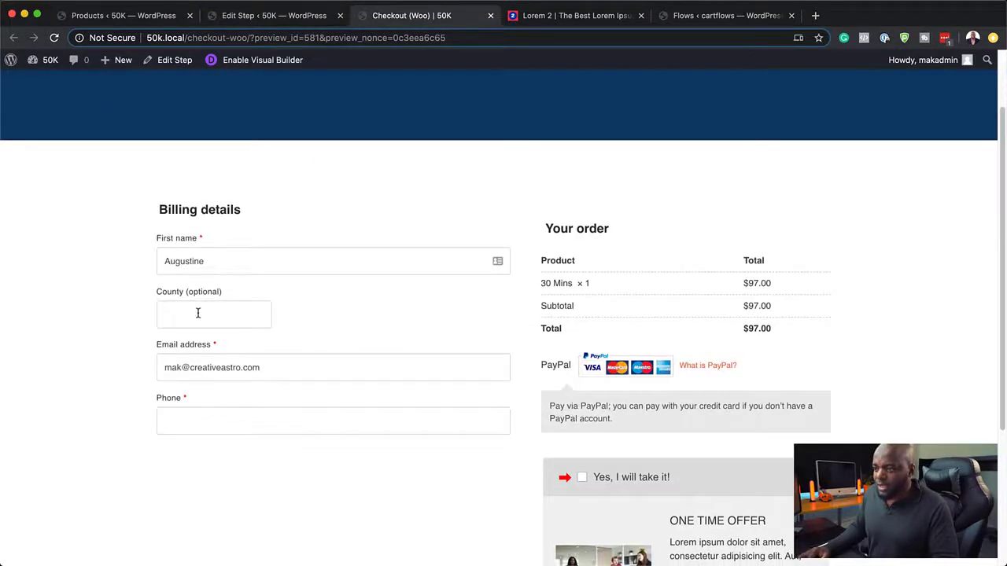
click(335, 19)
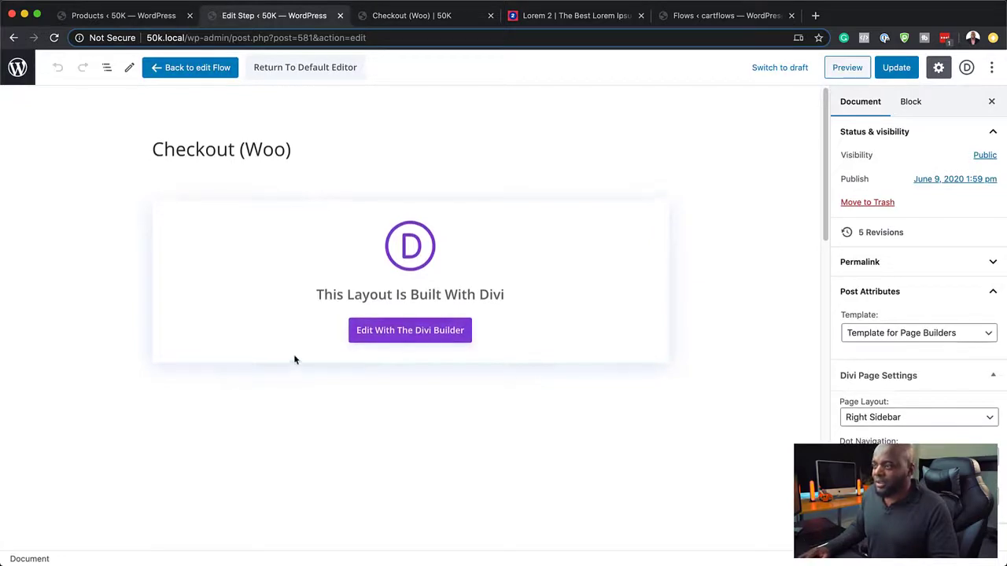
Step: Hide the County field, order billing as First name, Phone, Email address, and update
click(198, 68)
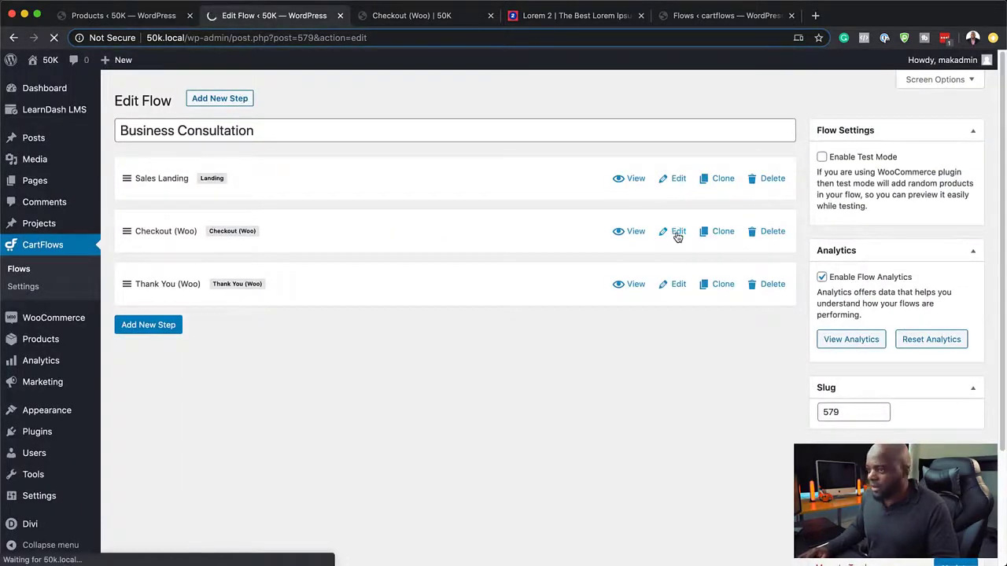
scroll(515, 409, down, 5)
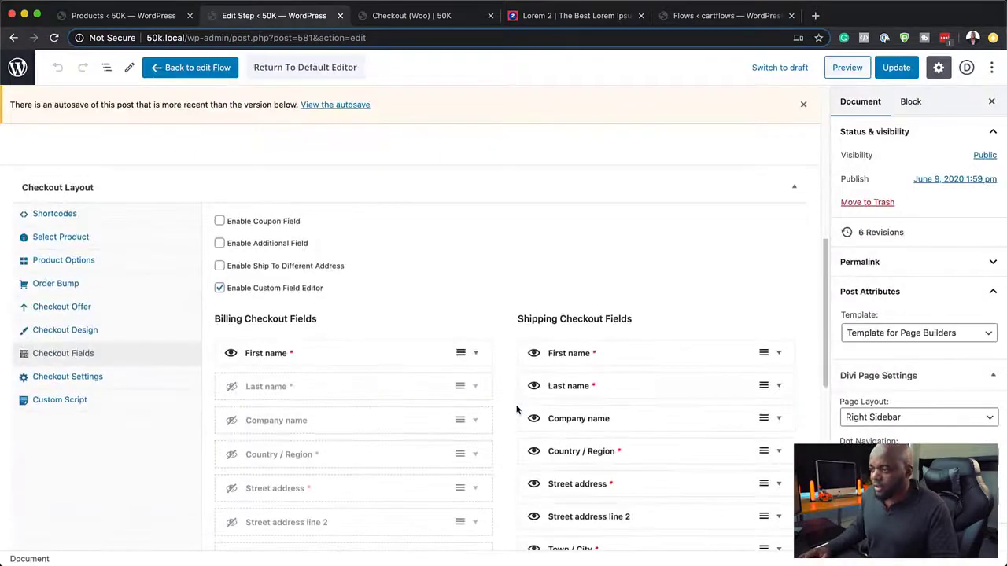
scroll(517, 409, down, 3)
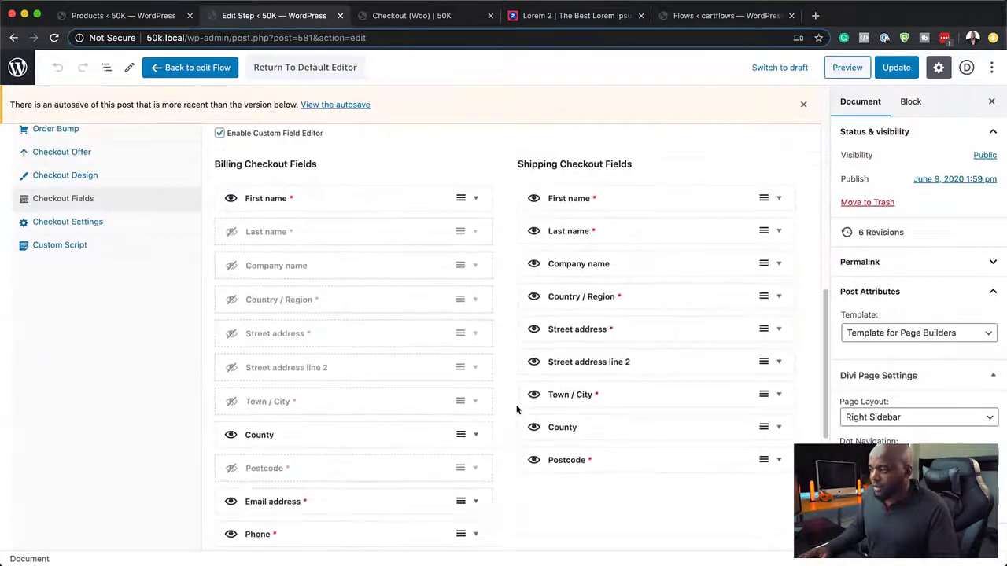
click(231, 434)
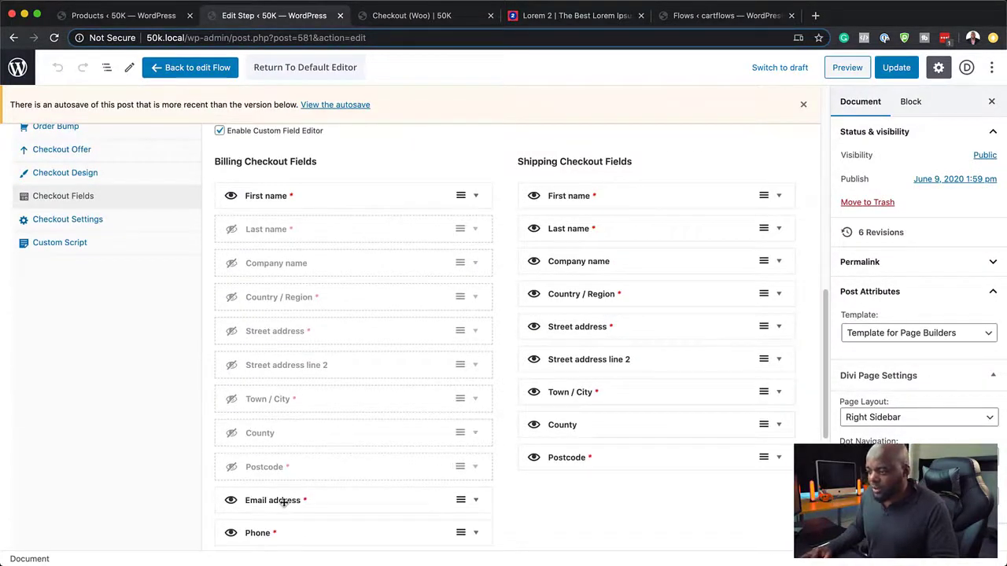
drag(284, 504, 294, 231)
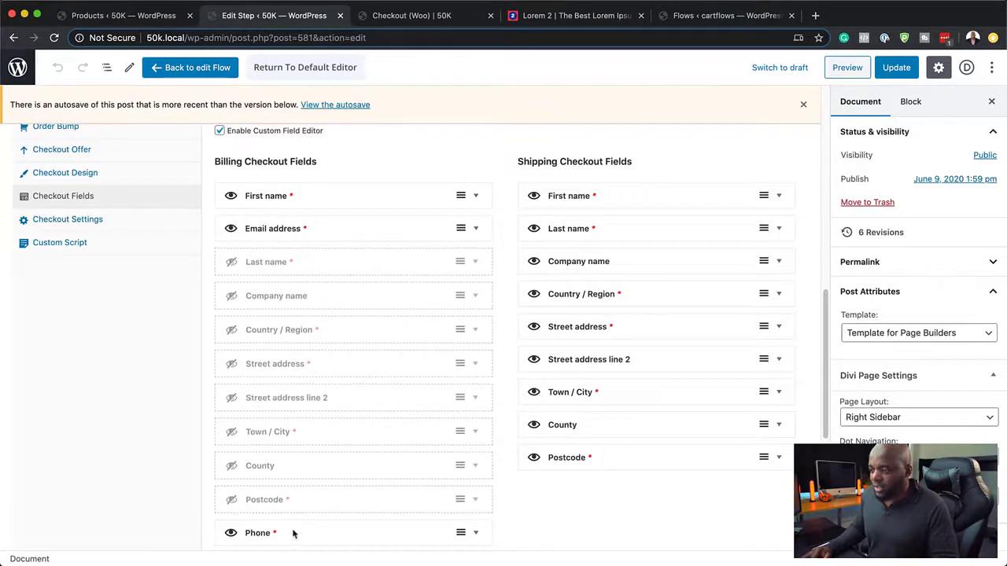
drag(293, 534, 302, 221)
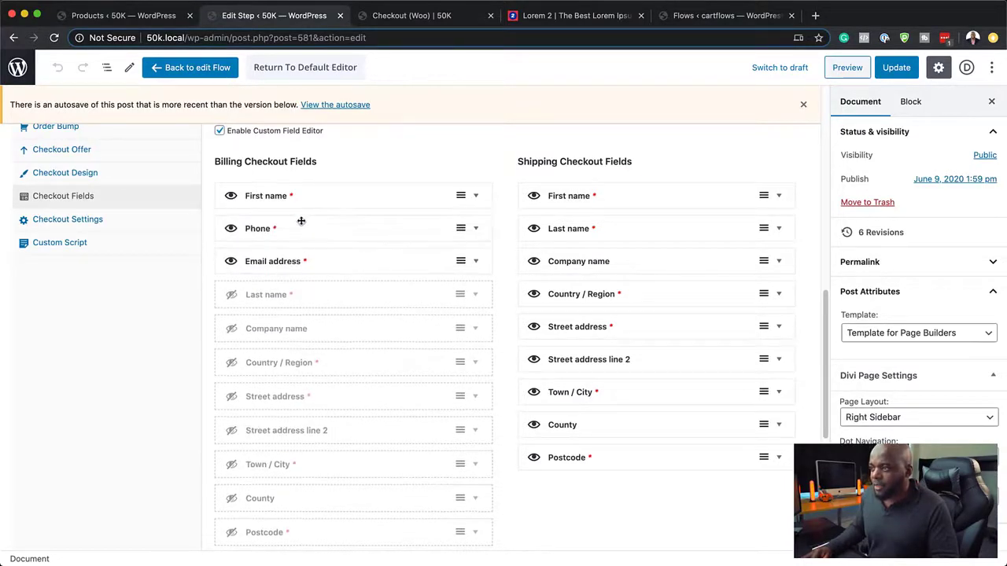
click(899, 68)
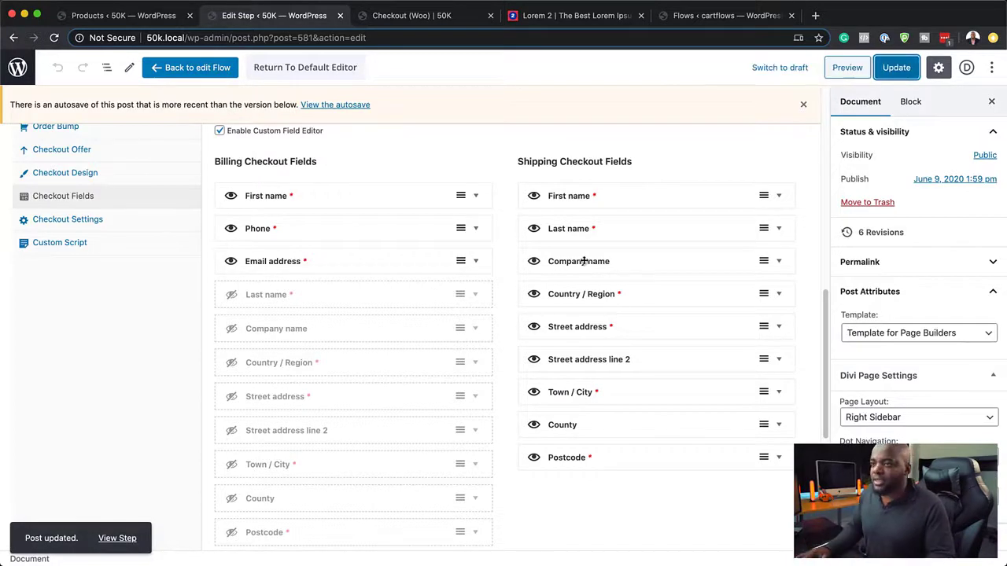
Step: Reload the checkout preview, test the Phone field's validation, and recheck the step's field list
click(425, 16)
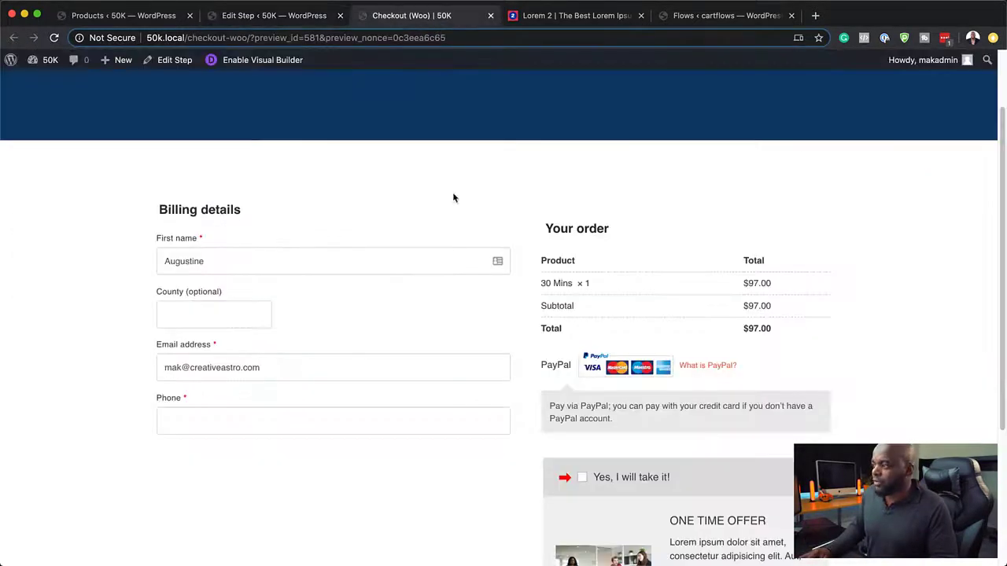
click(53, 37)
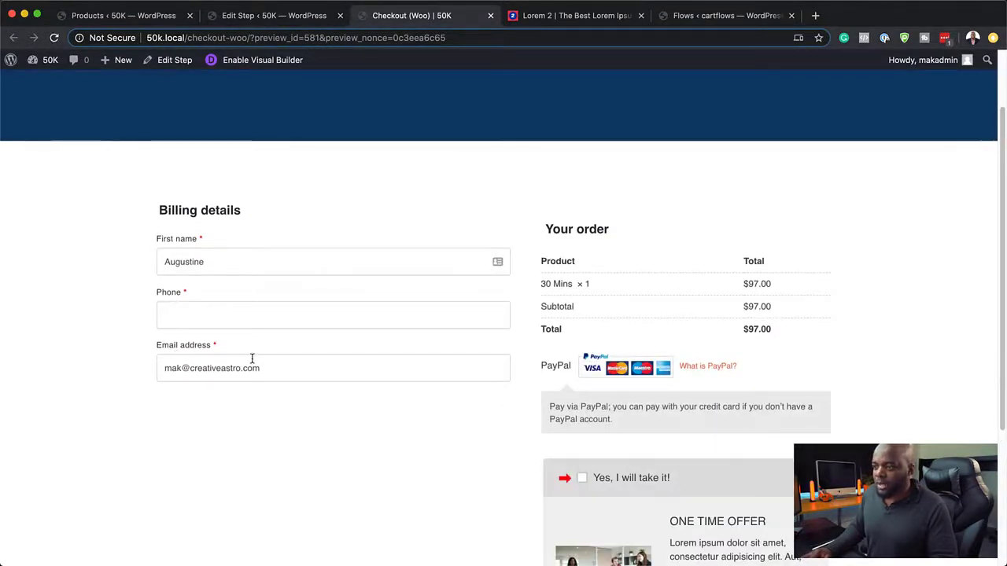
click(192, 315)
click(115, 330)
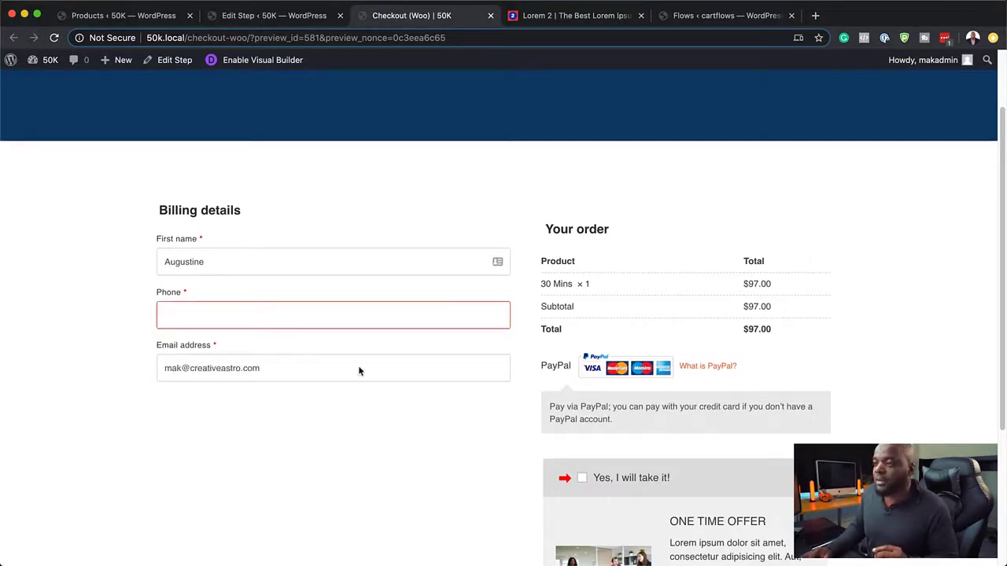
scroll(476, 354, up, 2)
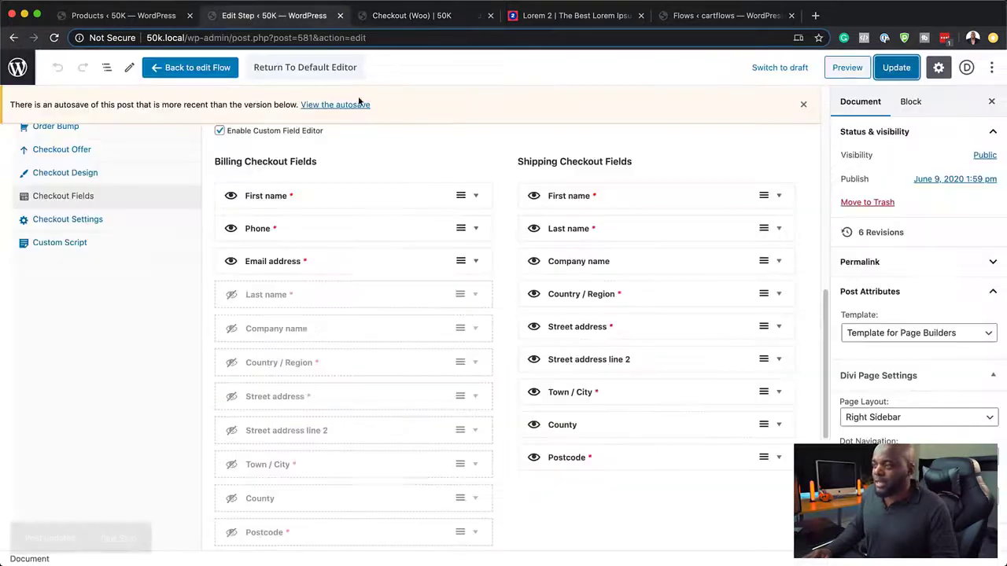
click(317, 16)
scroll(393, 452, down, 3)
scroll(393, 454, down, 1)
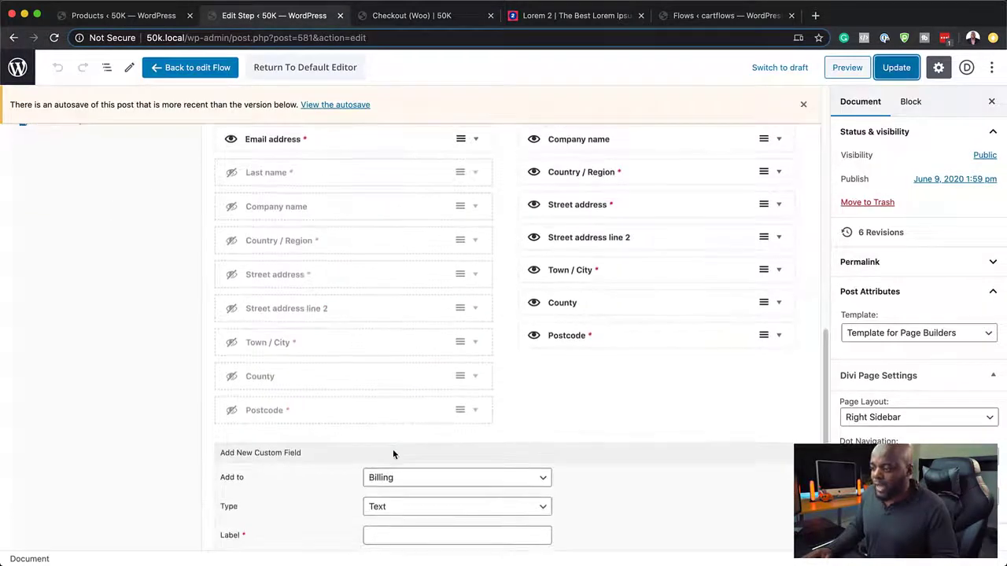
scroll(402, 307, up, 10)
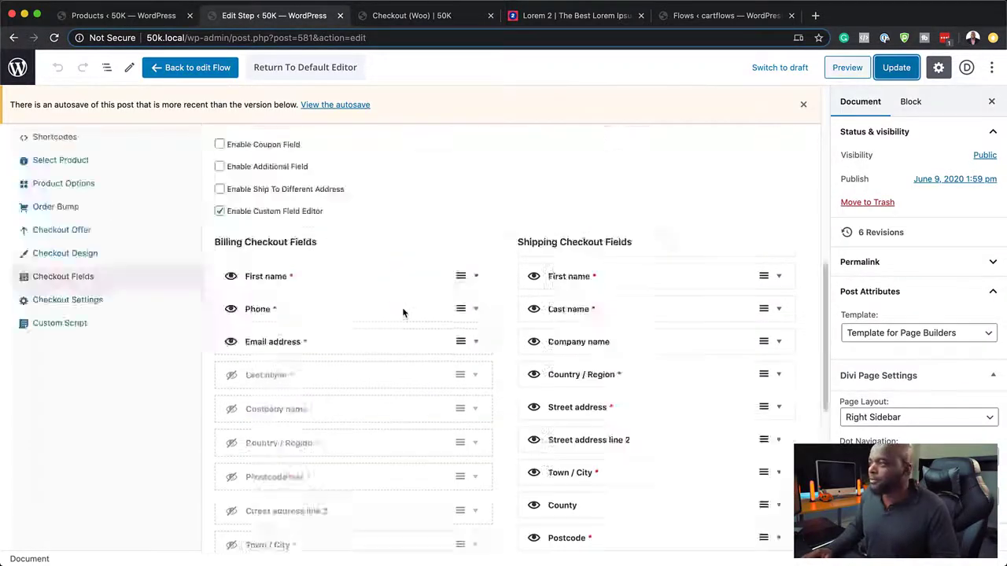
Step: Tick 'Yes, I will take it!' for a $344.00 total and try Proceed to PayPal
click(425, 15)
scroll(656, 429, down, 3)
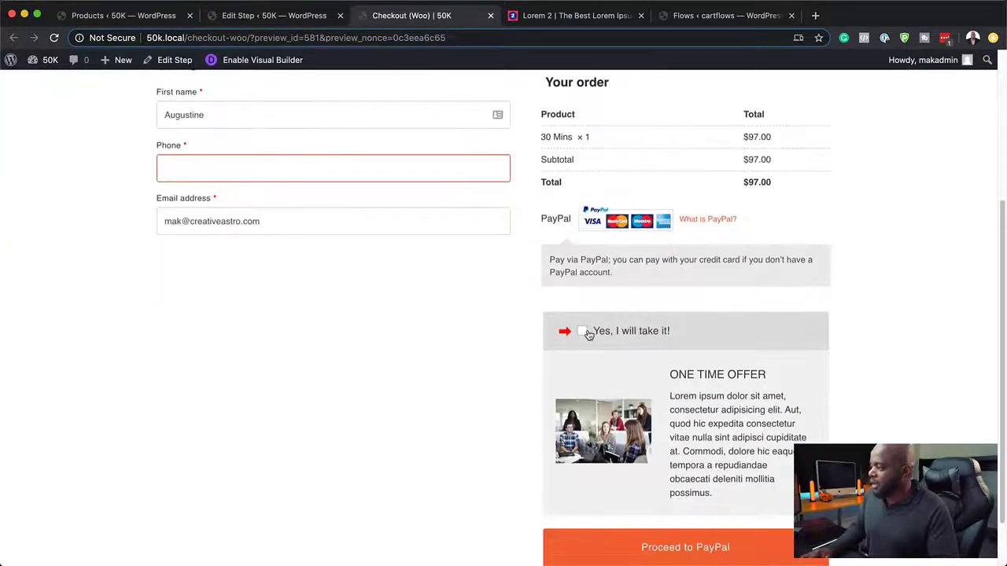
scroll(704, 338, down, 1)
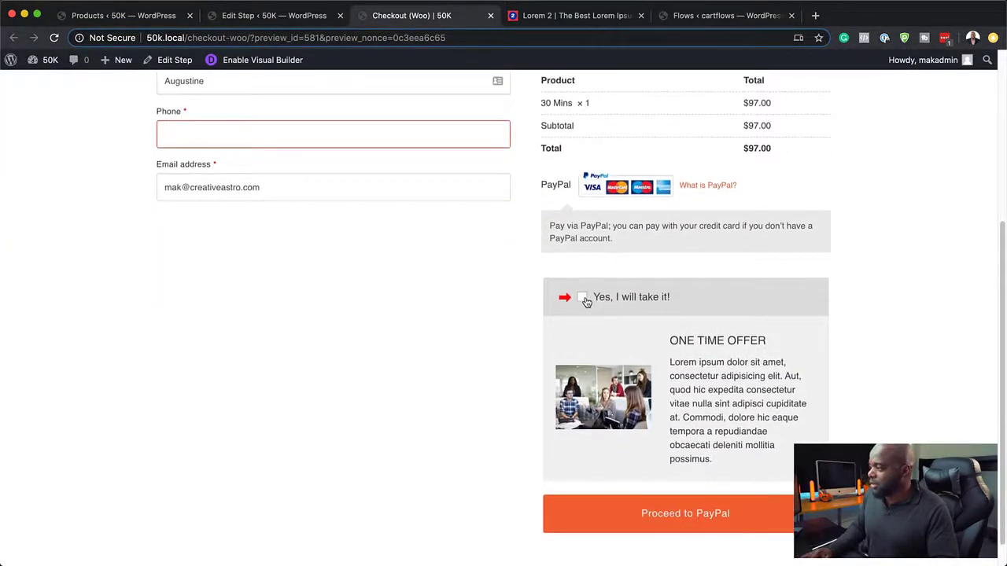
click(583, 298)
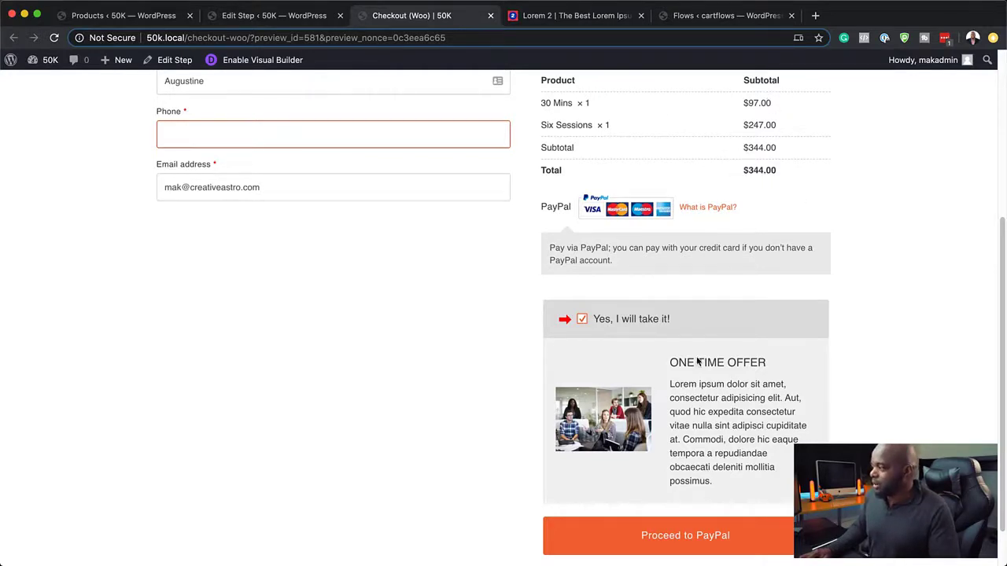
scroll(697, 360, down, 2)
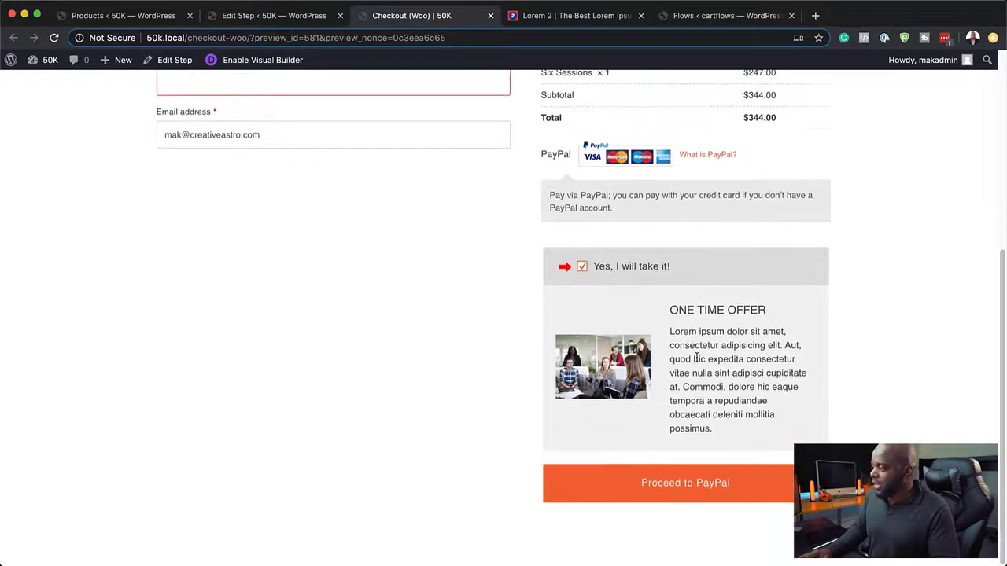
click(698, 496)
scroll(707, 520, down, 5)
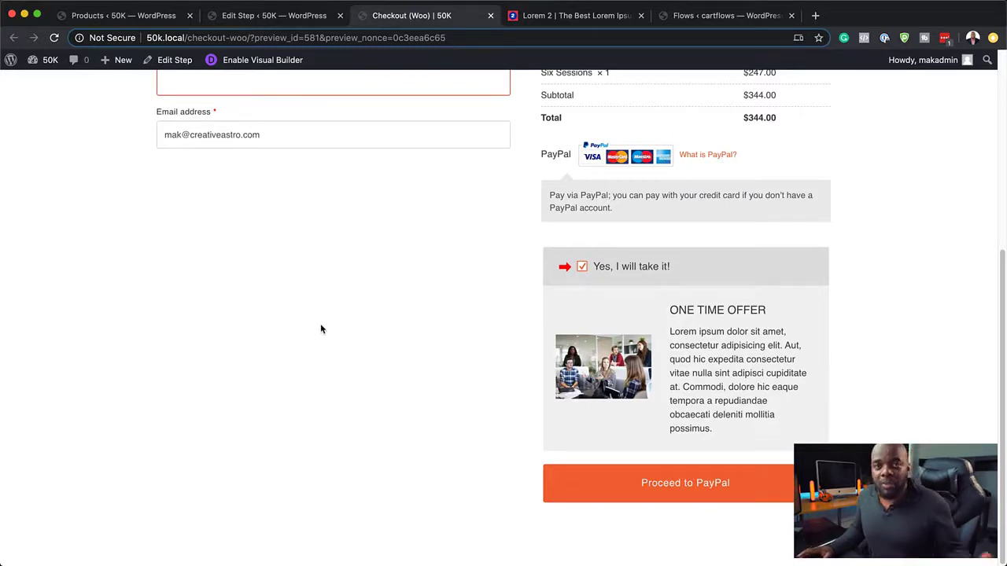
scroll(289, 358, up, 5)
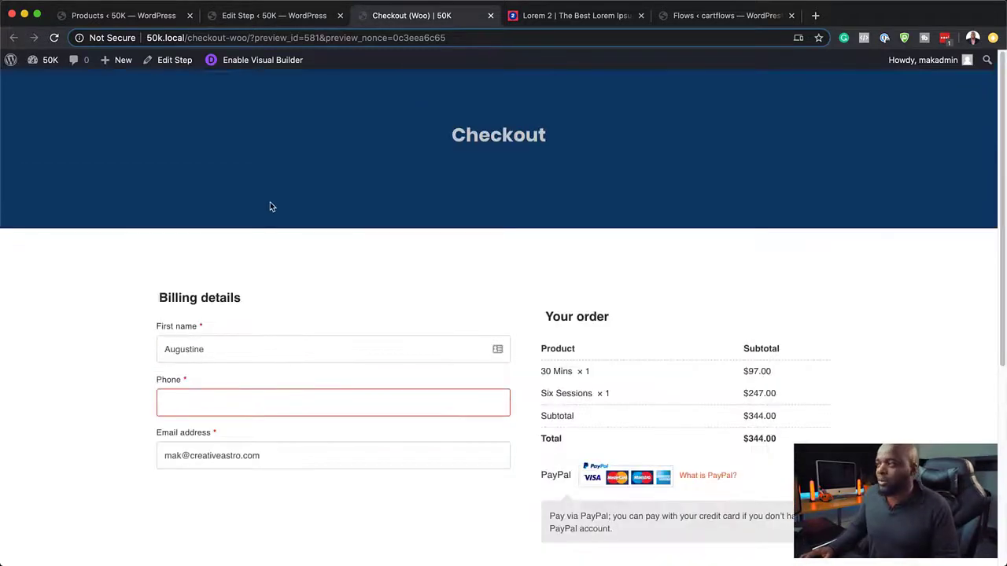
click(272, 18)
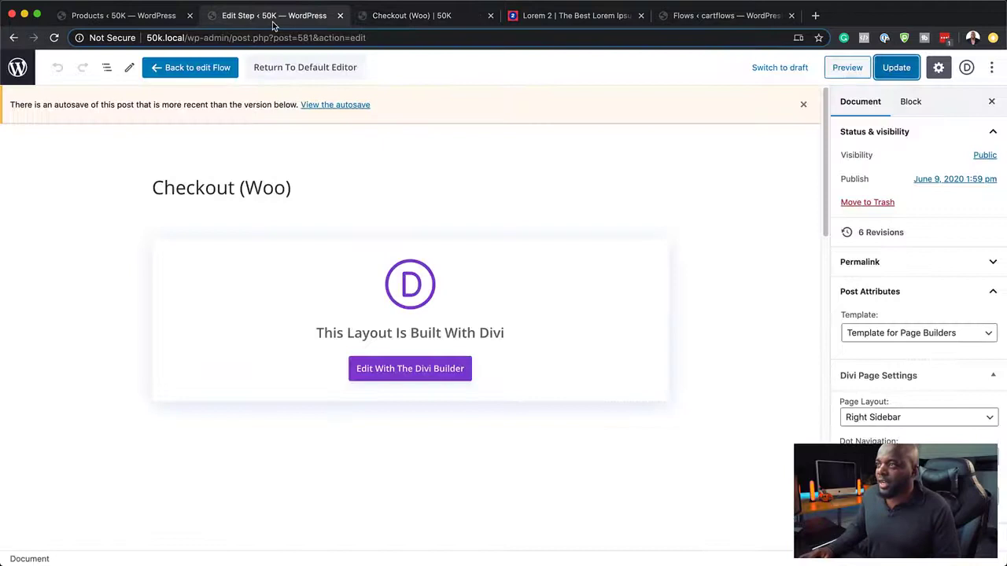
click(203, 70)
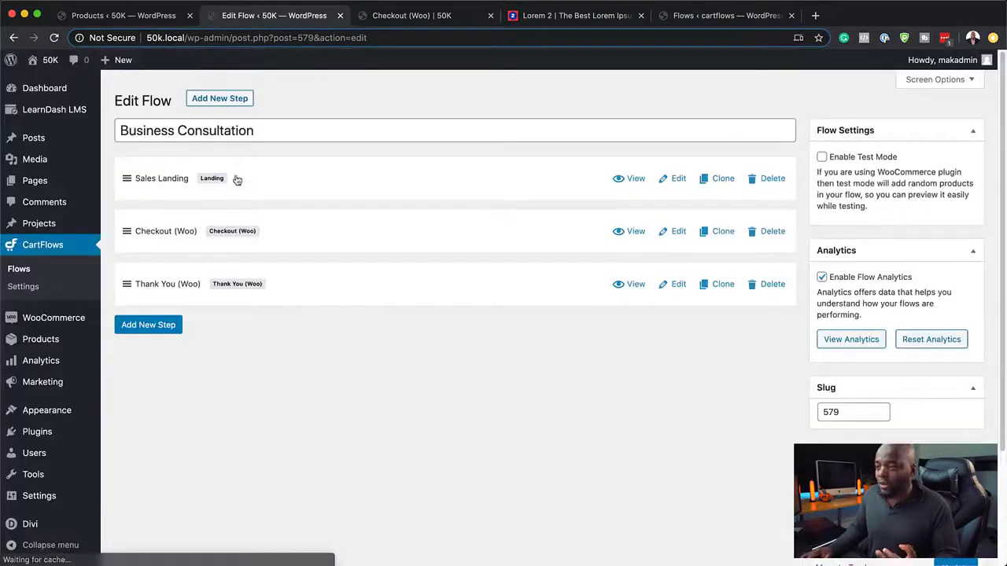
click(678, 285)
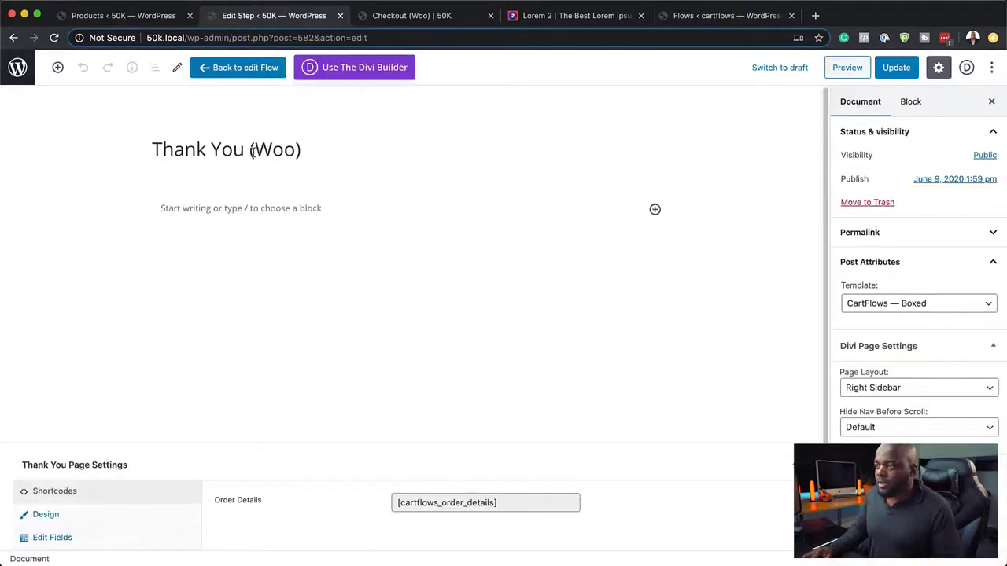
click(252, 152)
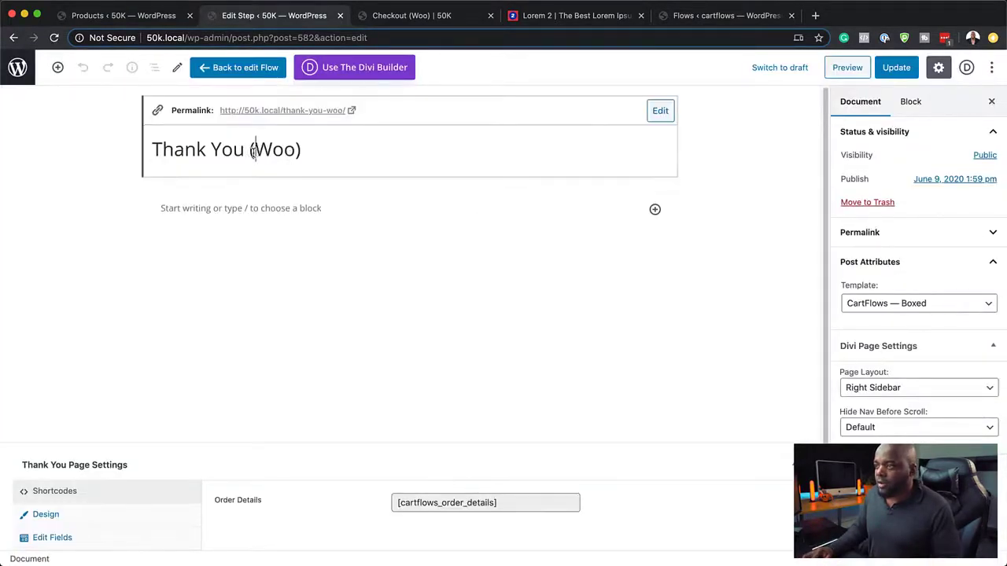
drag(250, 152, 384, 166)
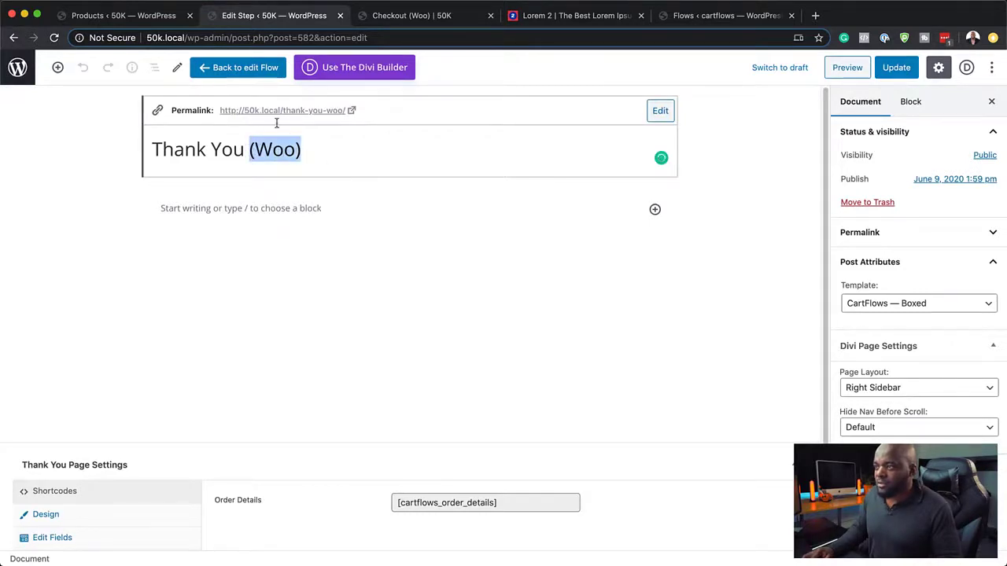
click(659, 111)
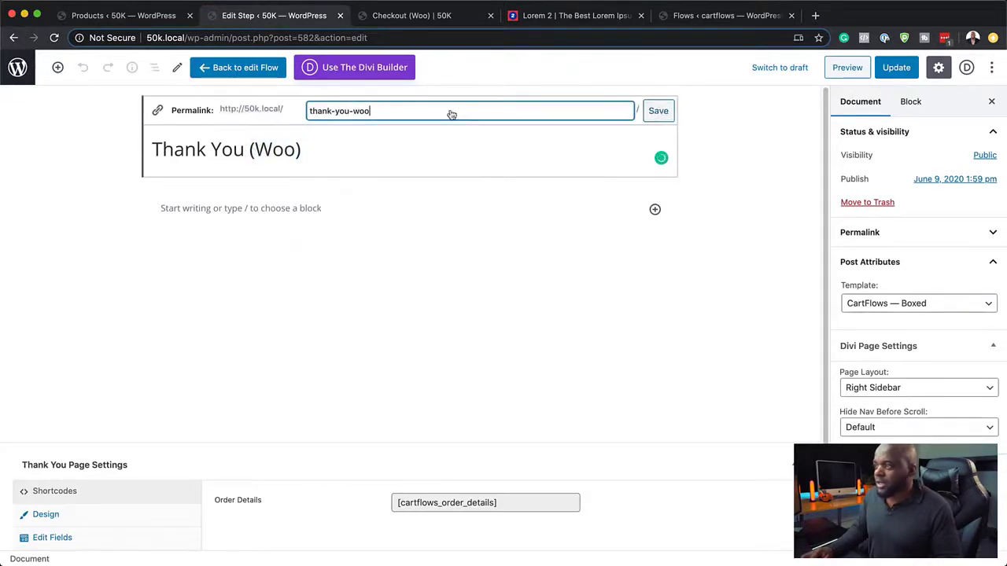
drag(350, 113, 461, 126)
key(BackSpace)
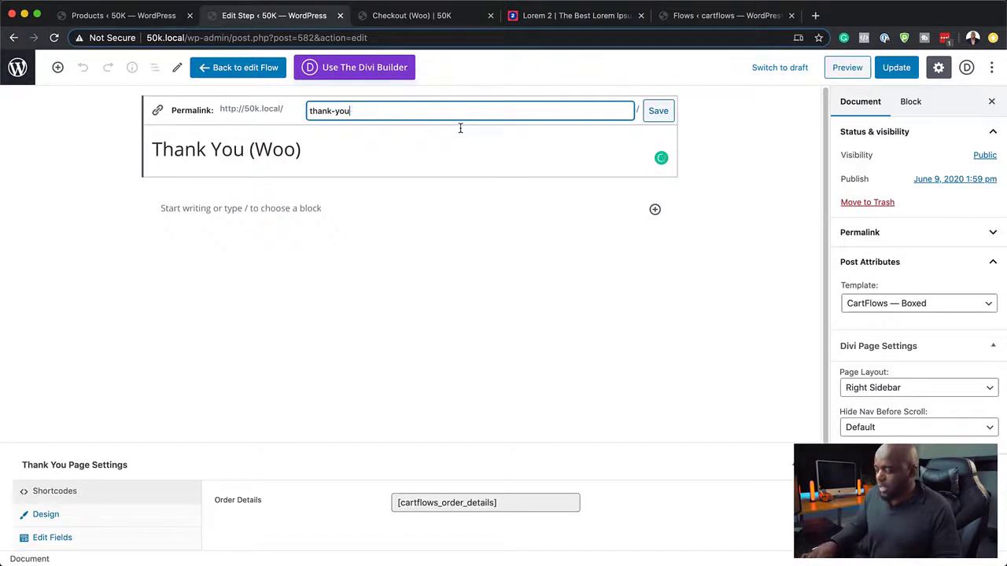
click(658, 112)
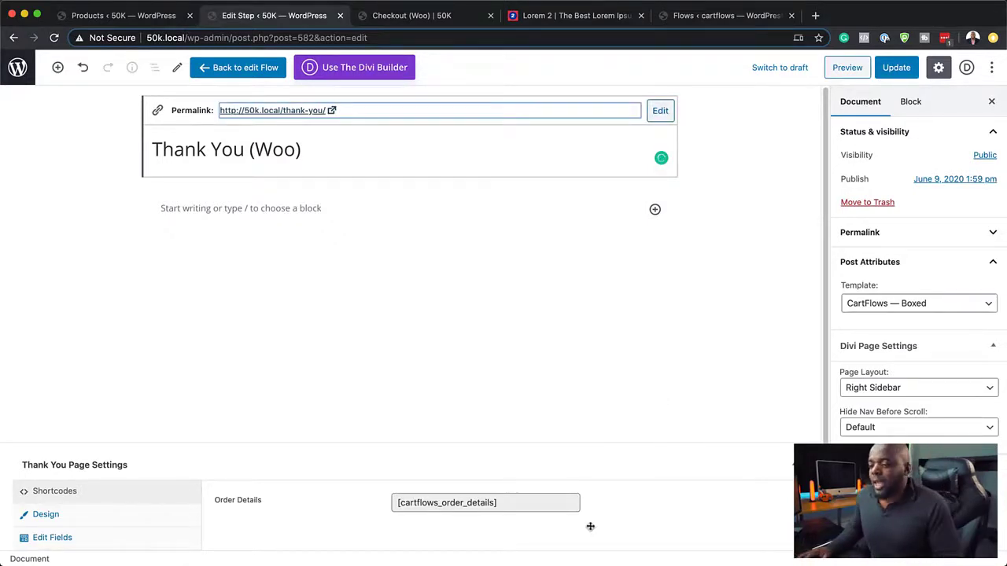
click(510, 504)
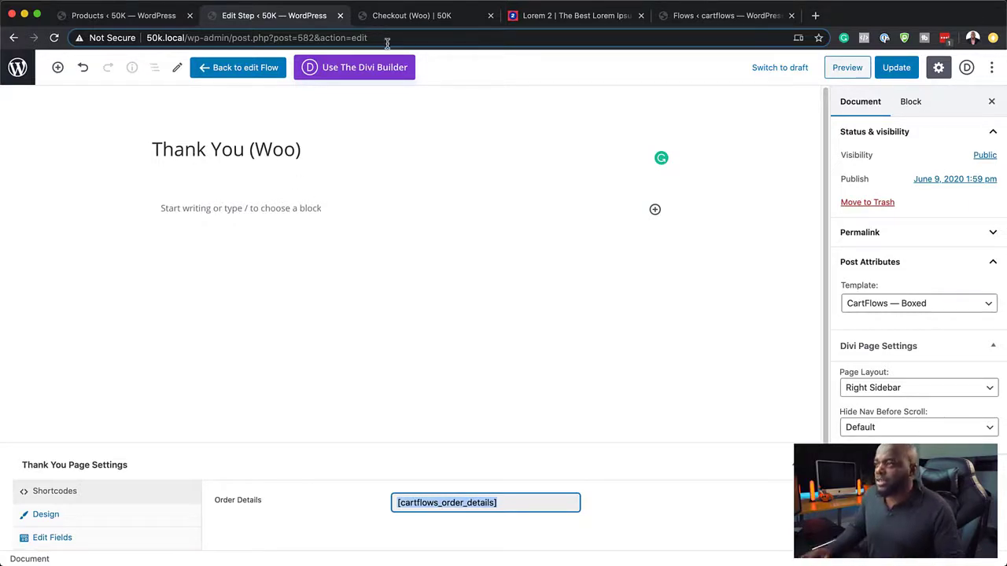
click(912, 67)
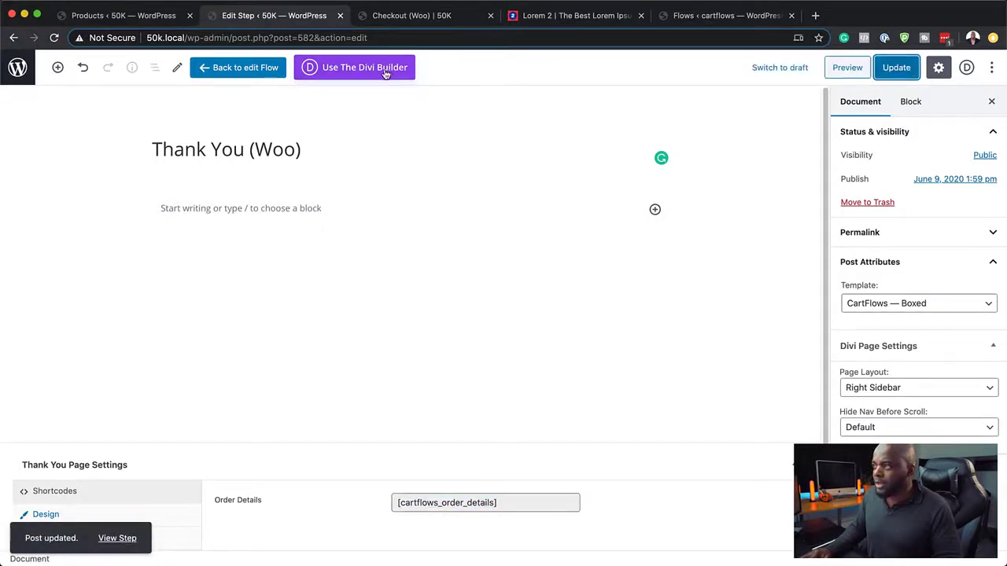
scroll(343, 329, down, 3)
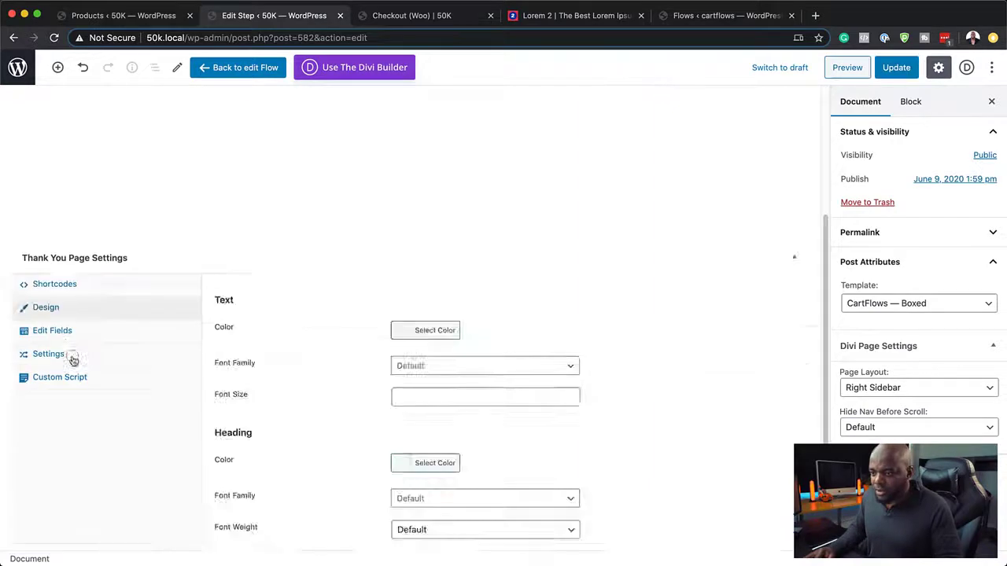
click(72, 358)
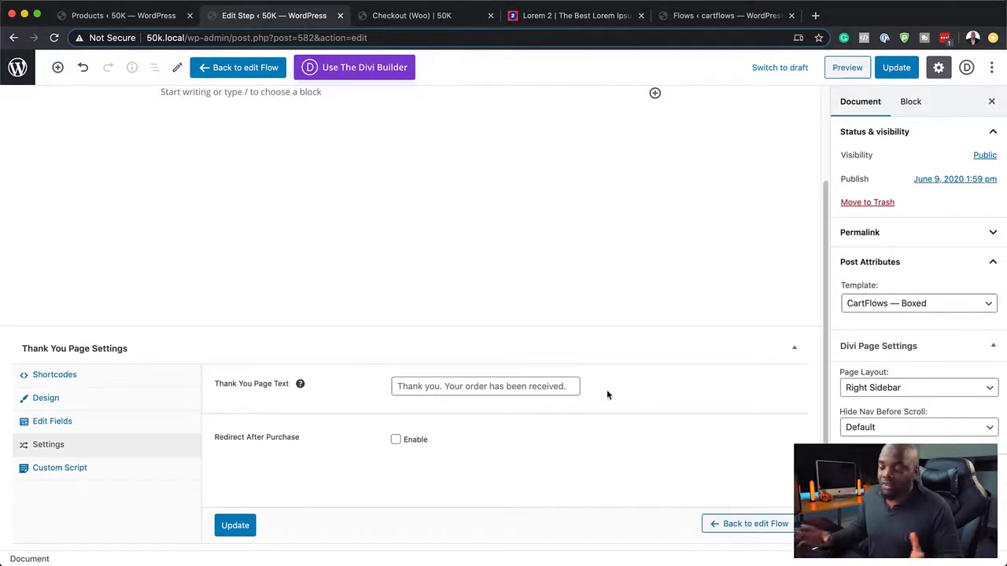
click(397, 441)
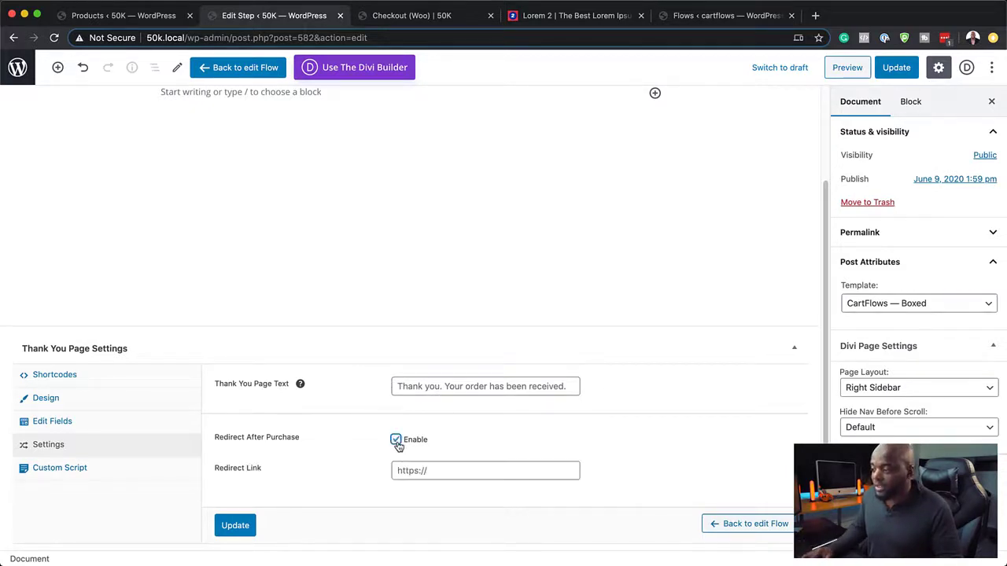
click(475, 471)
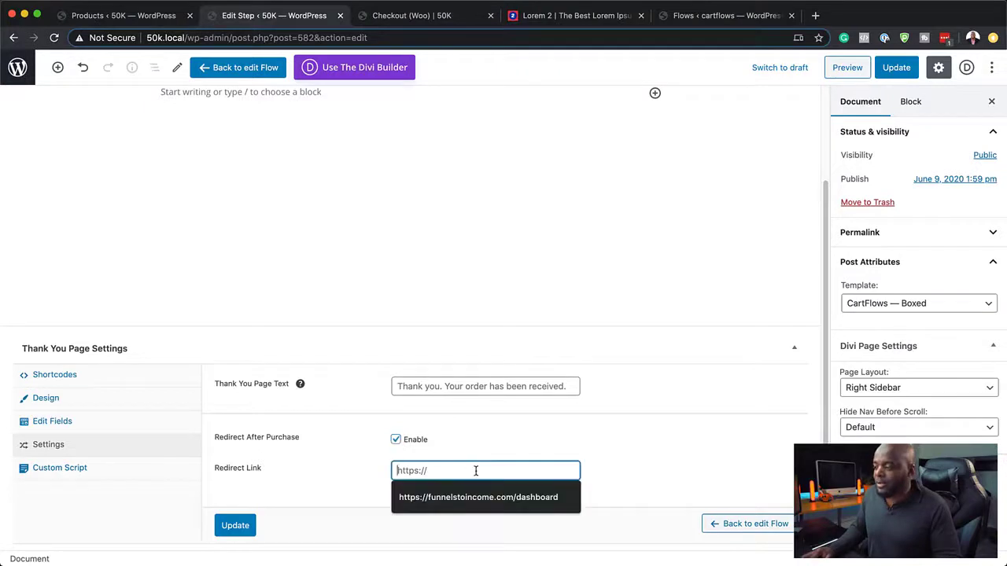
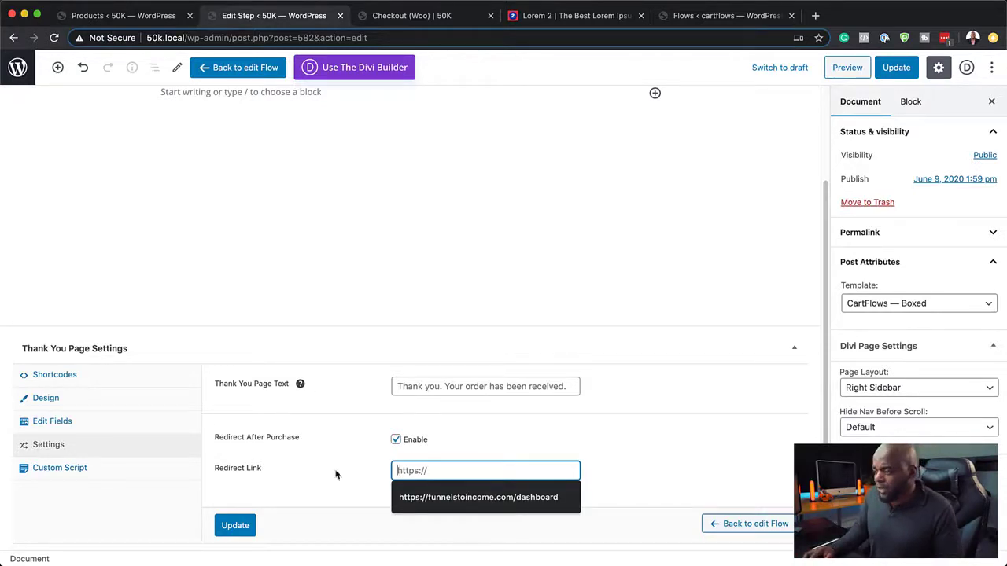
Step: Disable Redirect After Purchase, update the thank-you step, and switch it to the Divi Builder
click(396, 443)
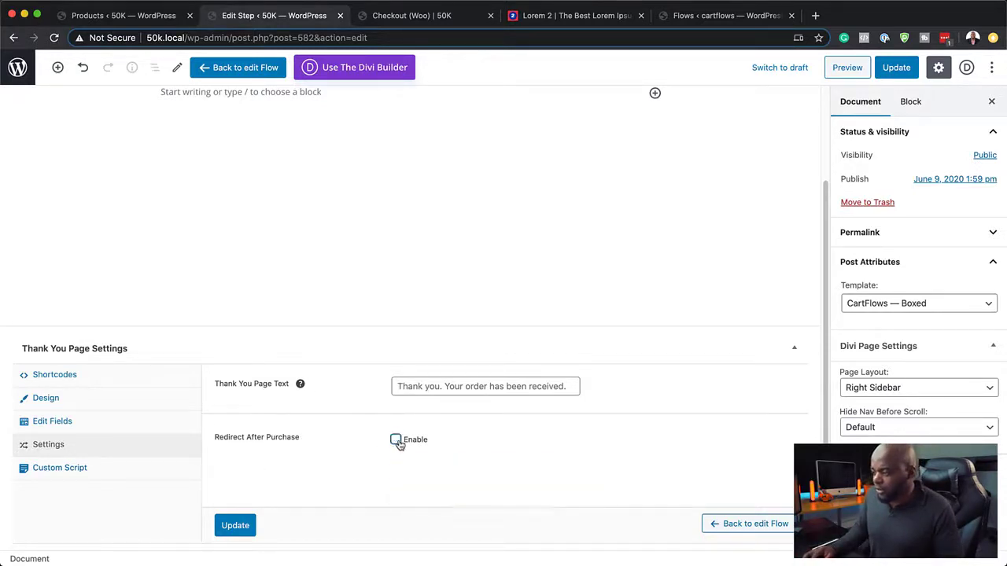
click(236, 530)
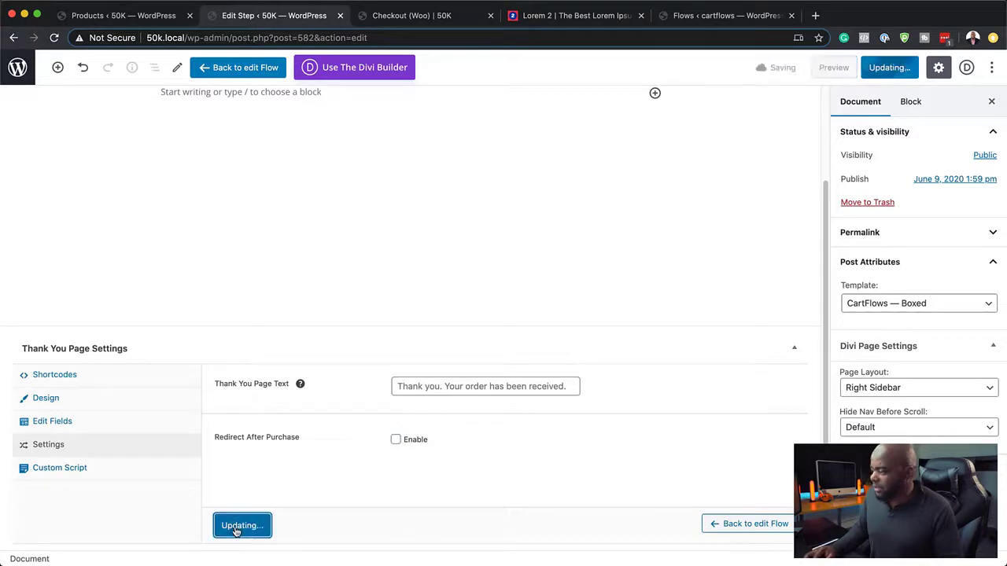
click(364, 68)
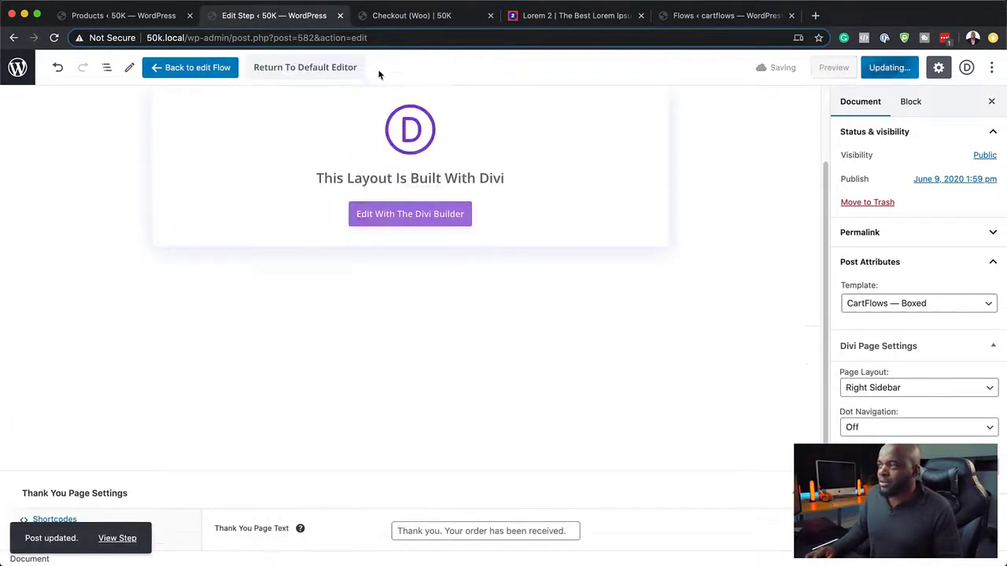
Step: After the builder's 404, change the step's slug from thank-you-2 to thank-you and update
click(429, 214)
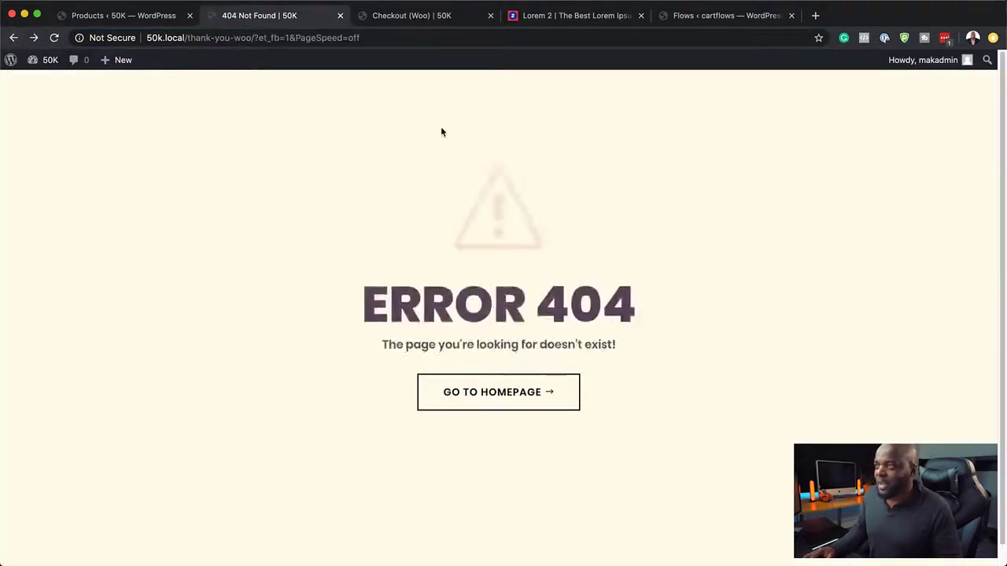
click(13, 37)
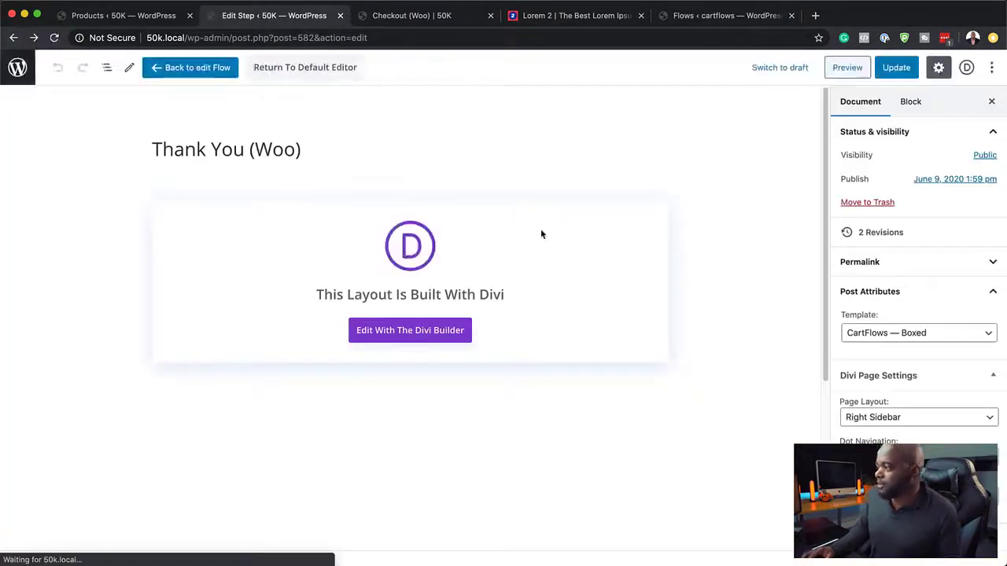
click(438, 158)
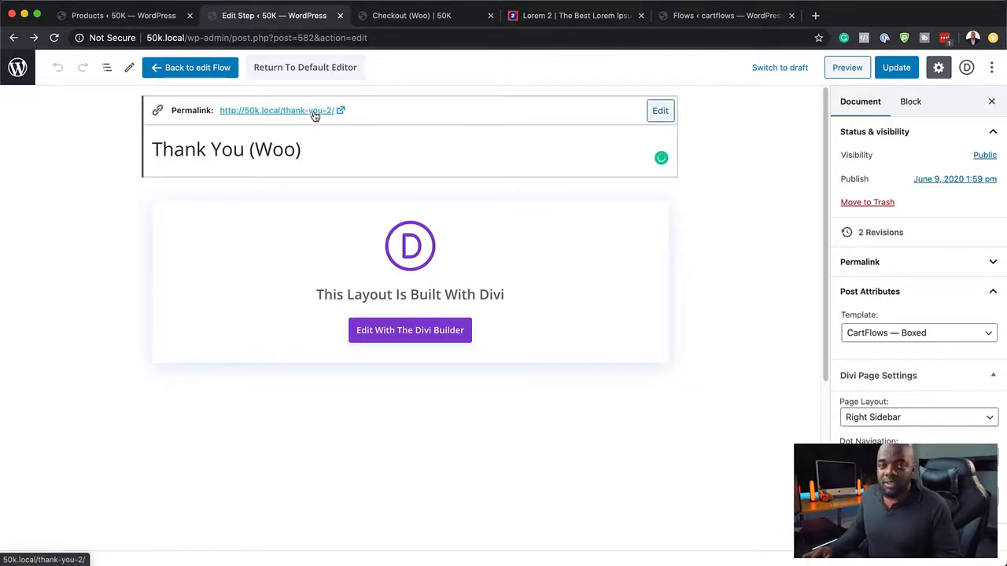
click(658, 110)
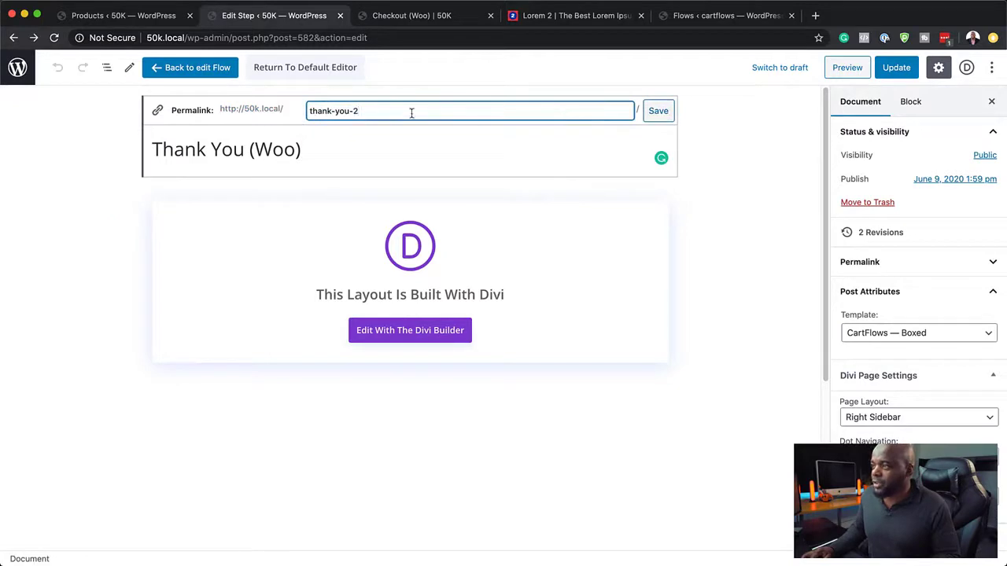
key(BackSpace)
key(BackSpace)
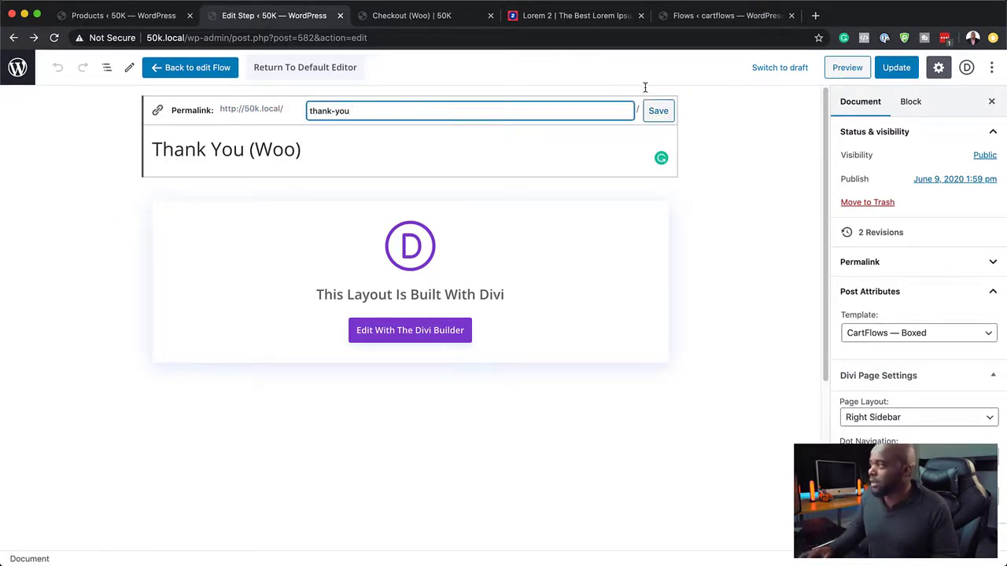
click(658, 112)
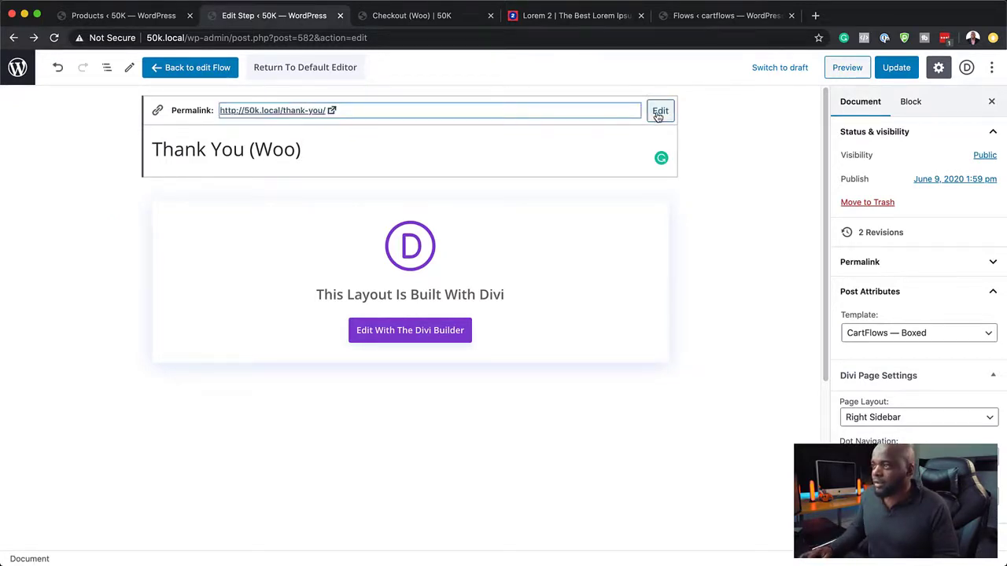
click(900, 69)
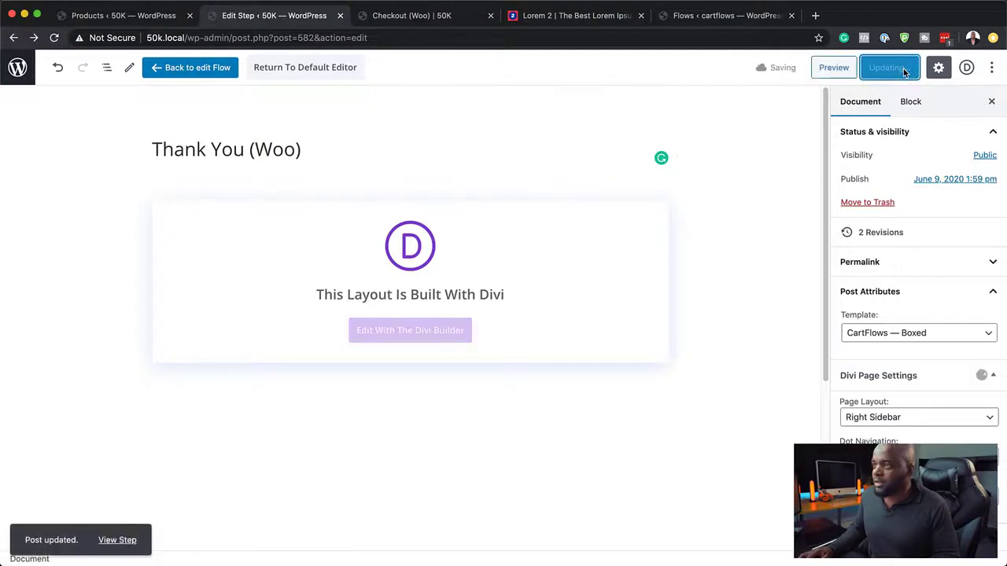
Step: Open the live thank-you page in the Divi visual builder and add a one-column row
click(120, 541)
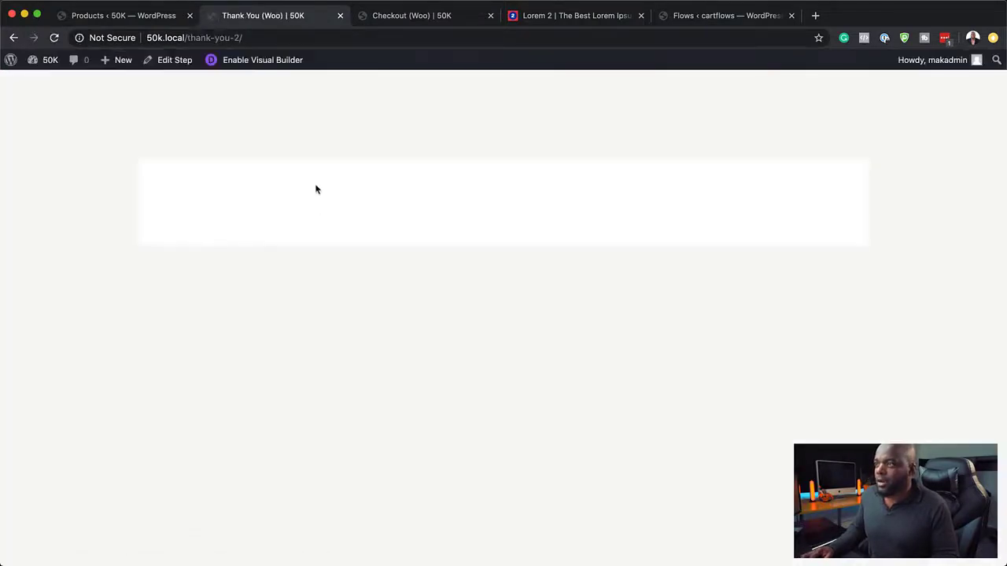
click(272, 61)
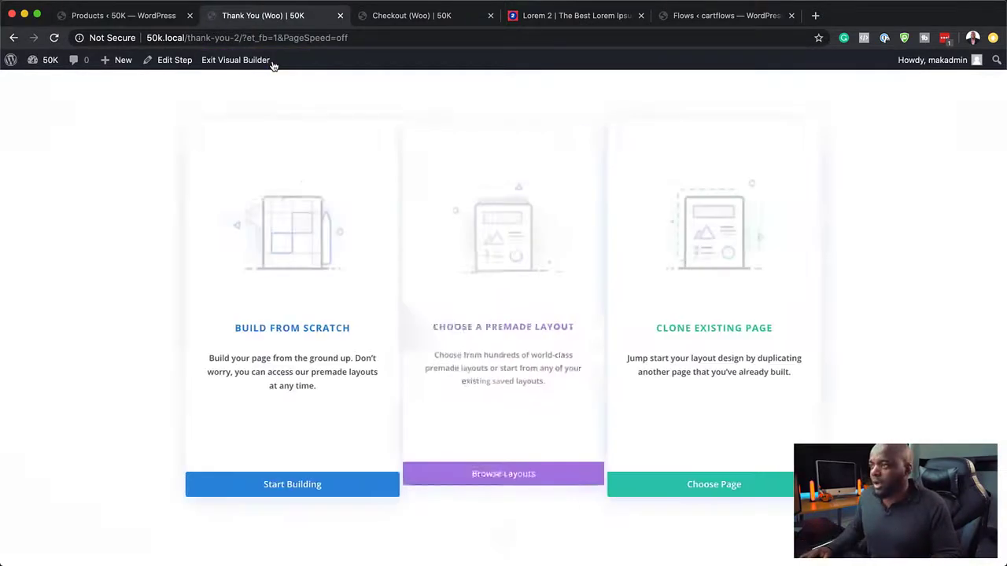
click(268, 331)
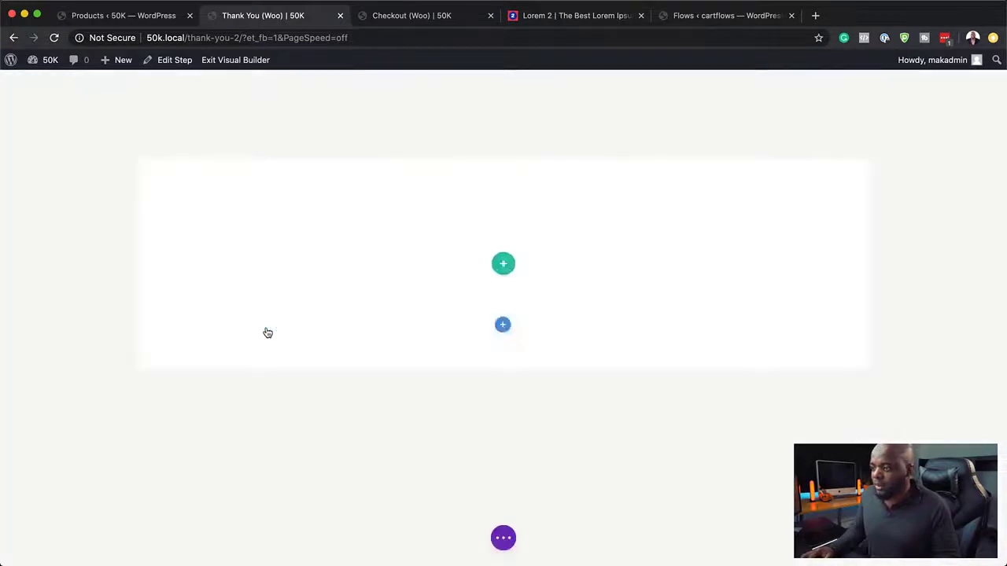
click(431, 370)
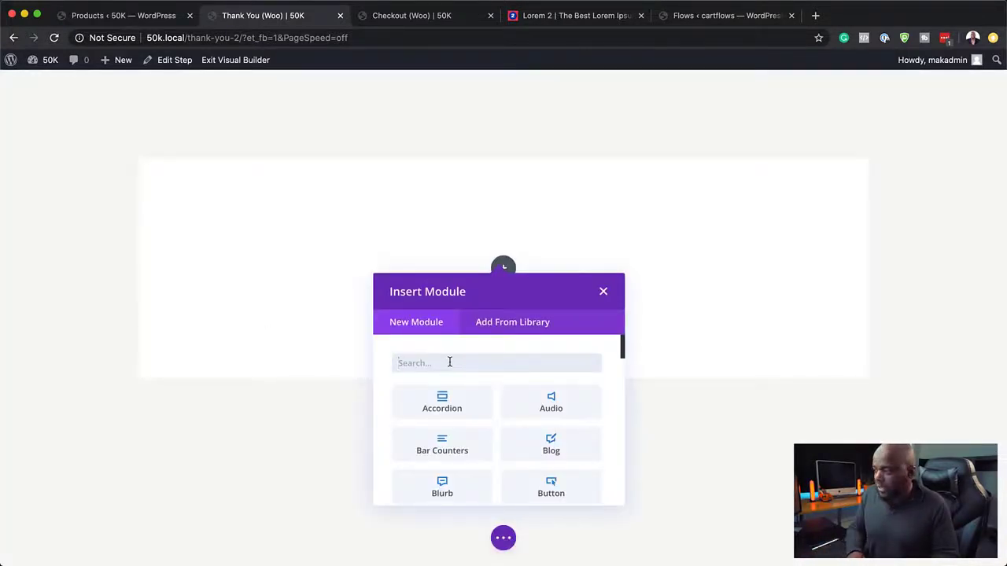
Step: Insert a Text module filled with a copied lorem ipsum paragraph
text(te)
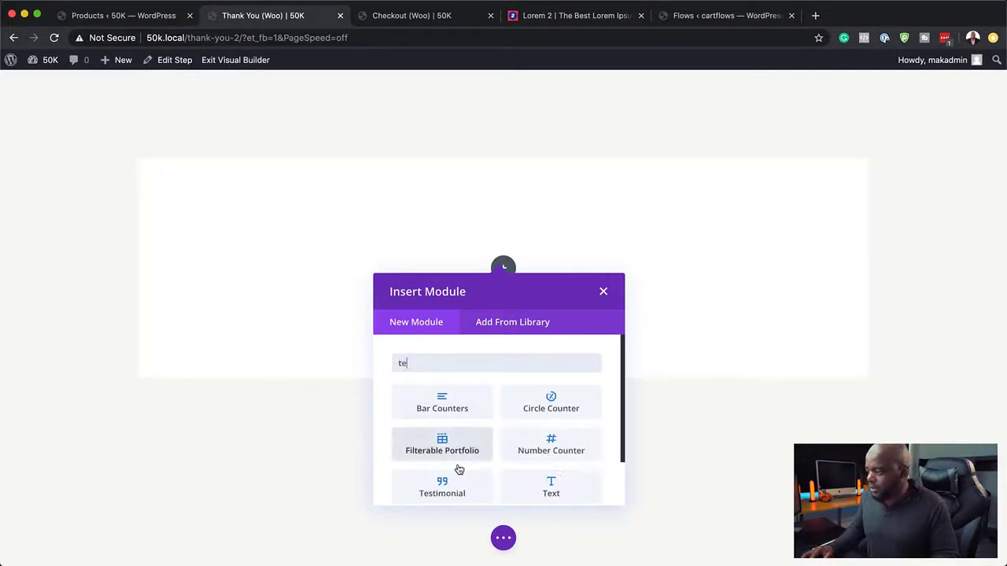
click(560, 488)
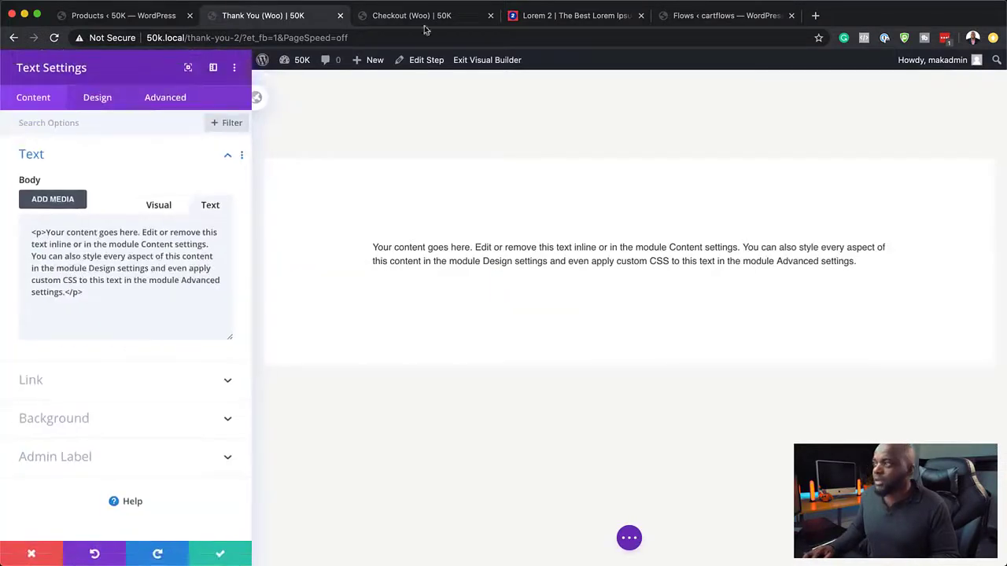
click(573, 15)
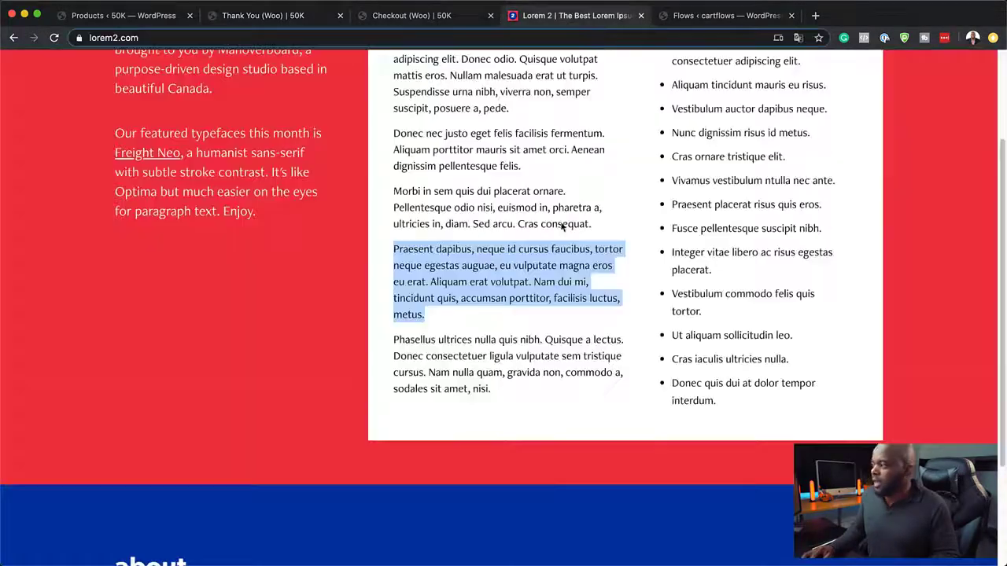
right_click(453, 268)
click(509, 291)
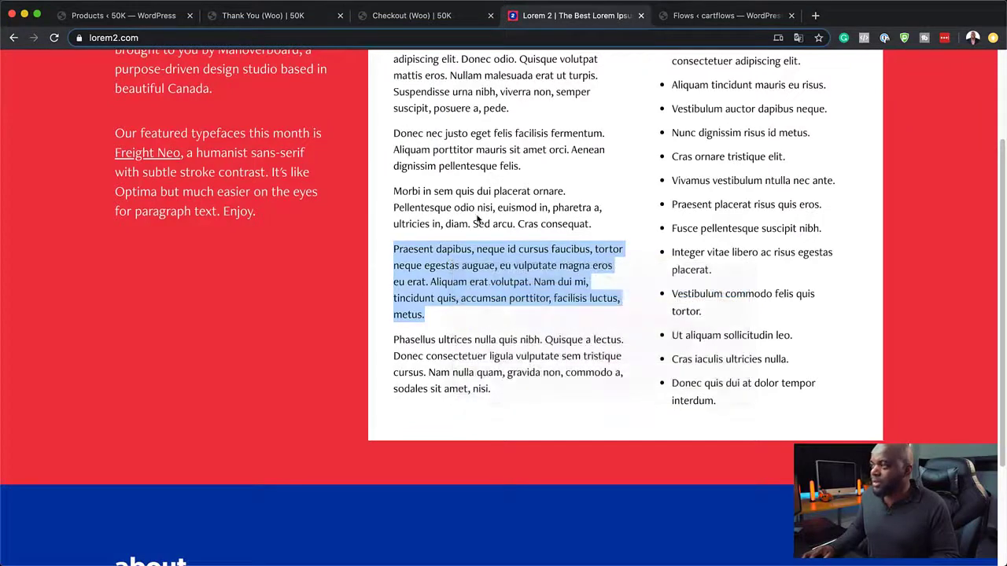
click(303, 23)
key(super+a)
key(super+v)
click(220, 555)
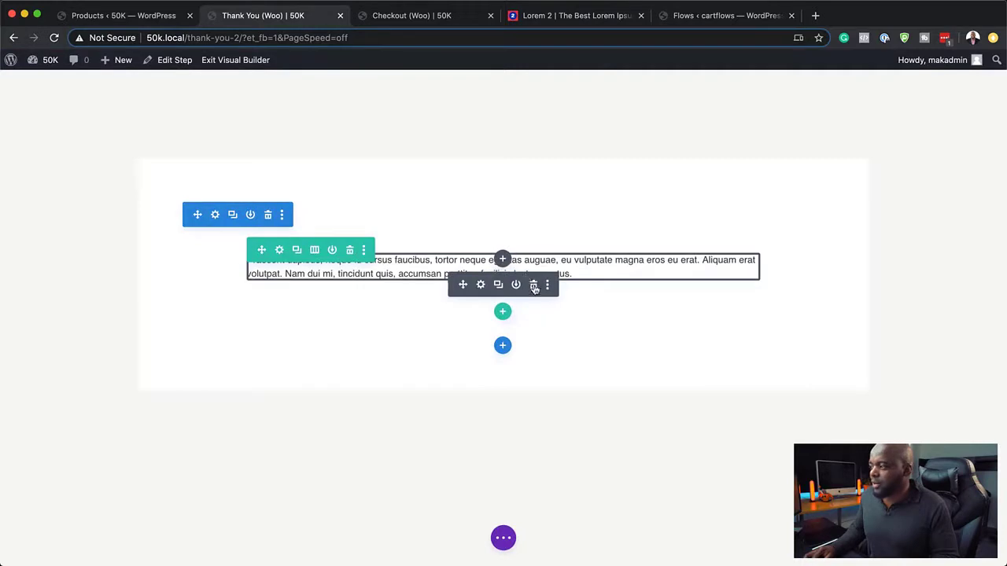
Step: Delete the Text module and search the module list for 'blur'
click(533, 284)
click(503, 269)
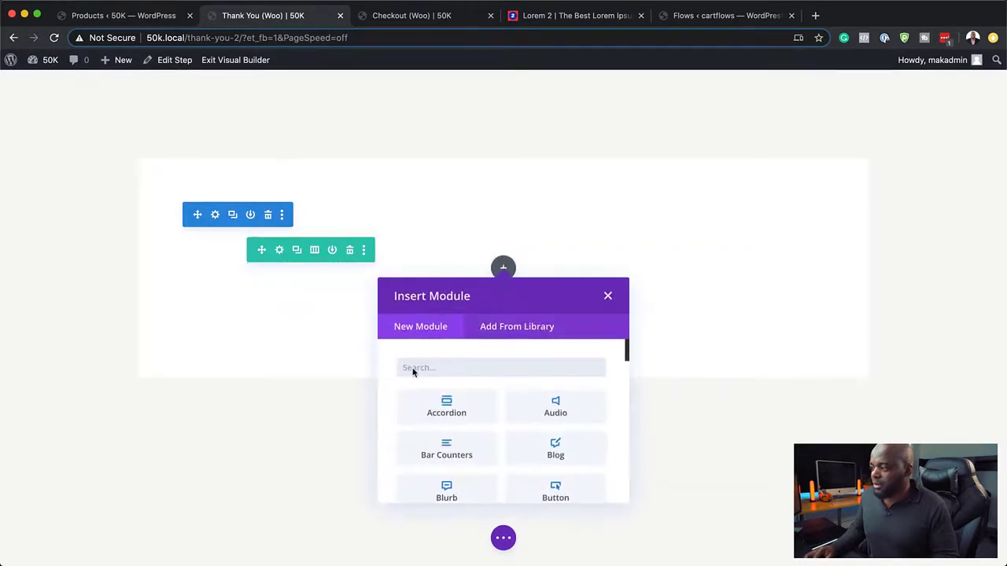
text(blur)
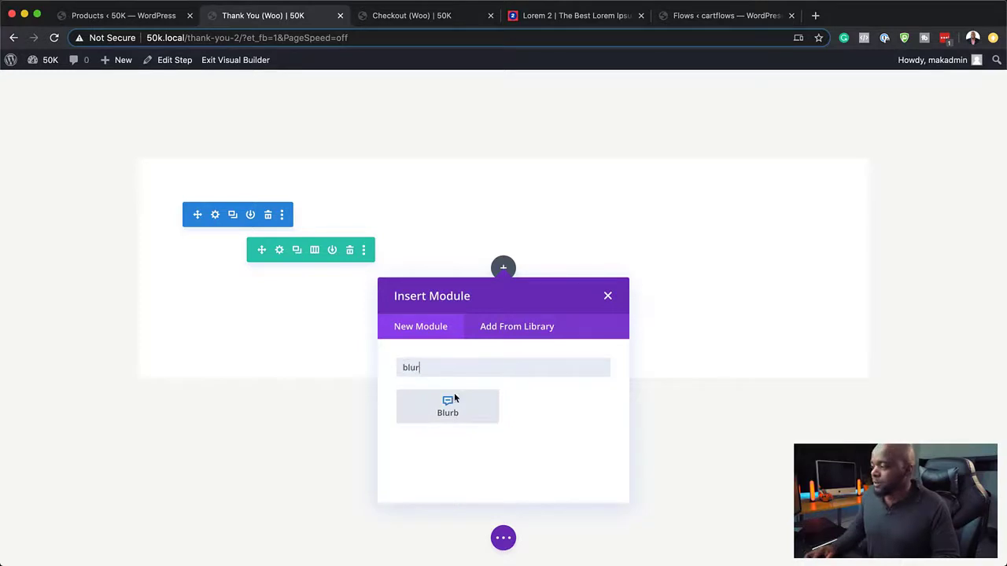
Step: Add a Blurb module that uses the checkmark icon instead of an image
click(450, 403)
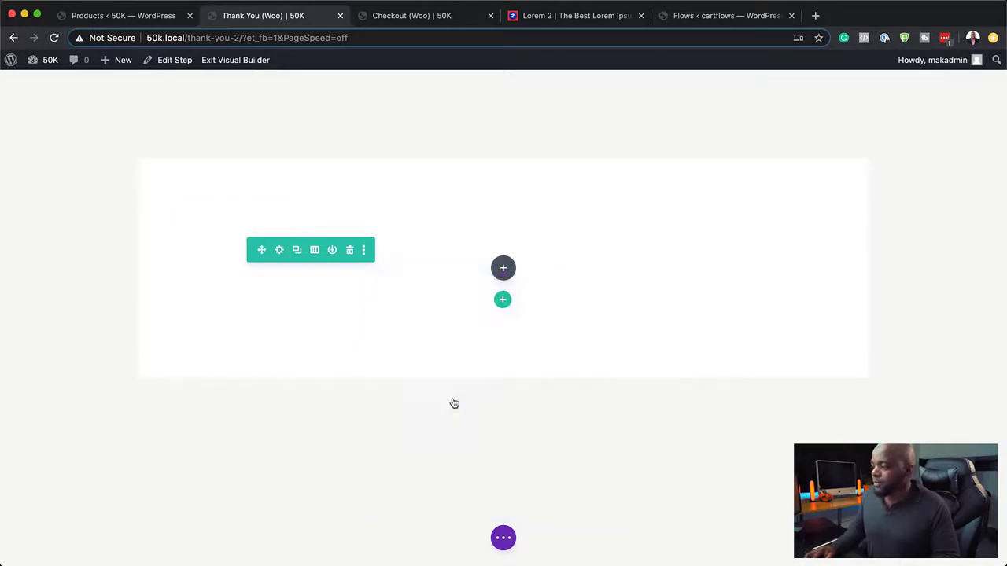
click(76, 429)
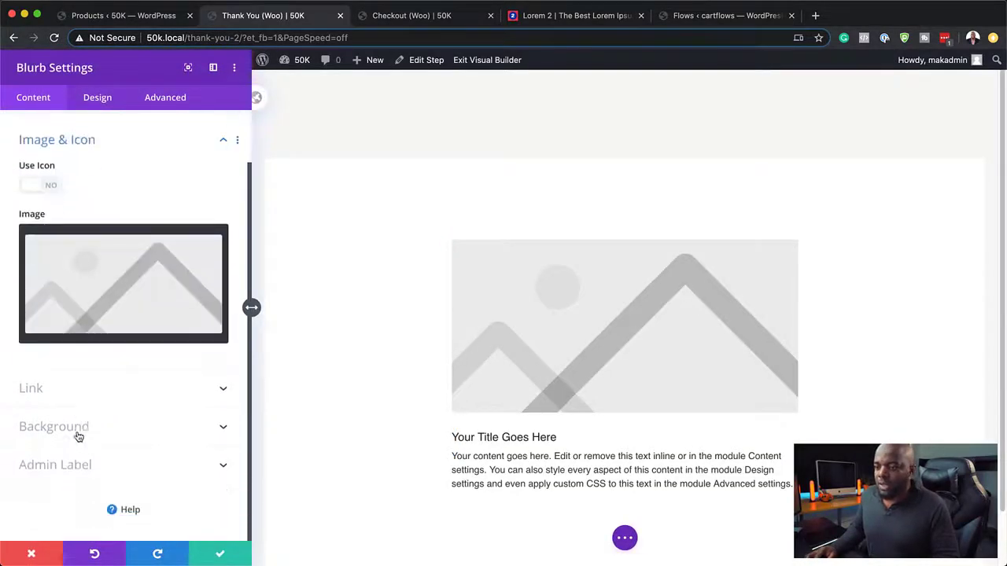
click(57, 191)
scroll(225, 254, down, 5)
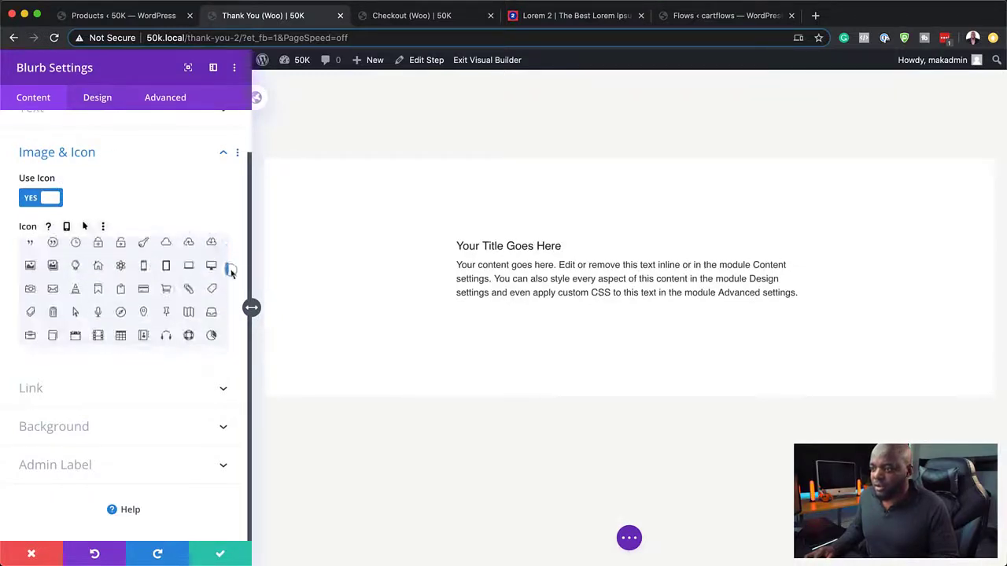
drag(230, 270, 241, 296)
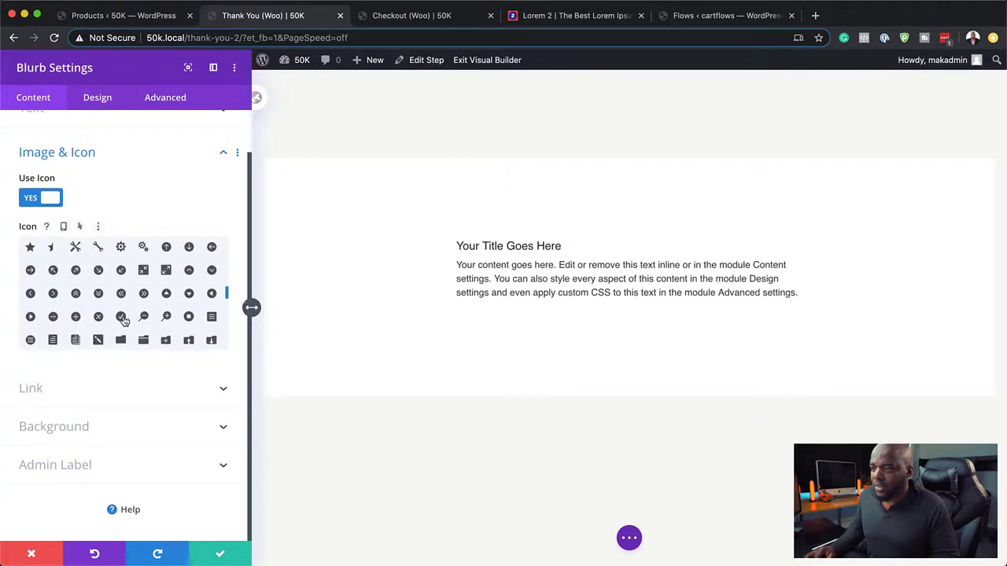
click(121, 316)
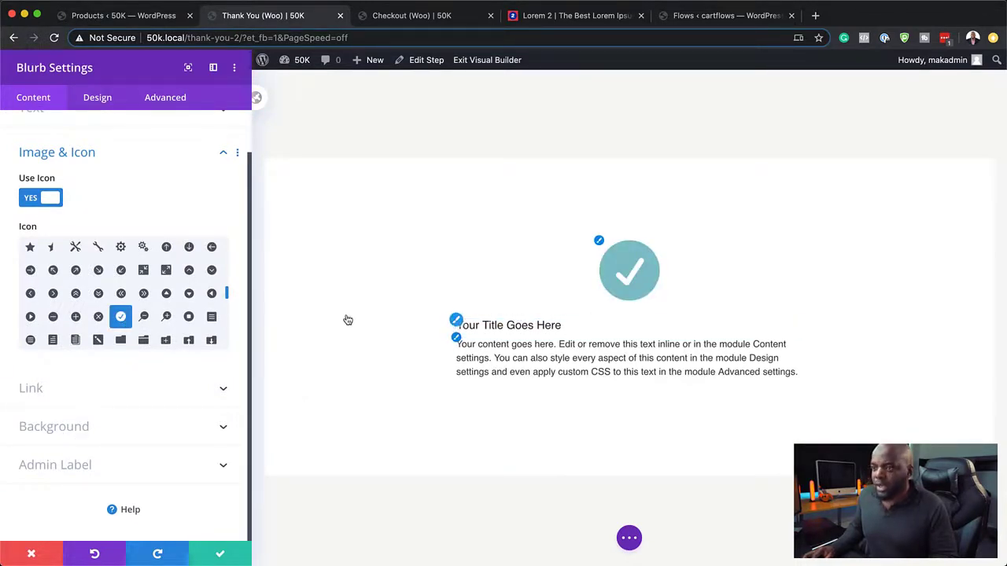
scroll(74, 166, up, 2)
Step: Set the blurb title to 'Thank you!' and paste Lorem ipsum into the body
click(74, 162)
triple_click(121, 201)
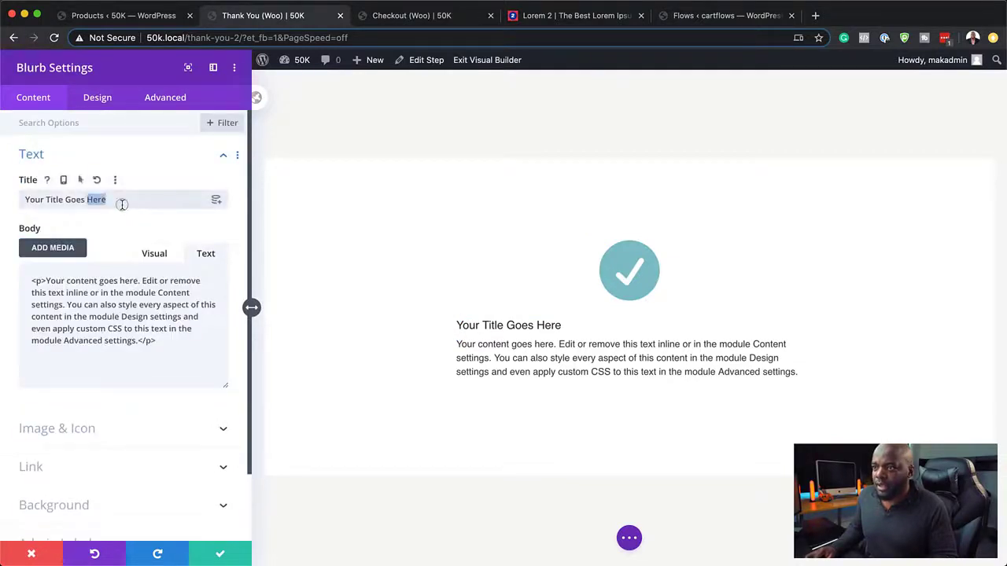
text(Thank you!)
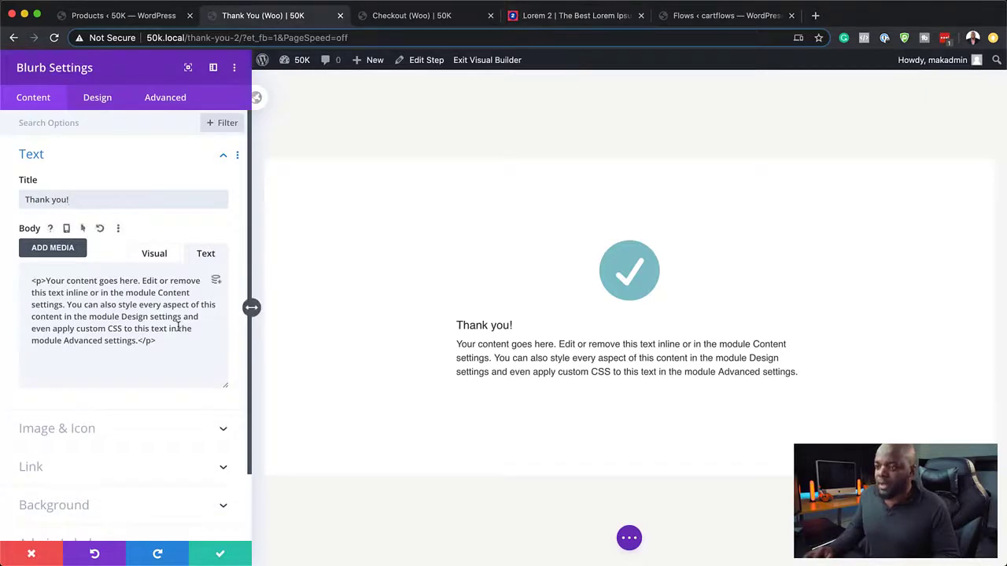
drag(161, 343, 27, 280)
key(super+v)
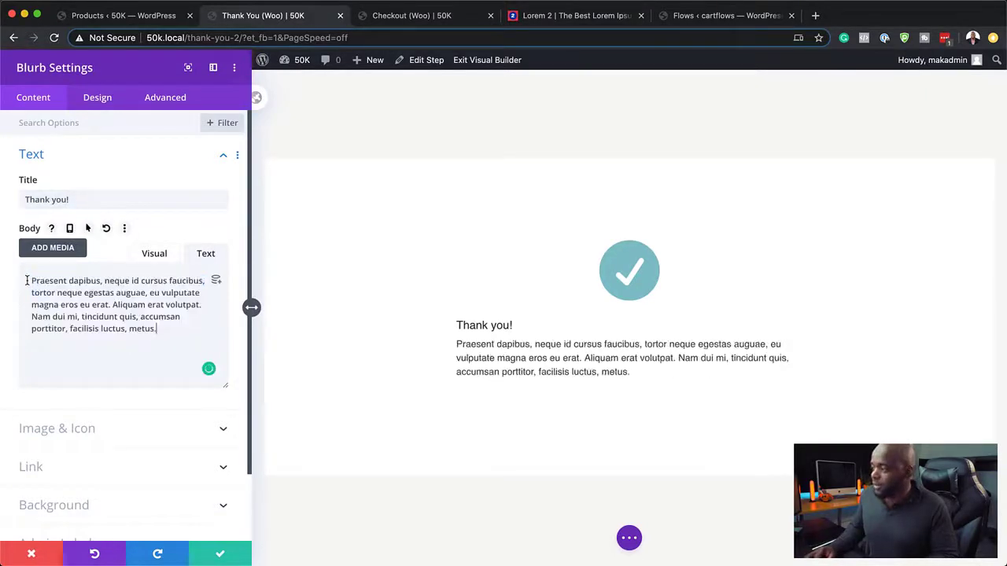
Step: Make the checkmark icon yellow (#f4d35e), uncircled, with a 63px icon font size
click(98, 97)
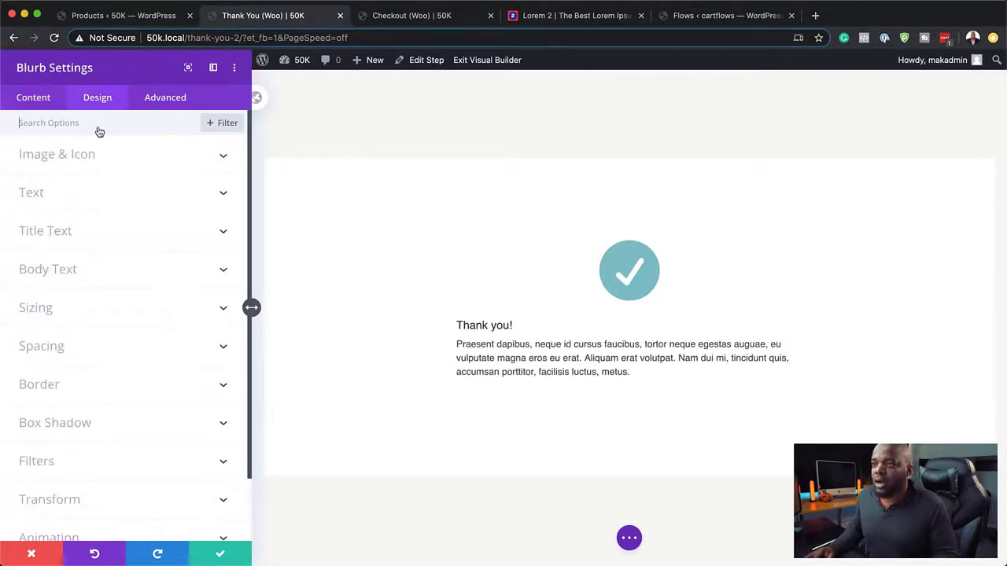
click(78, 156)
click(104, 213)
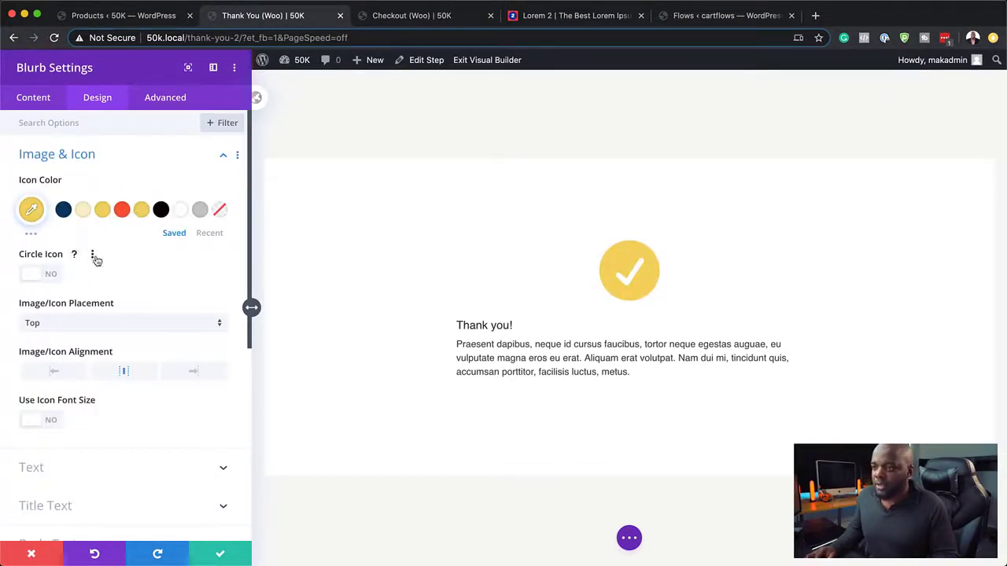
click(52, 275)
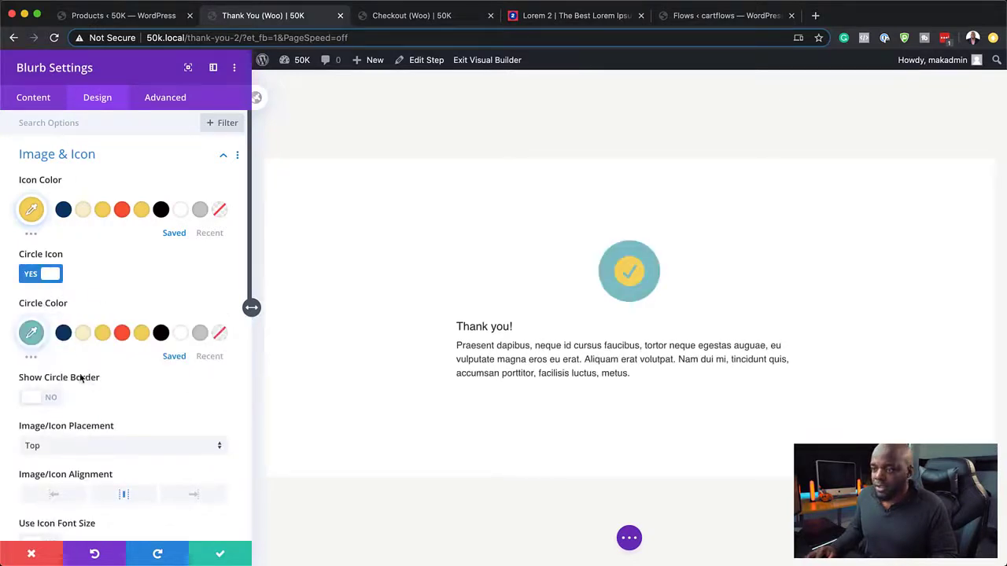
click(50, 277)
click(41, 420)
drag(124, 470, 89, 474)
Step: Centre the 'Thank you!' title and set it in Poppins Bold, dark navy (#0d3b66)
scroll(192, 462, down, 4)
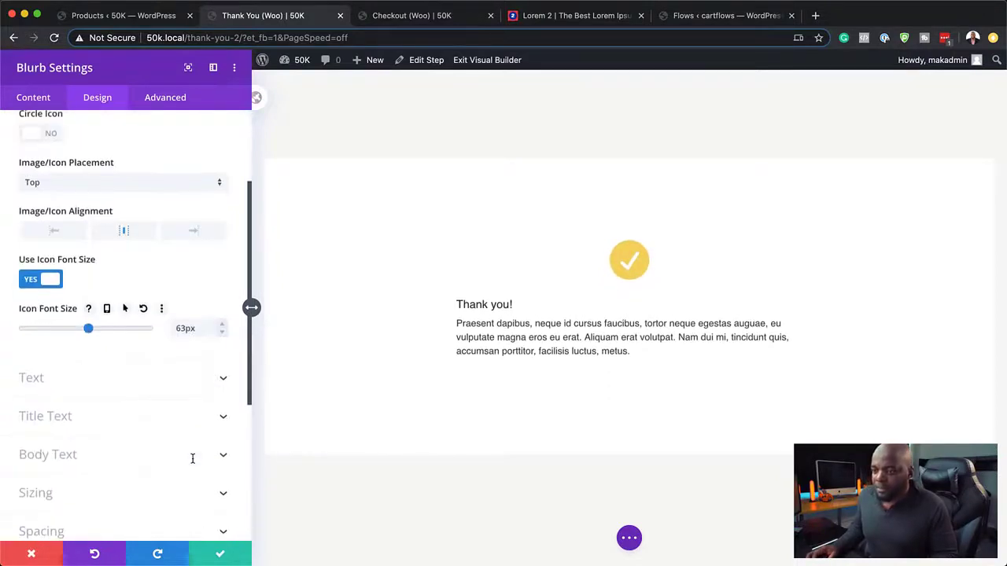
click(77, 417)
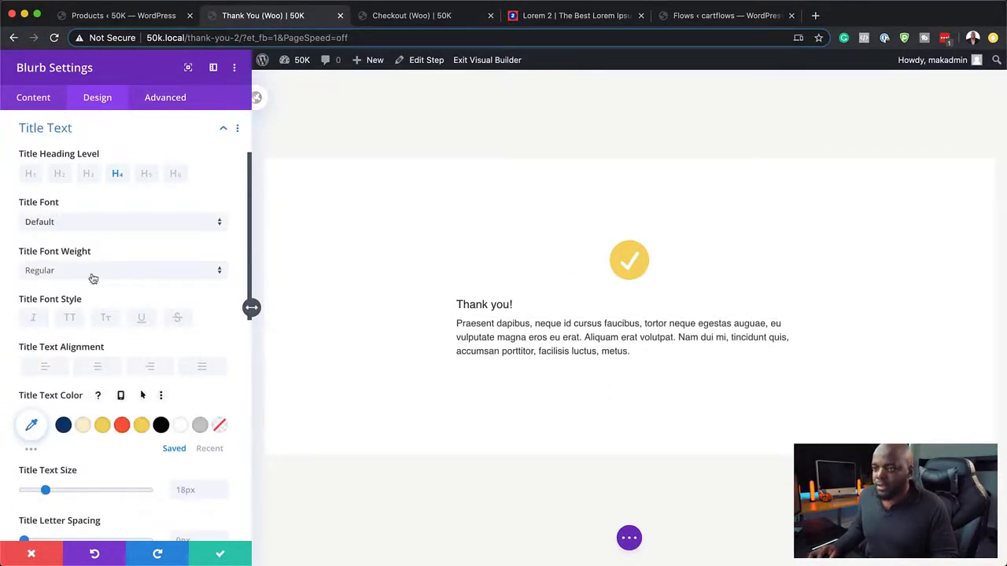
click(98, 369)
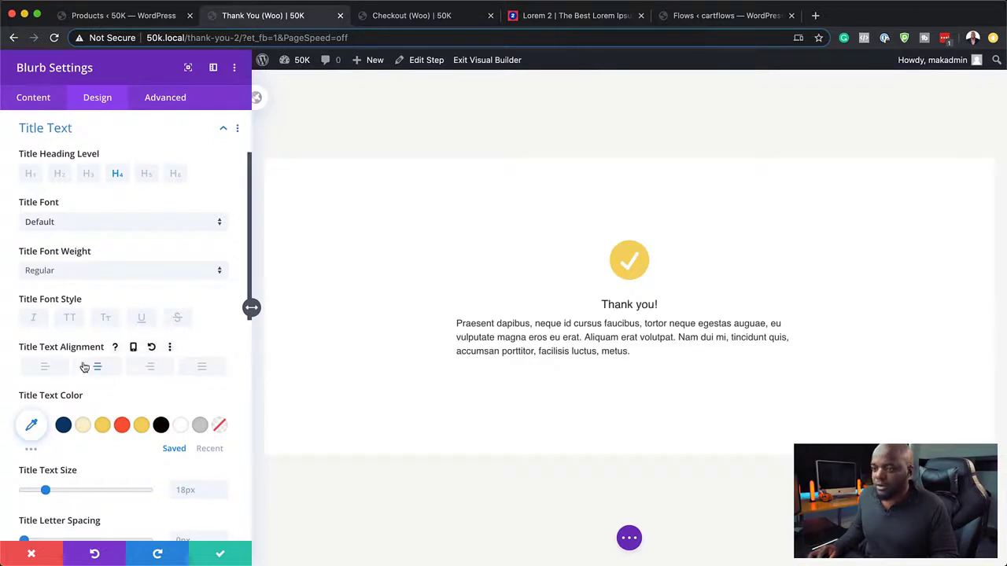
click(55, 224)
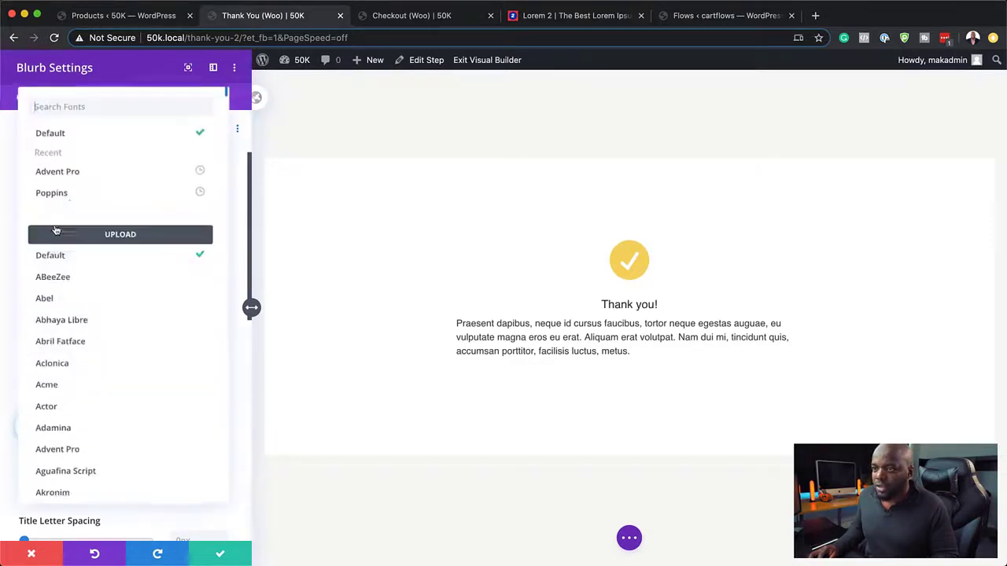
click(70, 195)
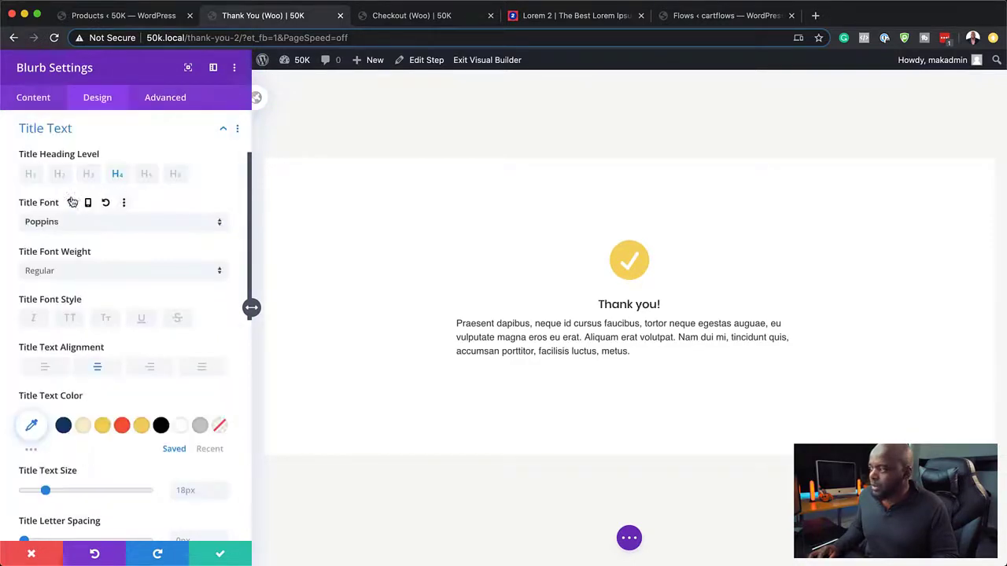
click(63, 273)
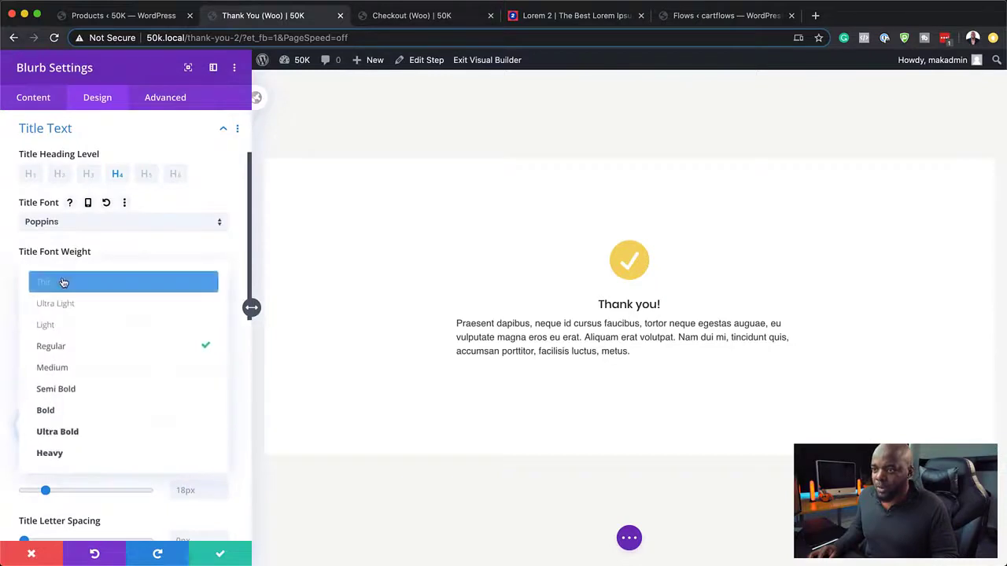
click(79, 416)
click(64, 426)
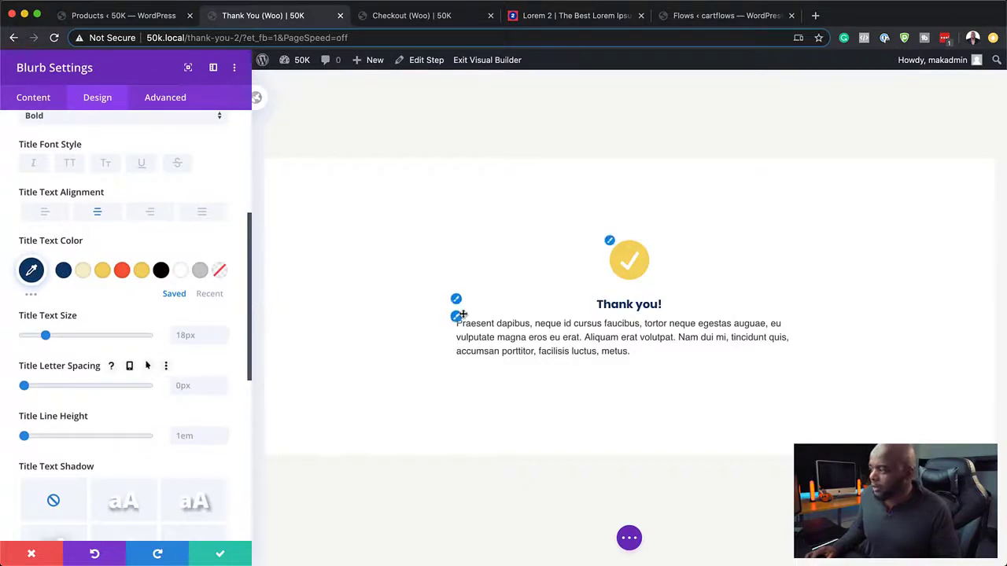
click(461, 324)
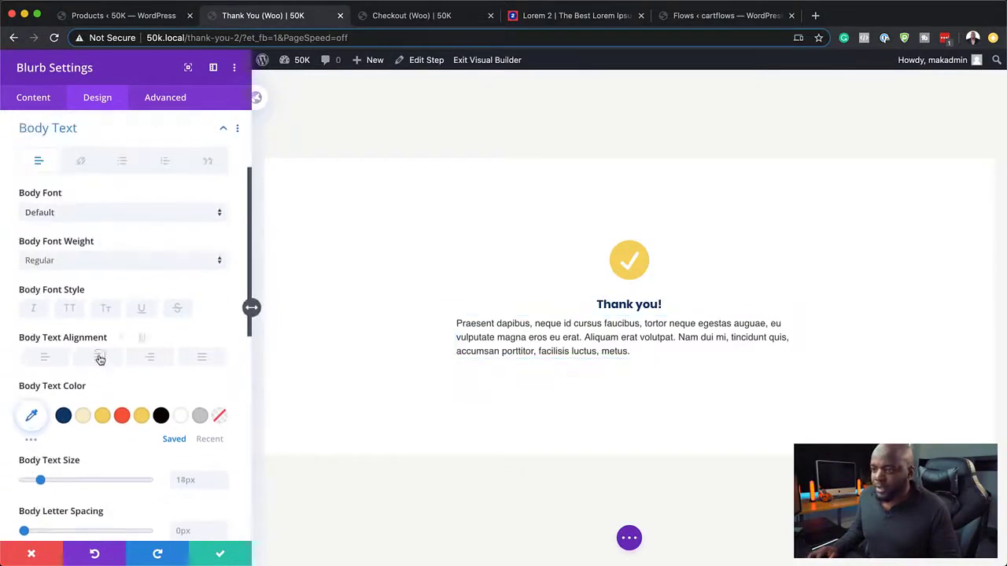
Step: Centre the blurb's body text and set it in Poppins Semi Bold
click(97, 358)
click(74, 265)
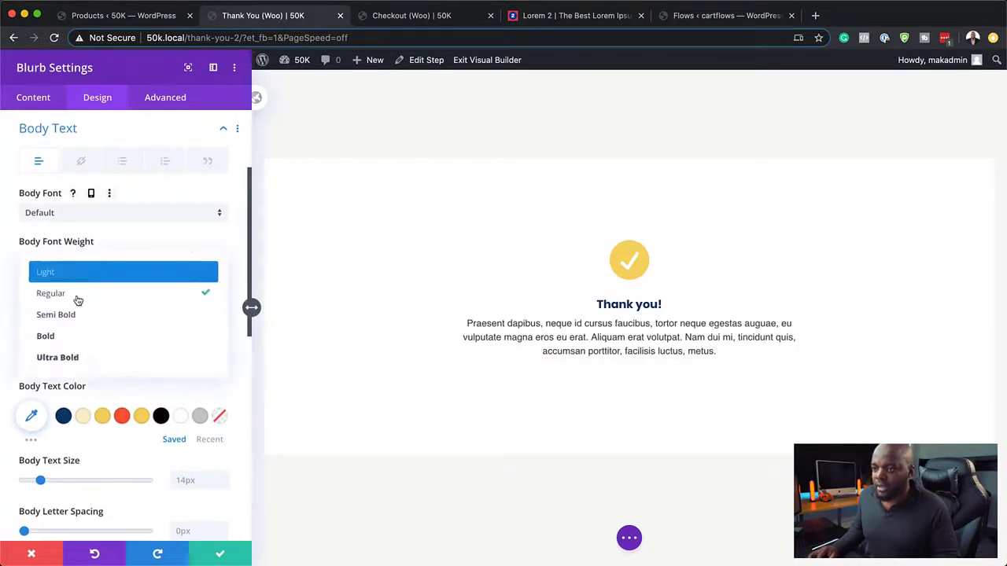
click(79, 315)
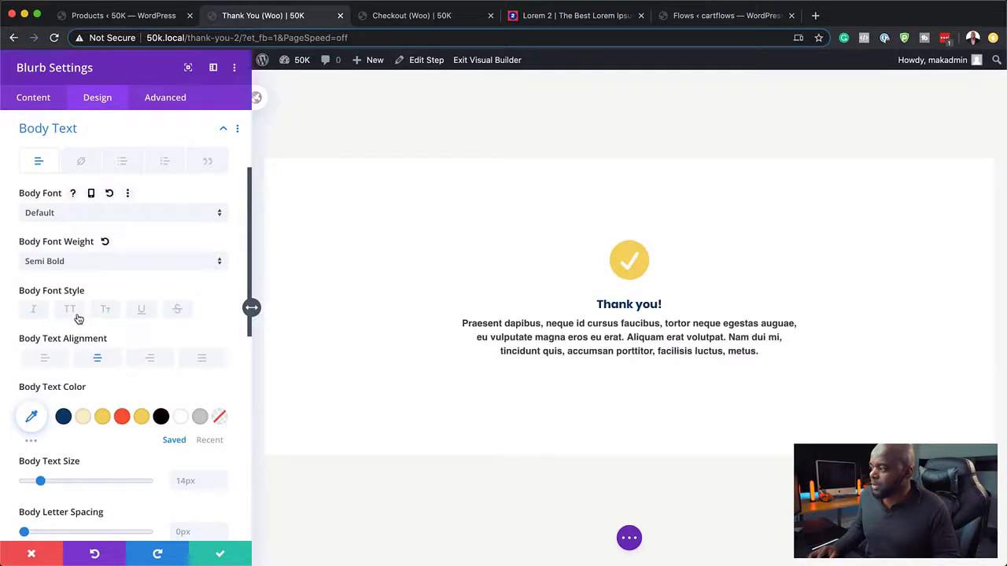
click(76, 216)
click(81, 195)
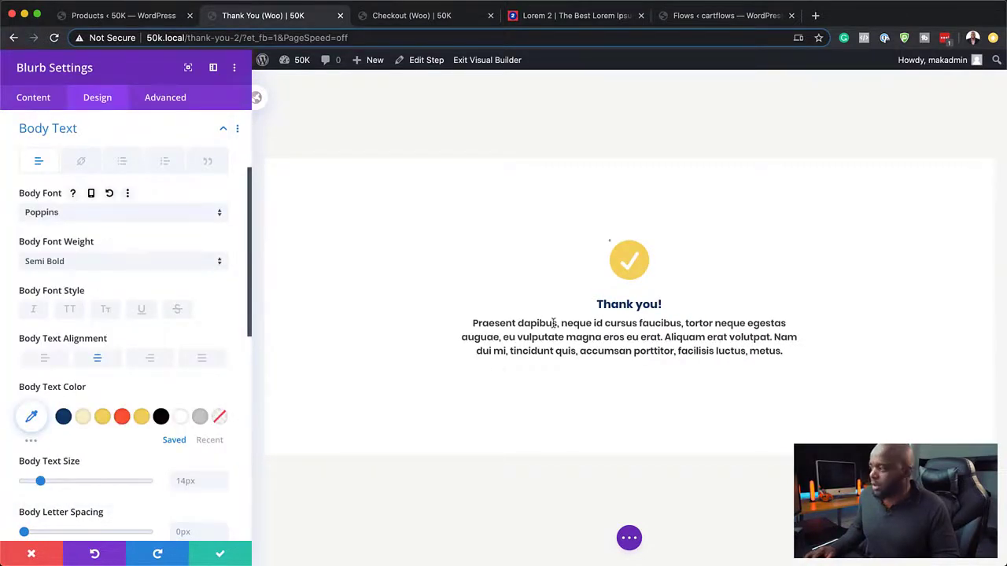
Step: Enlarge the 'Thank you!' title to 38px and save the blurb and page
click(456, 301)
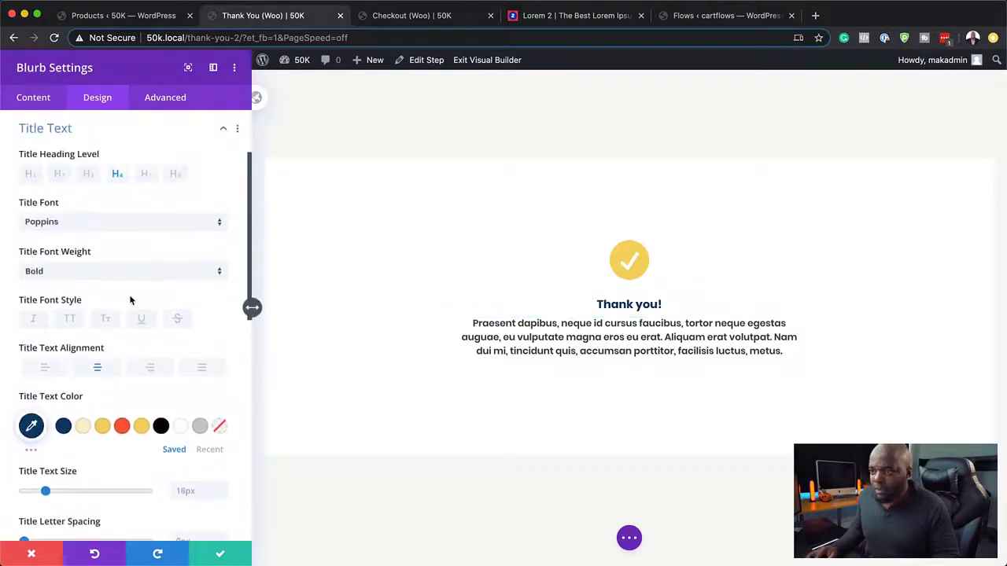
drag(46, 494, 70, 496)
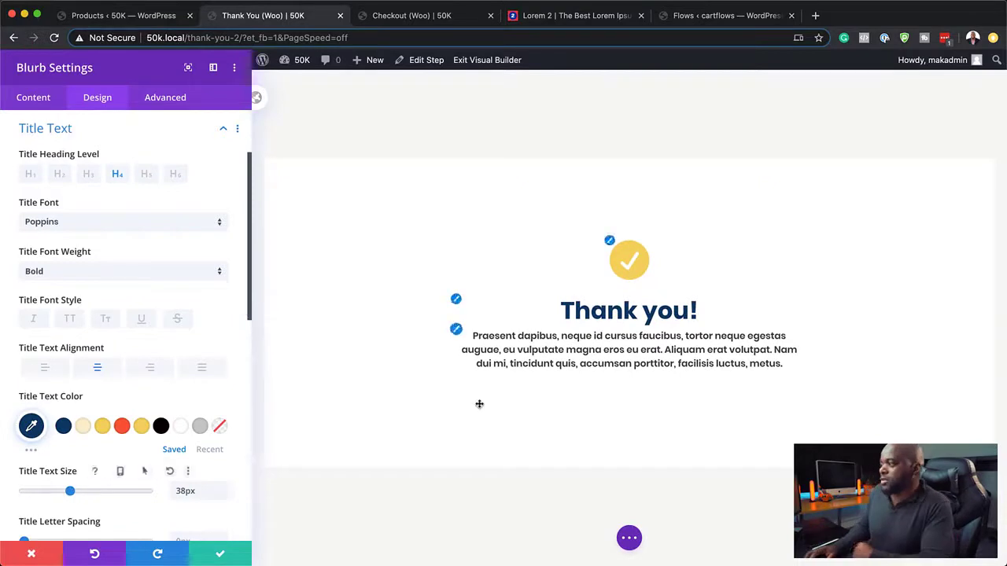
click(223, 554)
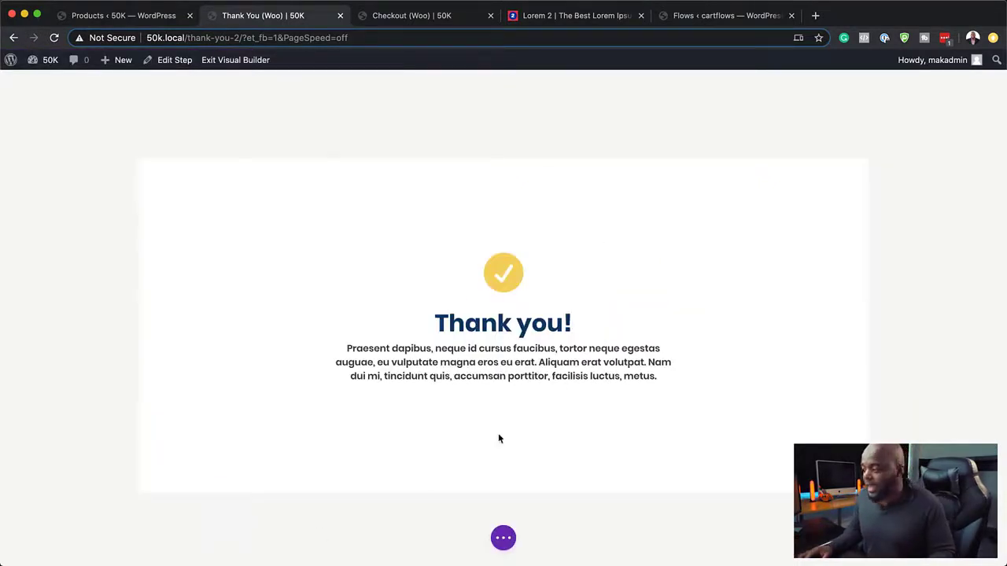
mouse_move(394, 411)
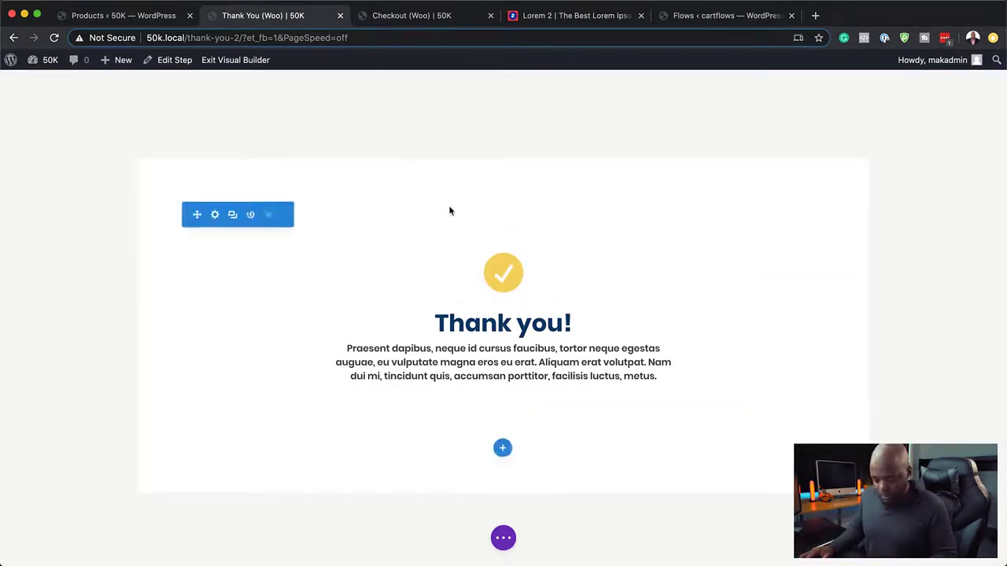
key(super+s)
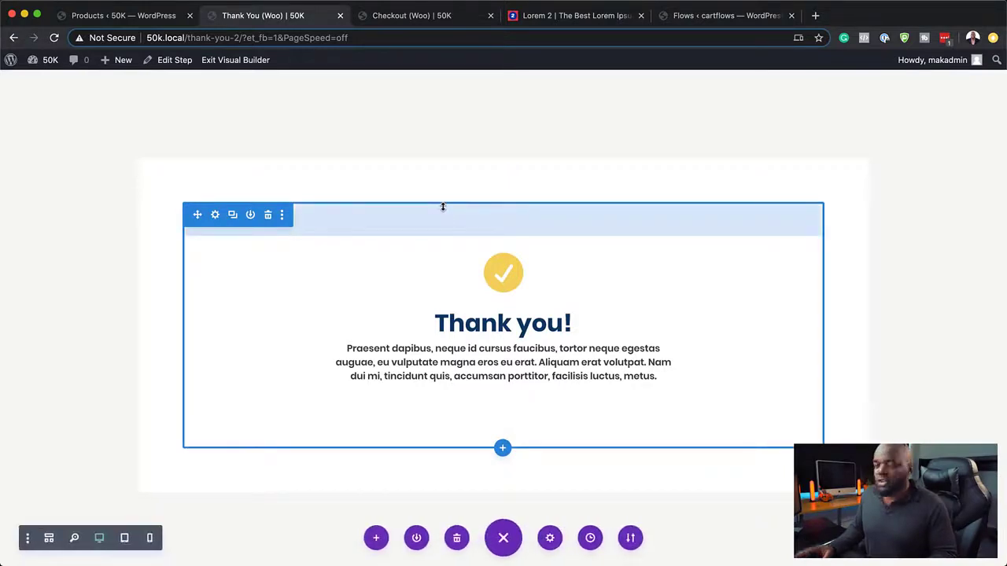
Step: Give the thank-you step the Template for Page Builders, update it, and return to the Business Consultation flow
click(183, 66)
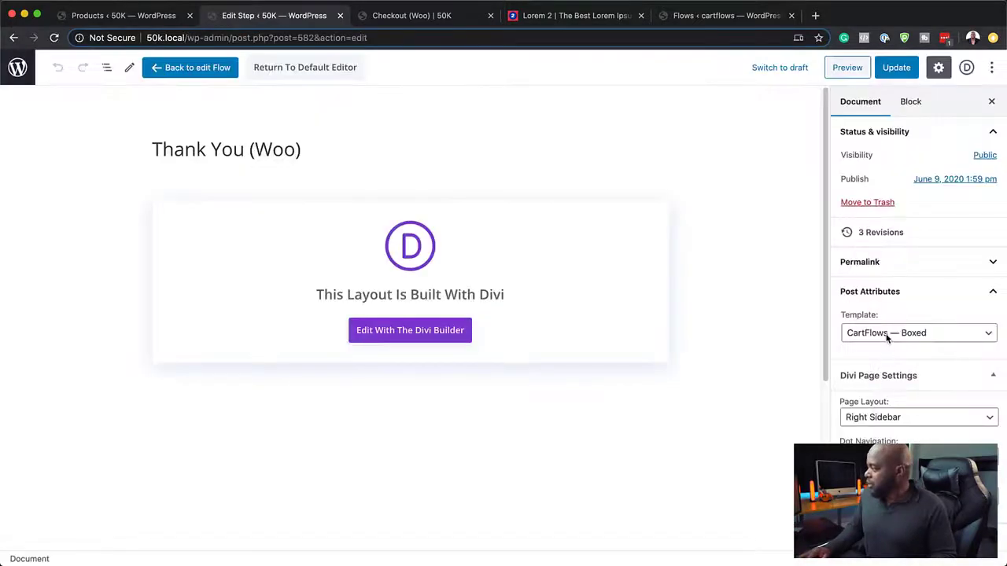
click(887, 337)
click(903, 346)
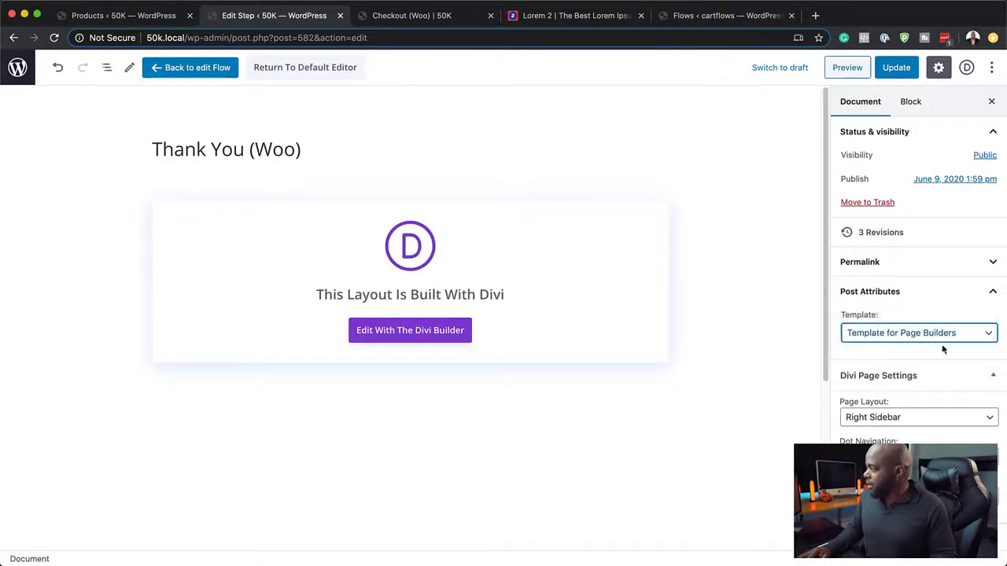
click(902, 69)
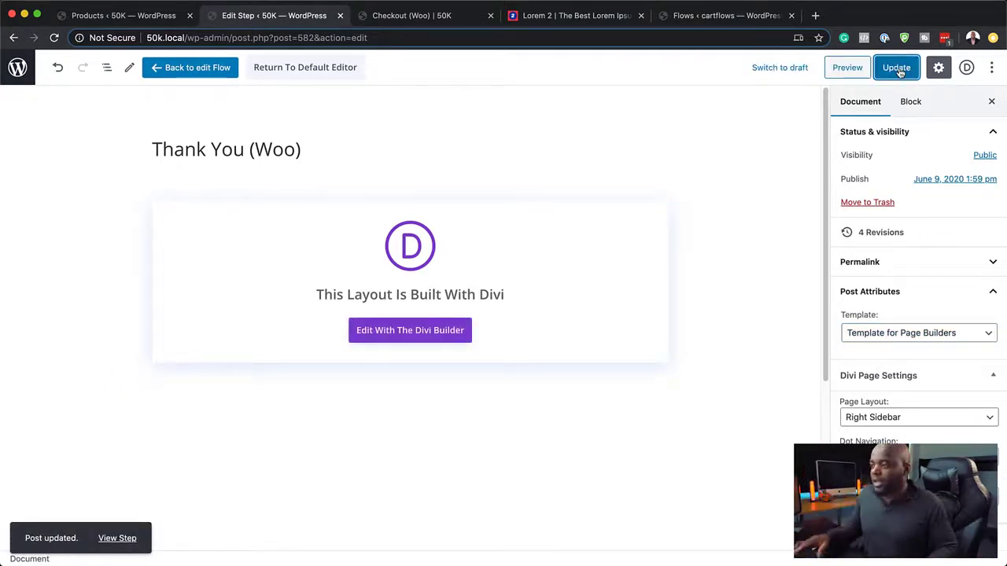
click(897, 69)
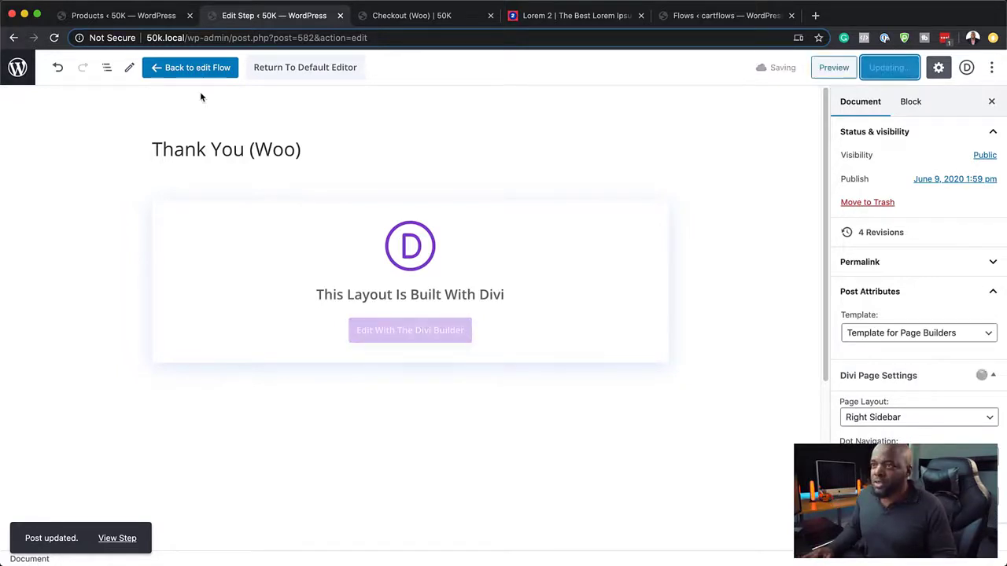
click(198, 69)
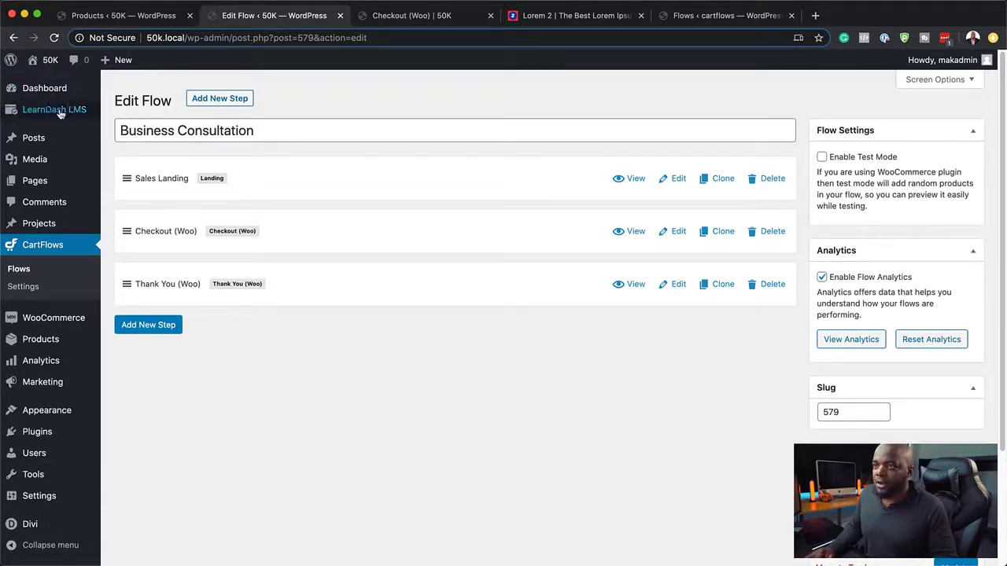
Step: Preview the Sales Landing page, scrolling through its hero, benefits and testimonials
click(635, 179)
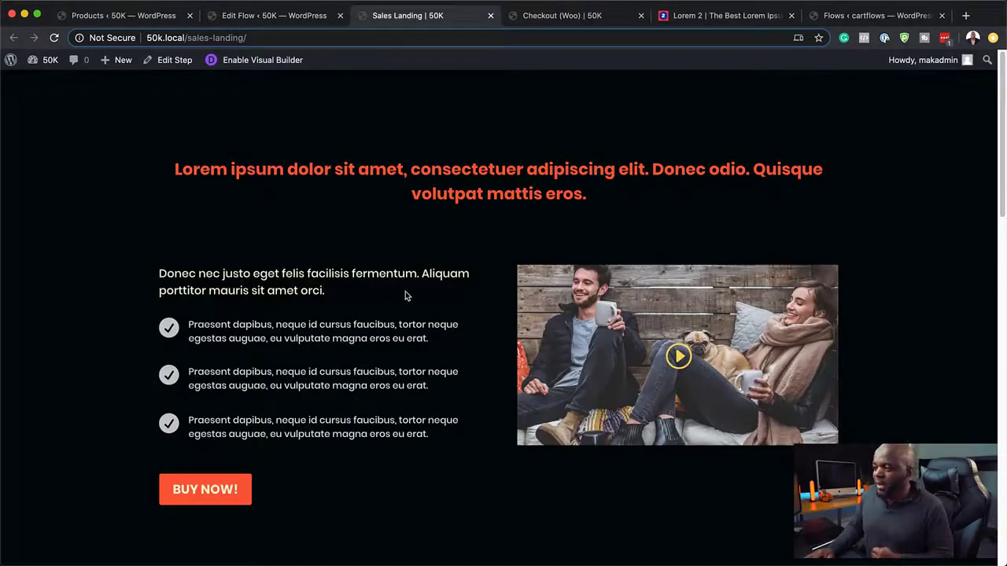
scroll(410, 293, down, 6)
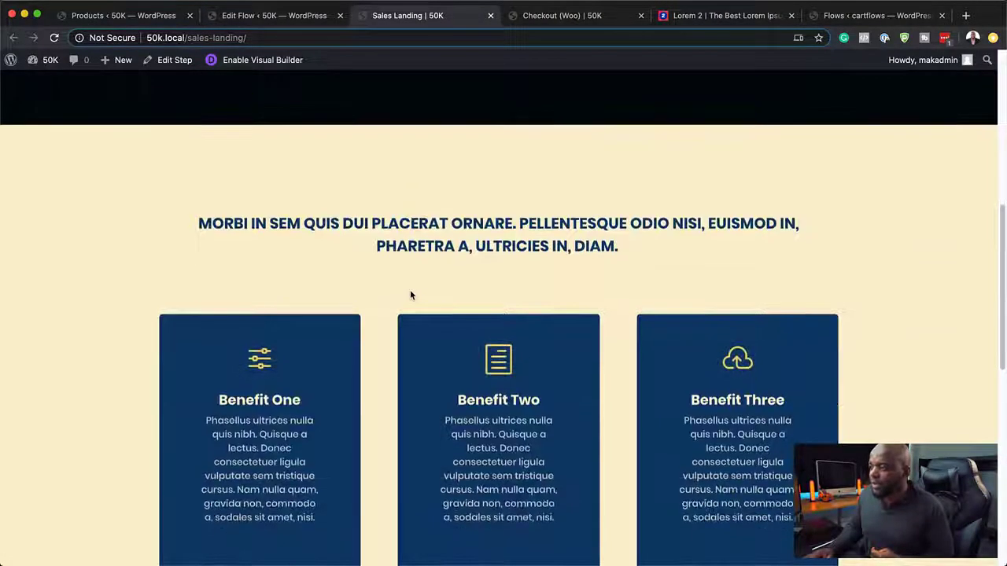
scroll(384, 304, down, 7)
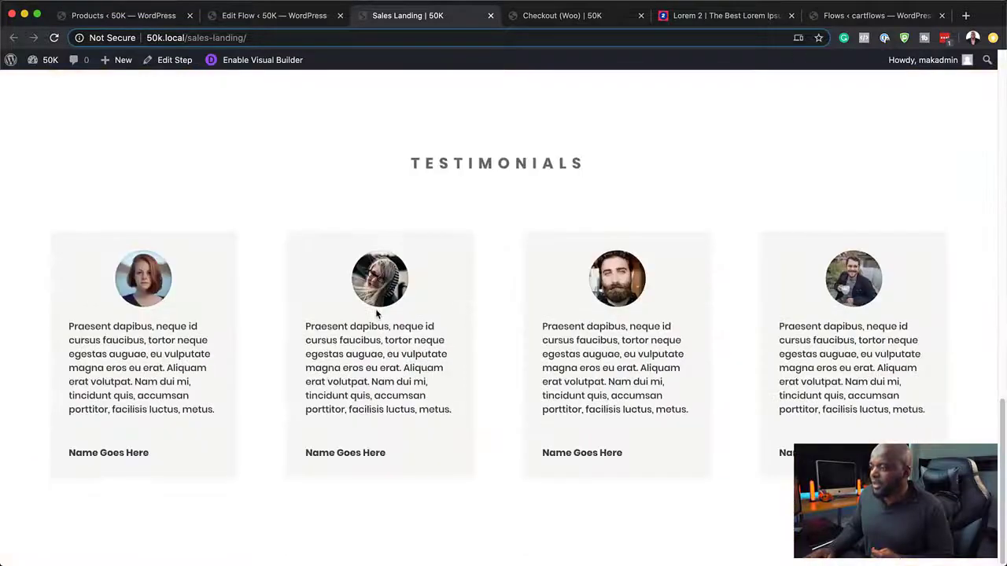
scroll(621, 406, up, 12)
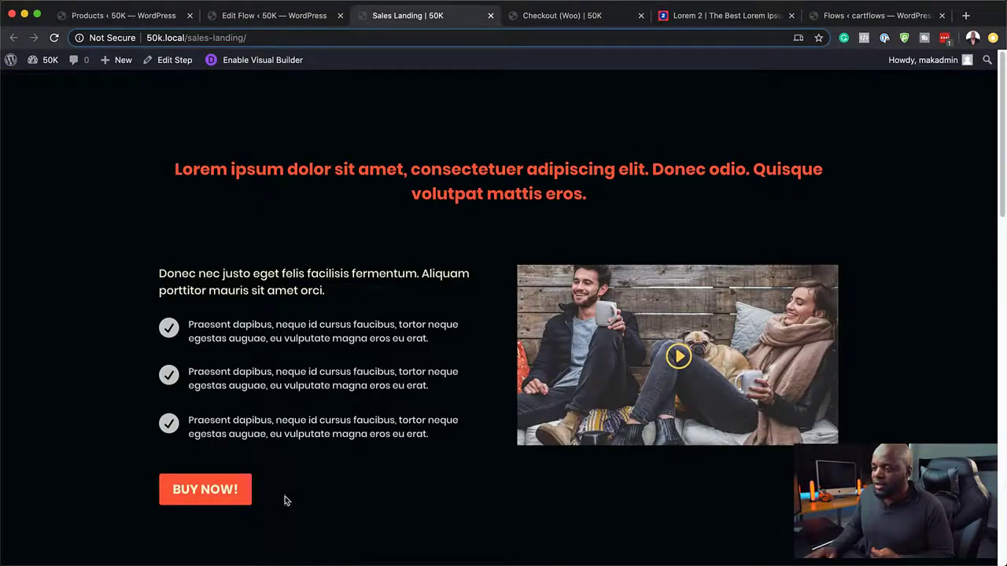
Step: At checkout, add the Six Sessions order bump ($344.00), then remove it, returning to $97.00
click(215, 492)
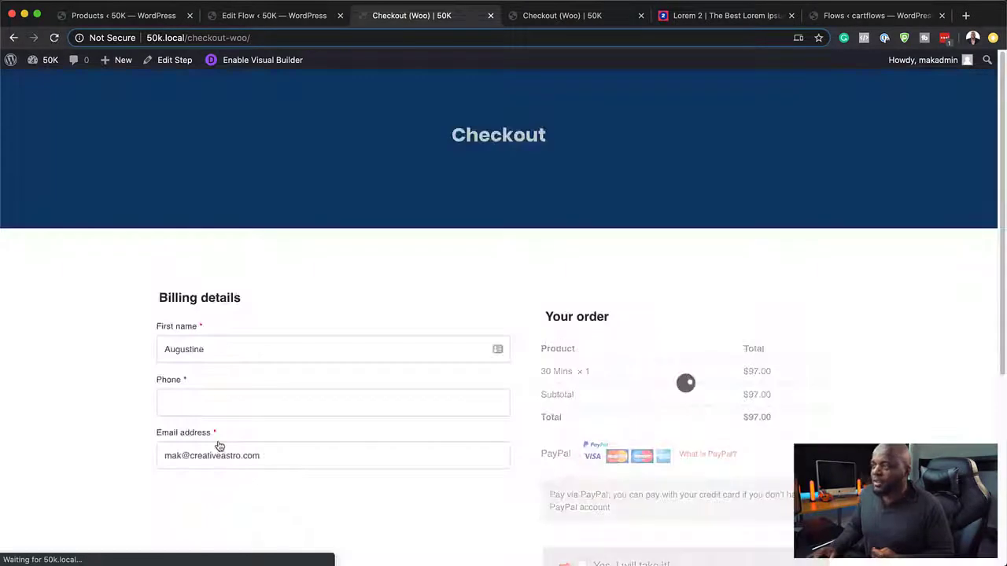
scroll(930, 359, down, 3)
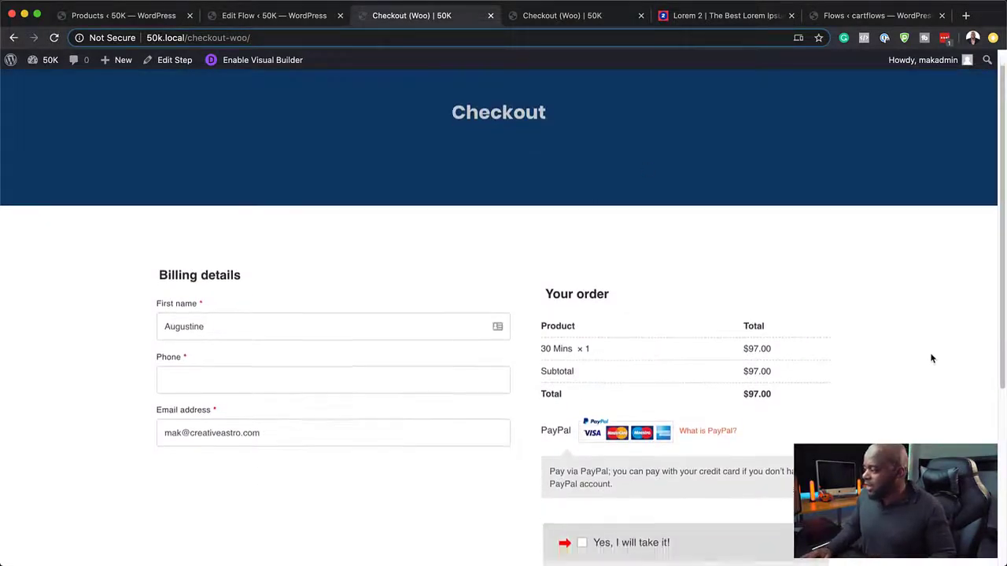
scroll(929, 358, down, 2)
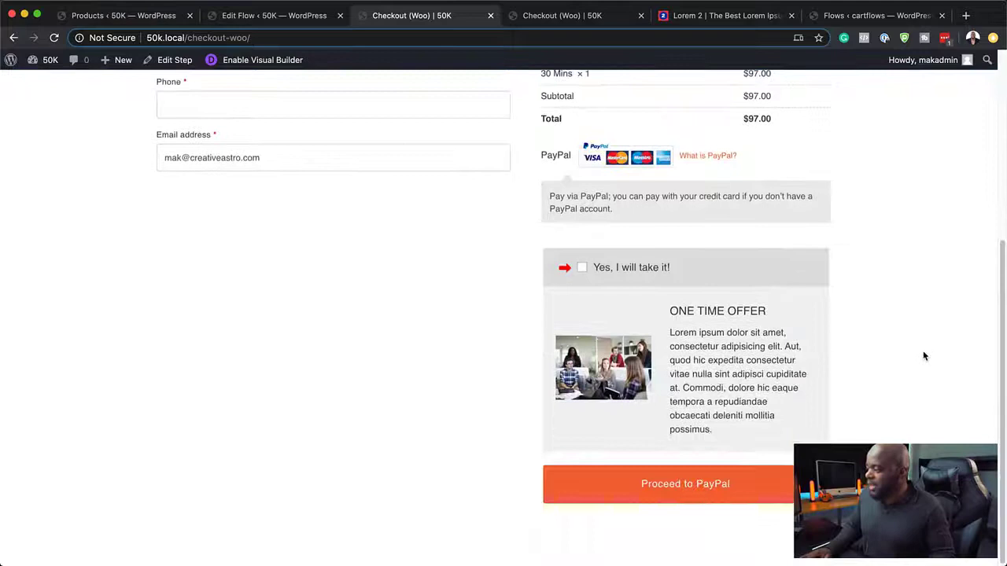
click(583, 268)
scroll(915, 217, up, 3)
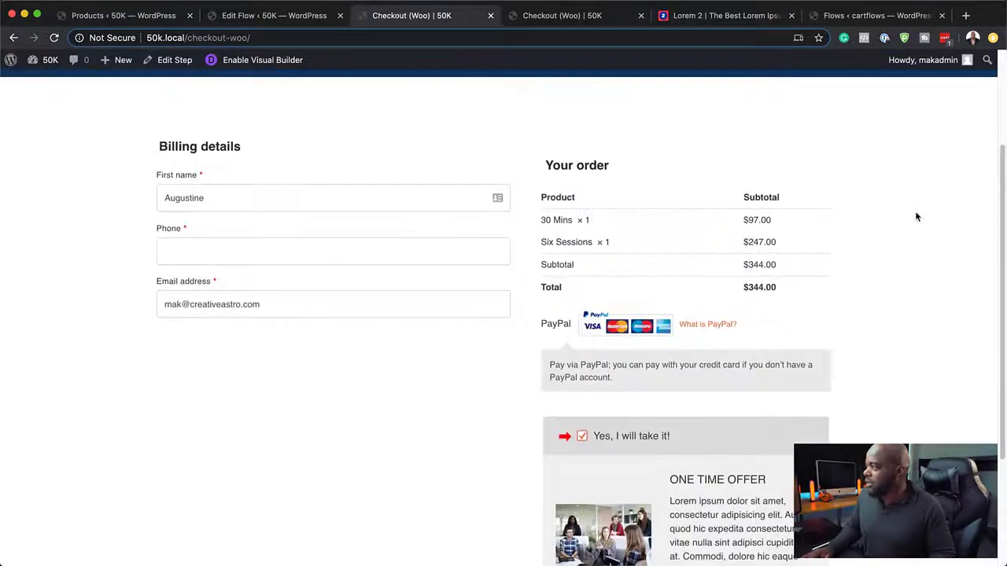
scroll(683, 310, down, 1)
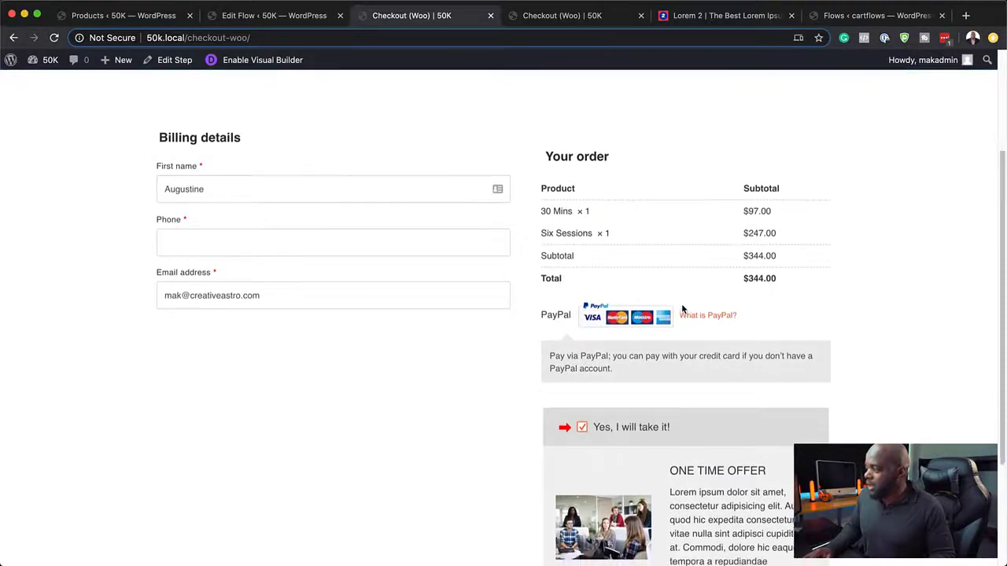
click(581, 423)
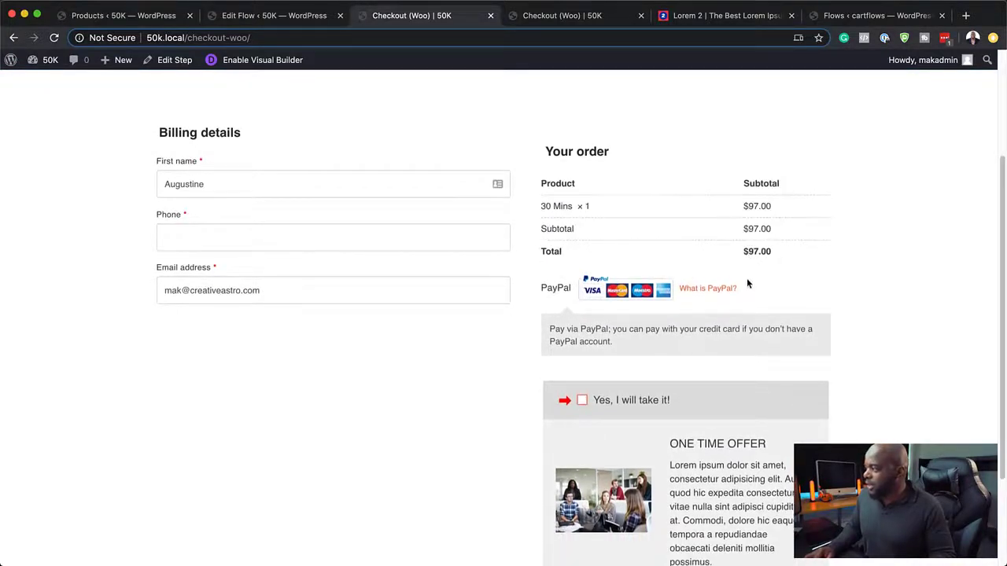
scroll(941, 299, up, 3)
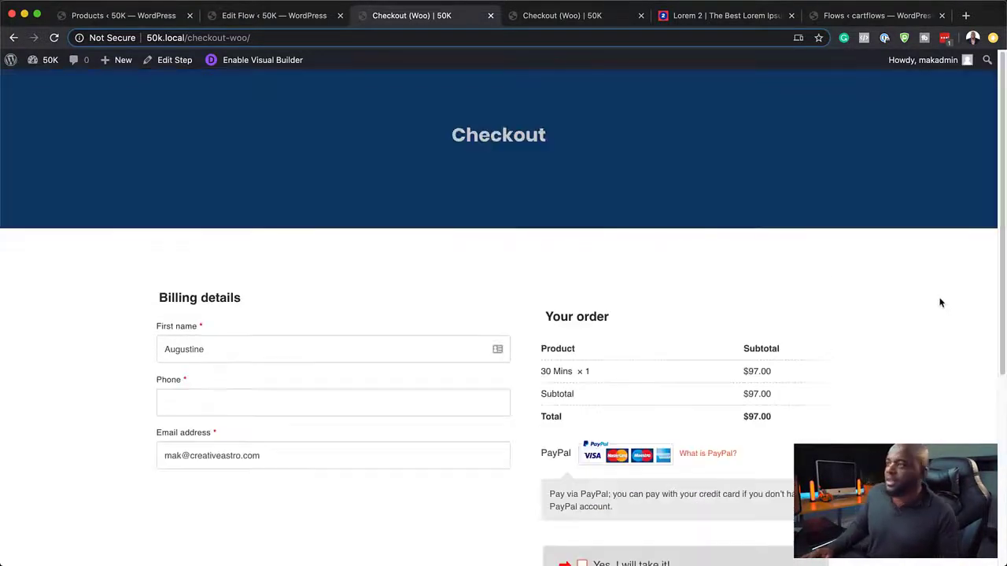
scroll(912, 330, down, 5)
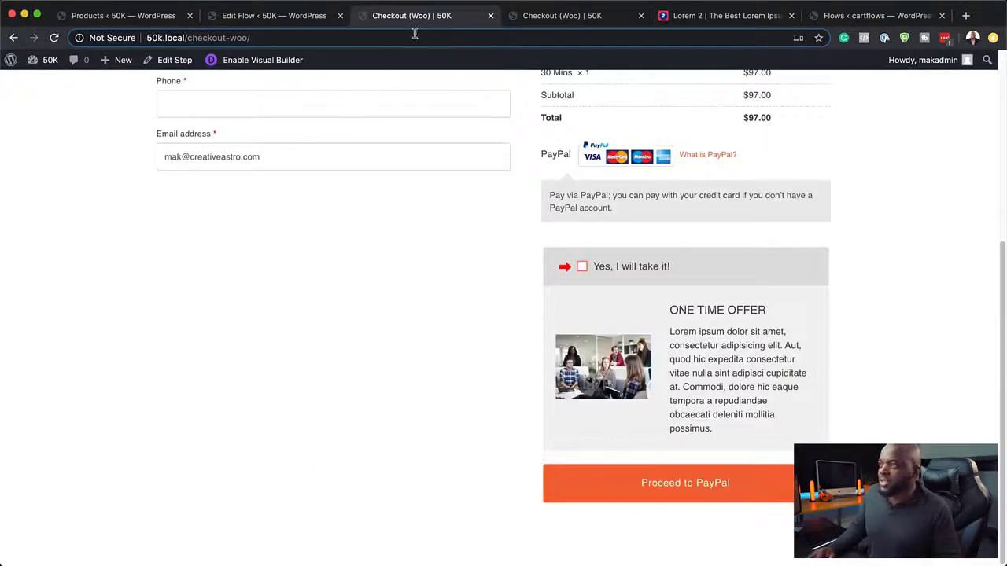